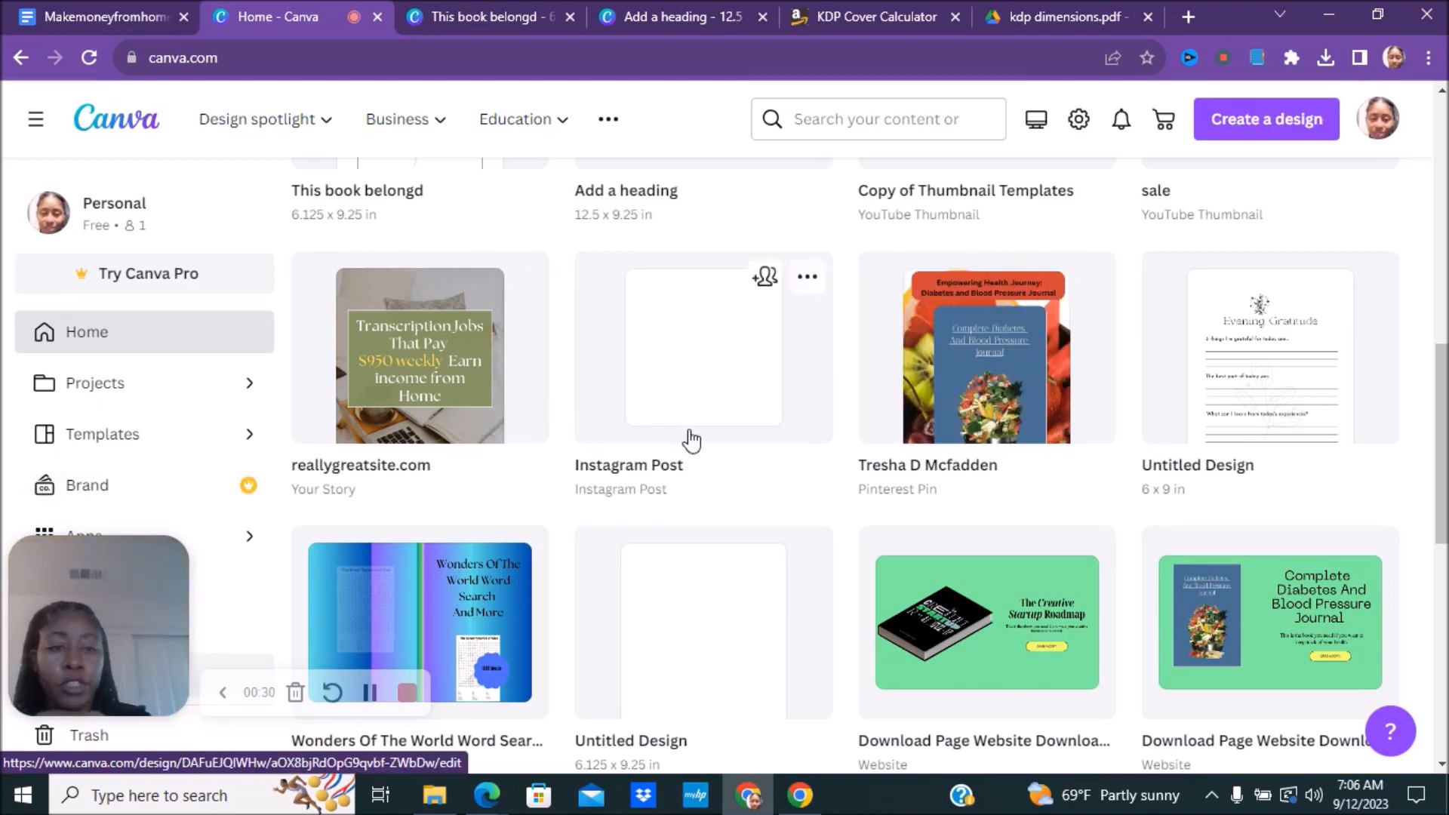
scroll(732, 376, "down", 1)
scroll(734, 372, "down", 2)
scroll(667, 347, "up", 5)
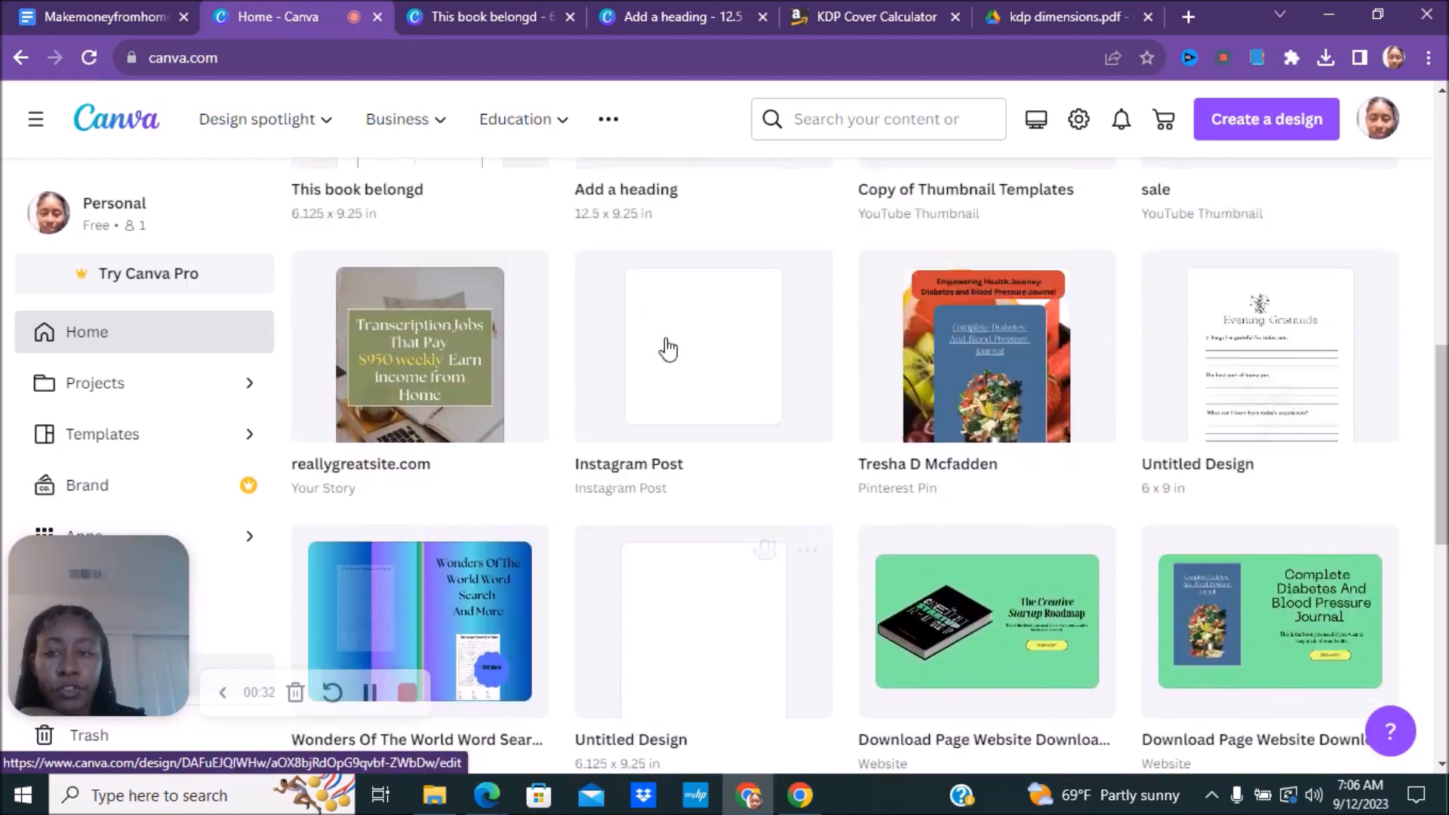
Step: Look through the gratitude notebook's interior pages in the "This book belongd" design, plus its cover in the "Add a heading" design
left_click(474, 9)
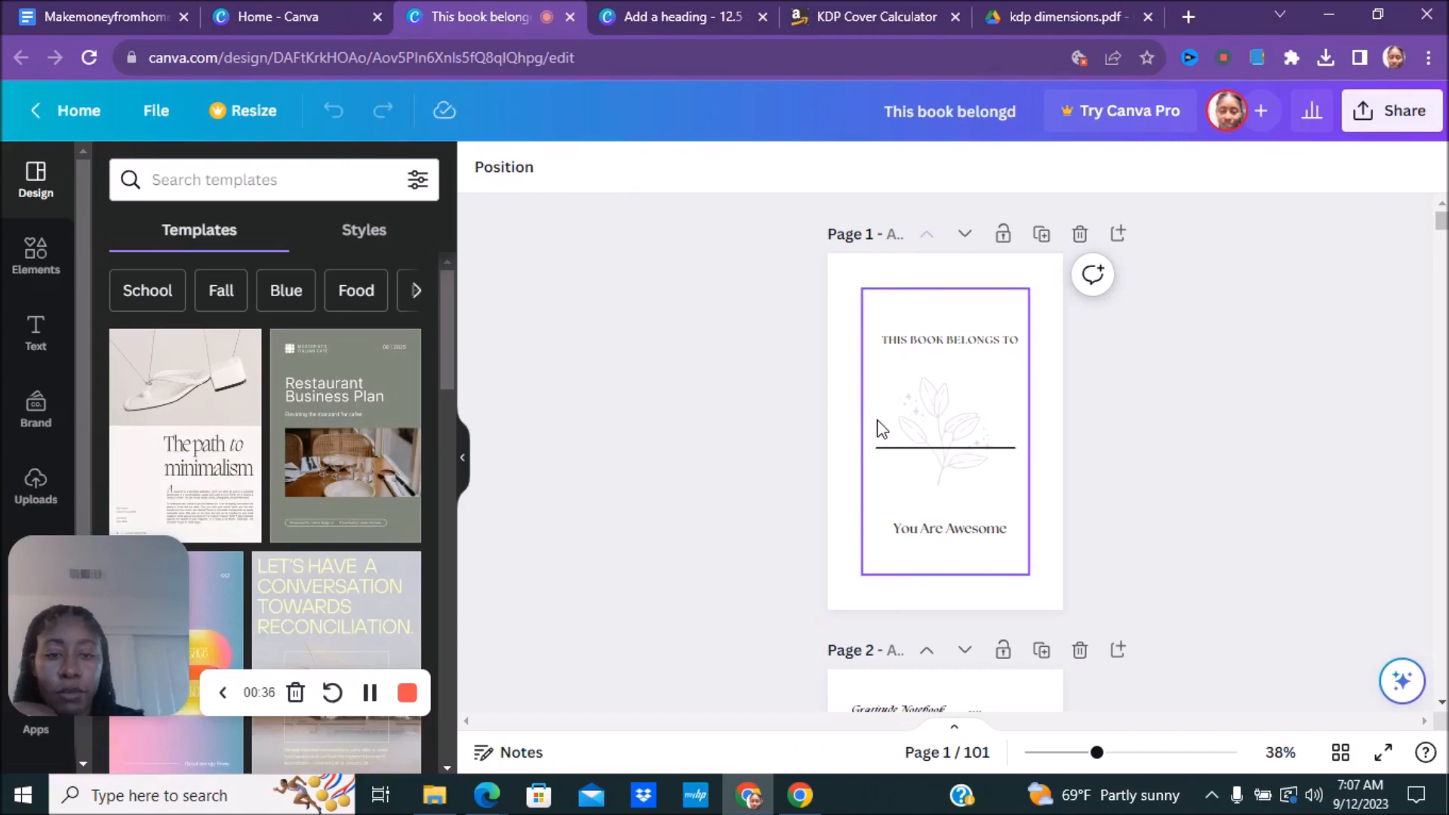
scroll(882, 428, "down", 10)
scroll(880, 423, "down", 15)
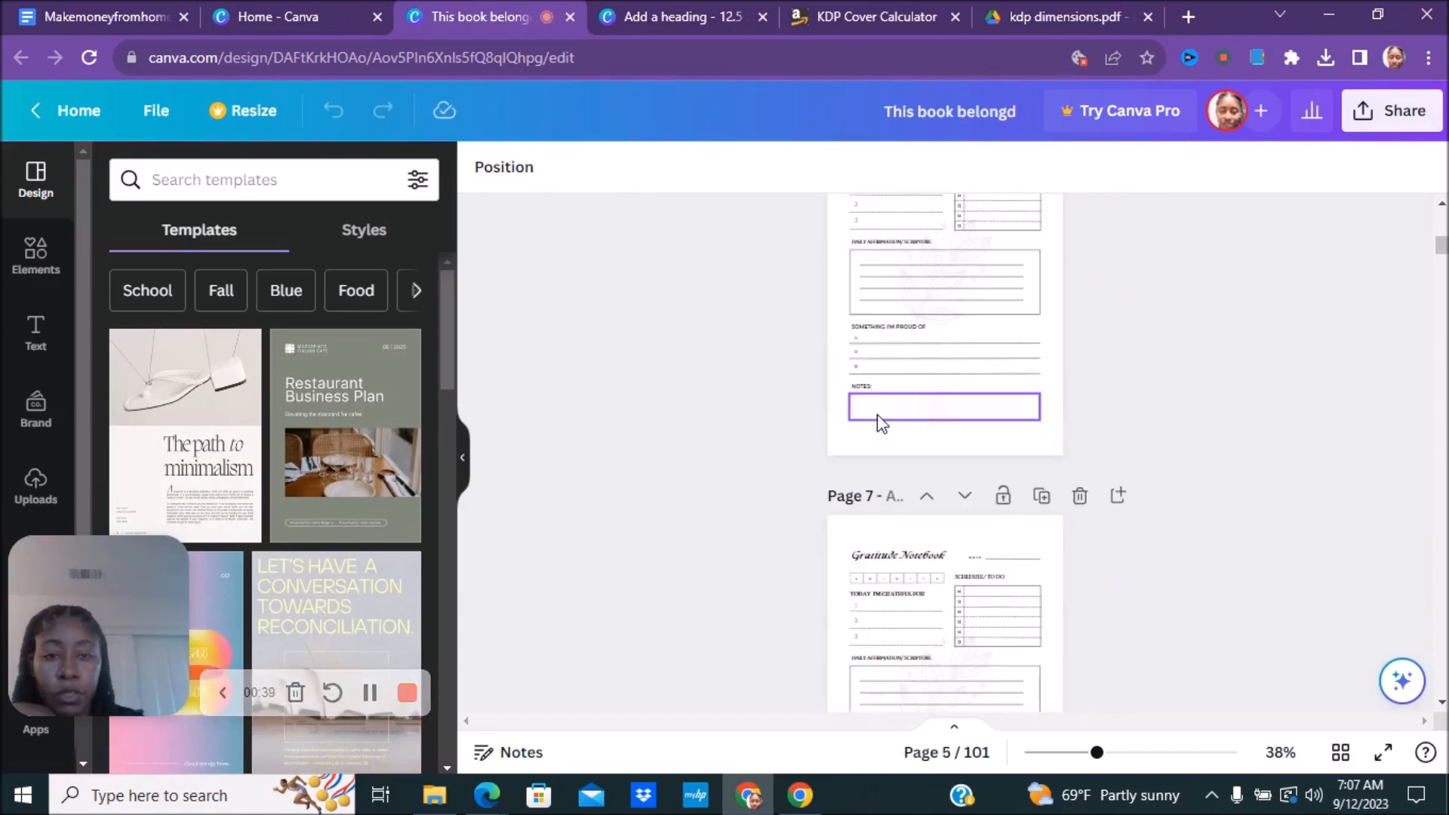
scroll(881, 423, "down", 5)
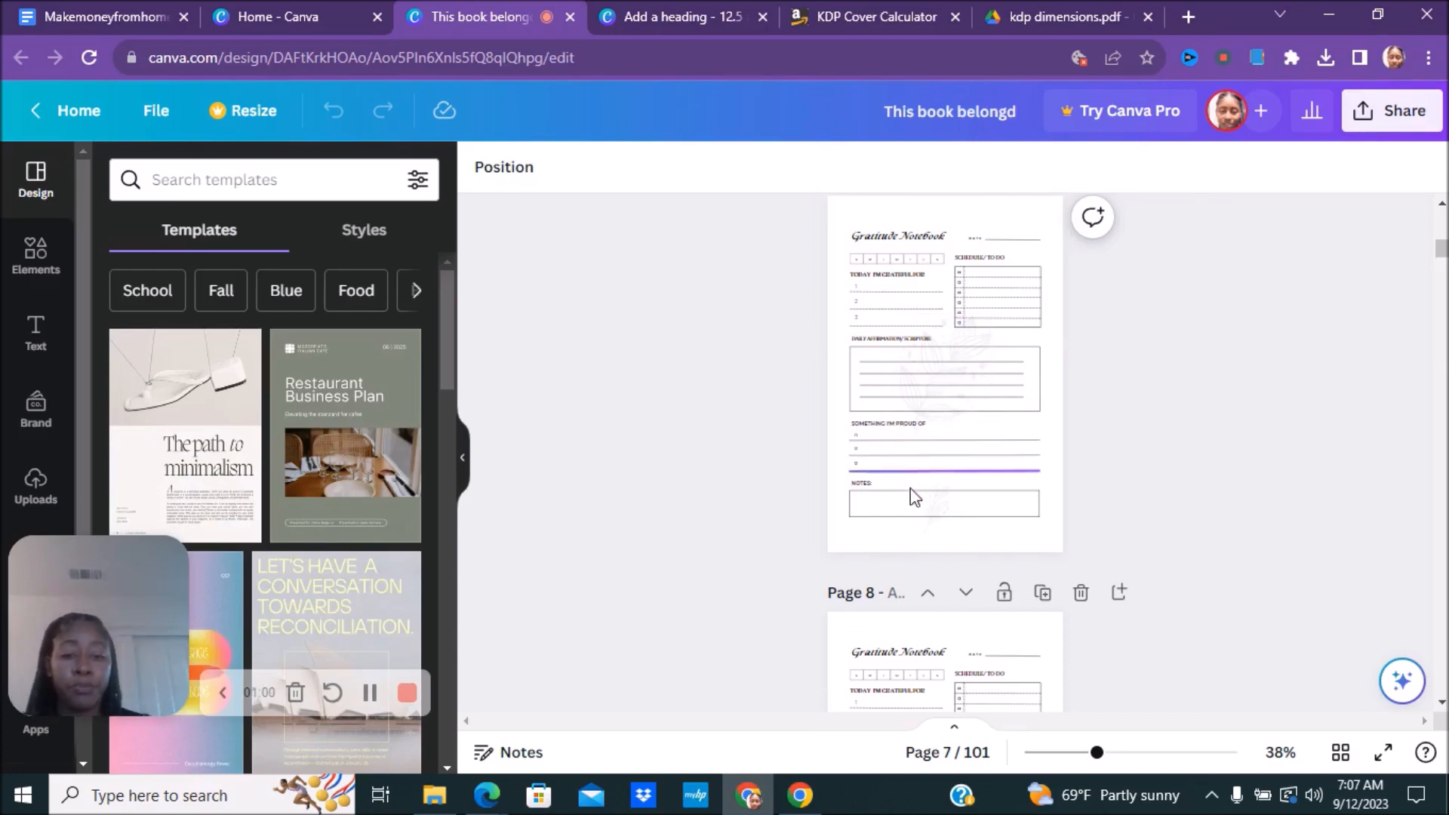
scroll(928, 453, "down", 7)
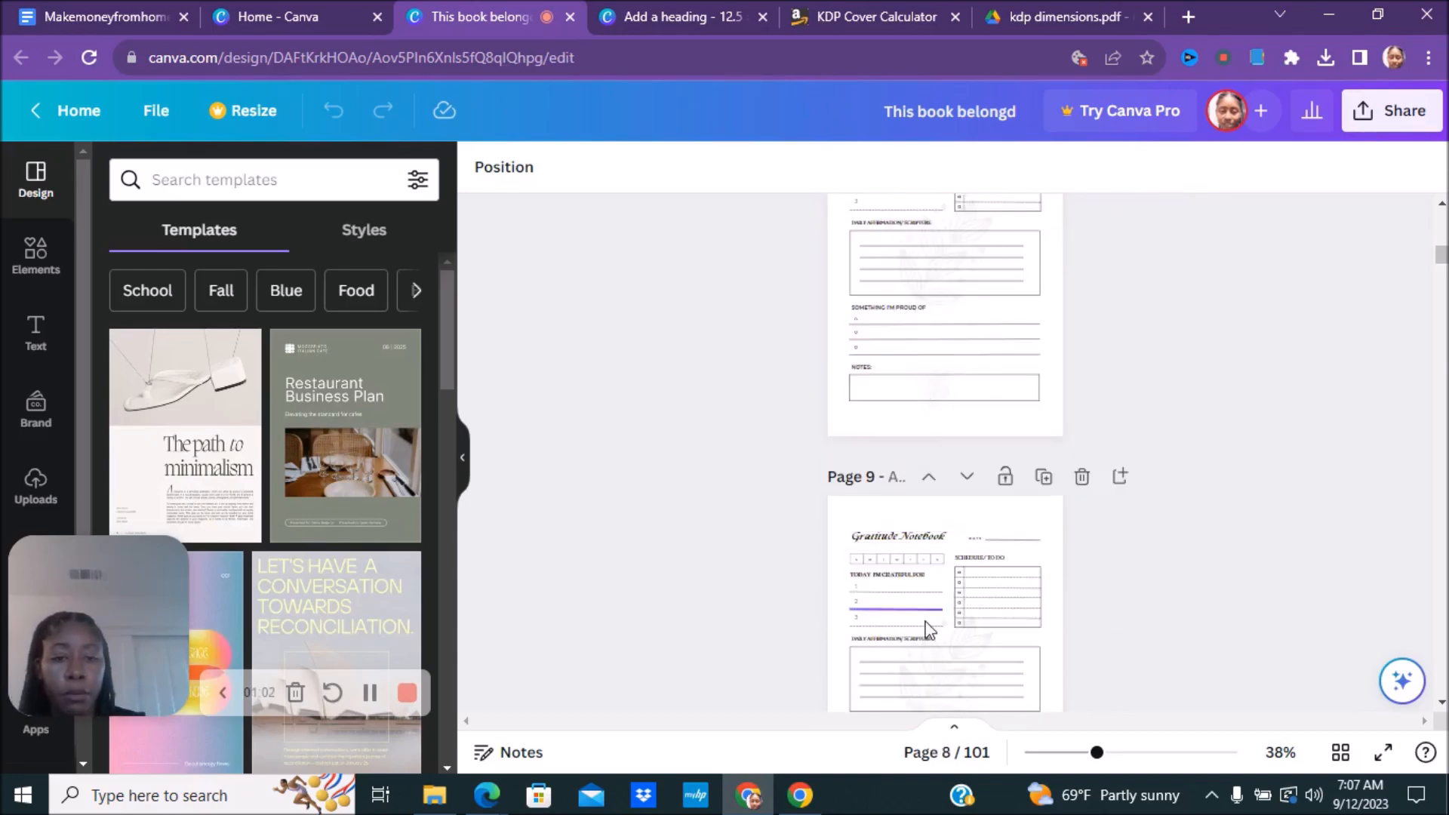
scroll(926, 626, "down", 5)
scroll(928, 631, "up", 15)
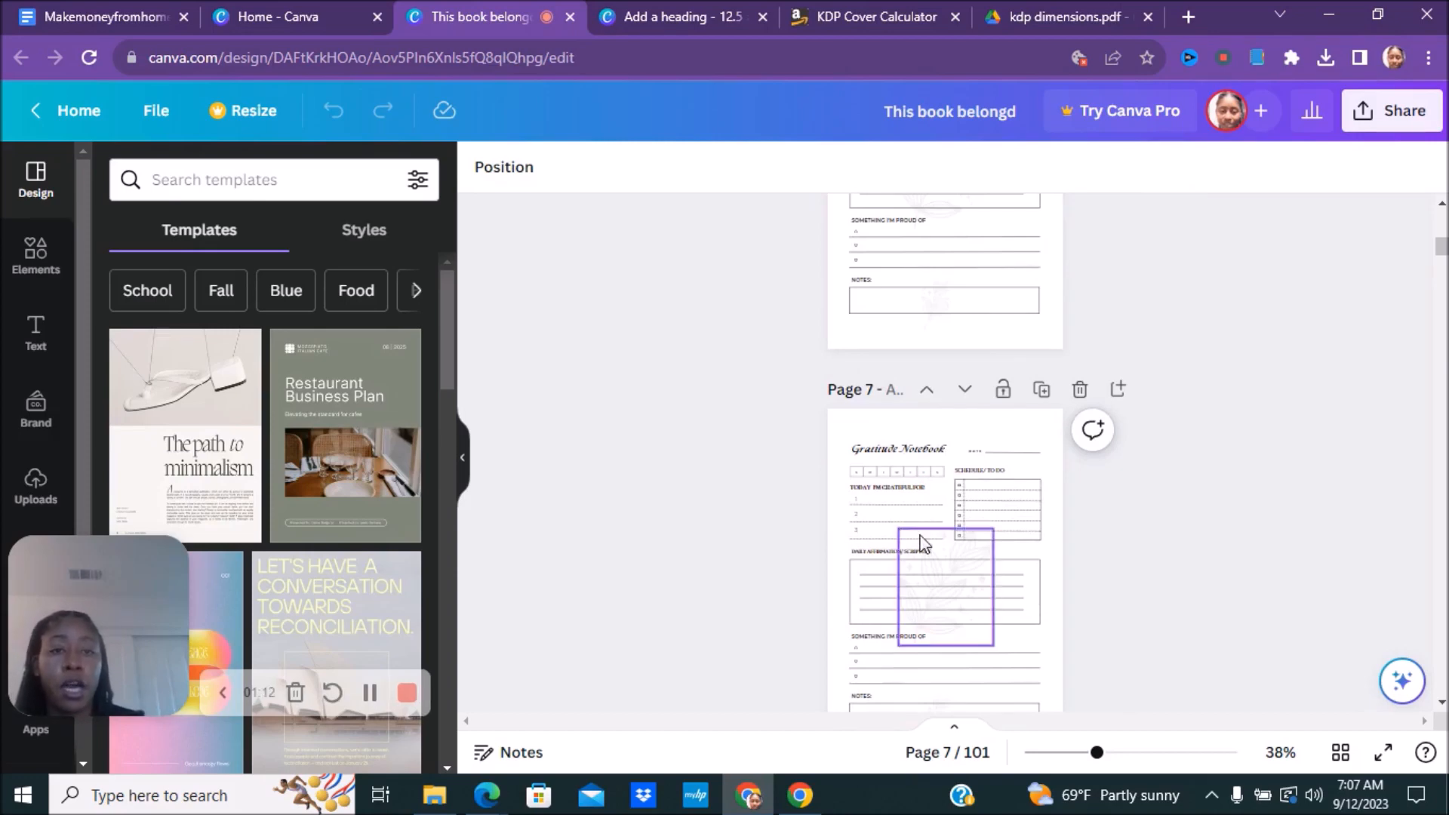
left_click(664, 15)
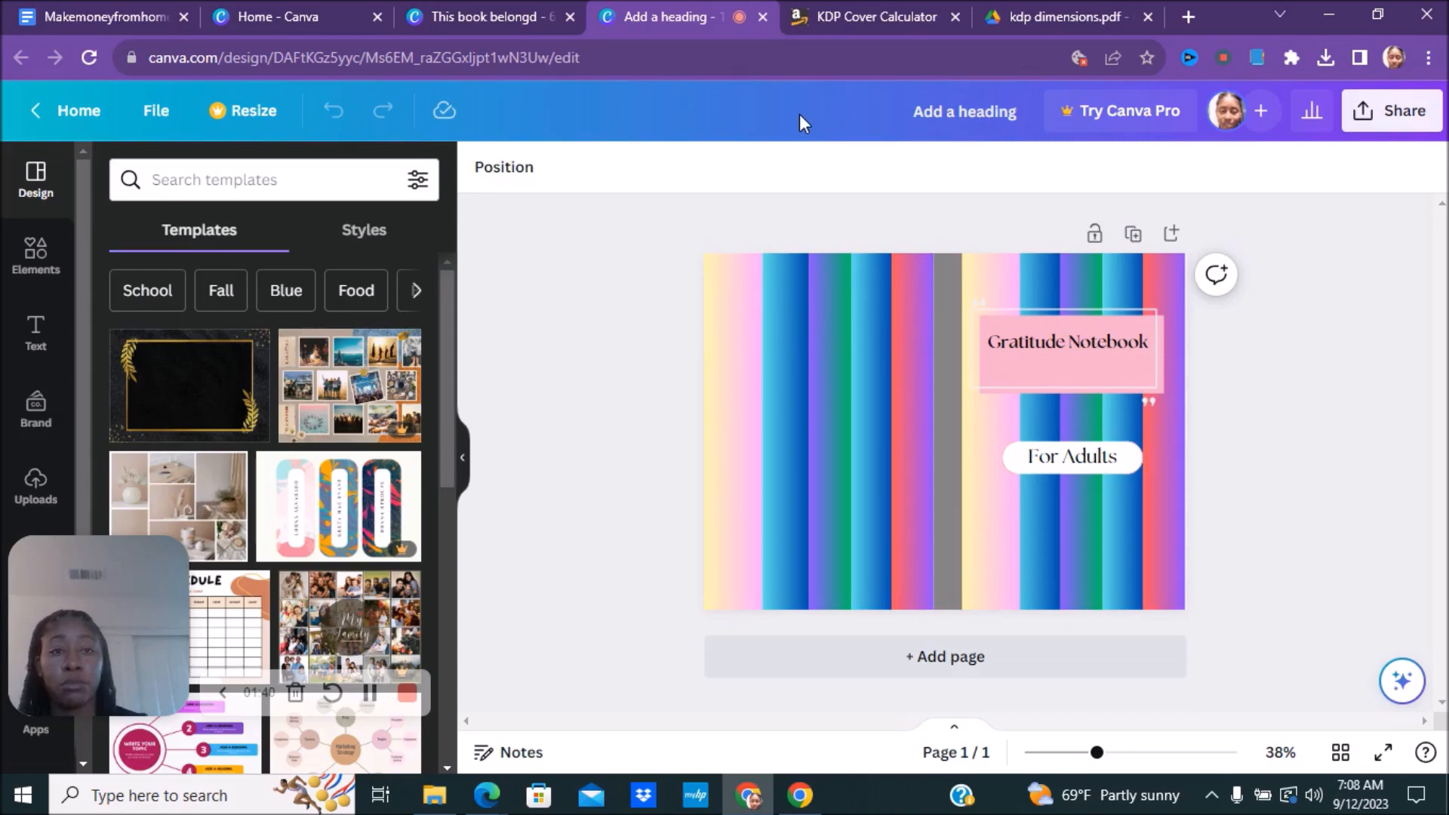
Step: Examine the interior and cover size tables in kdp dimensions.pdf
left_click(1053, 10)
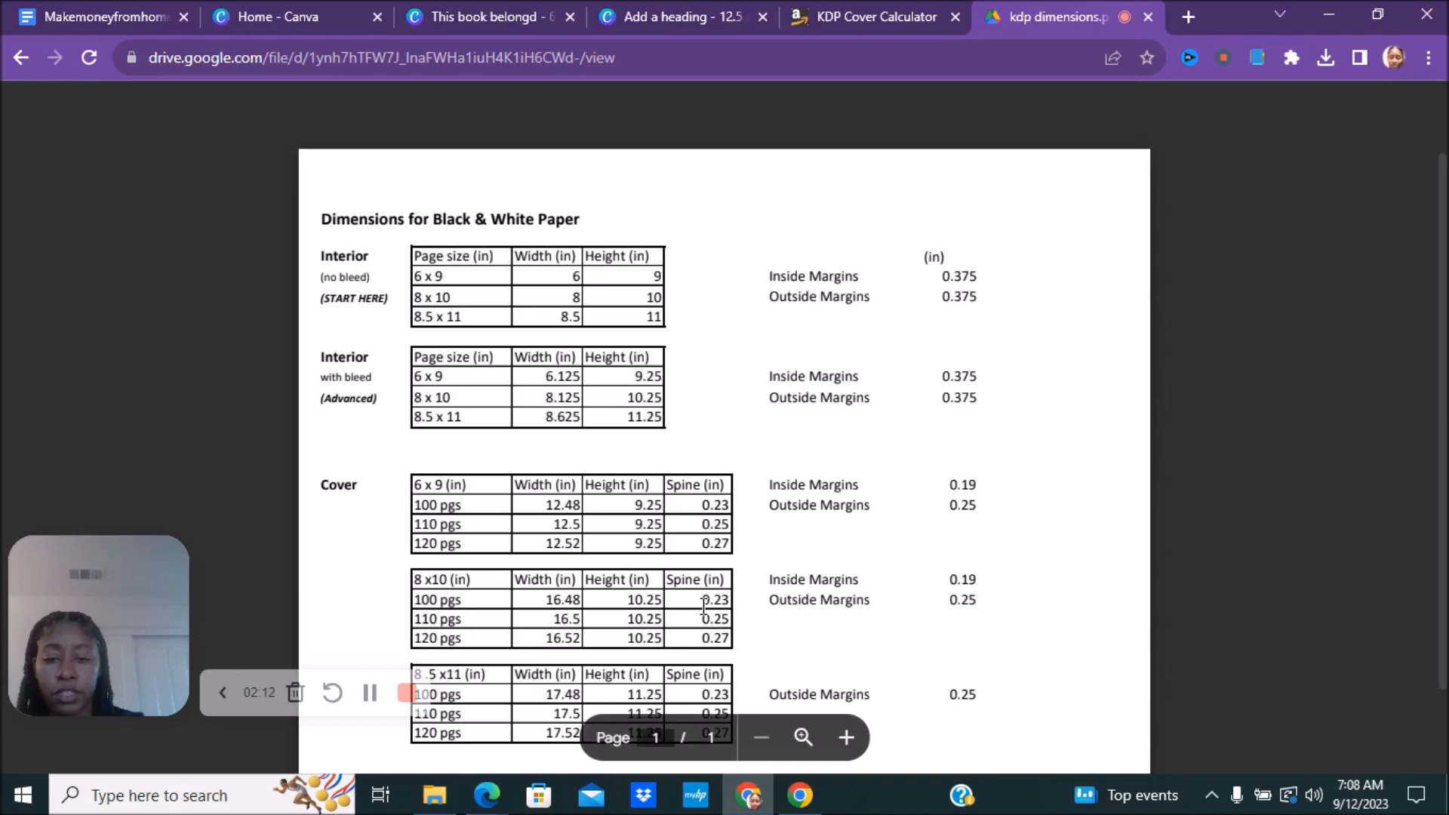
scroll(702, 608, "down", 1)
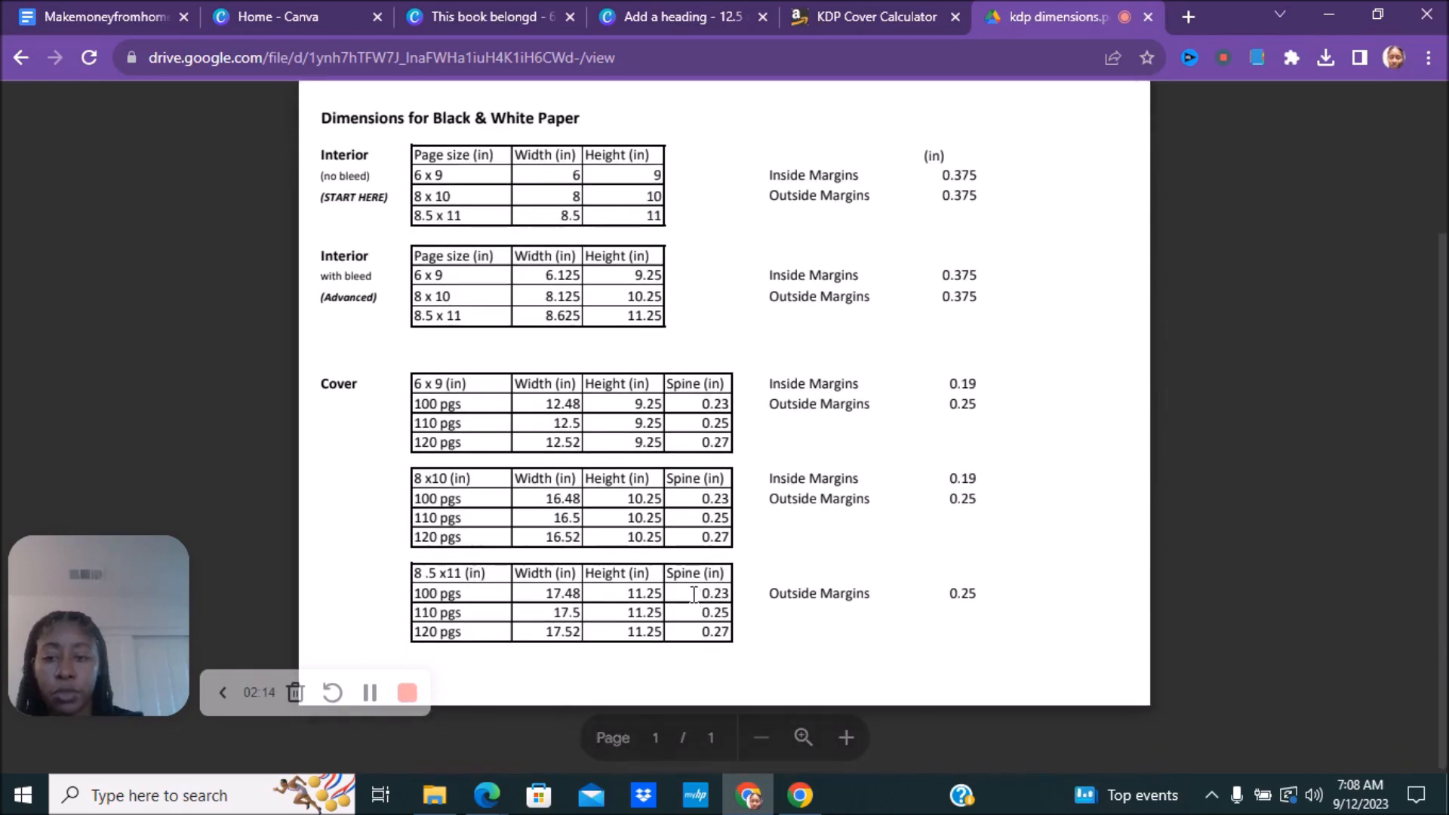
scroll(414, 504, "up", 1)
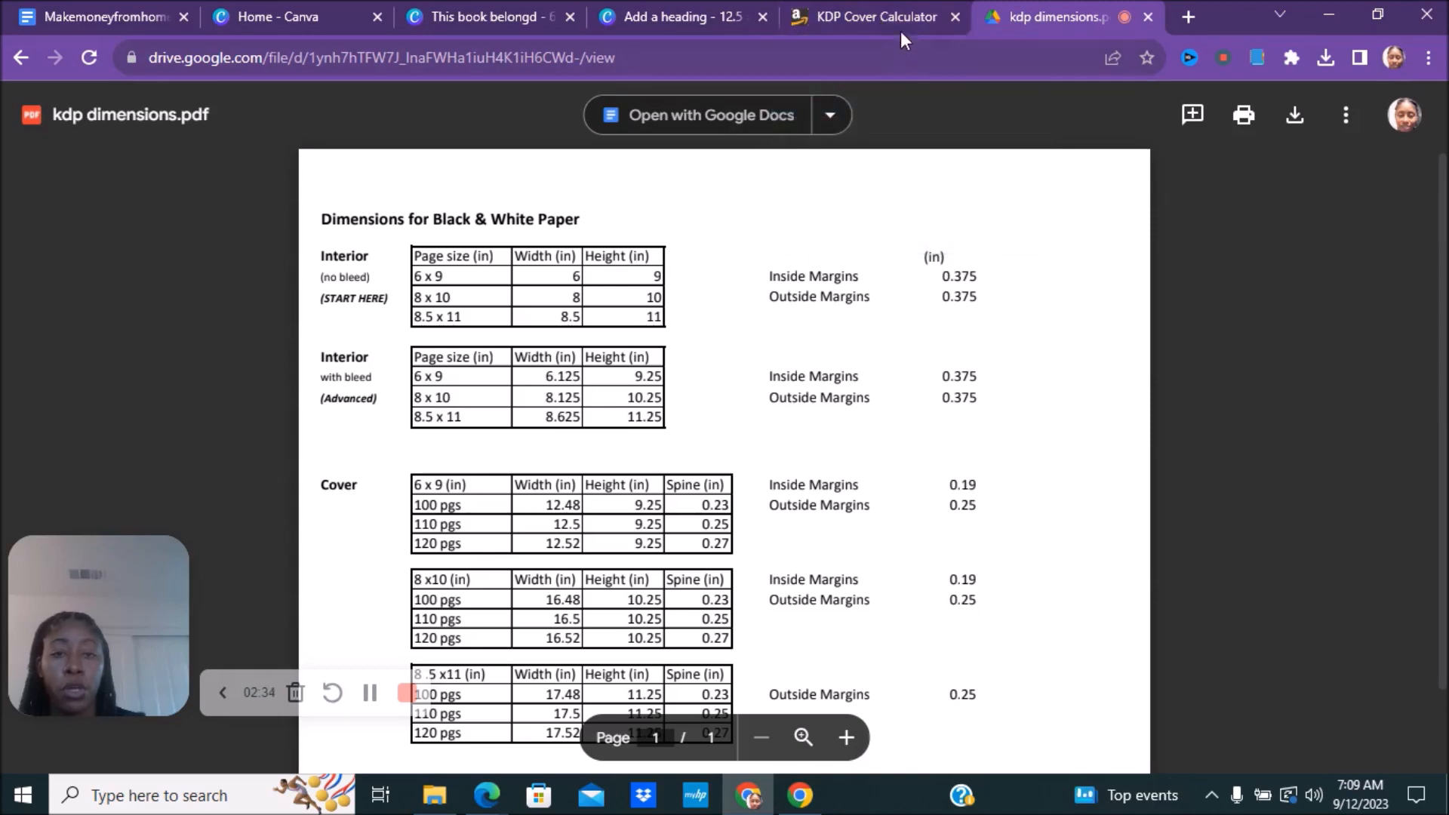
Step: Switch to the KDP Cover Calculator and set the book's binding type to Paperback
left_click(868, 9)
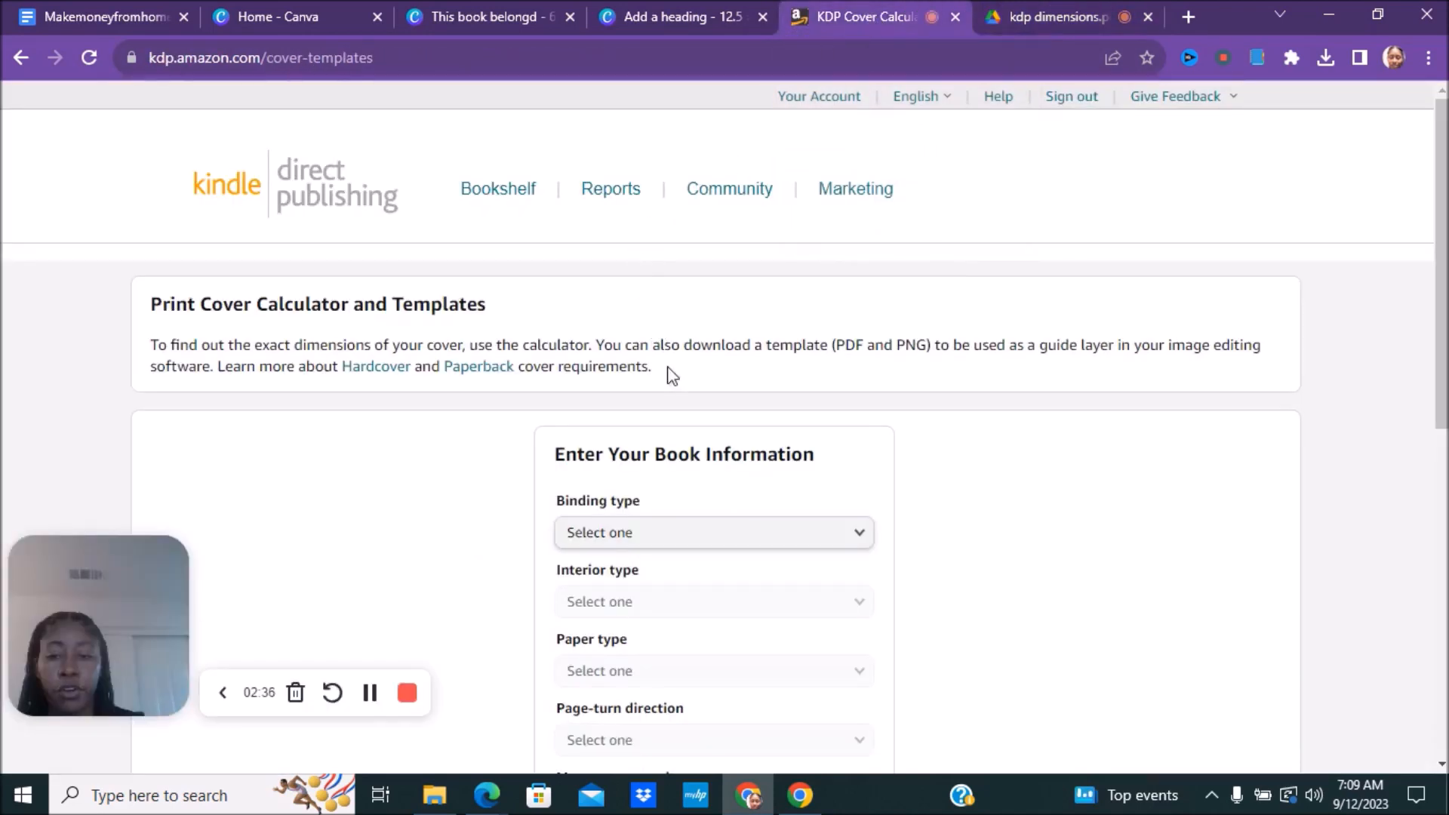
scroll(514, 443, "down", 1)
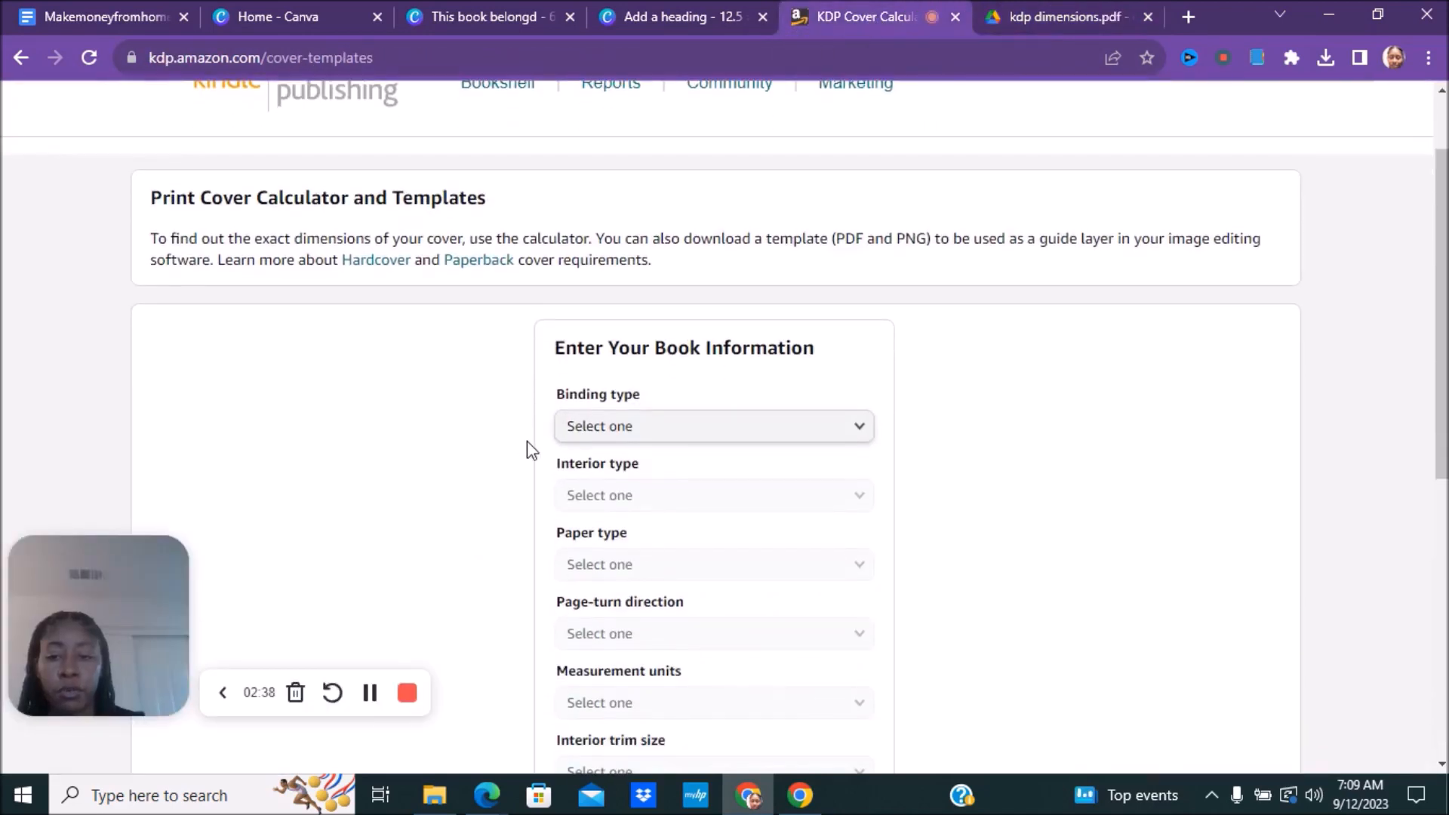
scroll(532, 445, "down", 2)
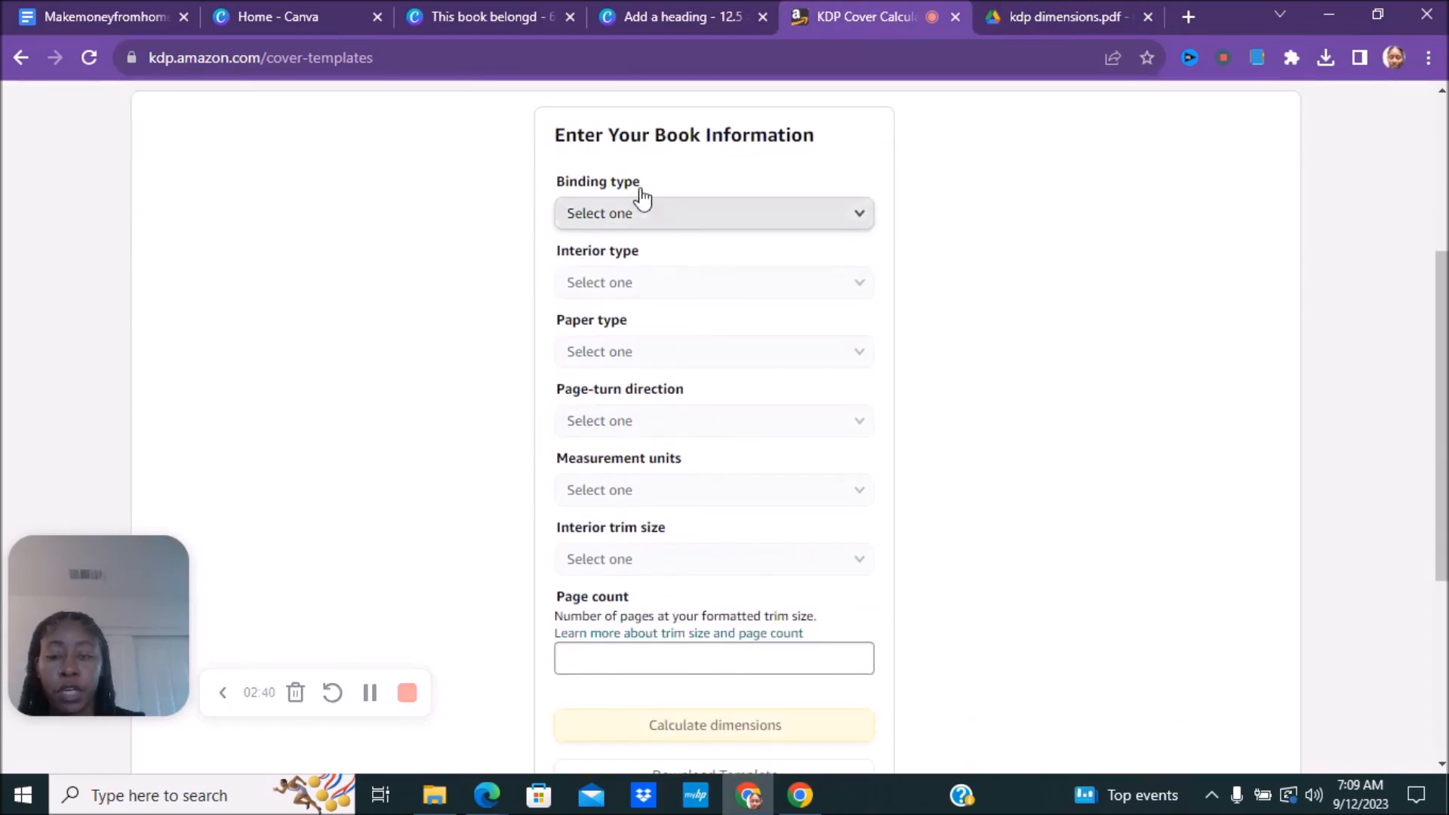
left_click(650, 219)
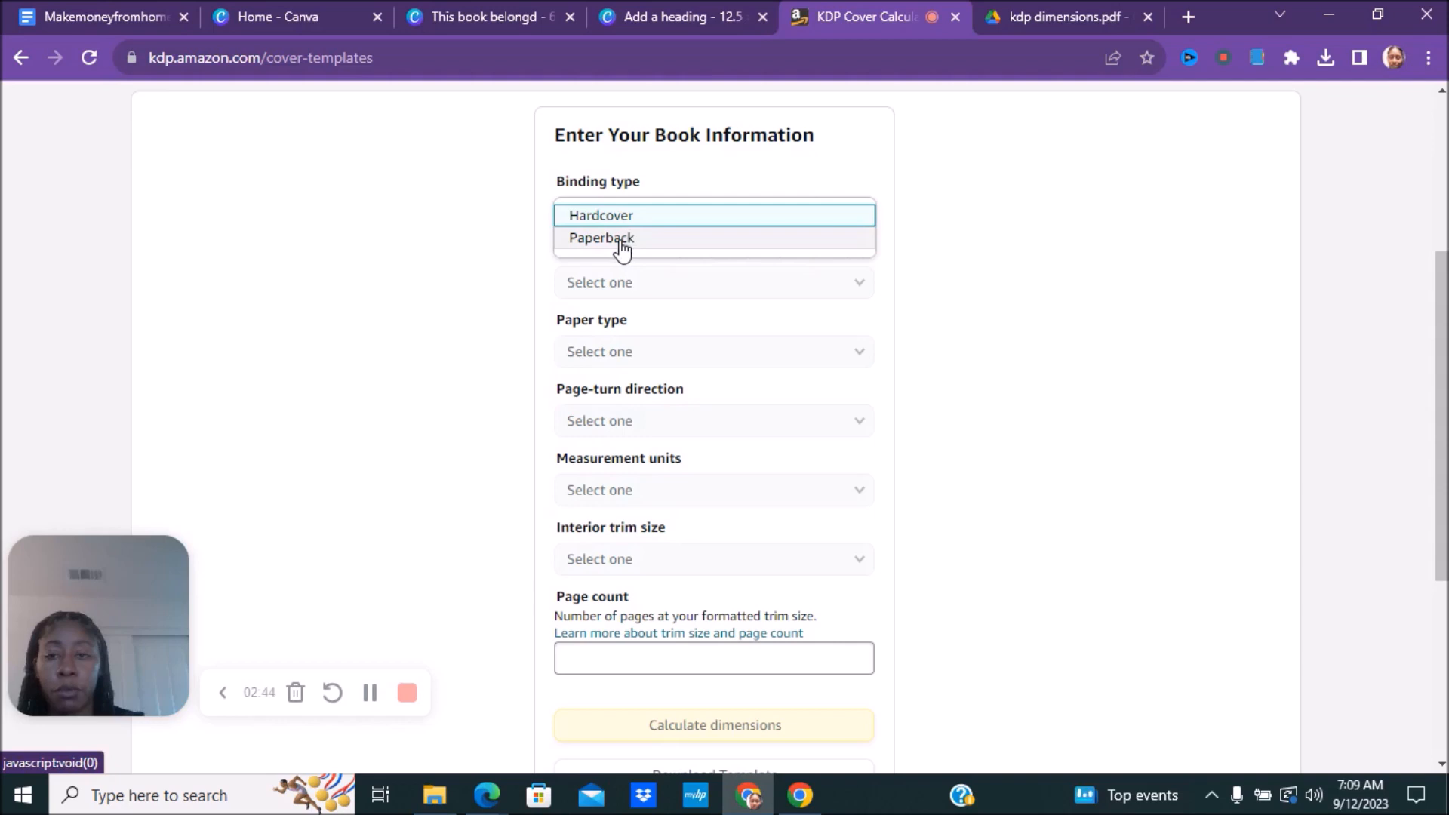
left_click(621, 240)
left_click(320, 57)
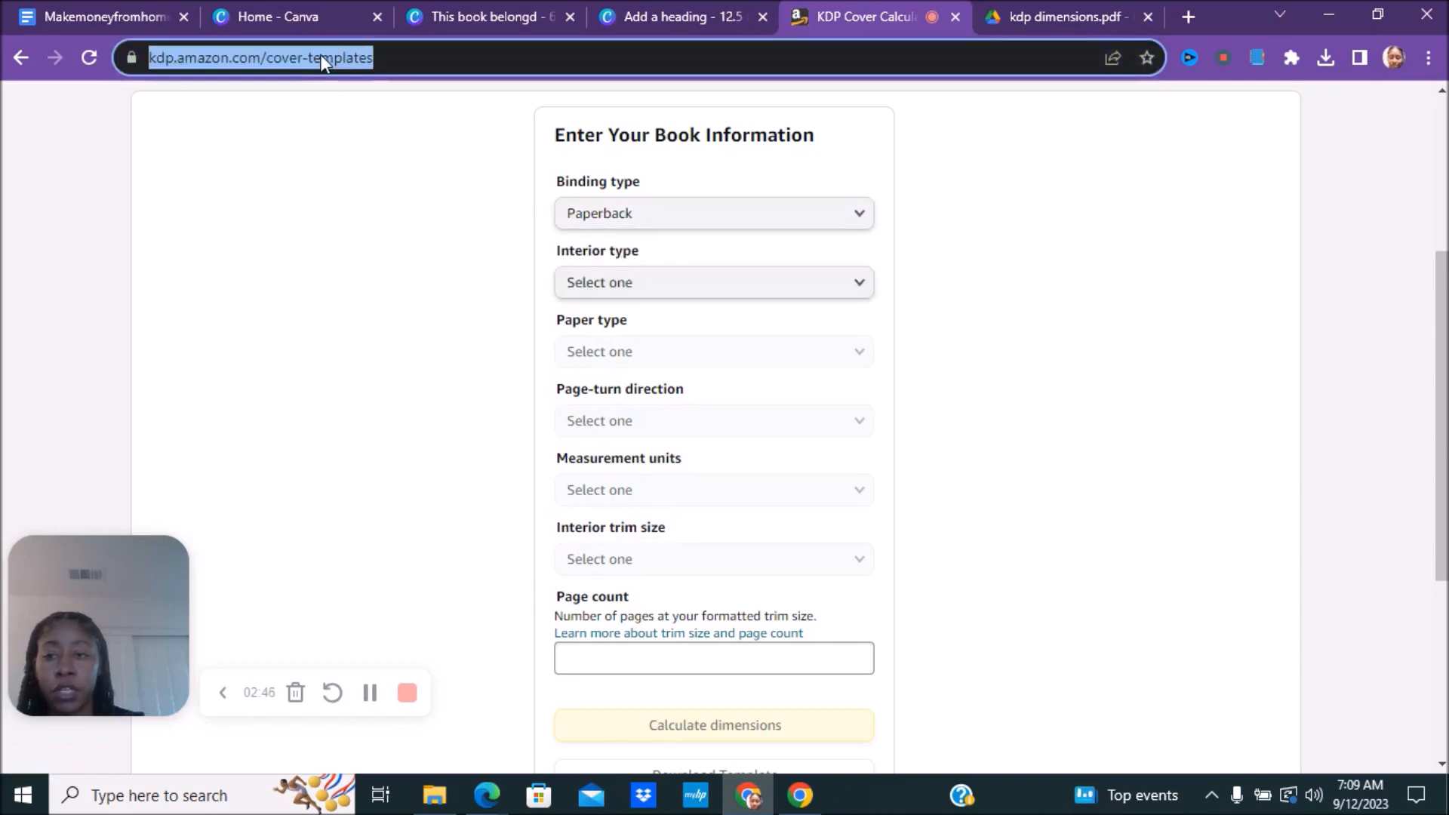
left_click(420, 212)
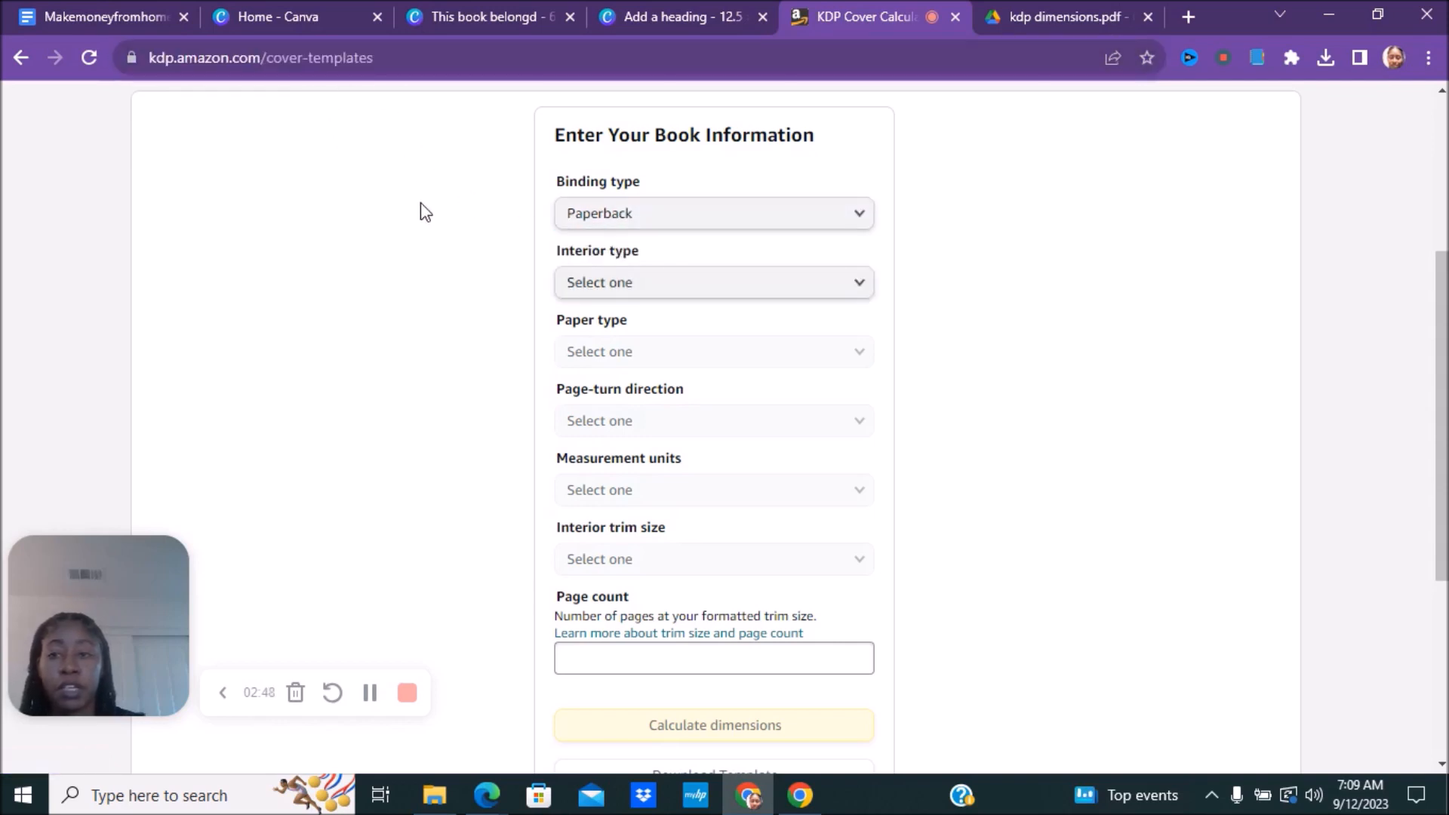
left_click(639, 219)
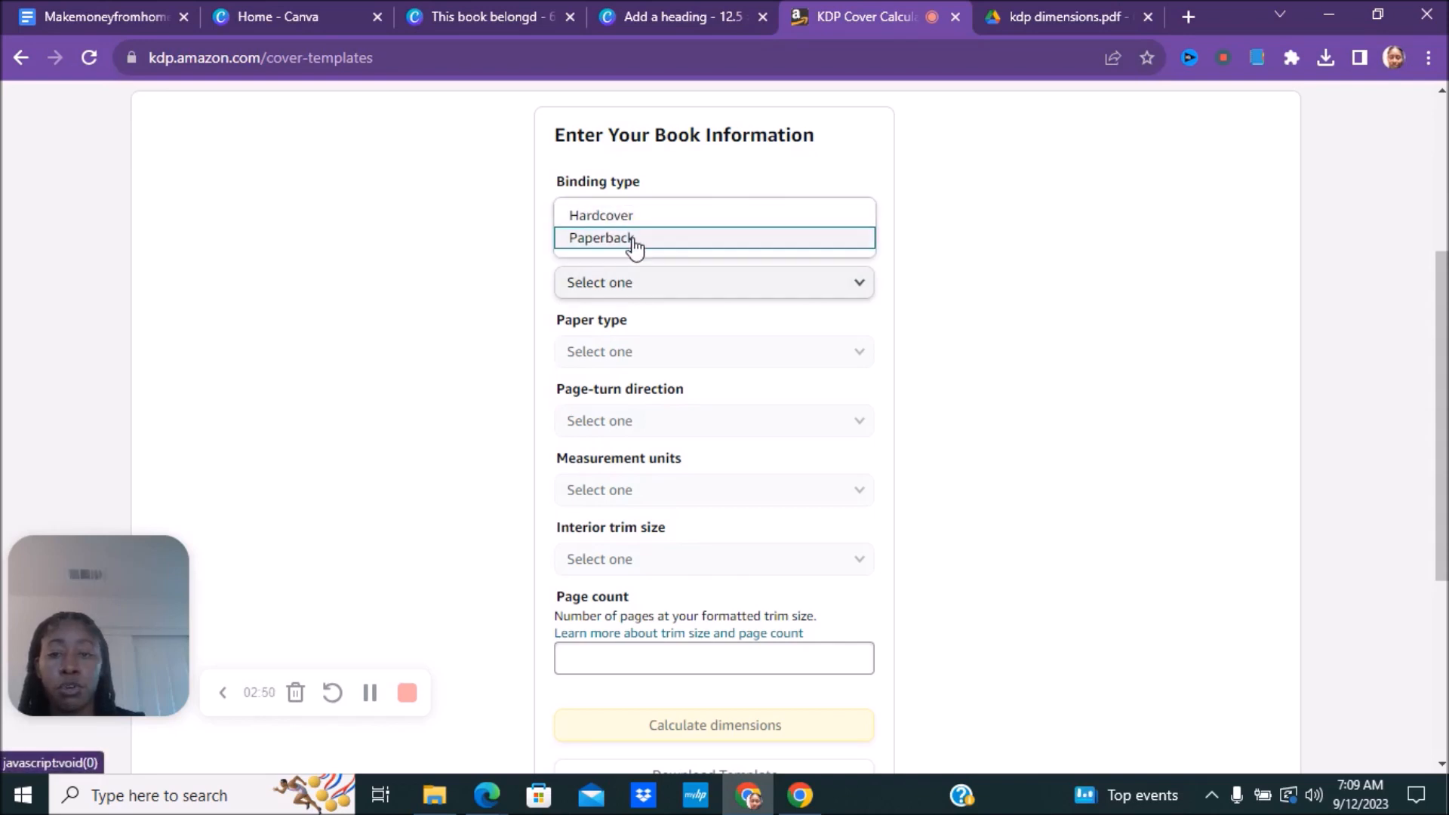
left_click(632, 240)
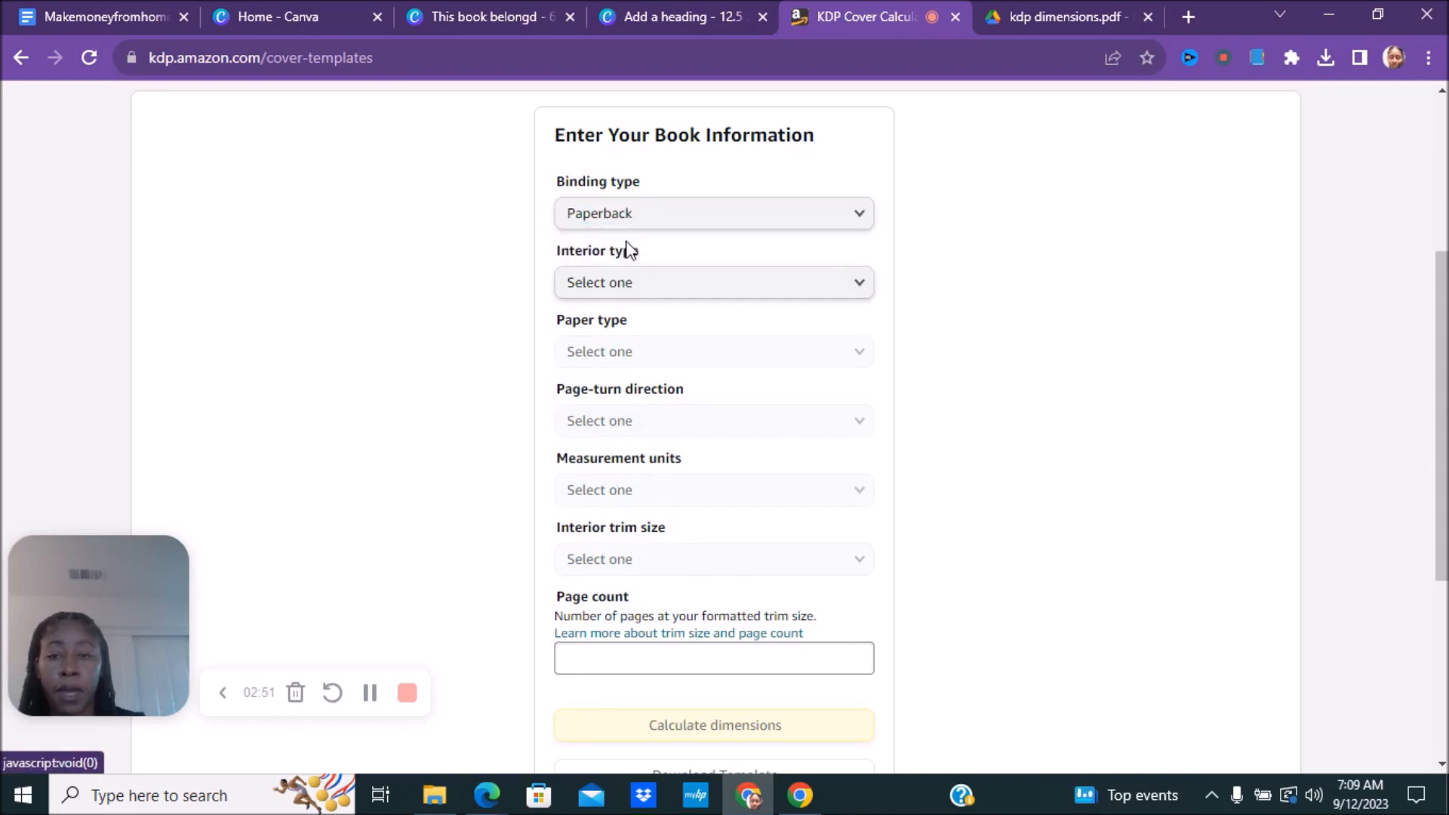
Step: Set the interior type to Black & white and the paper type to White paper
left_click(625, 293)
left_click(623, 294)
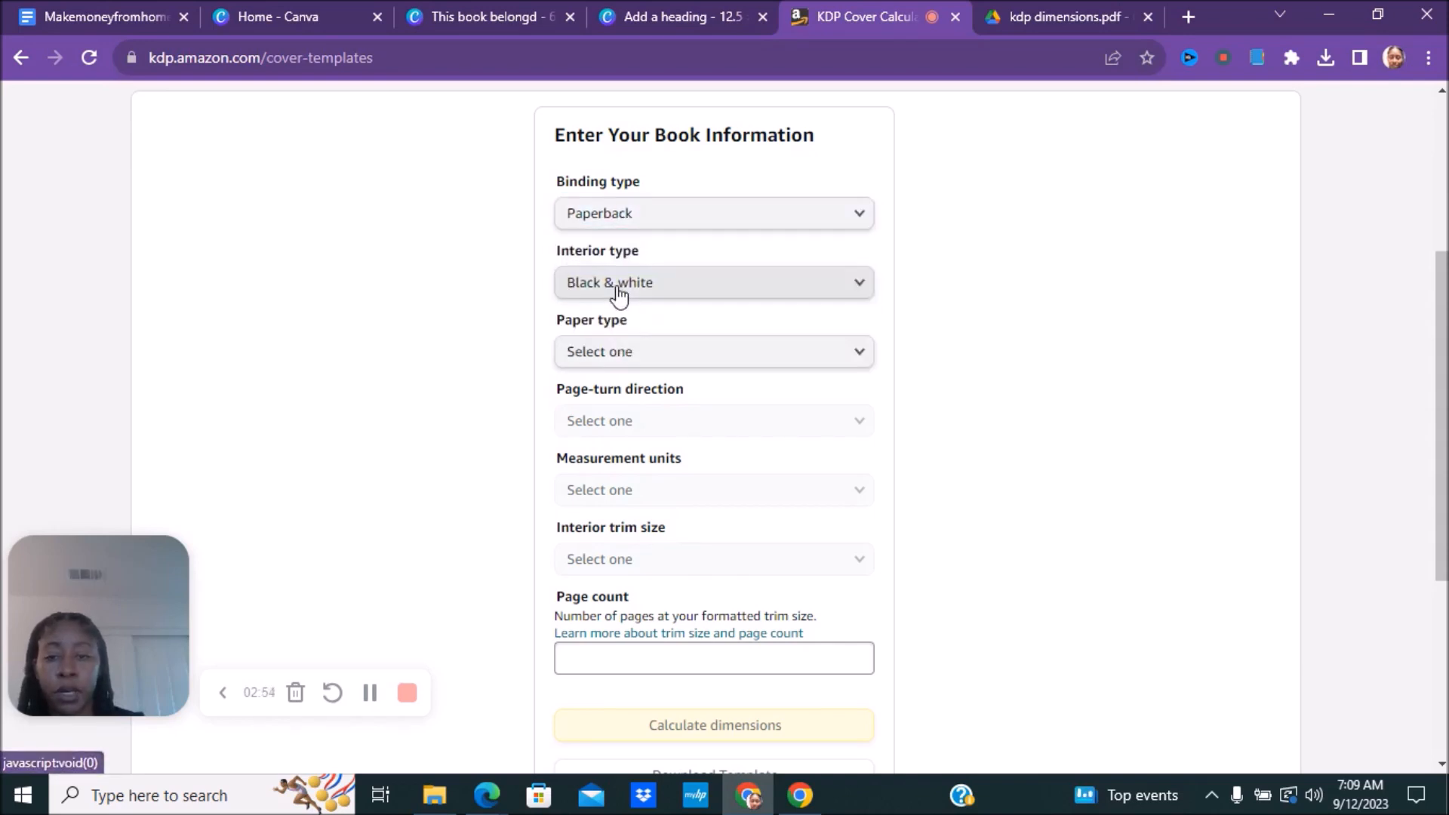
left_click(622, 355)
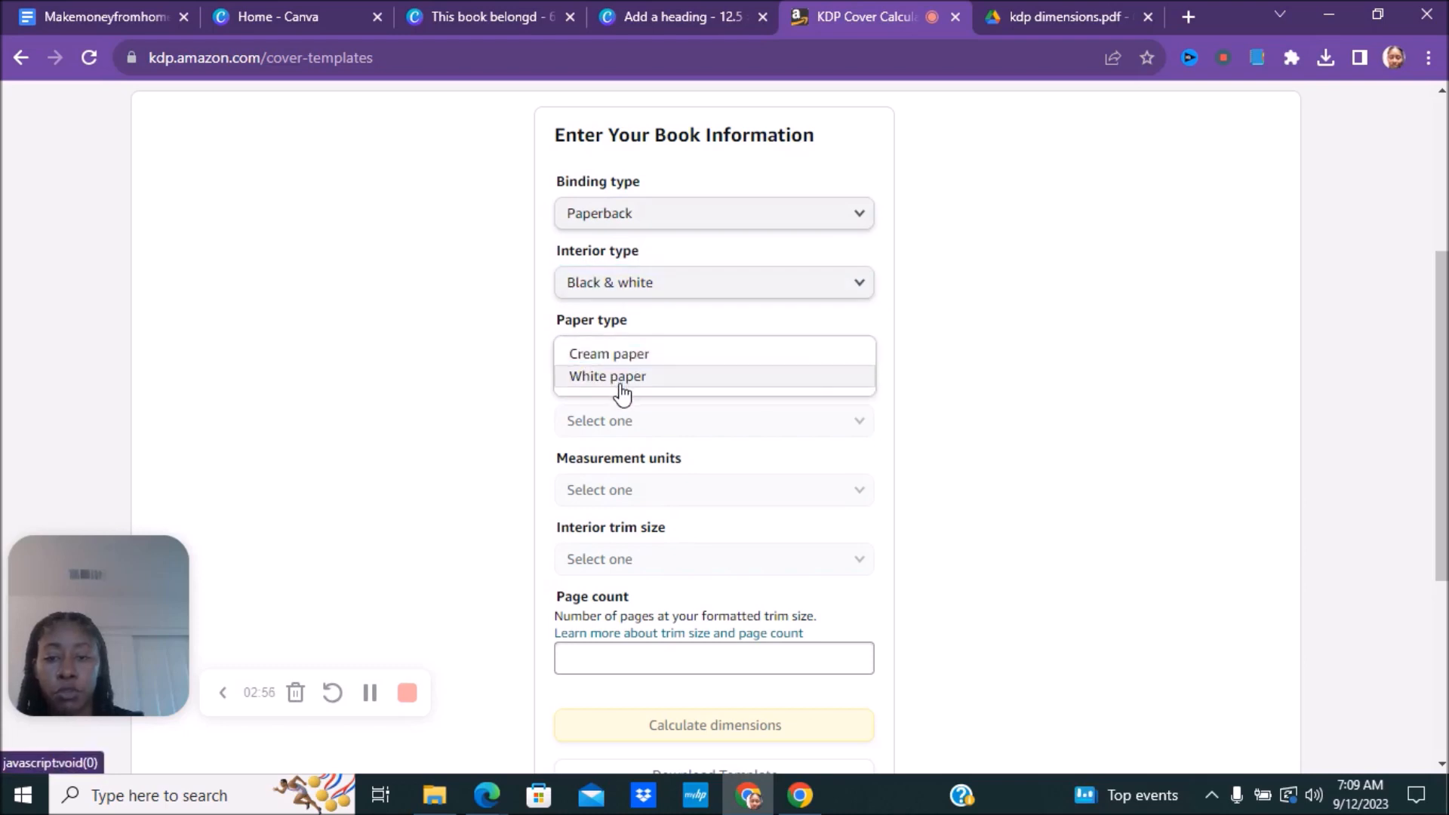
left_click(622, 378)
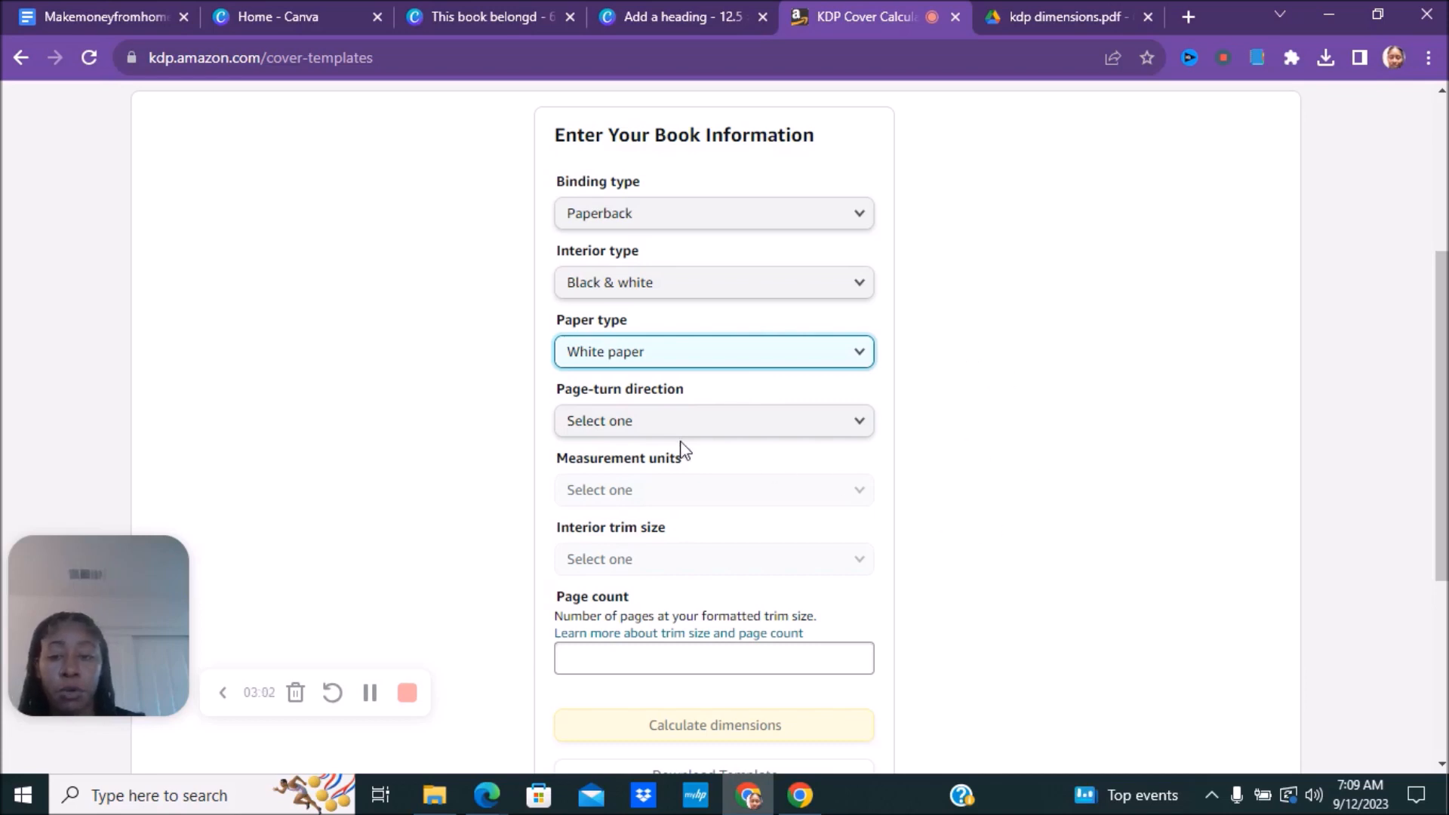
Step: Set the page-turn direction to Left to Right and the measurement units to Inches
left_click(653, 426)
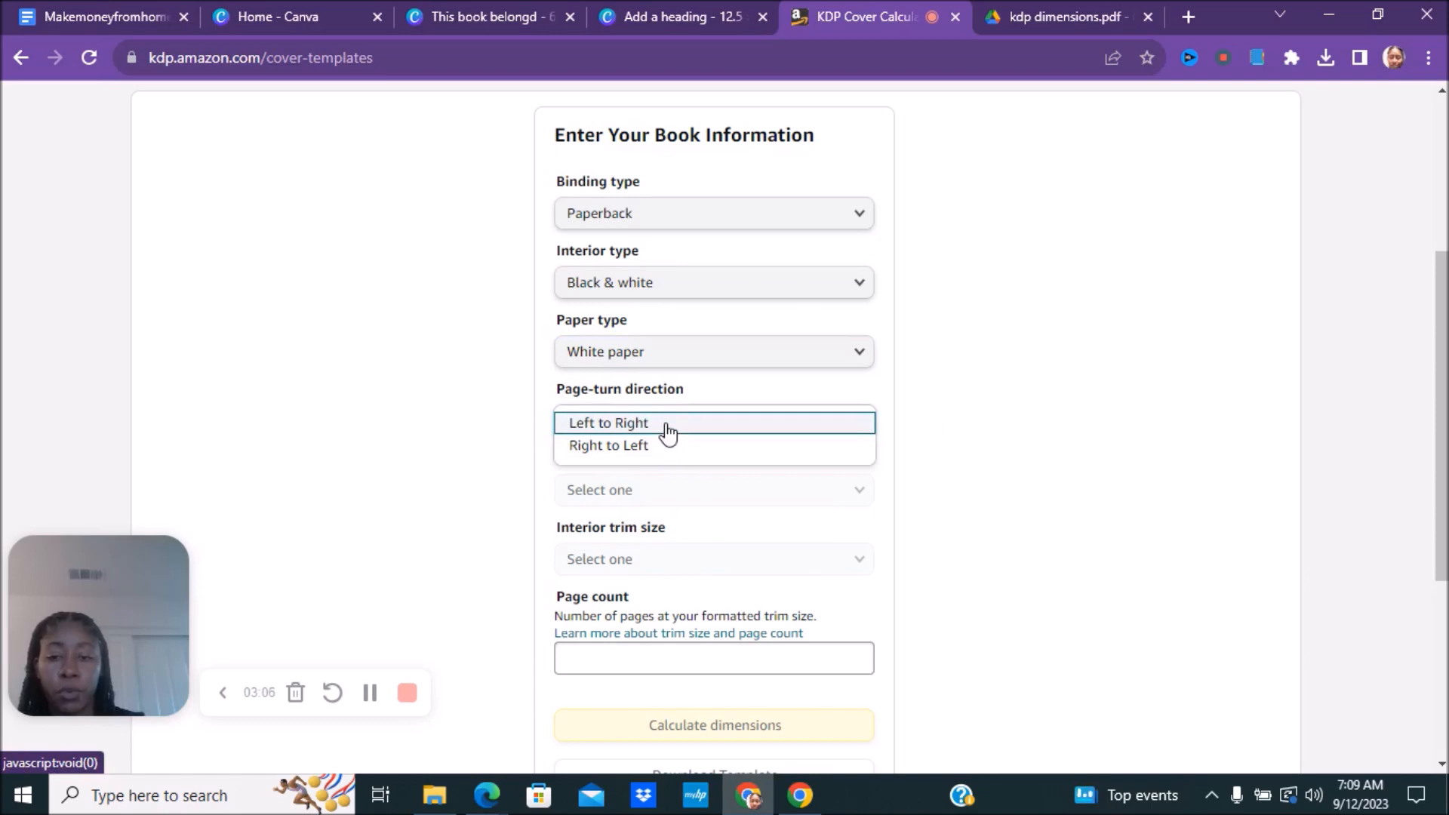
left_click(667, 427)
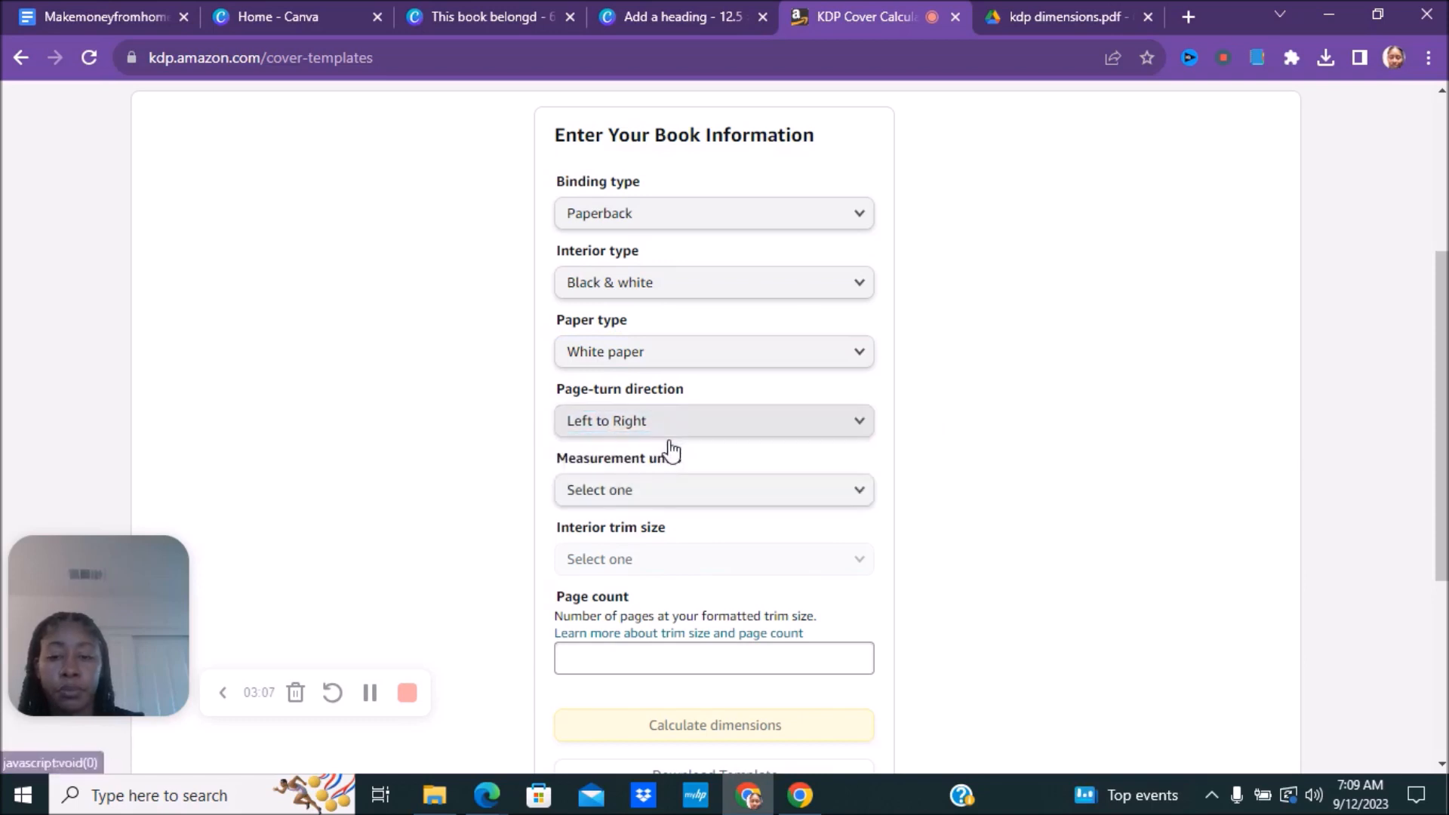
left_click(673, 498)
left_click(673, 500)
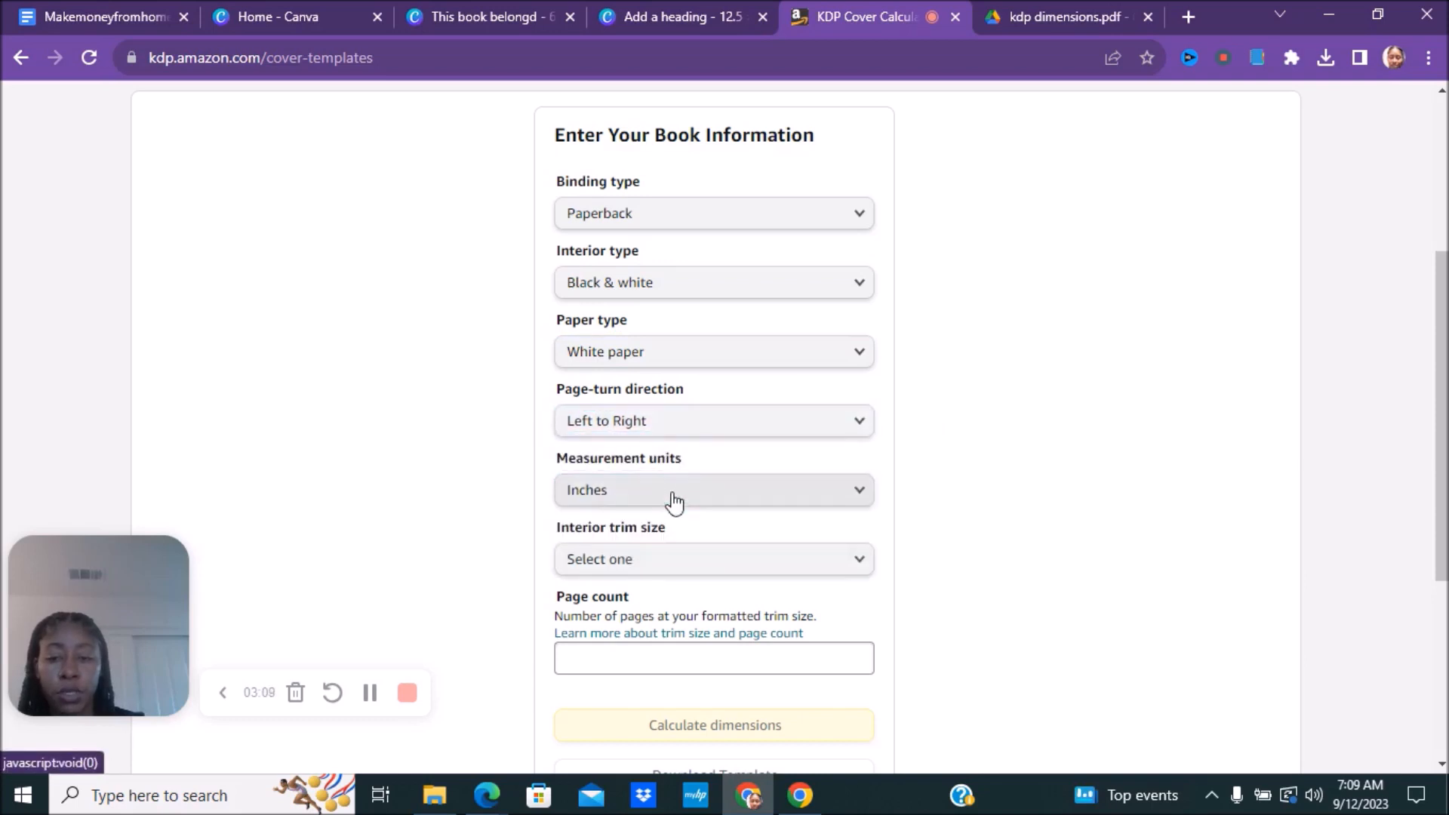
Step: Calculate the cover dimensions for an interior trim size of 6 x 9 in and a page count of 101
left_click(670, 559)
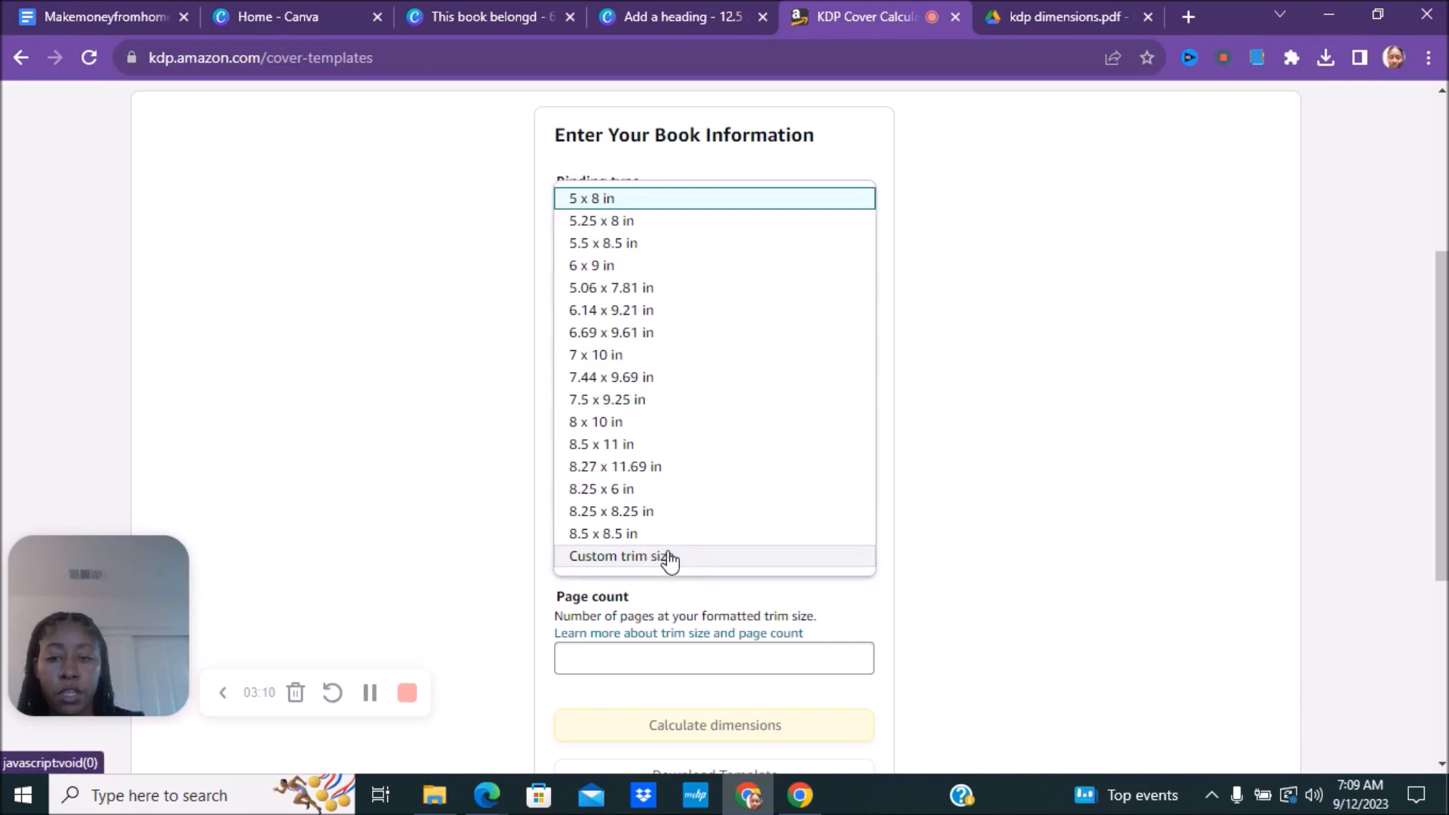
left_click(595, 271)
left_click(671, 659)
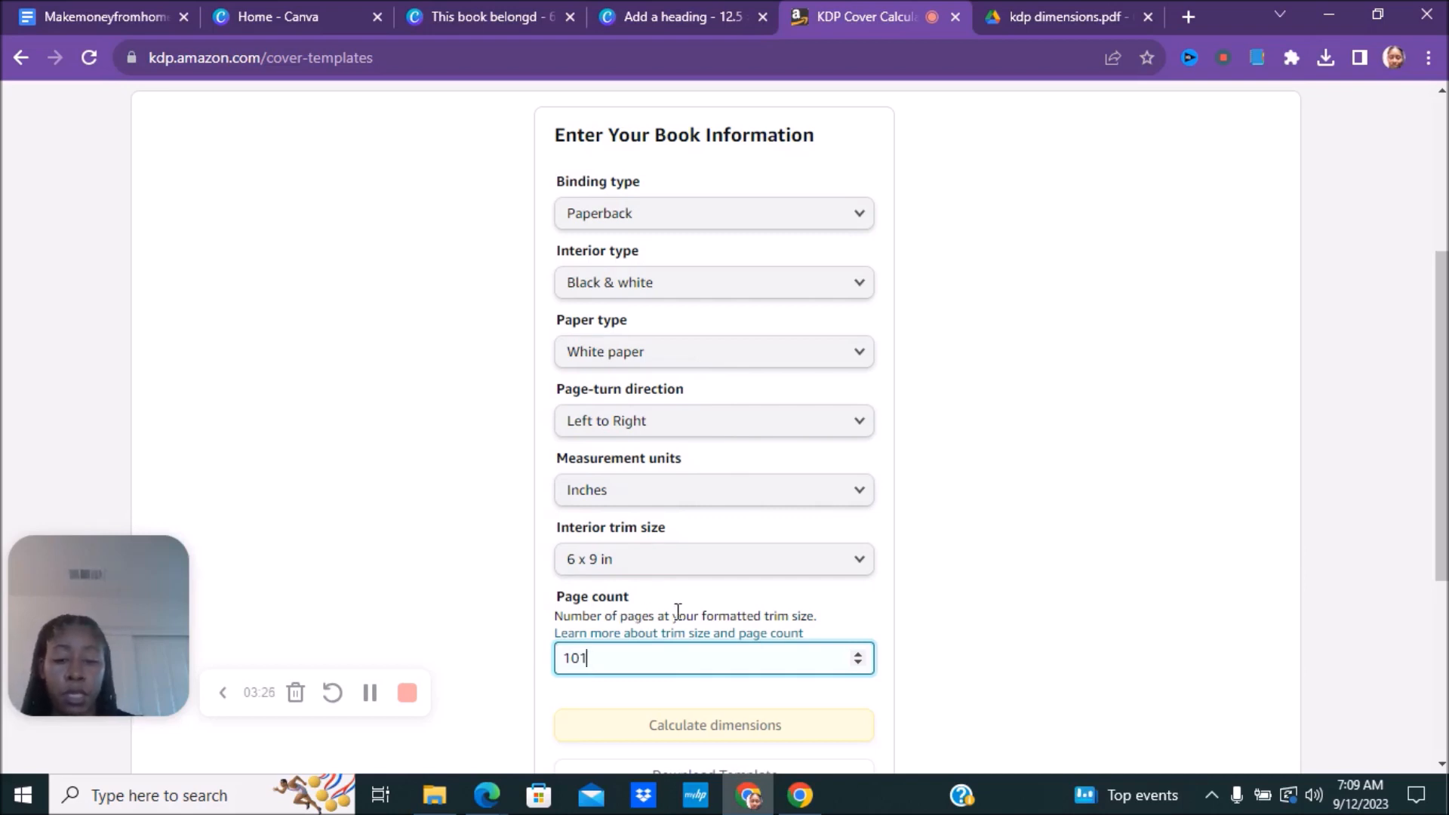
scroll(1100, 631, "down", 1)
left_click(759, 634)
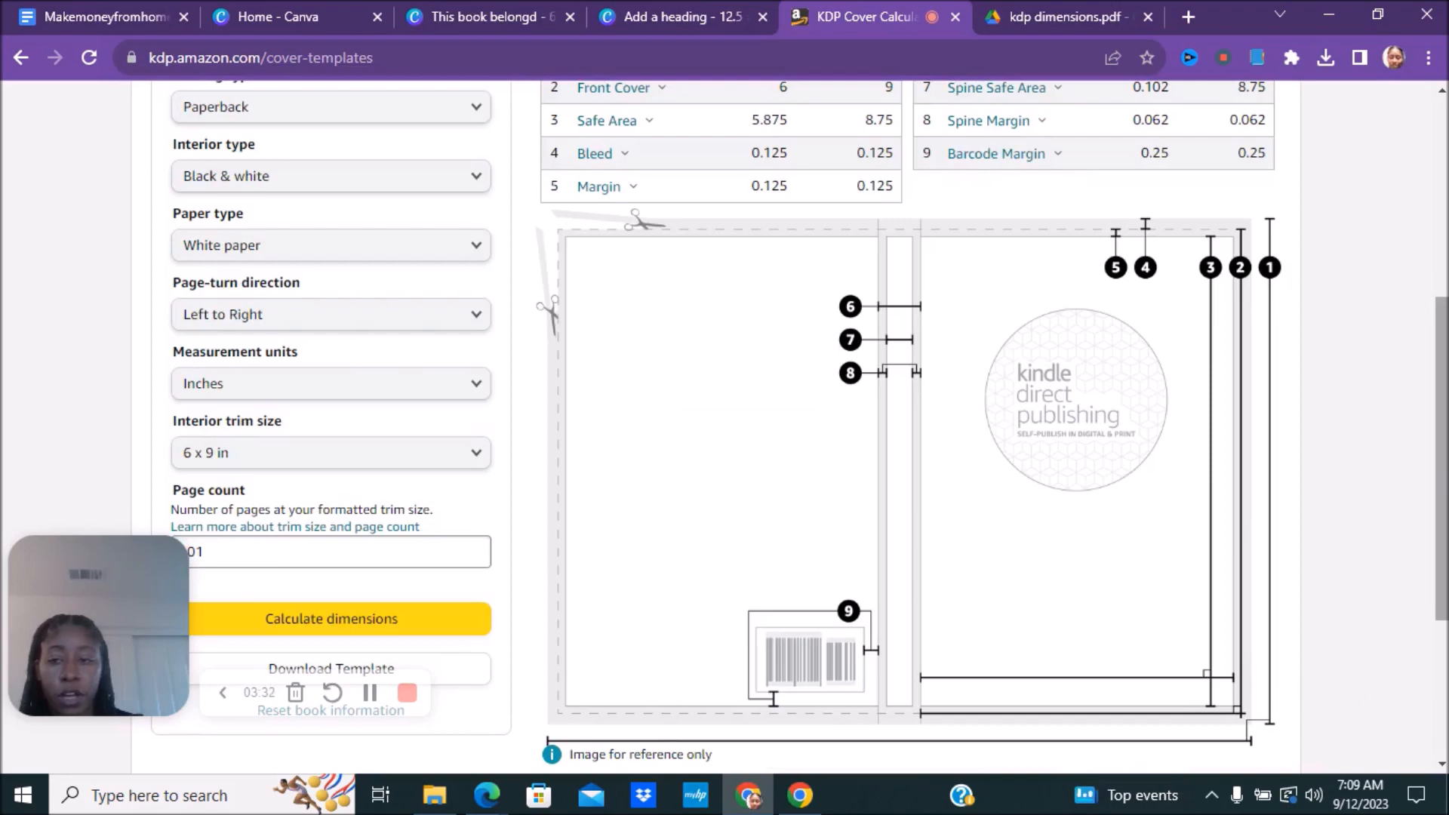
Step: Download the paperback cover template and open the PDF file inside the downloaded zip archive
scroll(540, 403, "down", 3)
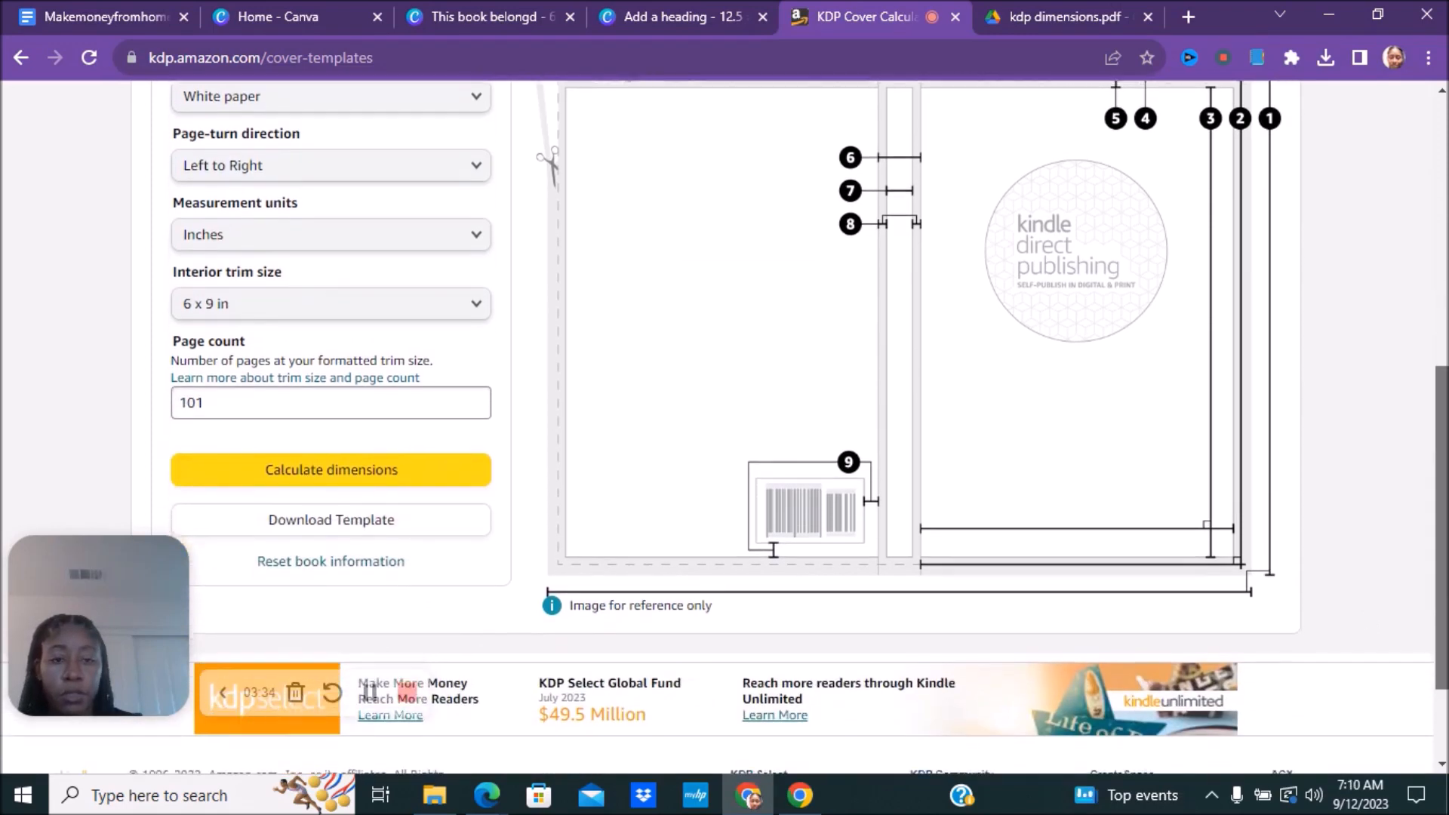
left_click(370, 475)
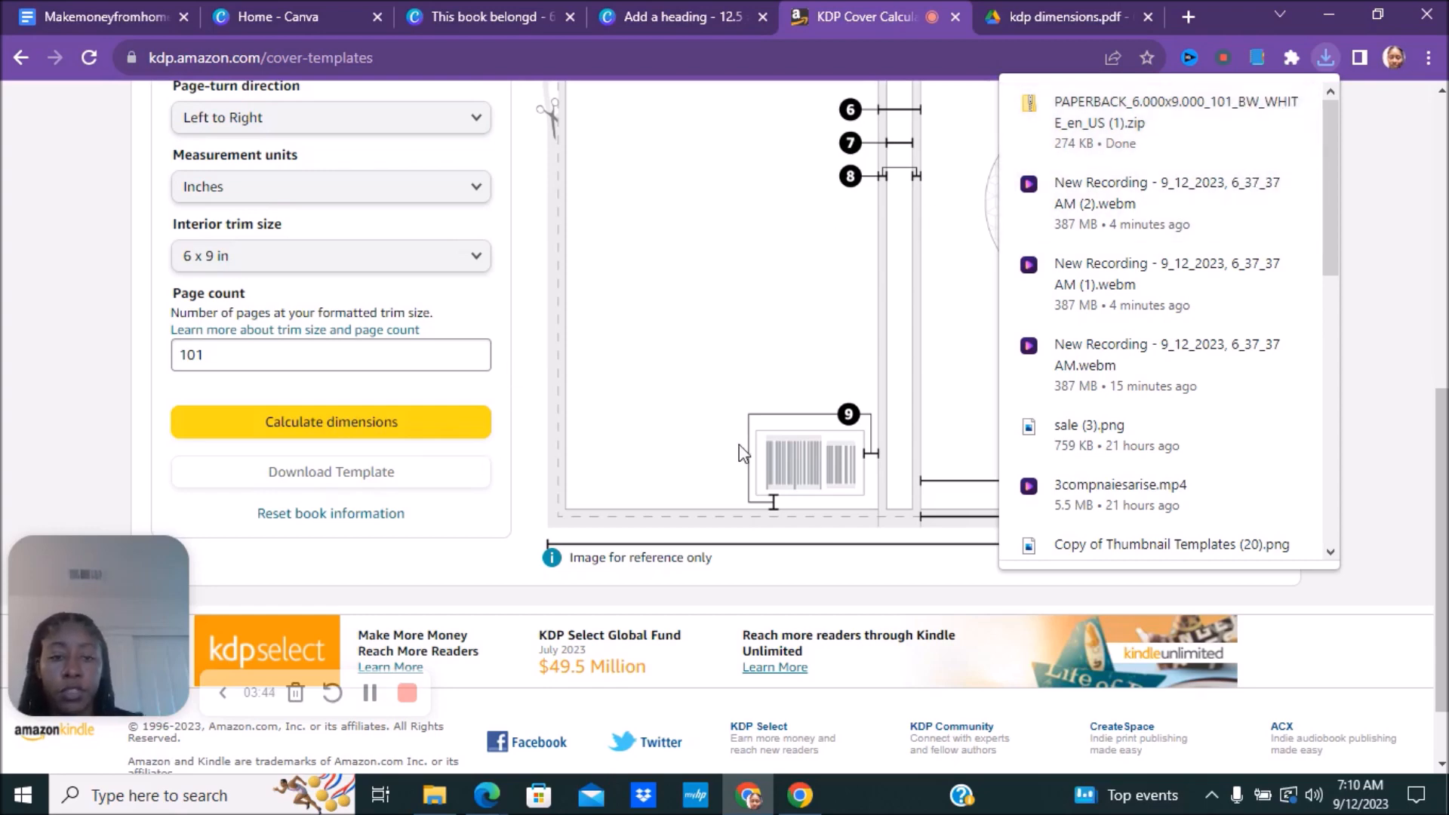
left_click(1128, 117)
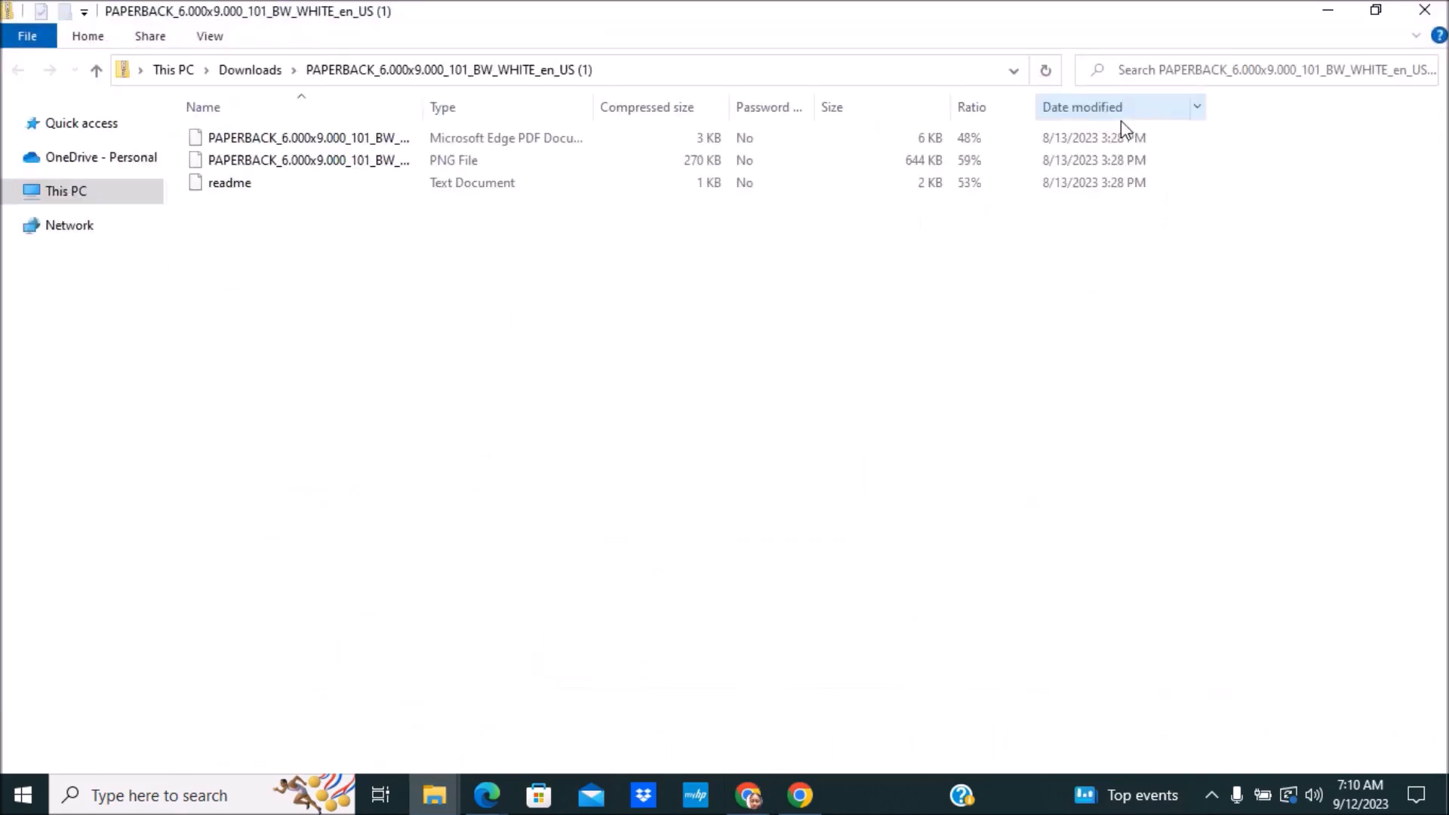
left_click(344, 146)
double_click(344, 139)
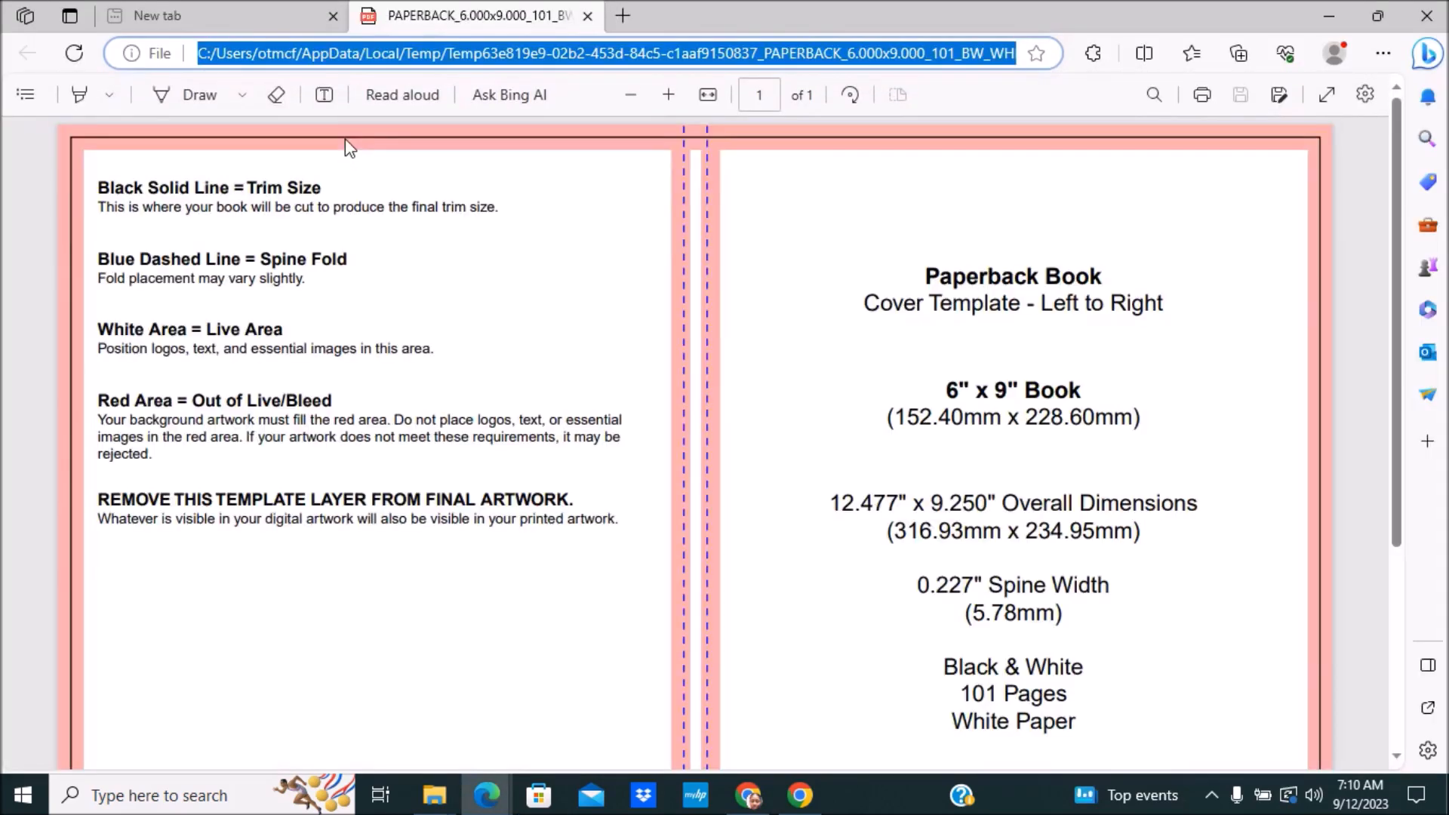
Step: Examine the cover template's overall dimensions, spine width and barcode area, and return to the KDP Cover Calculator in Chrome
scroll(738, 334, "down", 4)
scroll(737, 334, "up", 4)
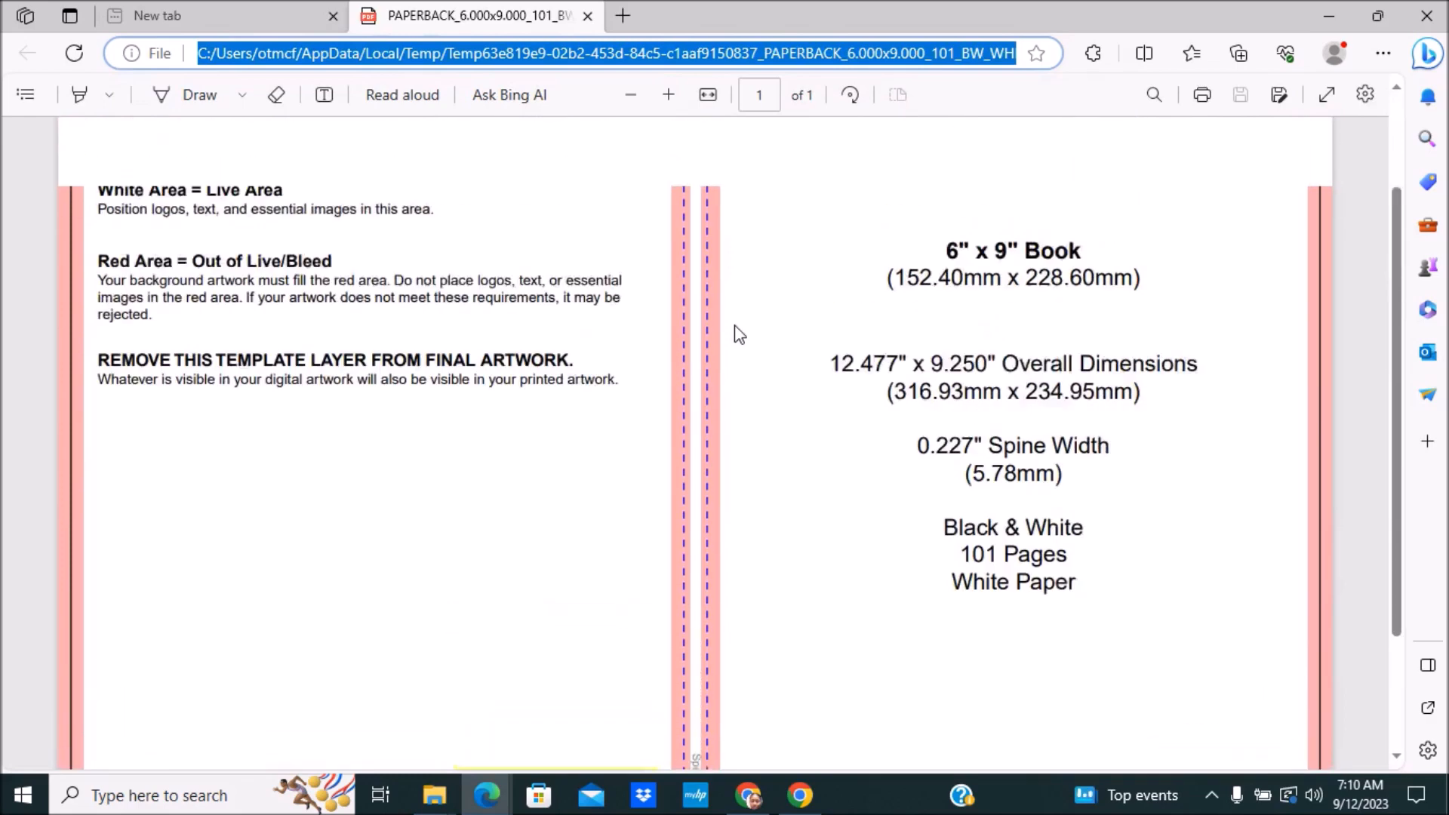
scroll(703, 470, "down", 4)
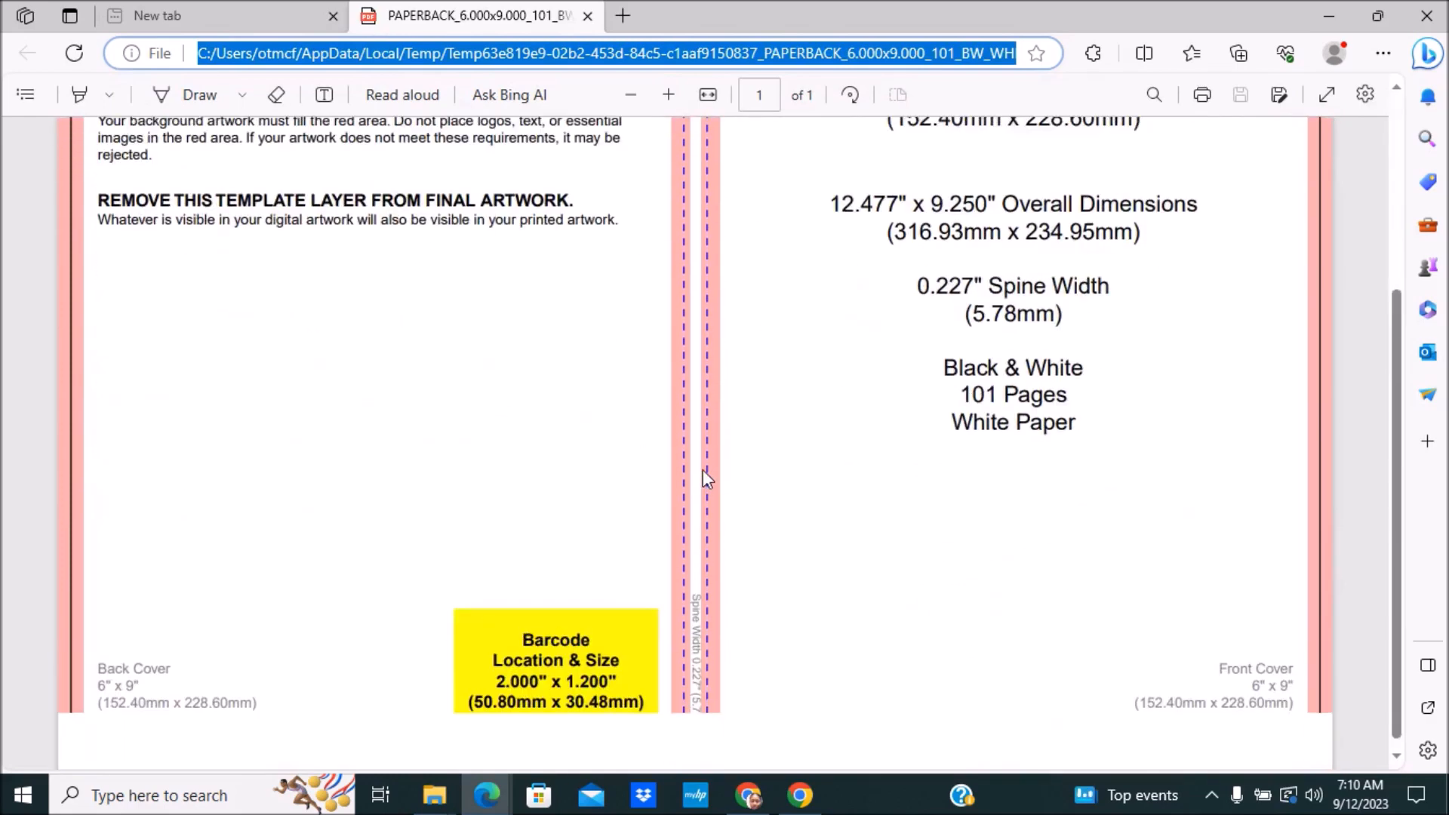
scroll(703, 467, "up", 4)
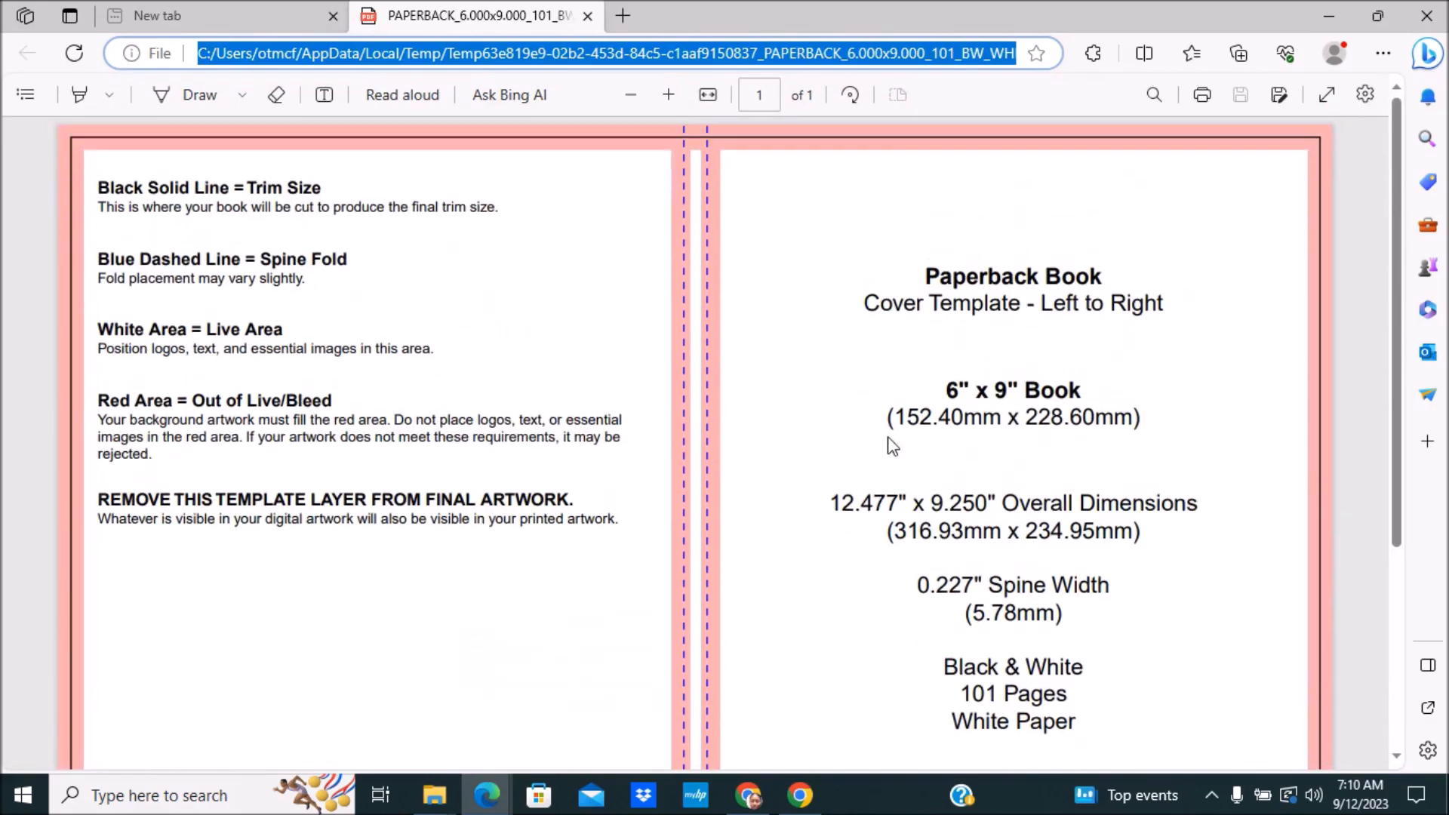
left_click(748, 795)
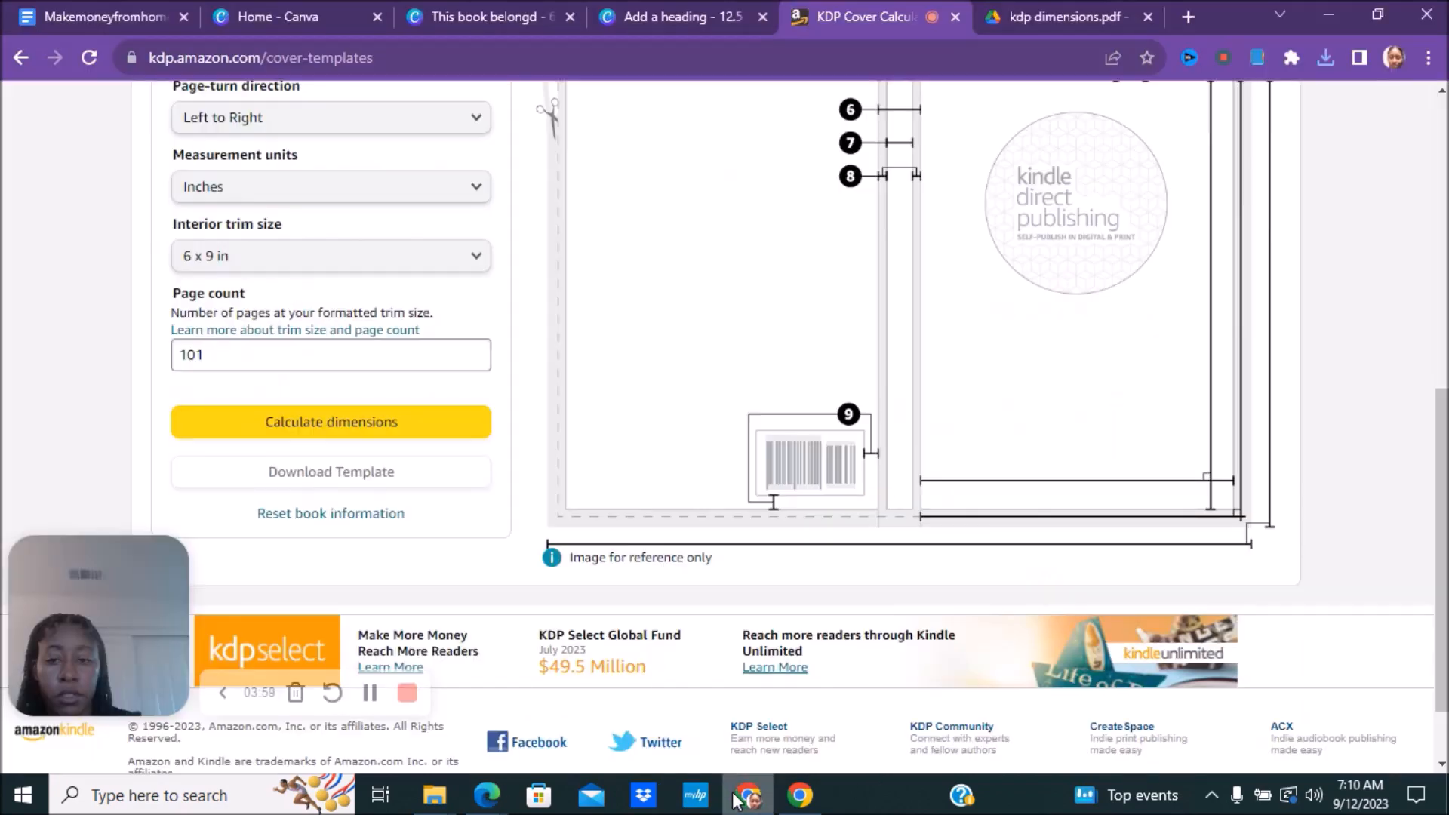
Step: Switch to the notebook interior design in Canva and look through the uploaded images for the cover template
left_click(480, 18)
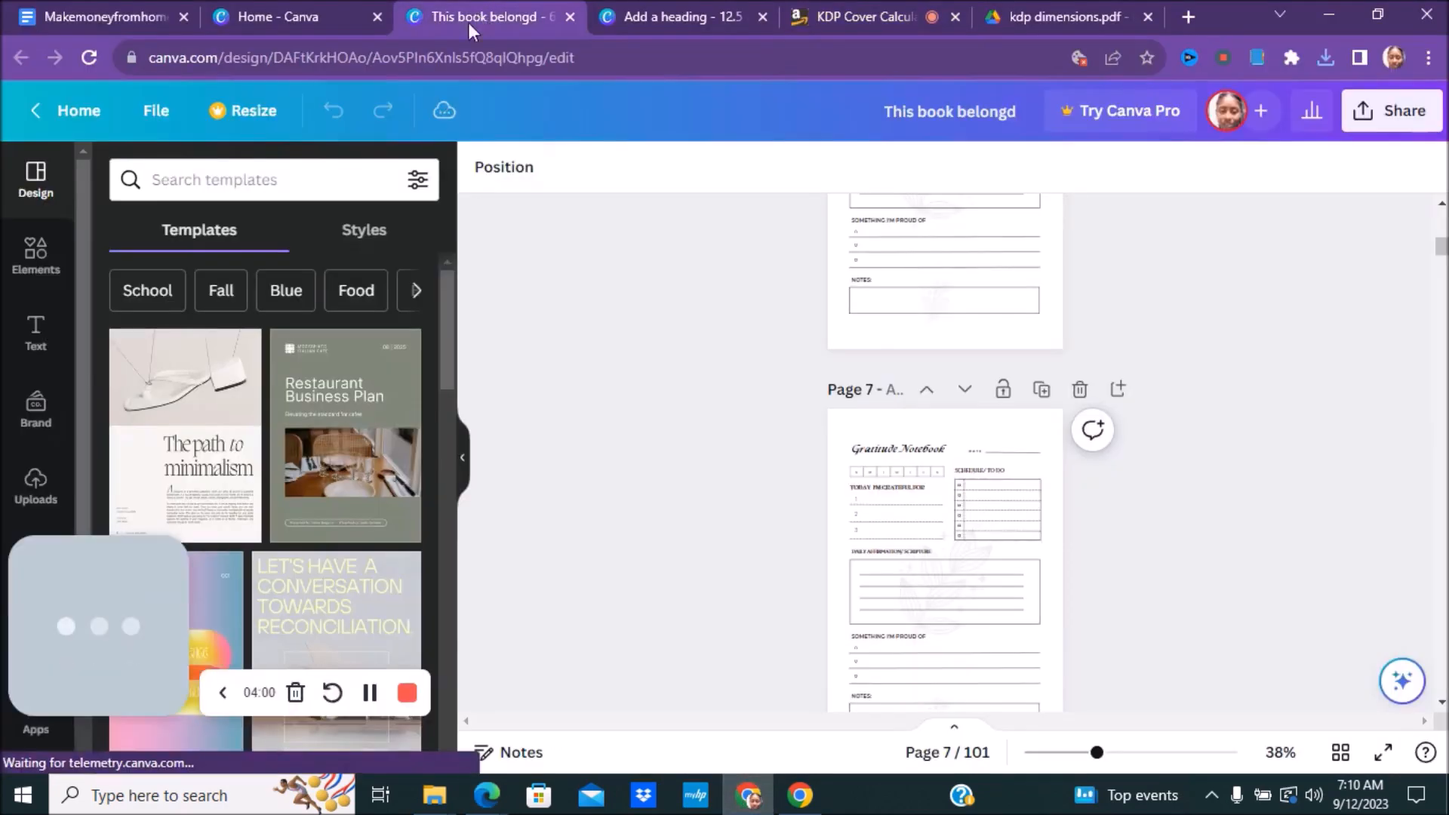
left_click(37, 486)
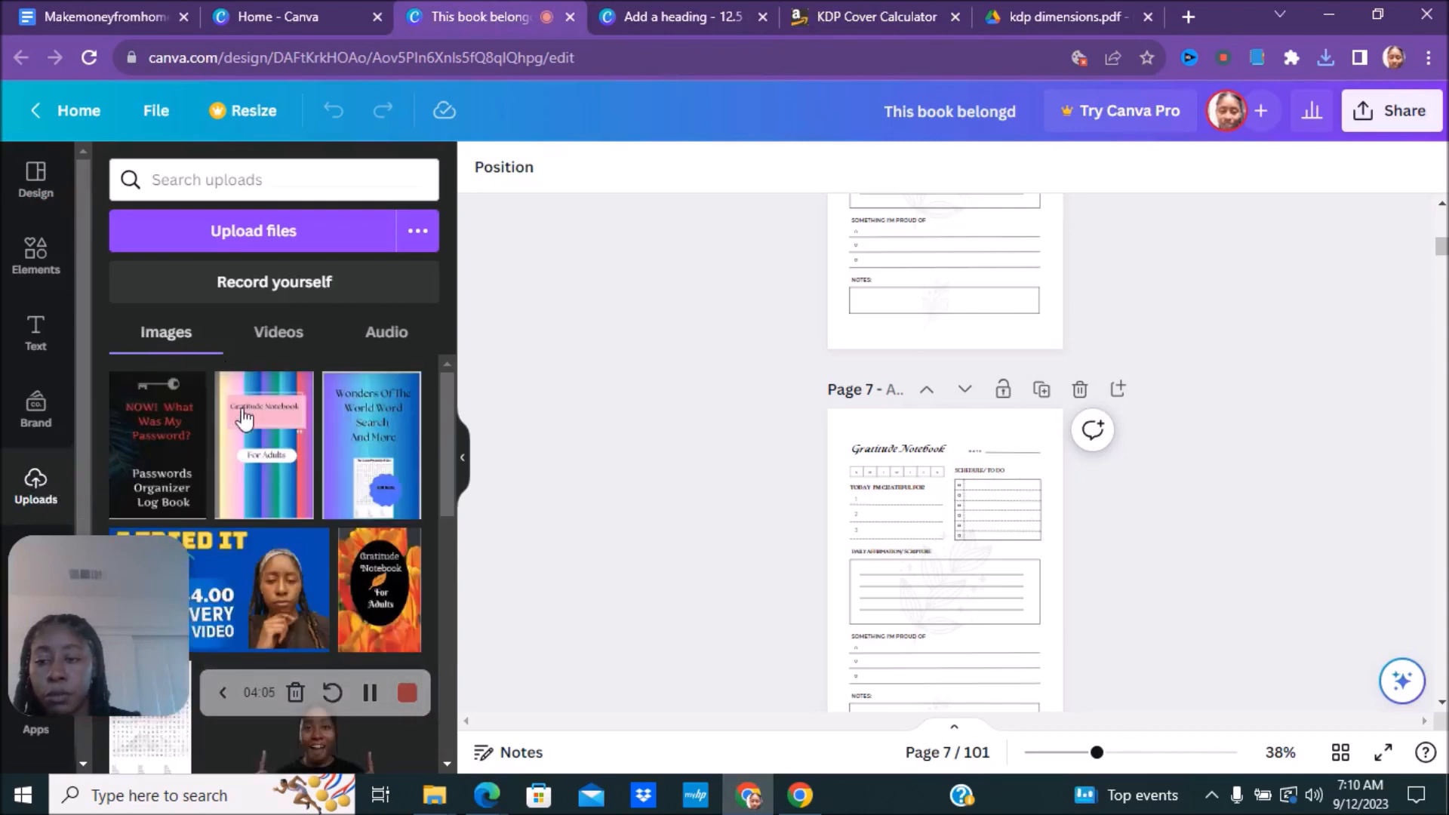
scroll(249, 438, "down", 5)
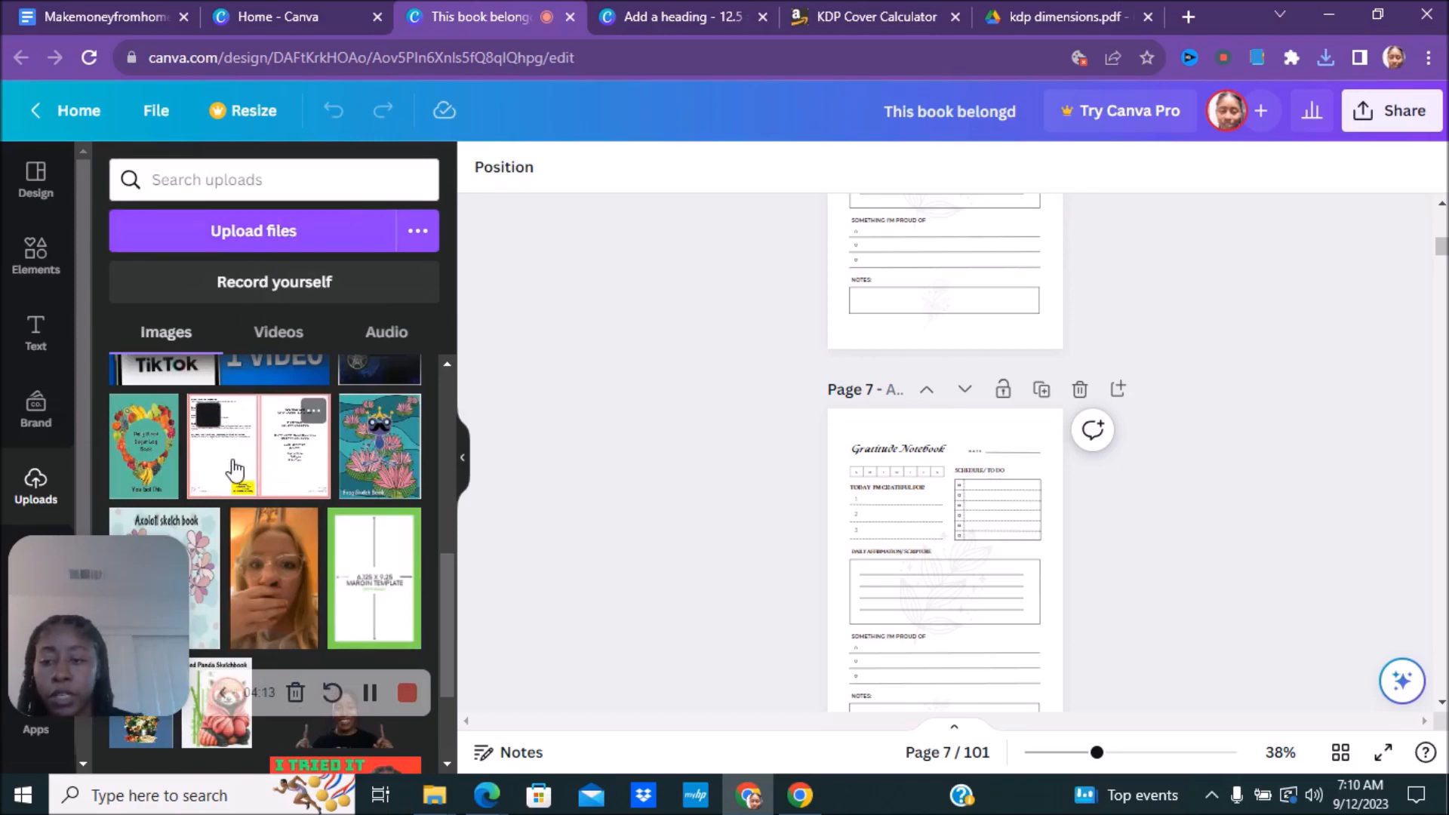
scroll(249, 464, "down", 3)
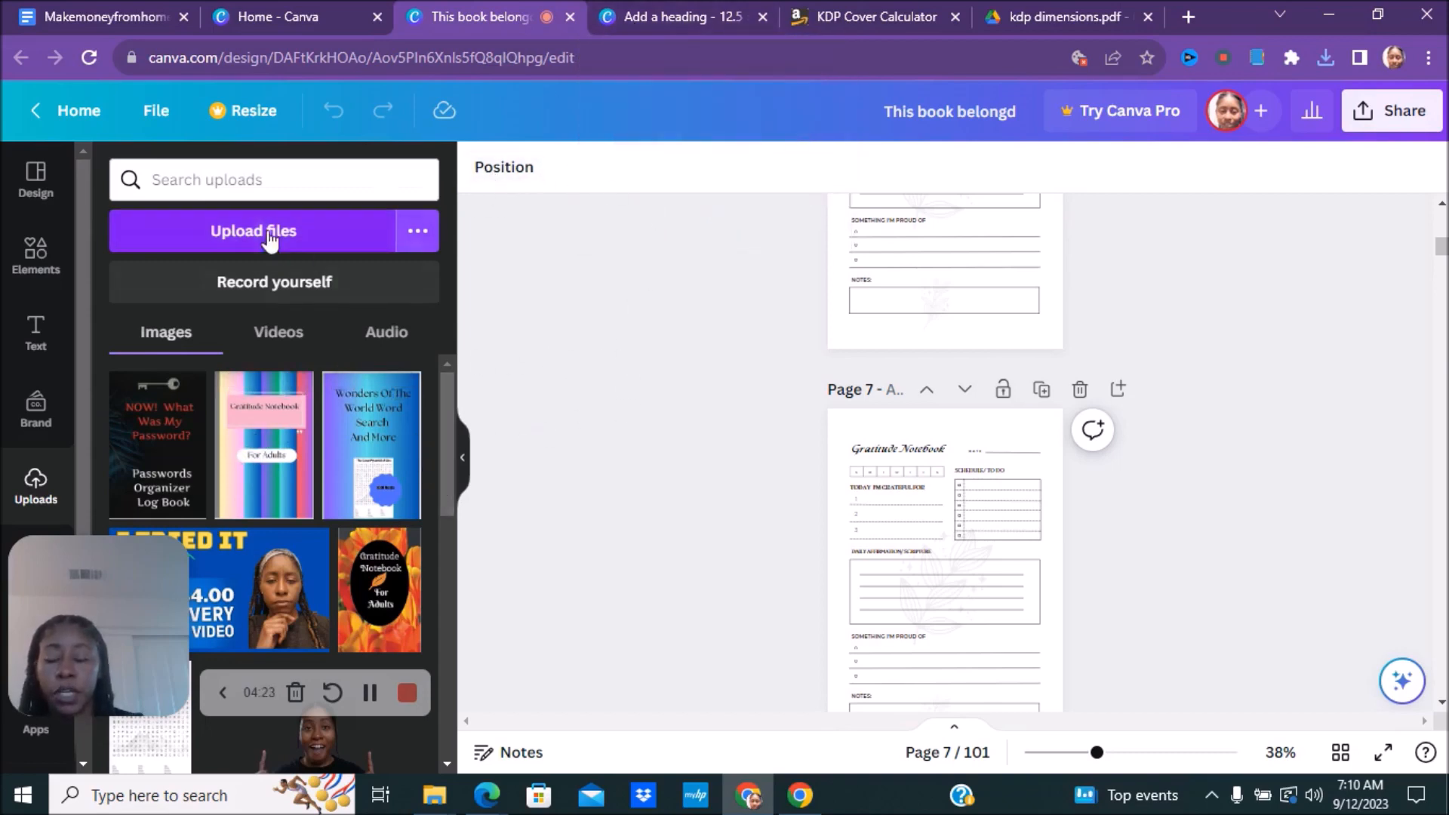
Step: Create a new blank Canva design from the recent custom size 12.5 × 9.25 in
left_click(310, 18)
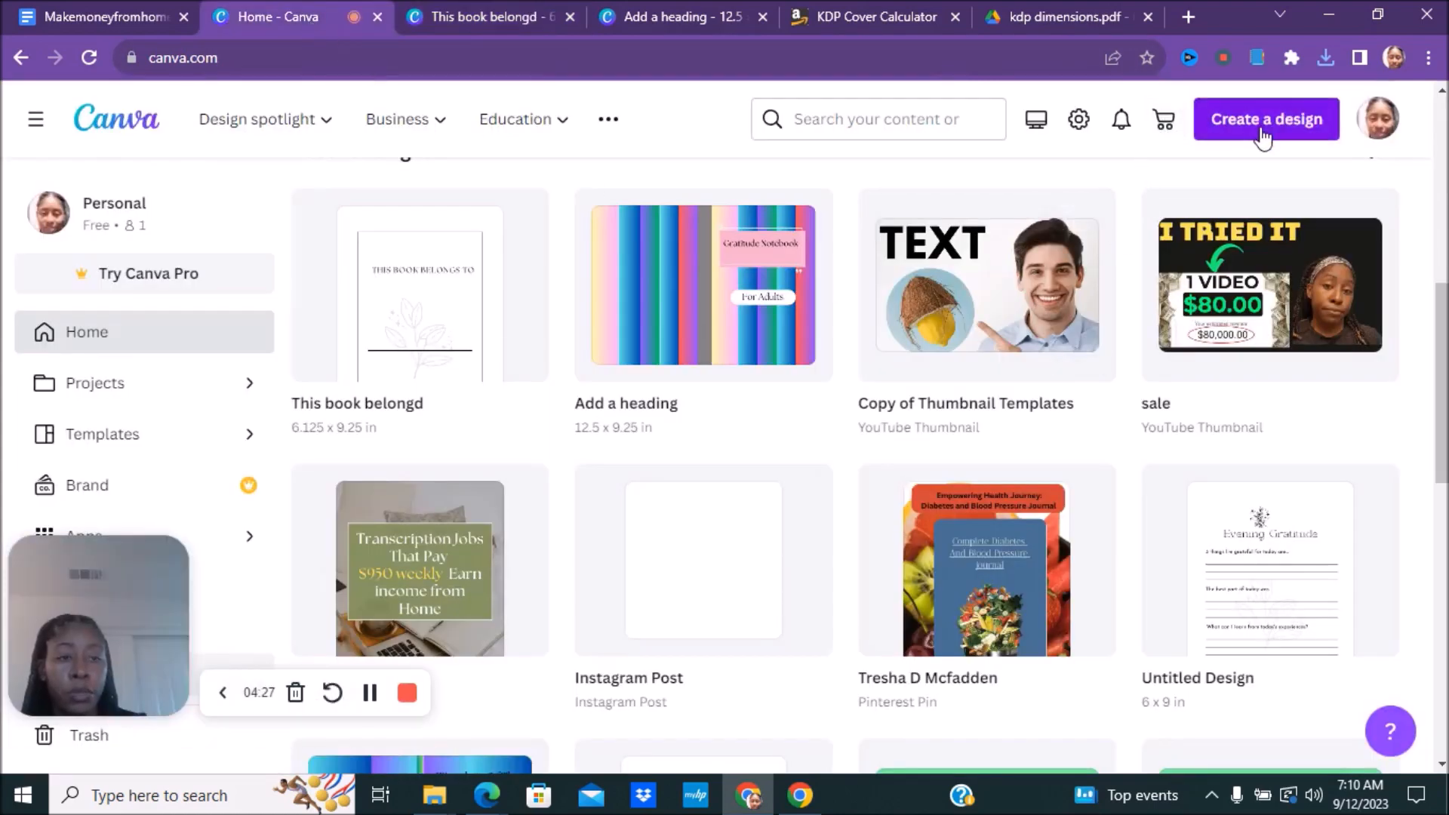
left_click(1262, 121)
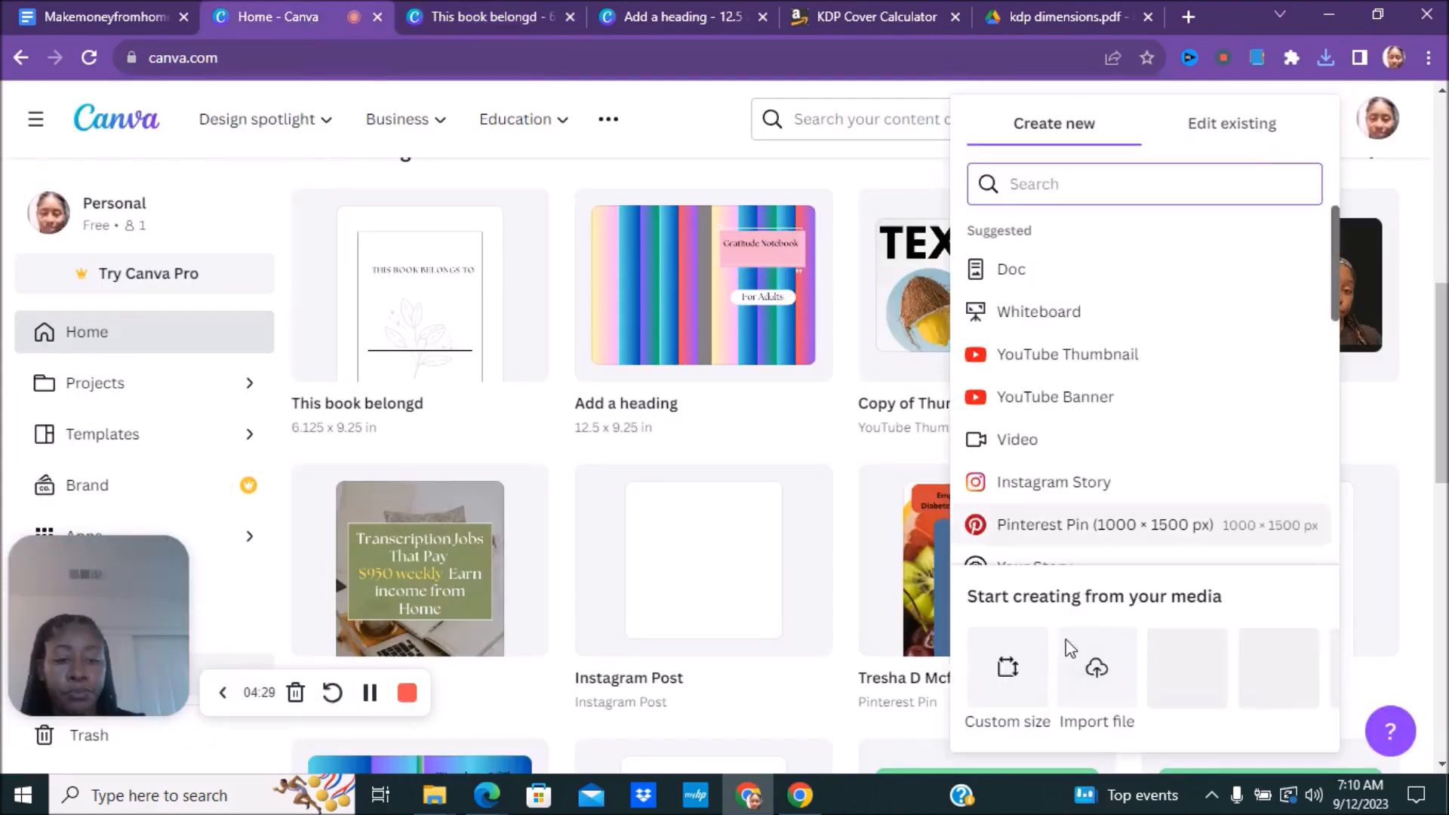
left_click(1007, 666)
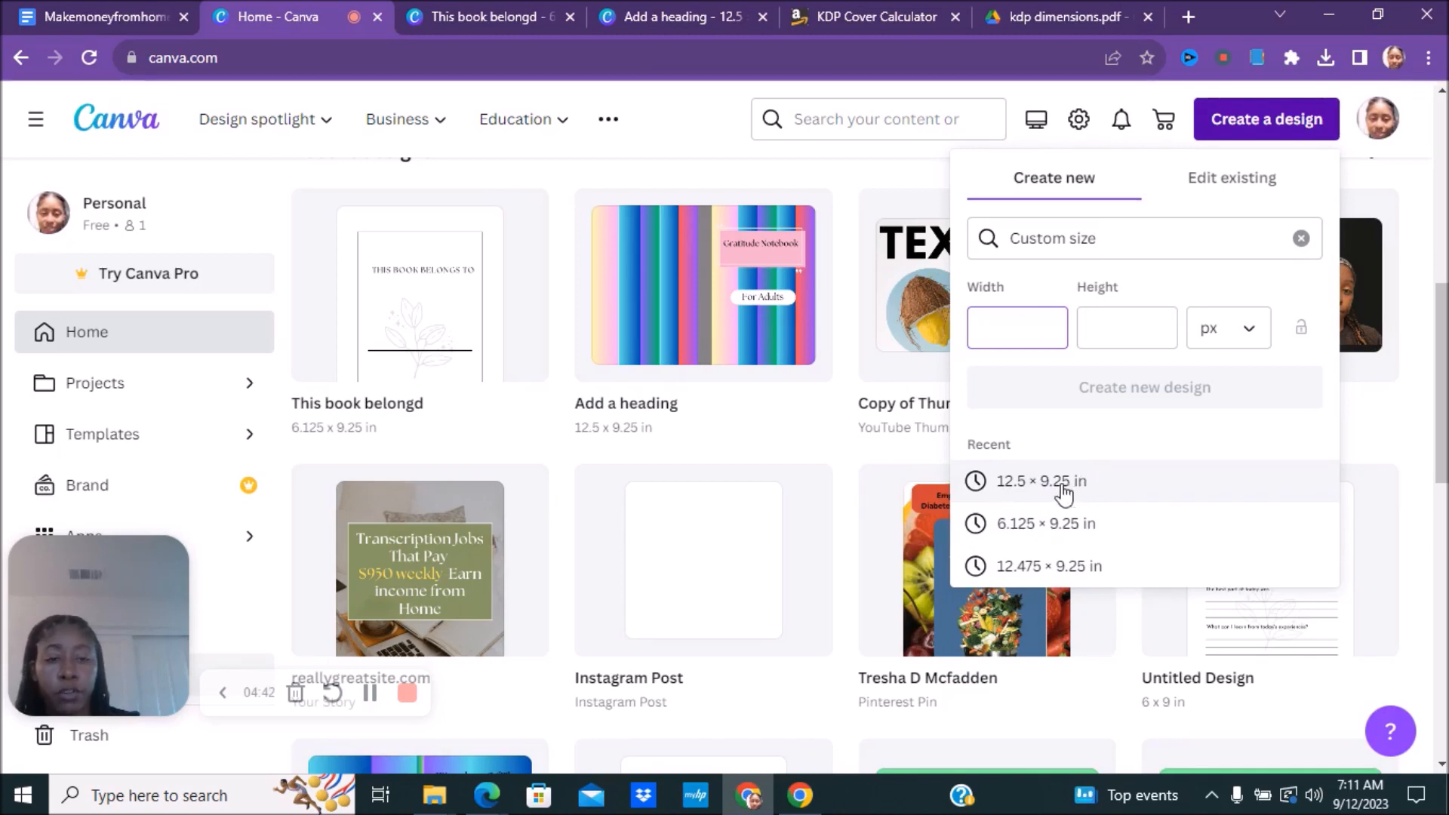
left_click(1057, 483)
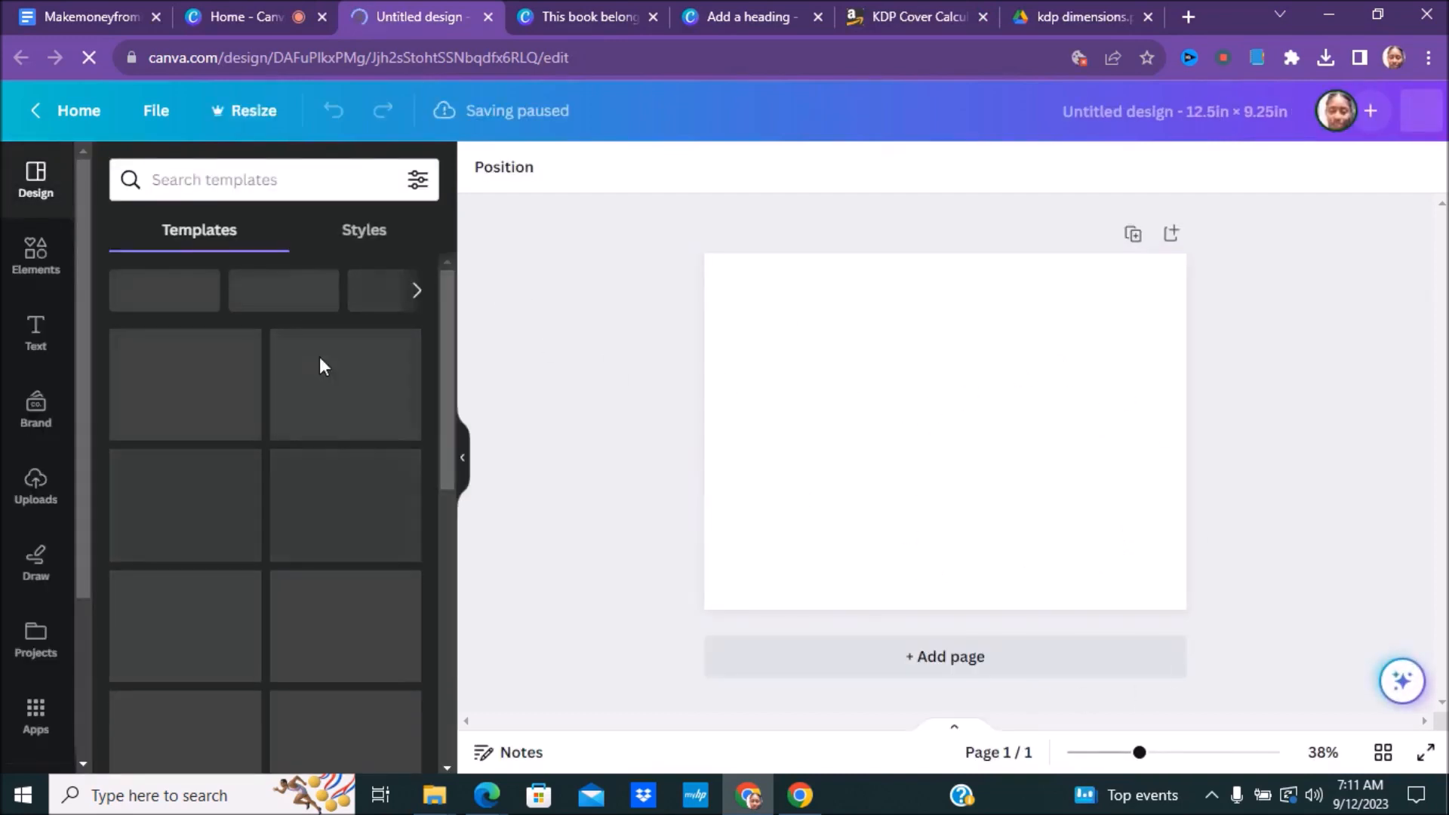
Step: Insert the uploaded paperback cover template image onto the blank page
left_click_drag(446, 319, 452, 352)
left_click(39, 486)
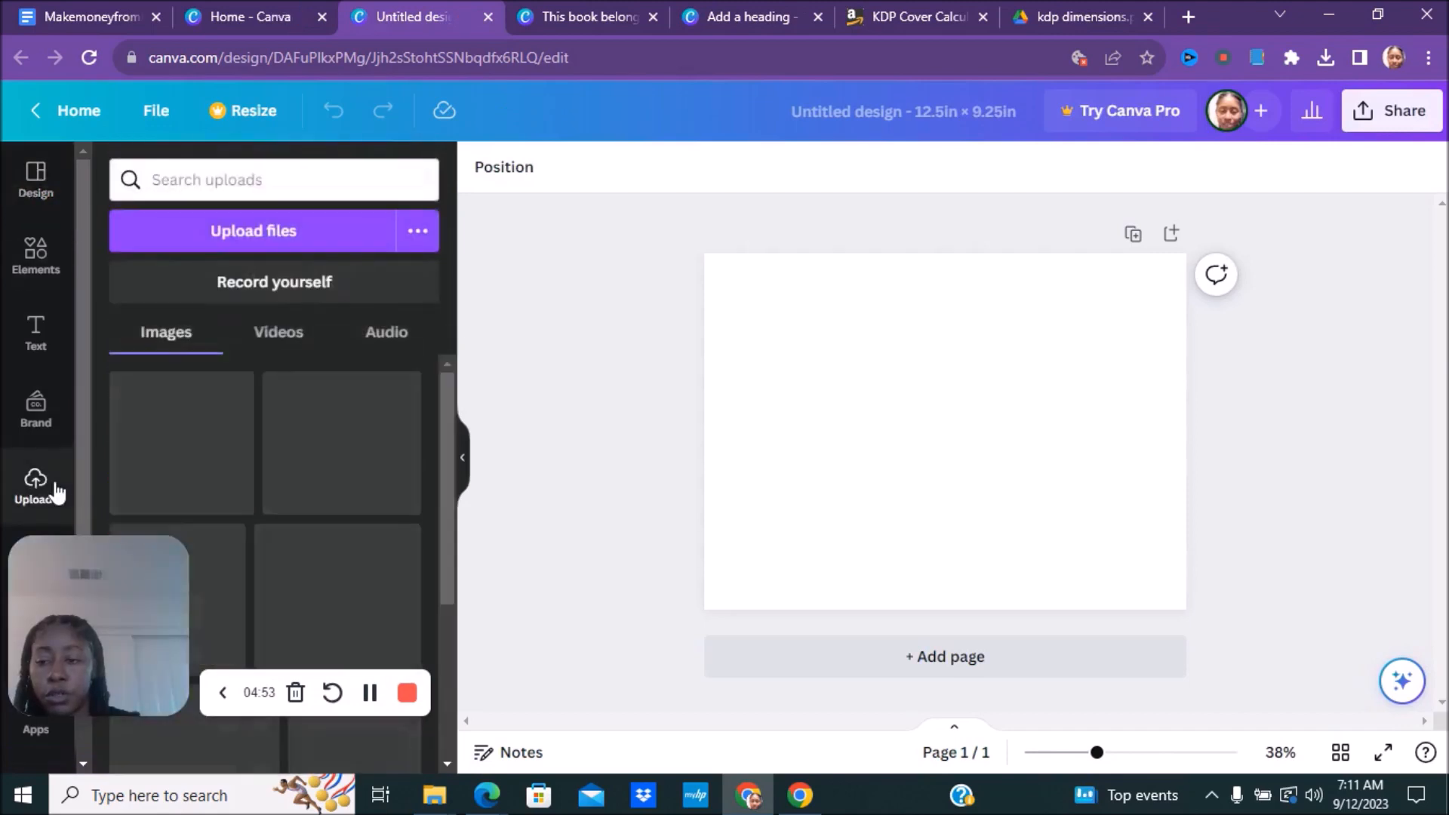
scroll(396, 529, "down", 5)
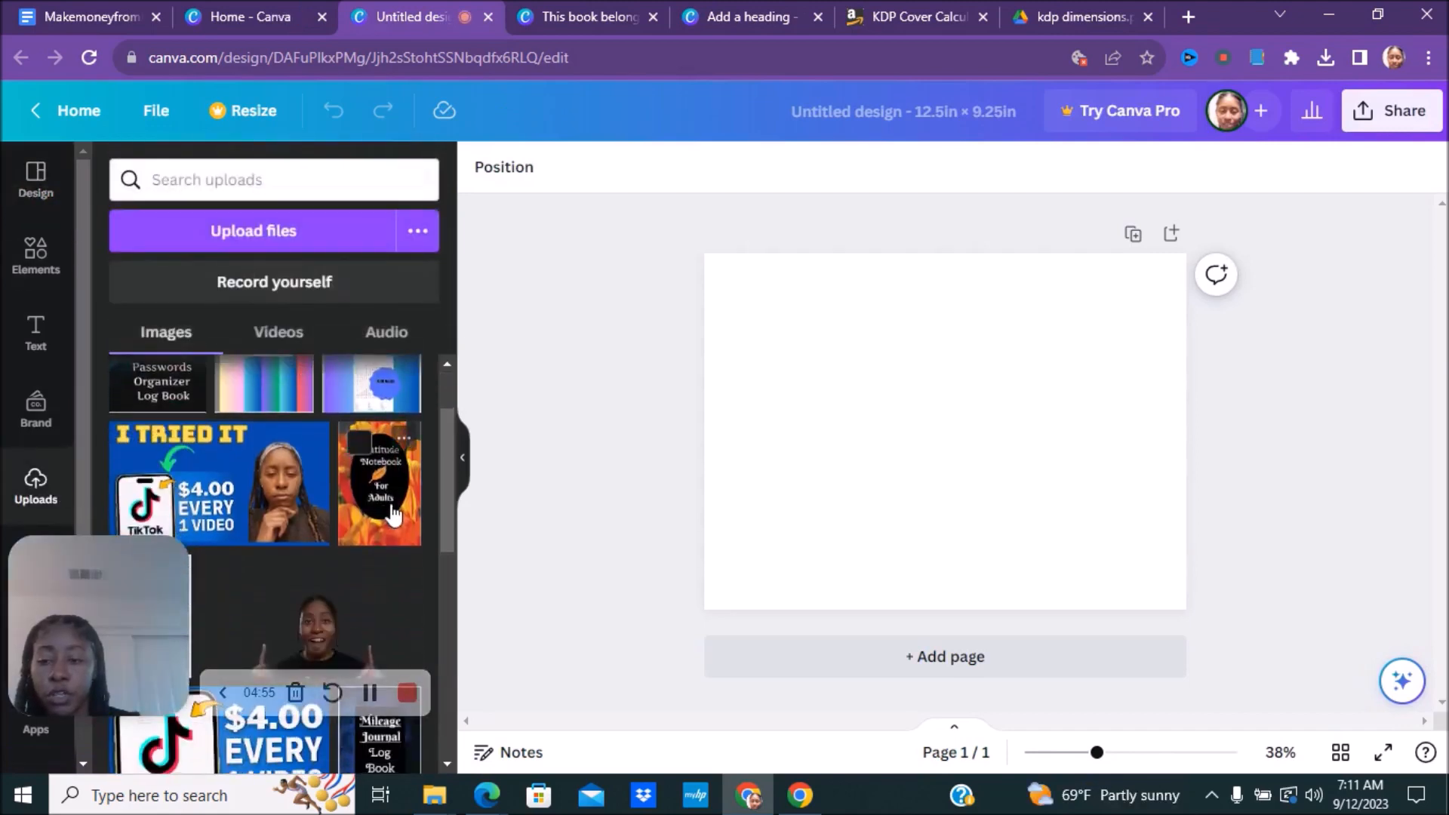
scroll(397, 505, "down", 2)
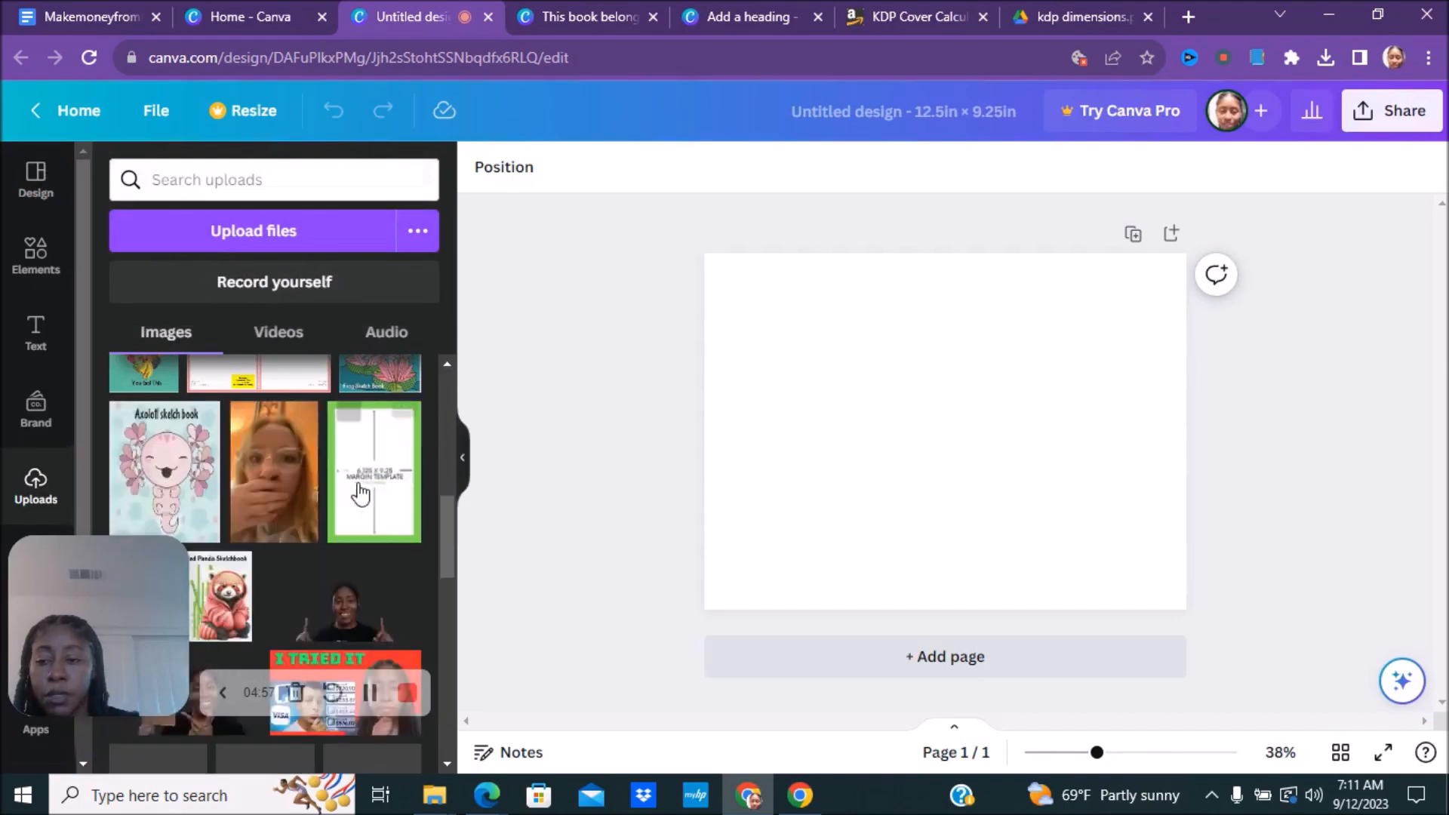
left_click(252, 452)
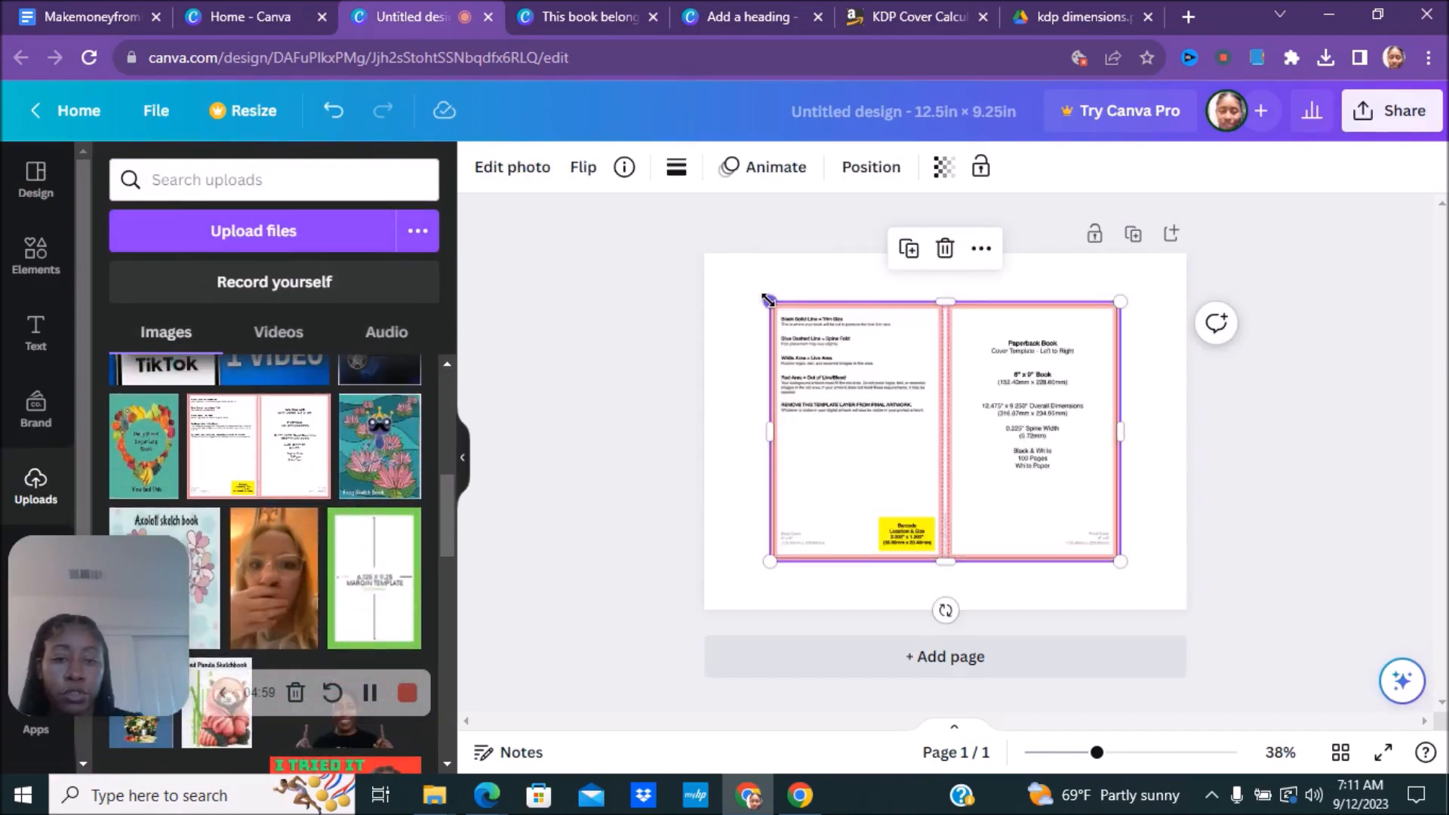
Step: Enlarge the cover template image from its corners and lower edge until it fills the whole page
left_click_drag(745, 291, 683, 245)
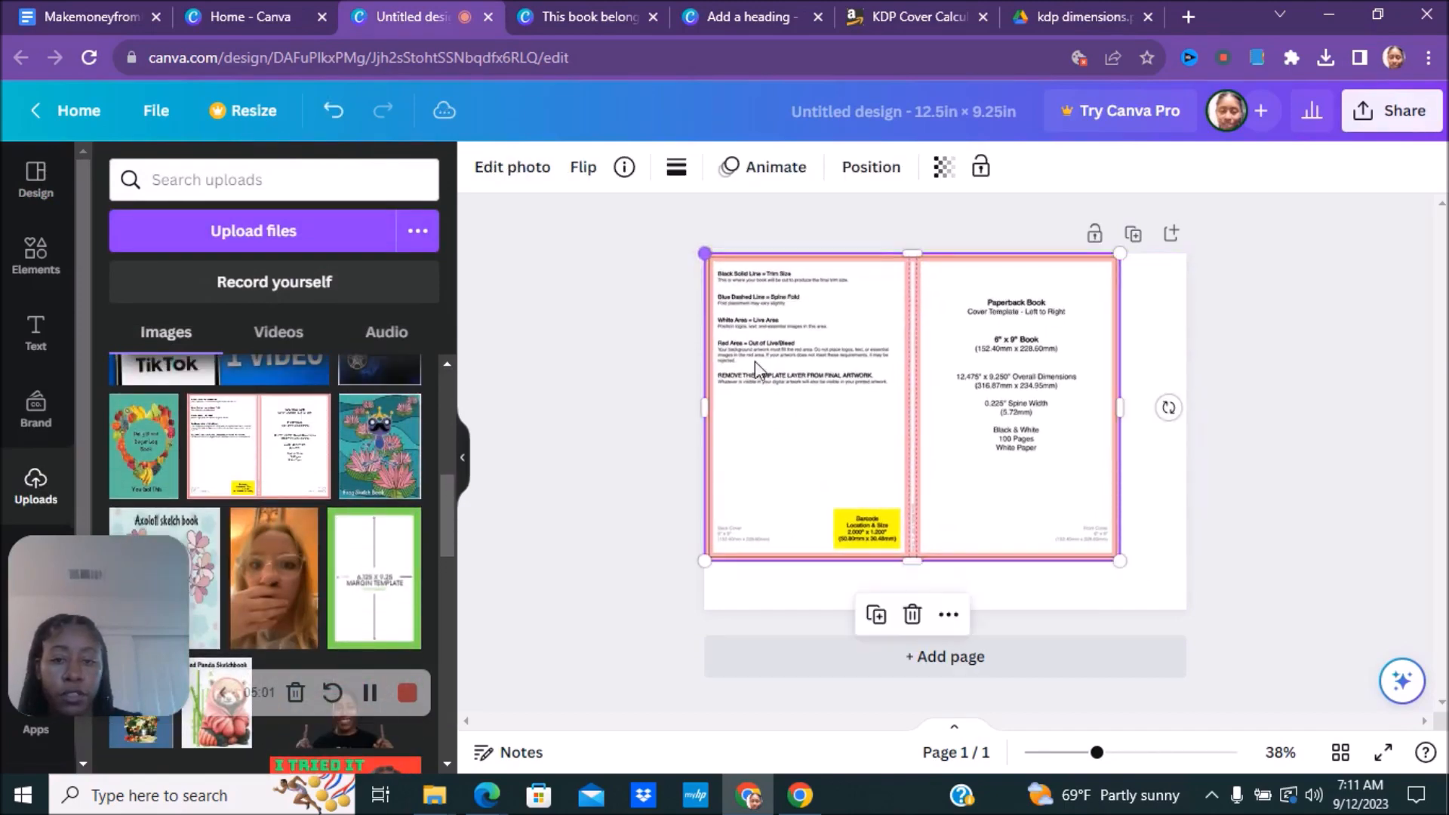
left_click_drag(1125, 562, 1182, 628)
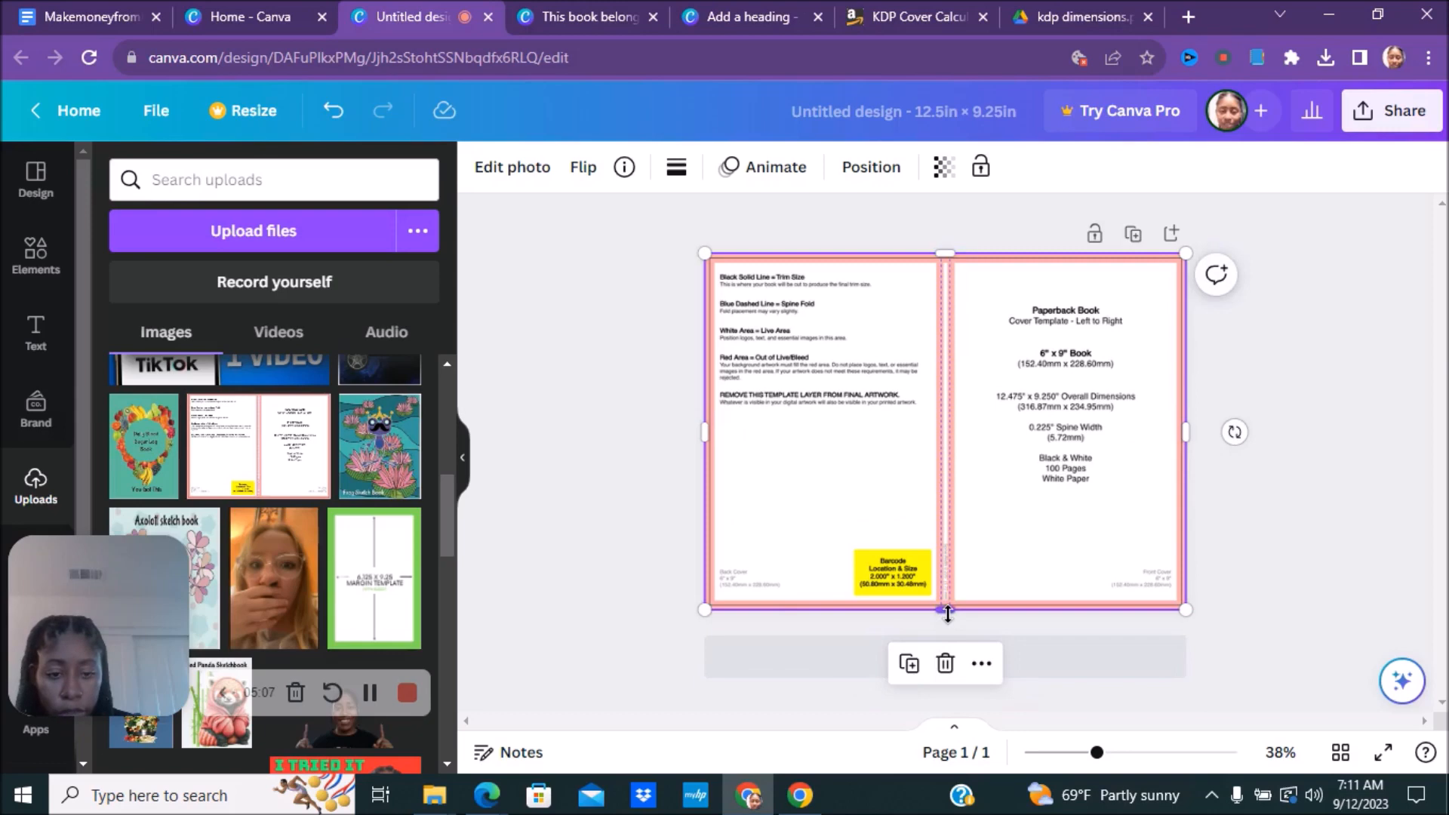
left_click_drag(949, 615, 948, 610)
left_click(1245, 468)
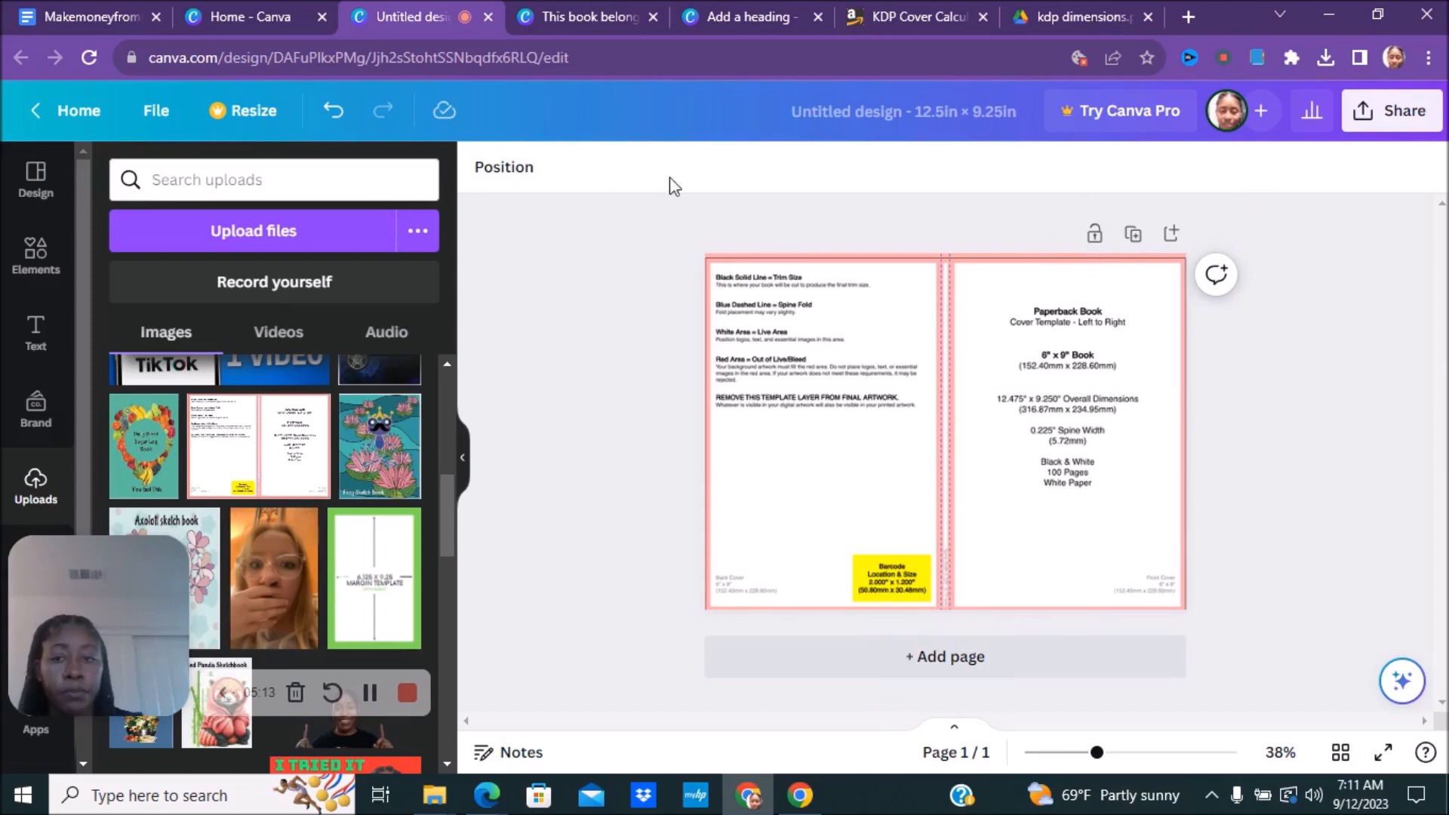
Step: Set the cover template image's transparency to 14
left_click(821, 378)
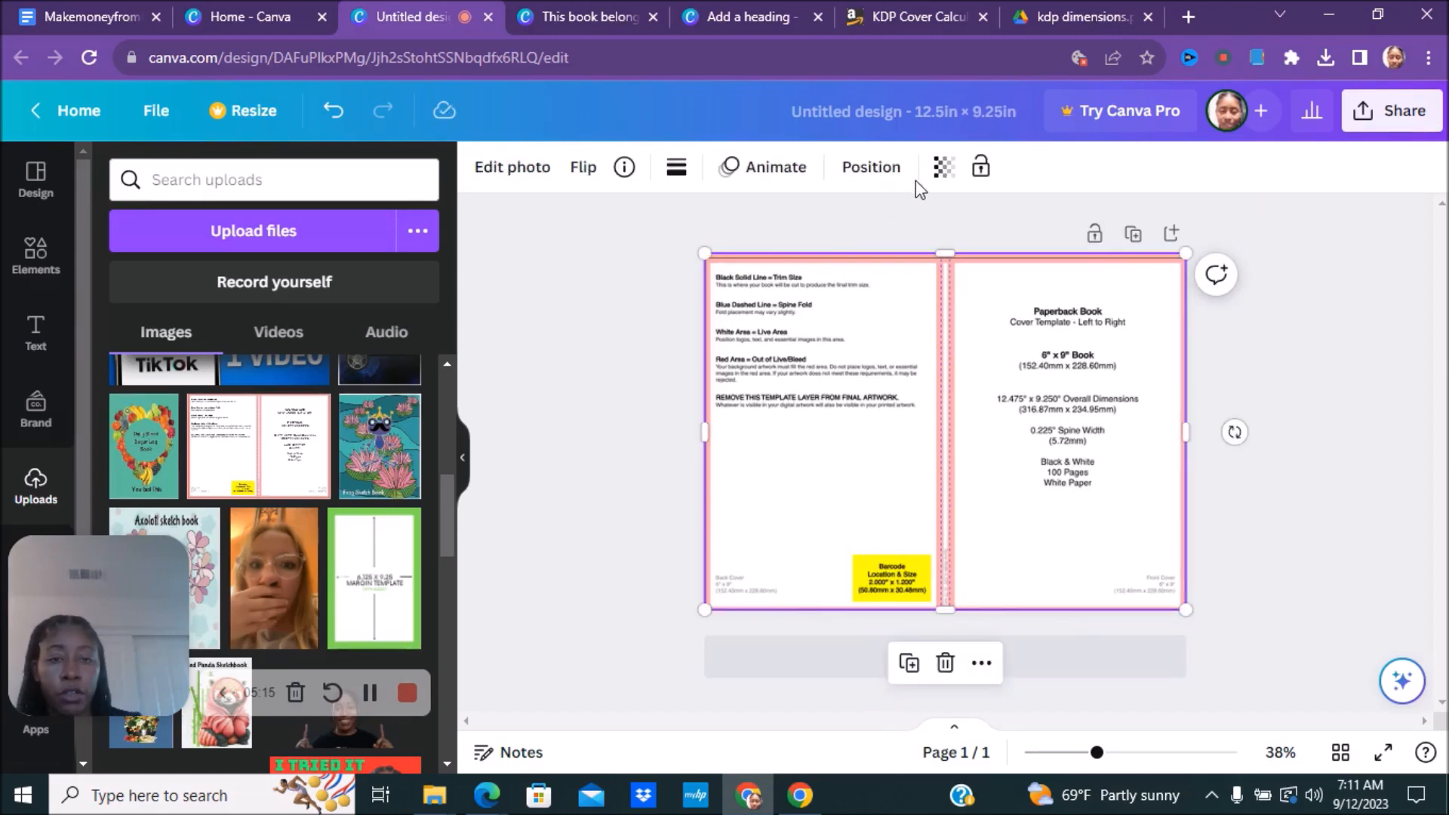
left_click(942, 169)
left_click_drag(943, 255, 763, 266)
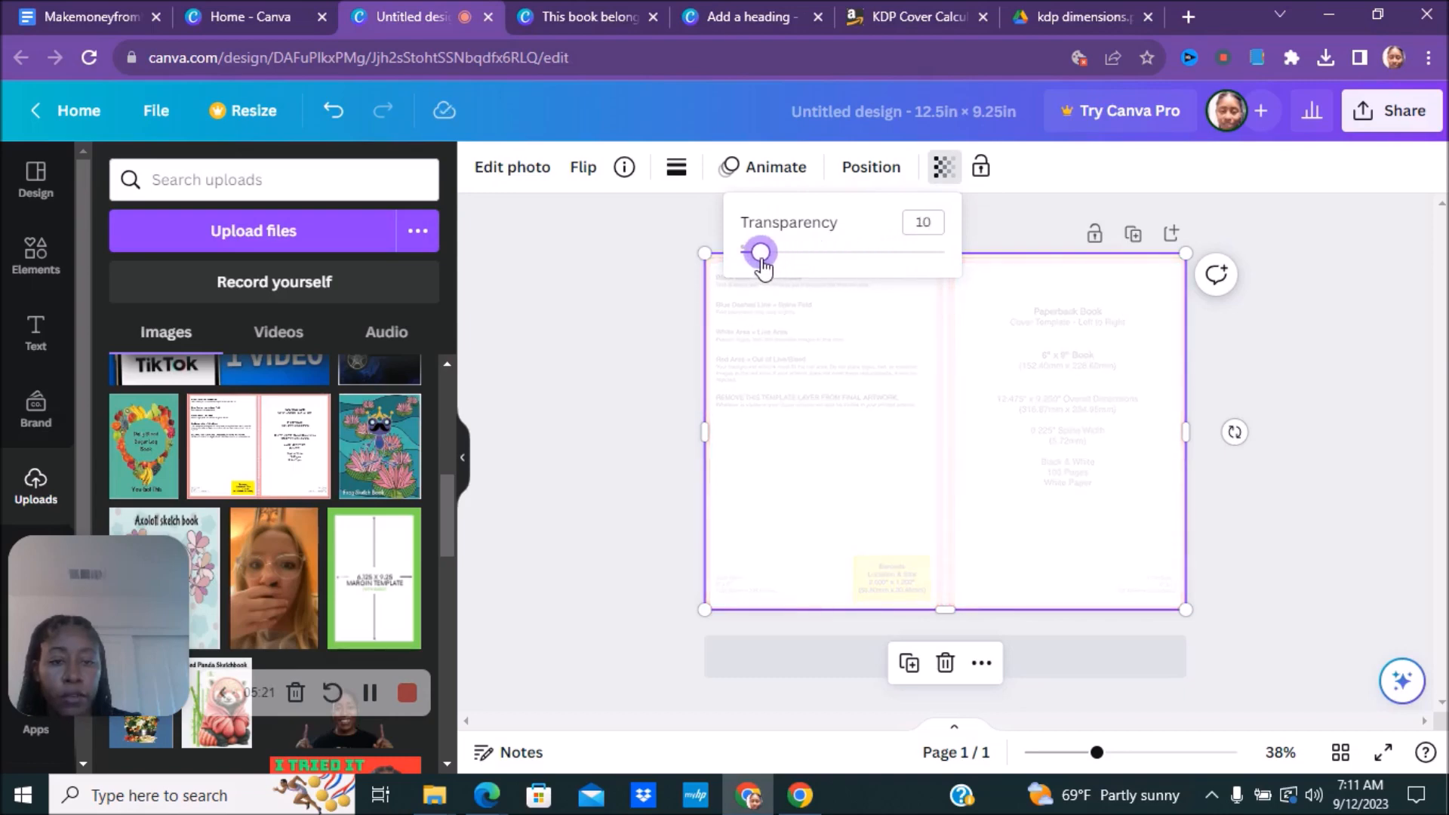
left_click_drag(756, 255, 768, 256)
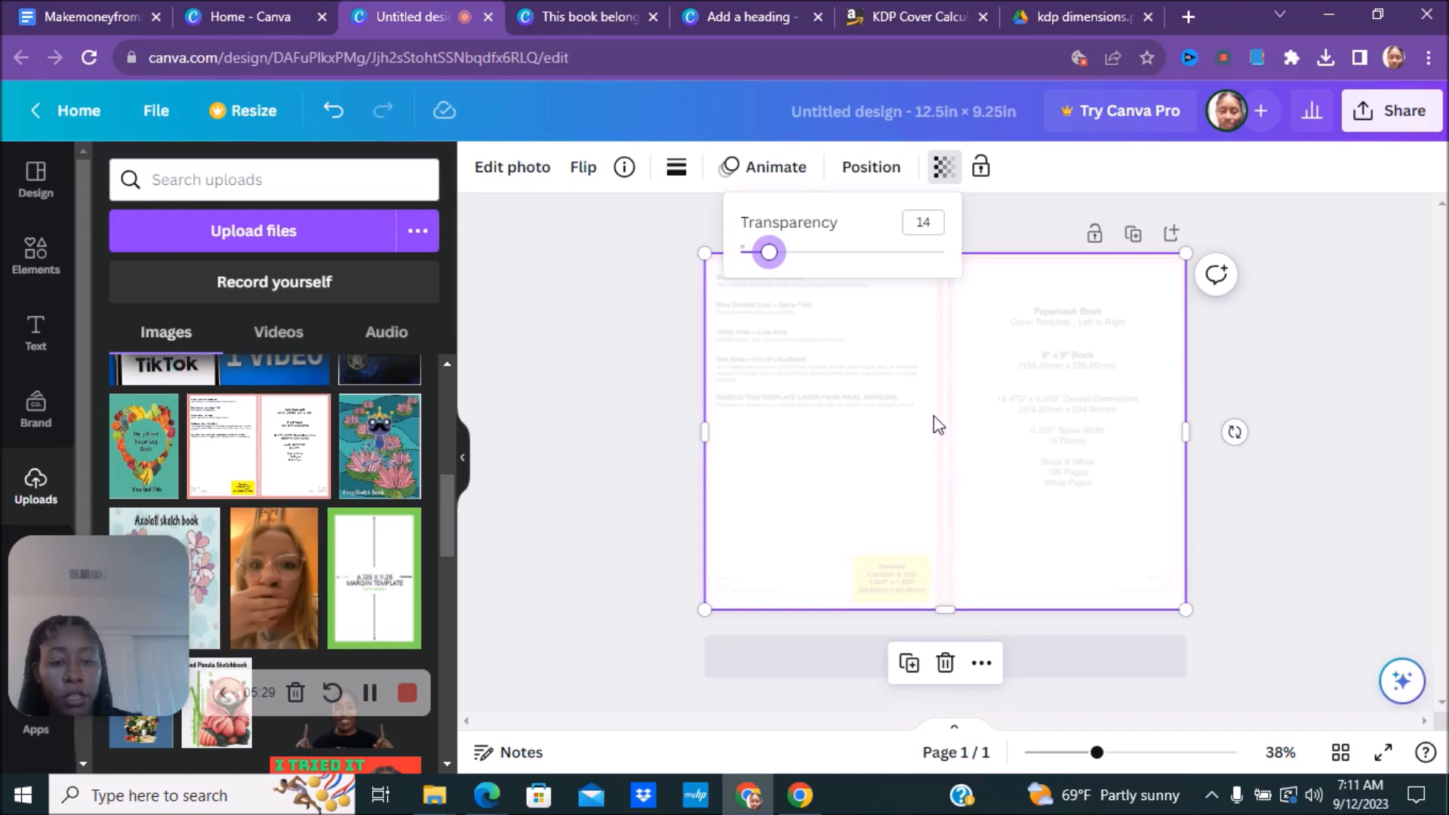
left_click(577, 389)
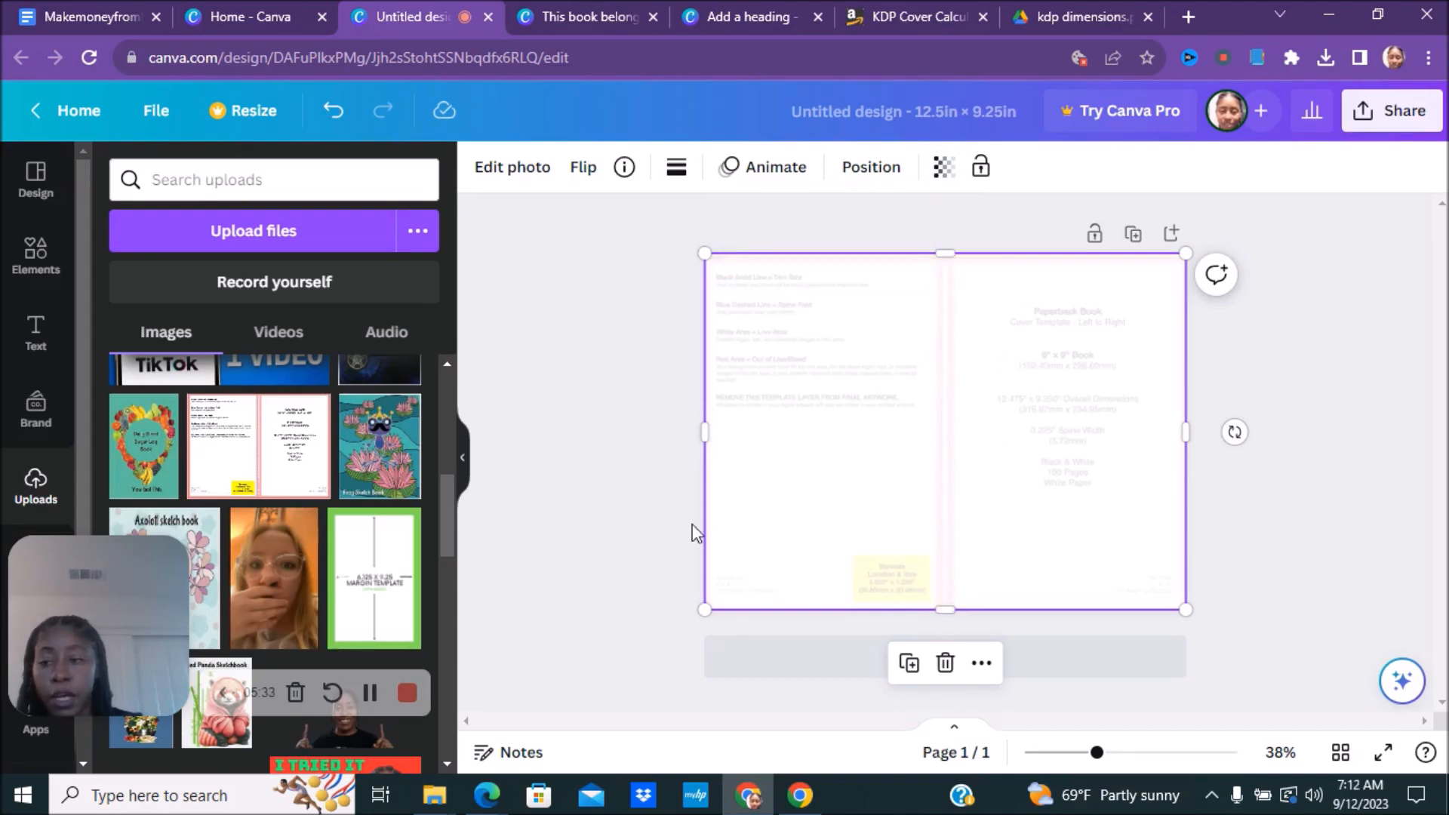
Step: Add a rounded square from the shapes to the page
left_click(30, 273)
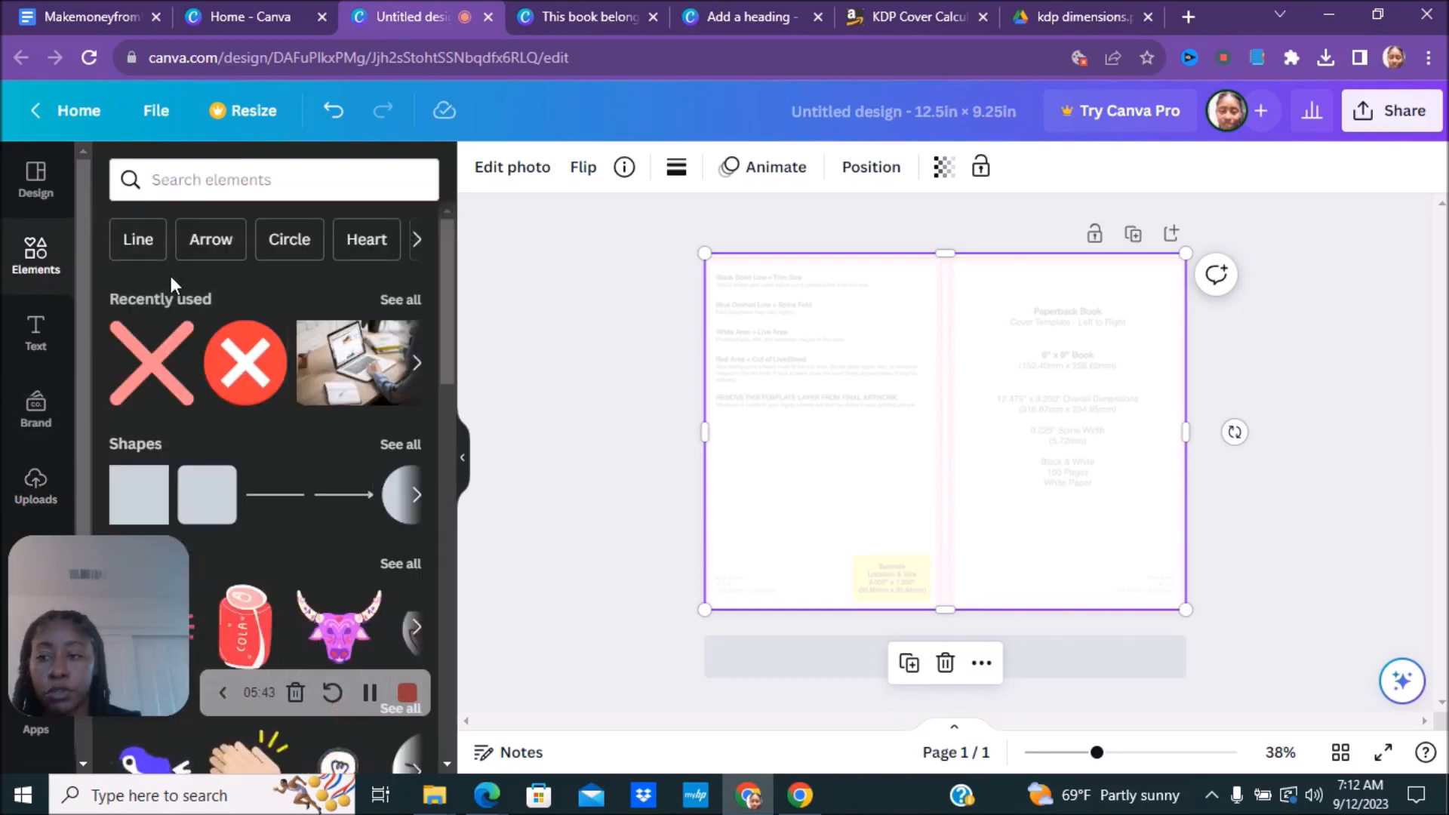
scroll(306, 463, "down", 1)
scroll(307, 468, "down", 2)
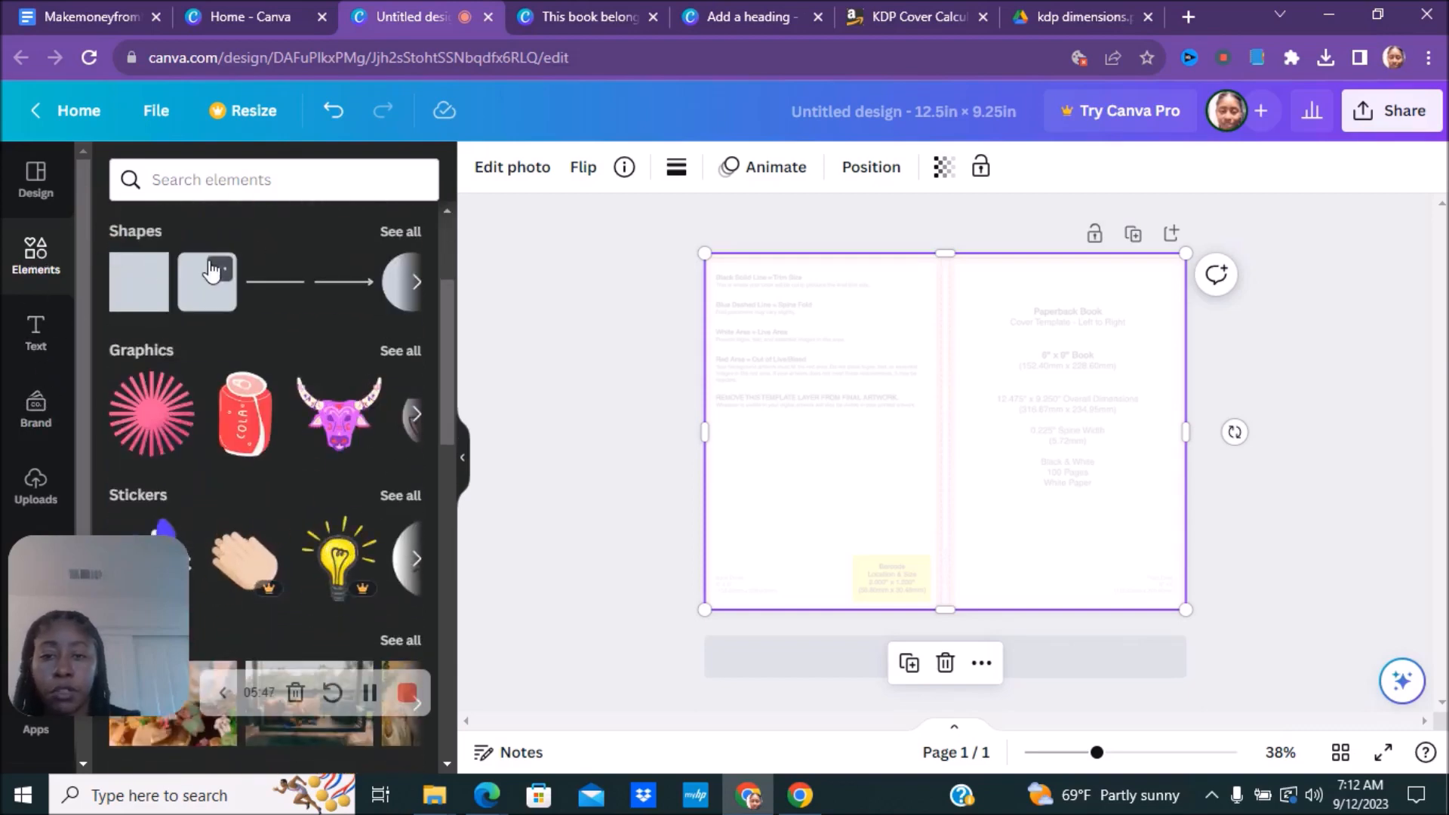
scroll(275, 355, "down", 3)
scroll(285, 379, "up", 2)
scroll(284, 378, "up", 2)
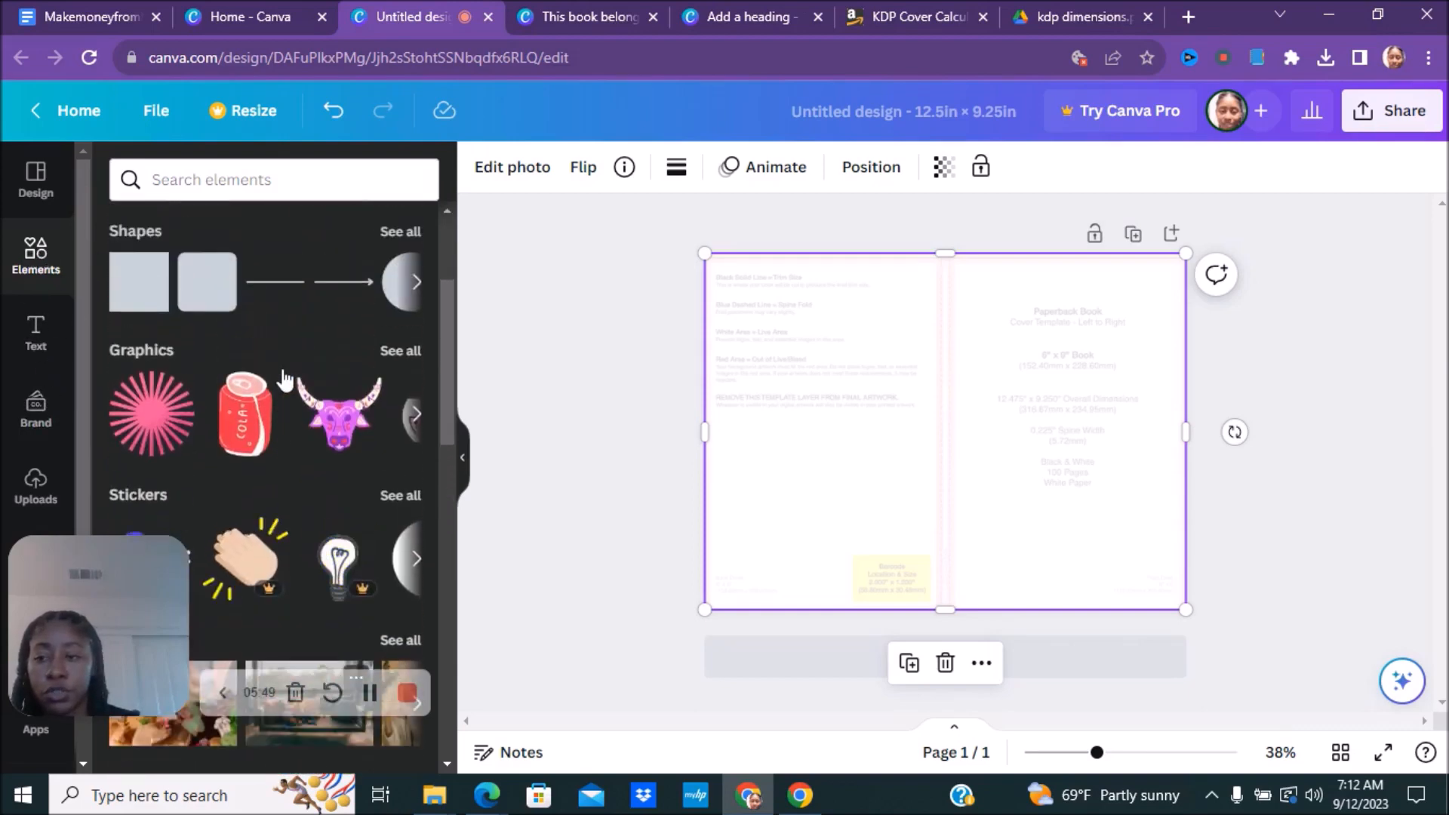
left_click(220, 270)
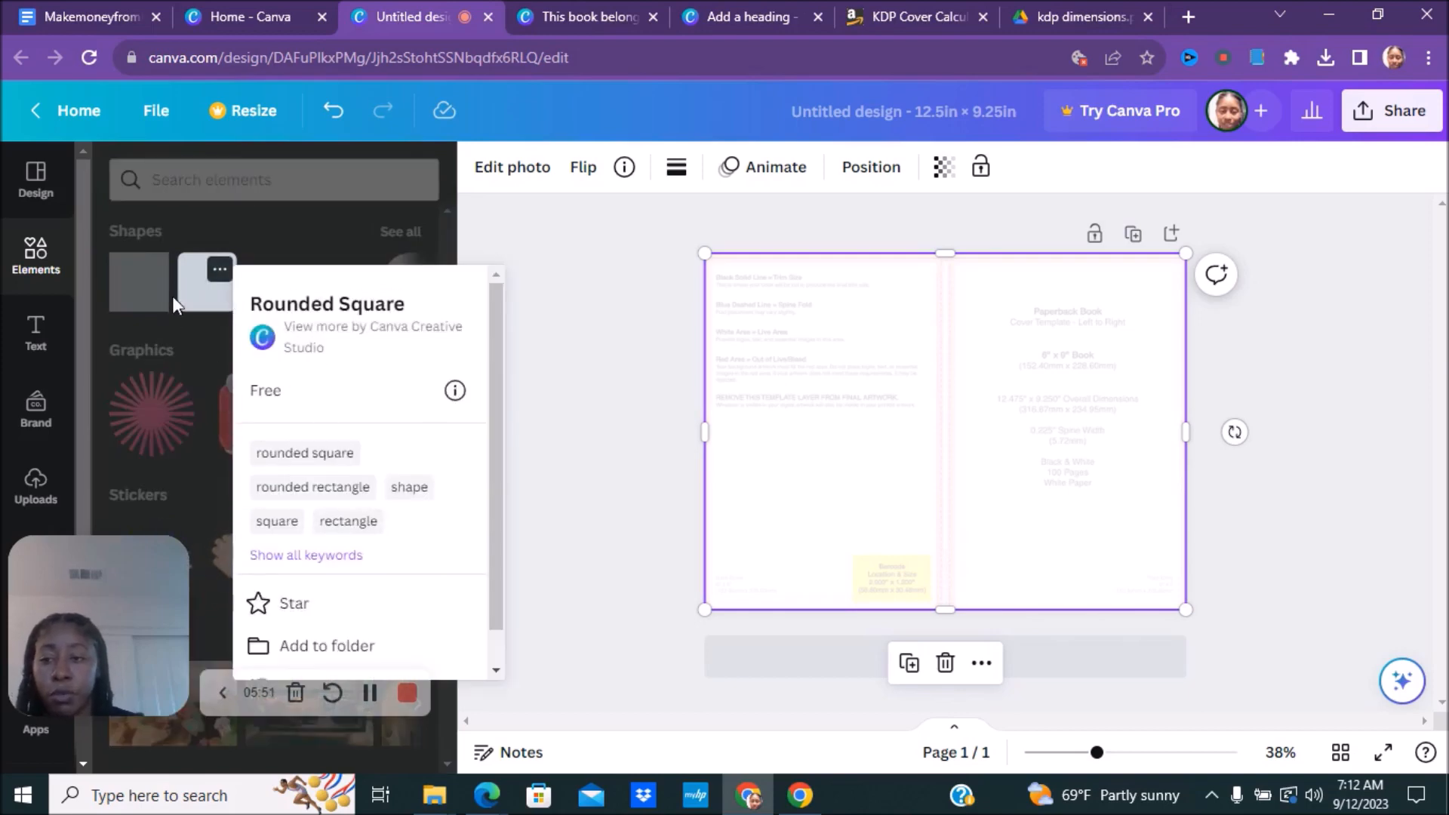
left_click(192, 296)
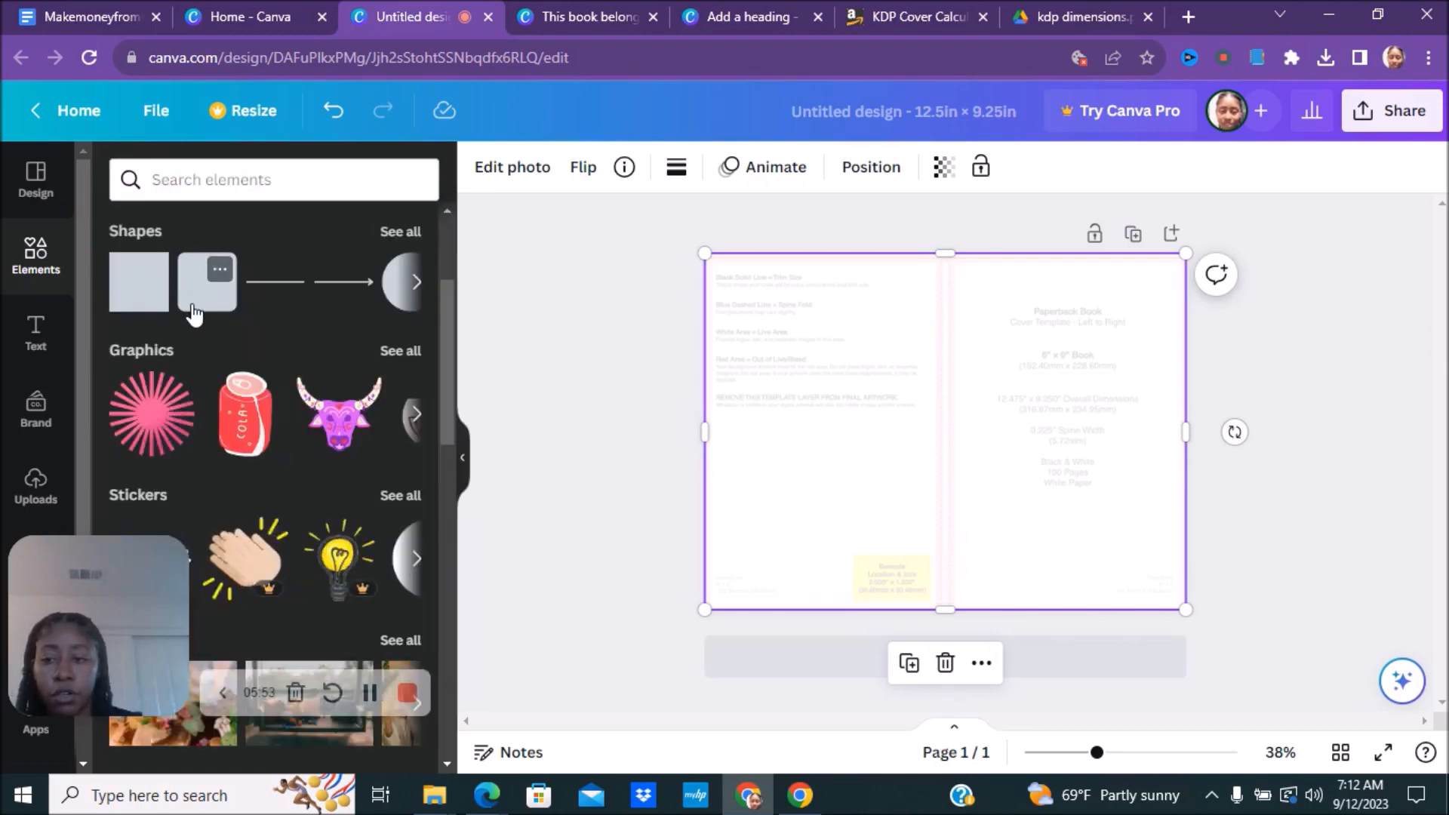
left_click(194, 315)
Step: Narrow the rounded square to the spine's width, place it over the spine and stretch it to the full page height
left_click_drag(891, 430, 927, 428)
left_click_drag(928, 376, 985, 383)
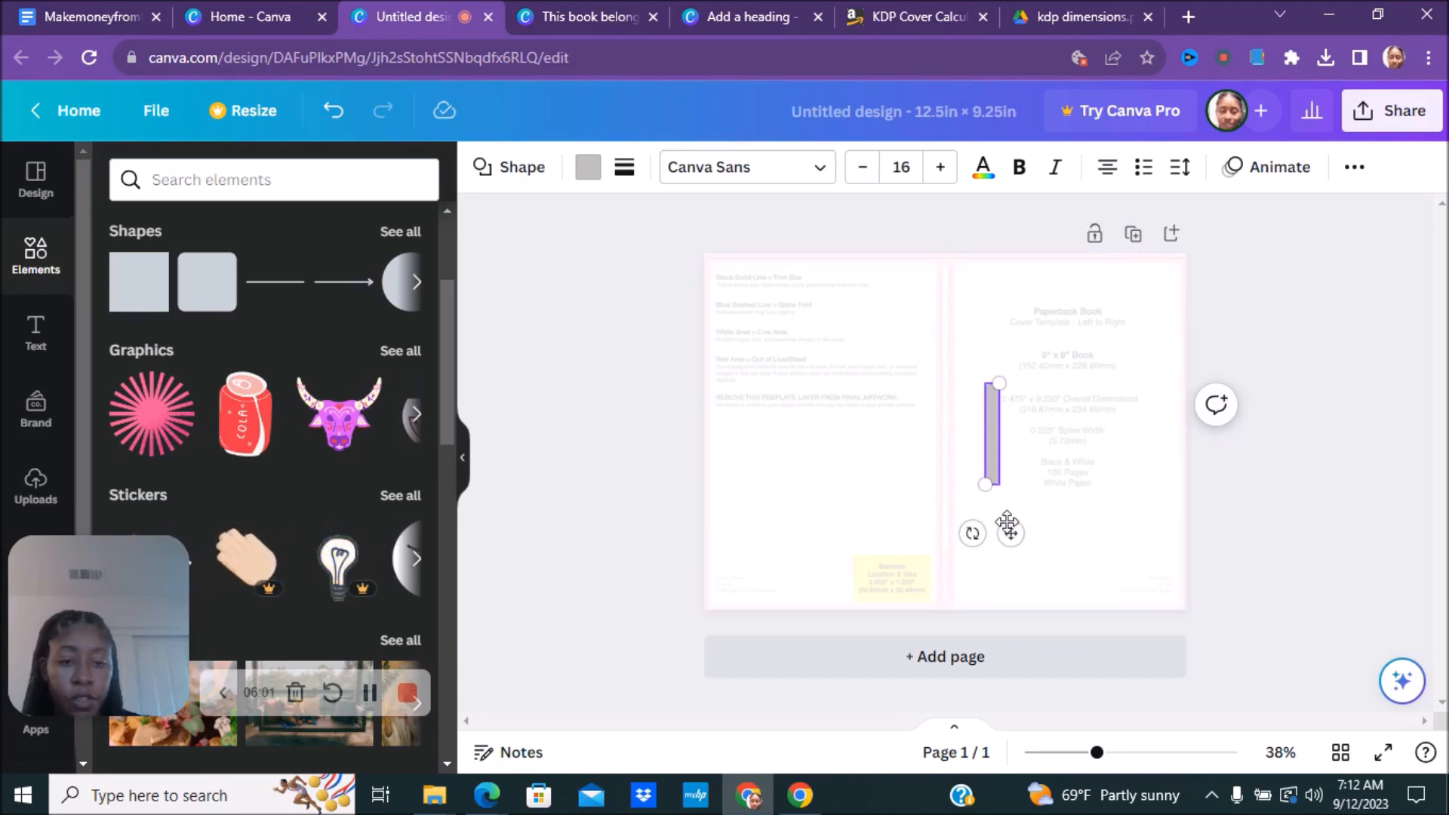
left_click_drag(1010, 531, 964, 403)
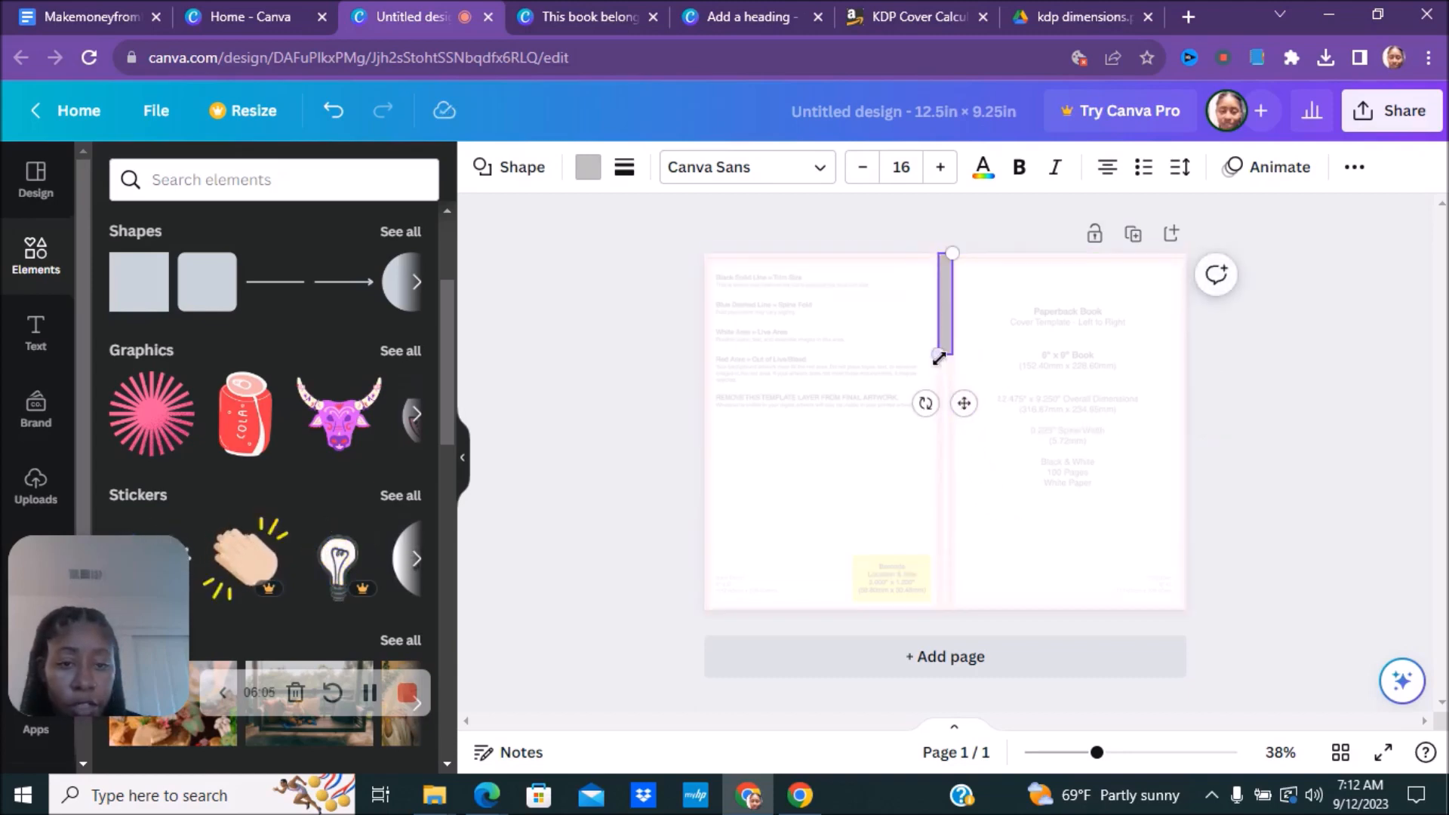
left_click_drag(939, 354, 938, 607)
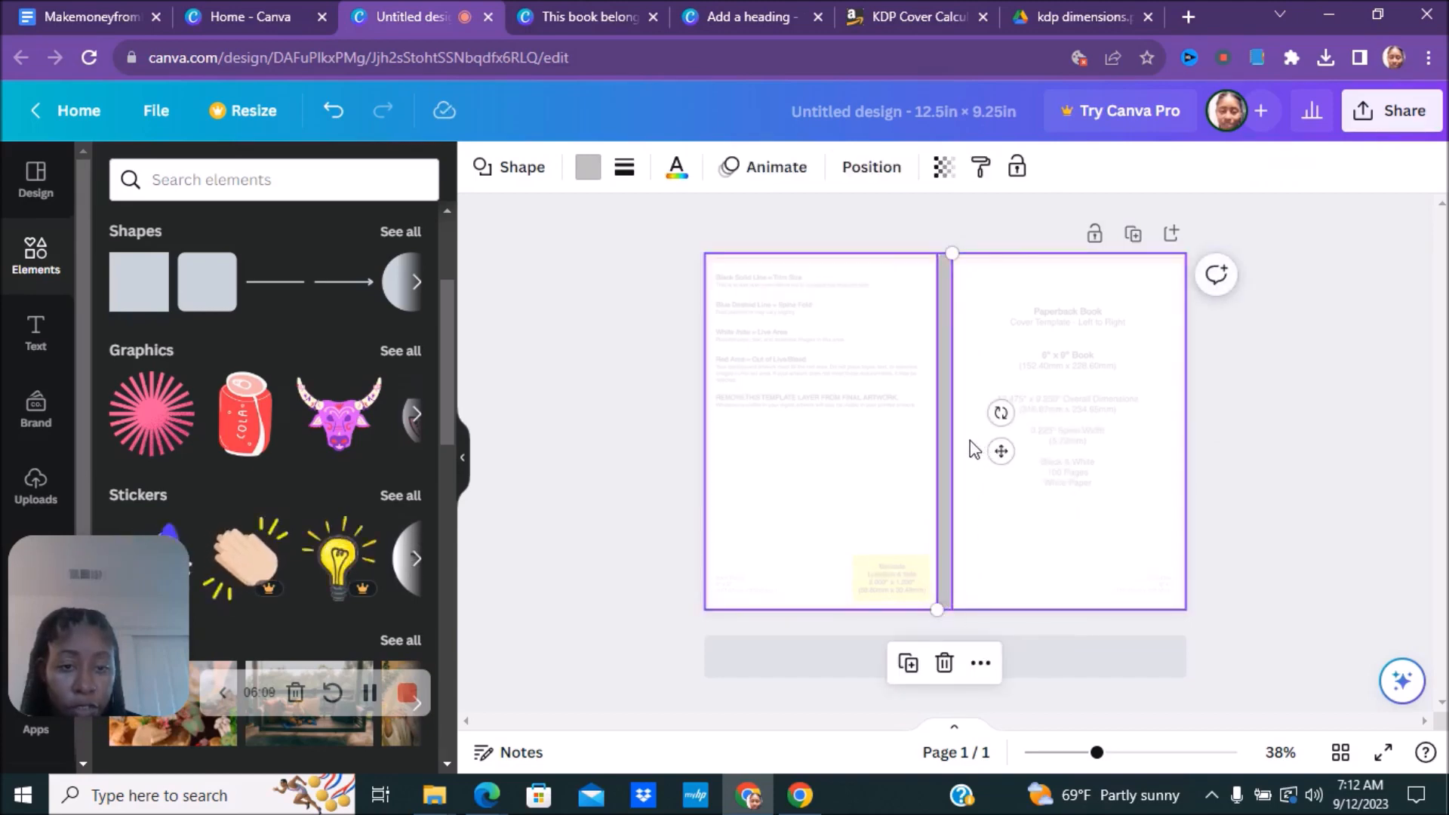
left_click_drag(957, 437, 957, 427)
left_click(1071, 369)
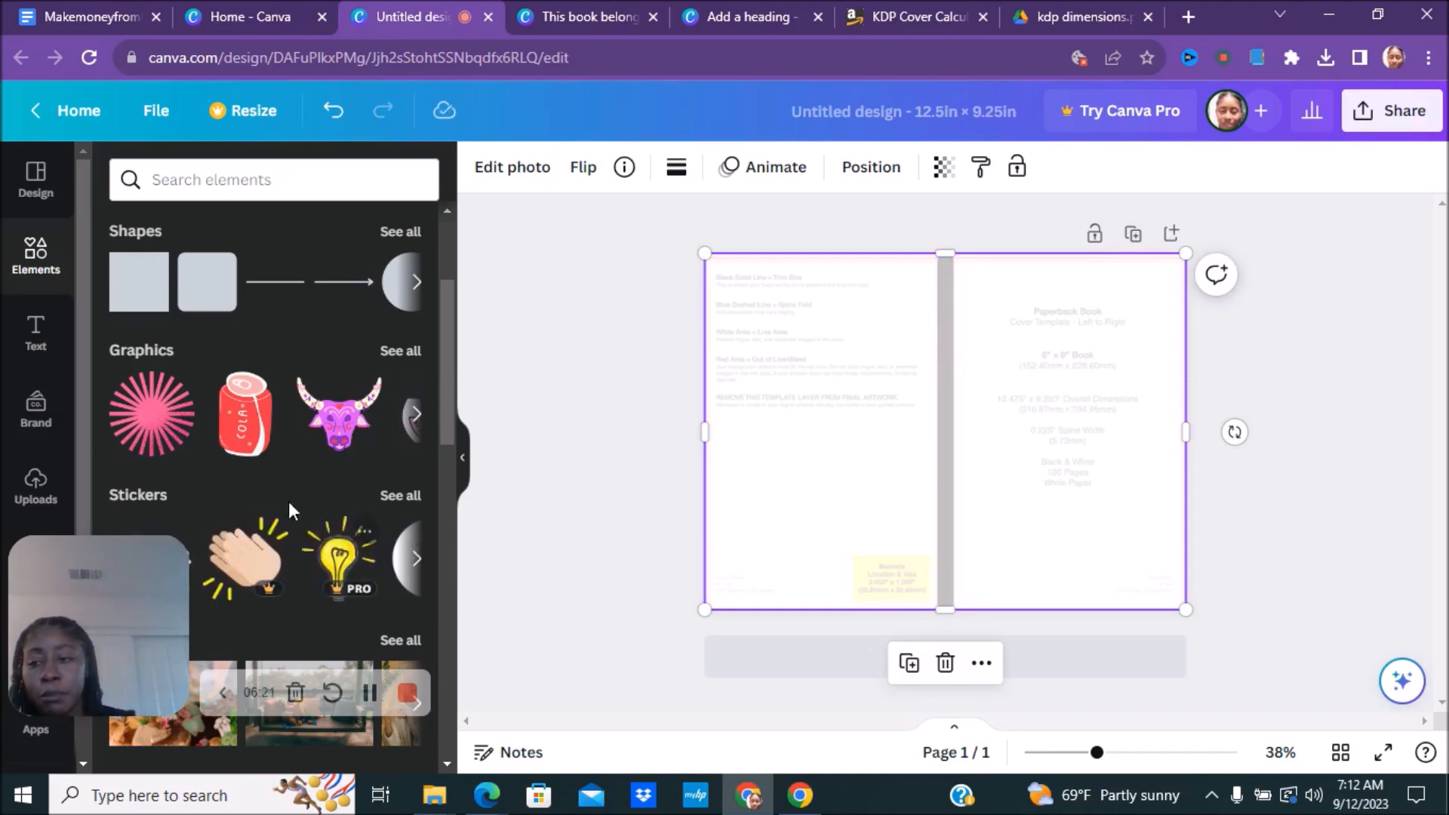
Step: Add a square shape and stretch it from the page's upper-left corner to cover the whole back cover
left_click(148, 296)
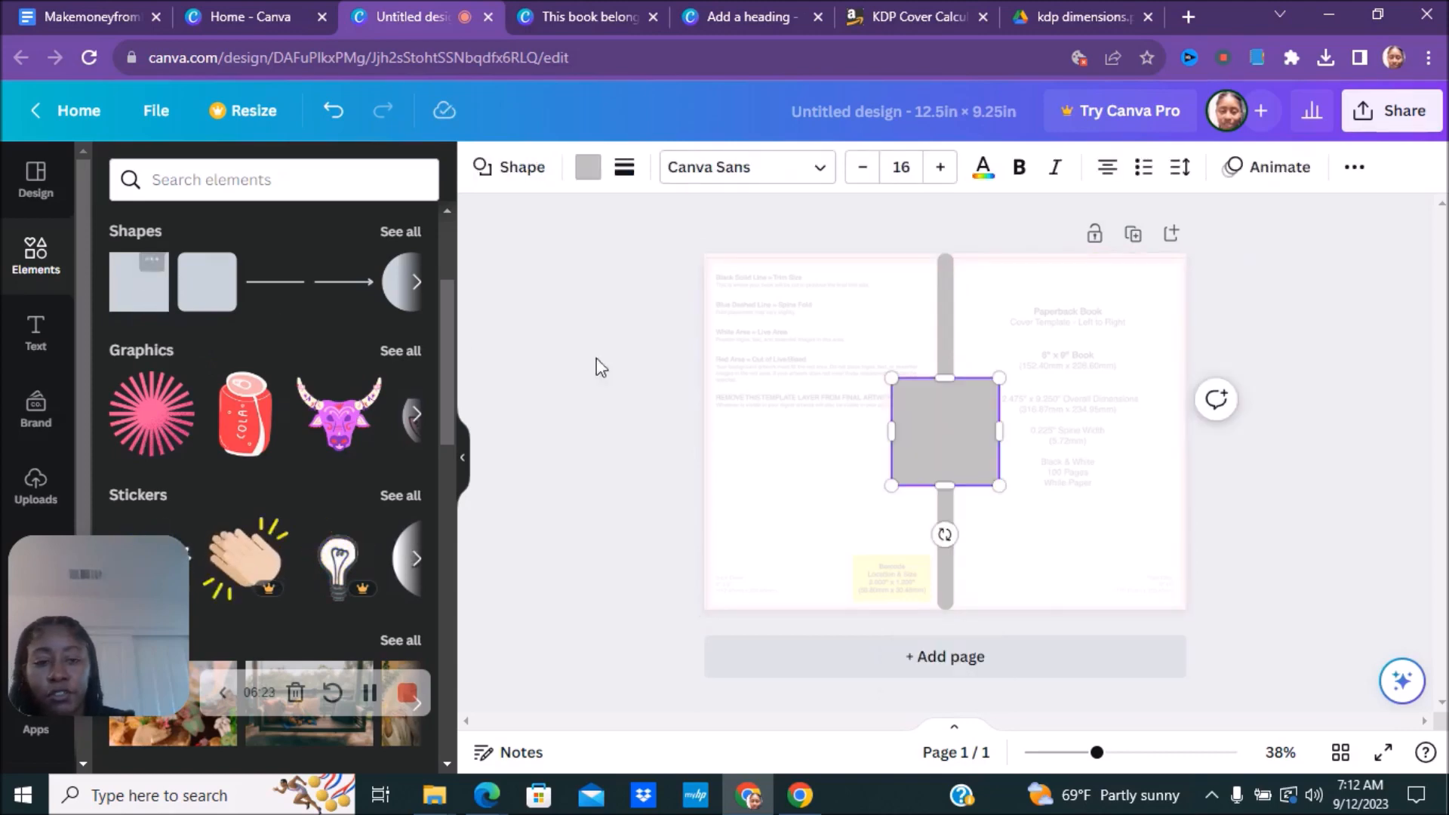
left_click_drag(938, 458, 743, 330)
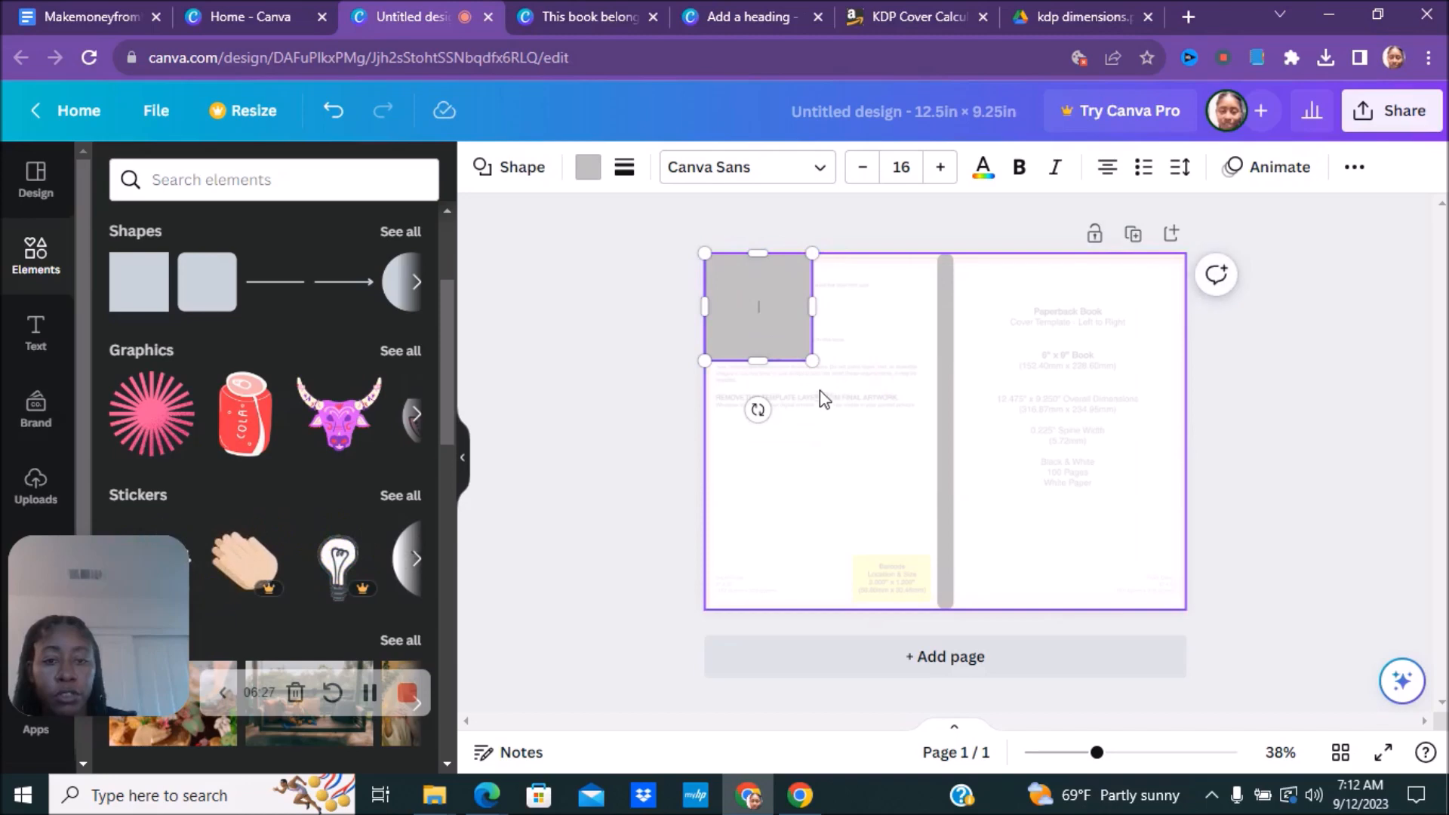
left_click_drag(812, 362, 941, 617)
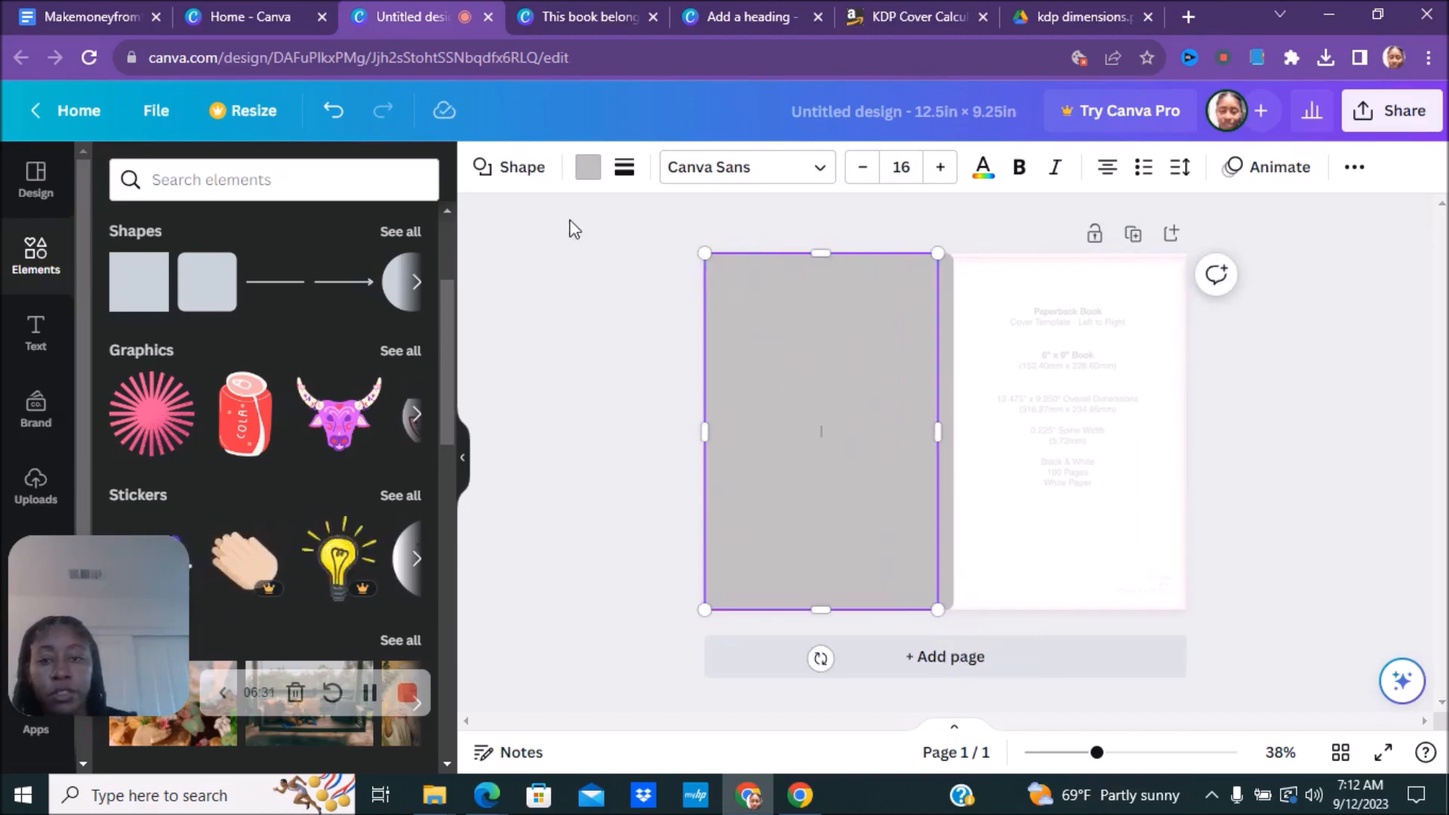
Step: Fill the back-cover square with purple and extend it across the spine and front cover to the full page width
left_click(583, 176)
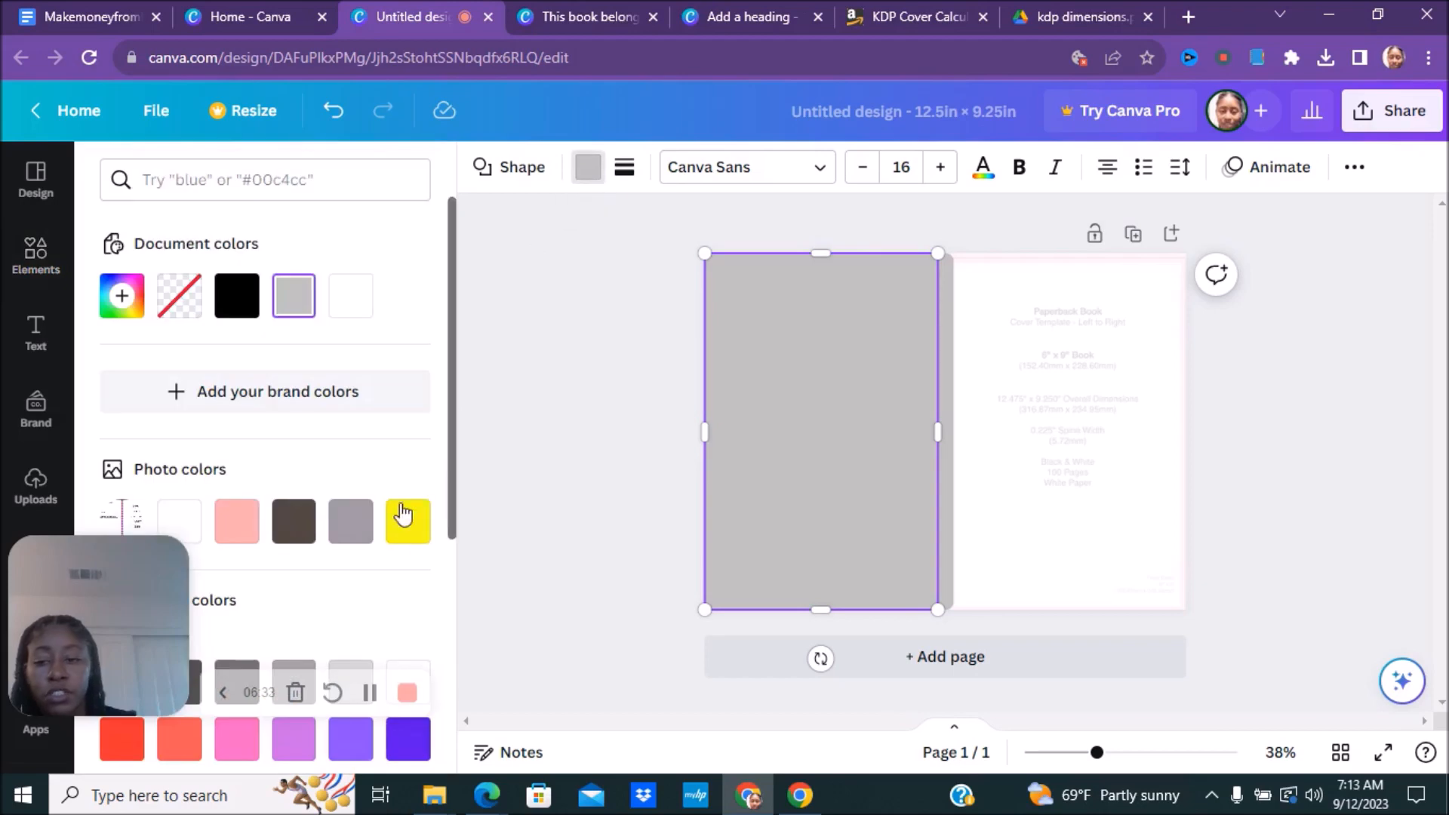
left_click(351, 739)
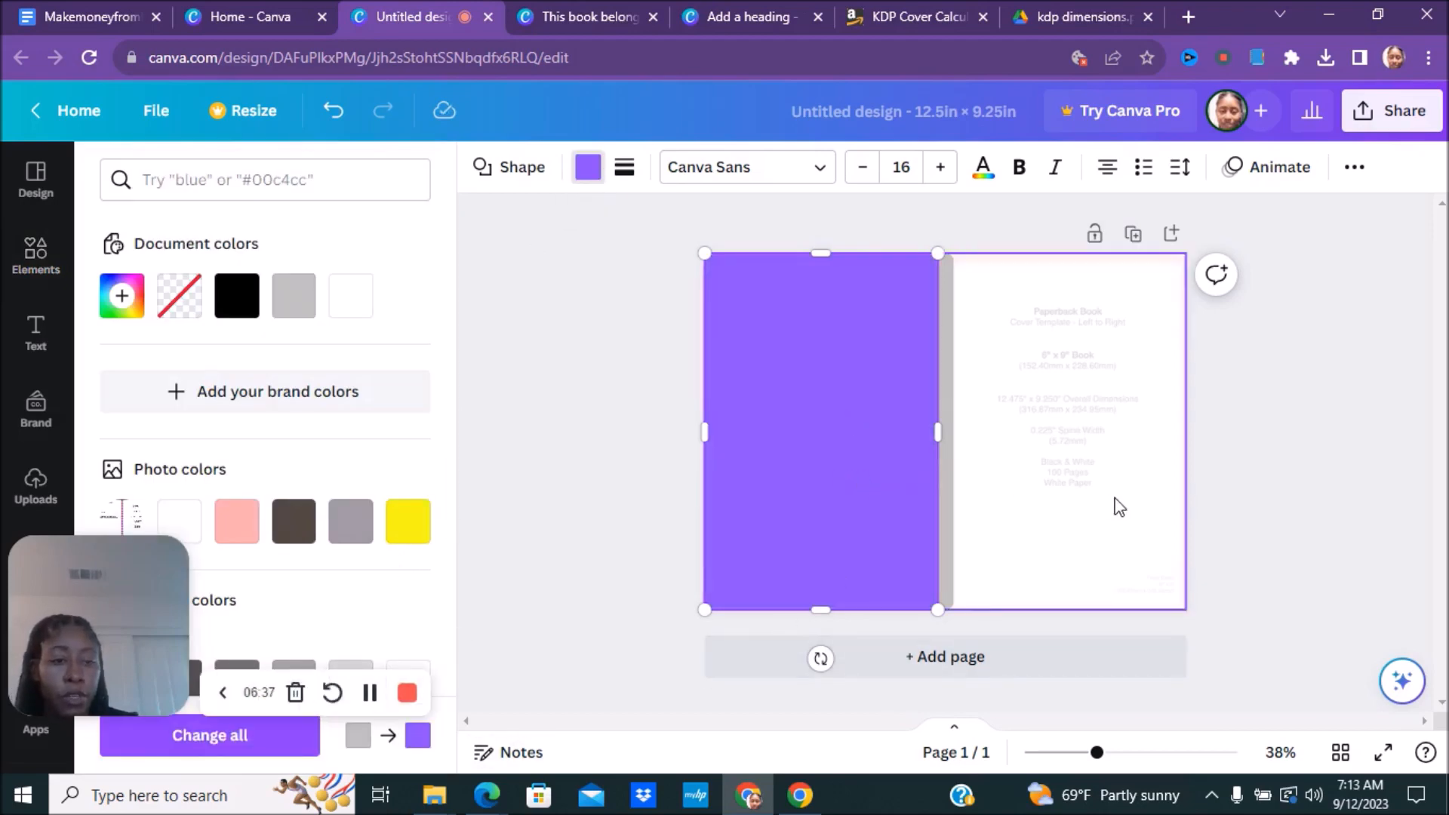
left_click(854, 486)
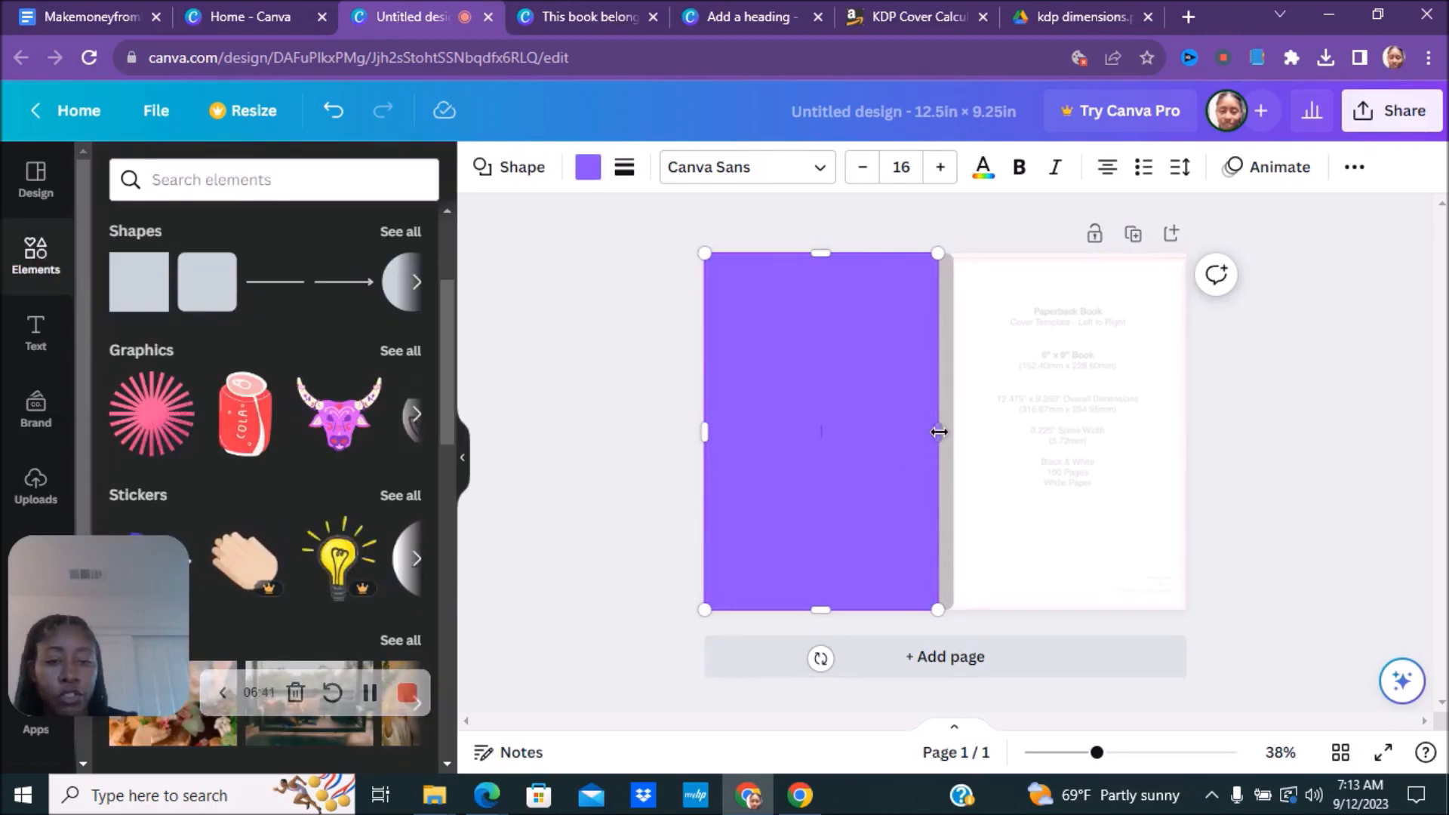
left_click_drag(967, 437, 1073, 454)
mouse_move(1161, 462)
left_mouse_down()
mouse_move(1197, 463)
mouse_move(1177, 470)
left_mouse_up()
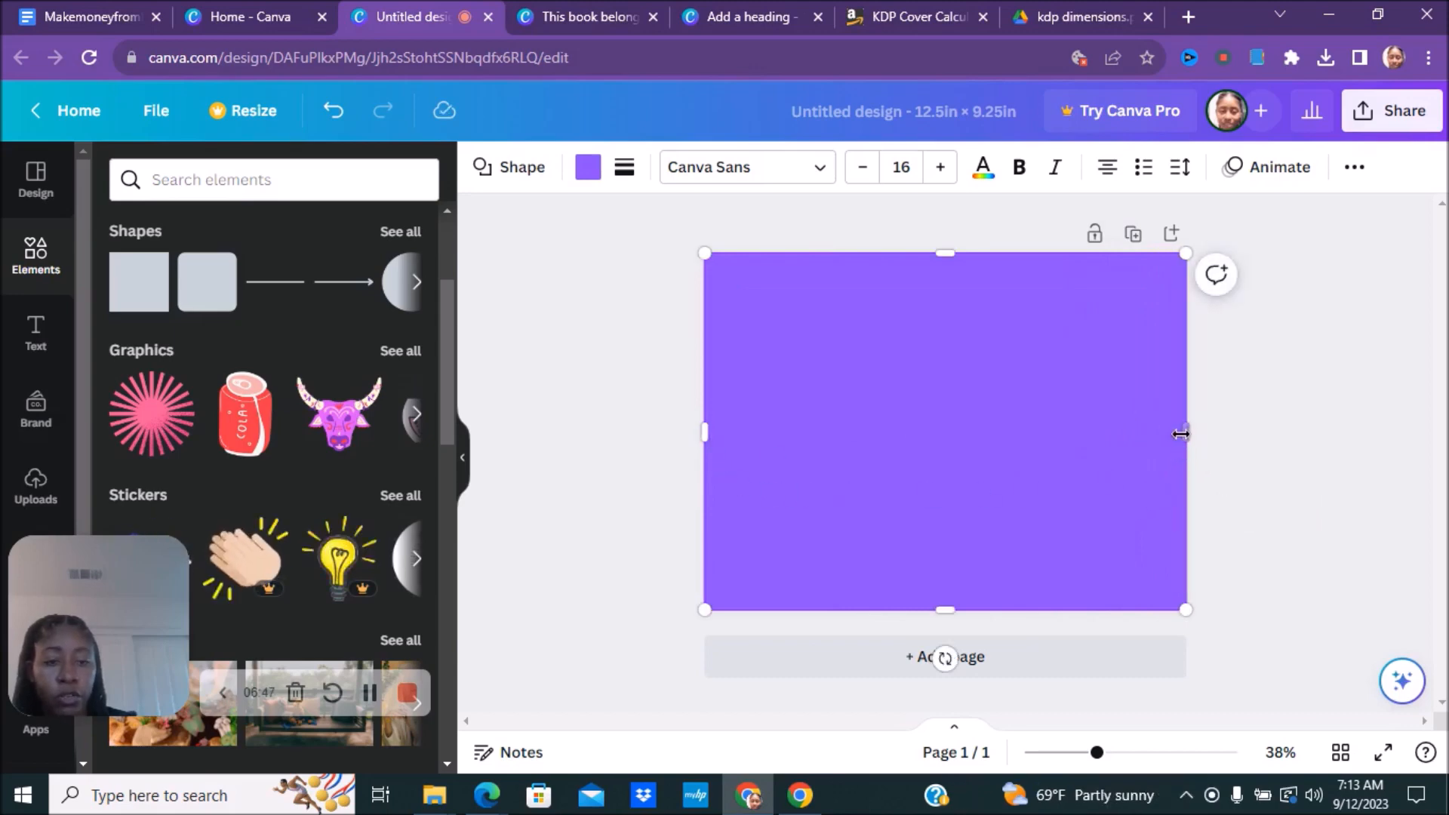
Step: Narrow the purple square to cover only the back cover, ending at the edge of the spine
left_click_drag(1182, 434, 902, 434)
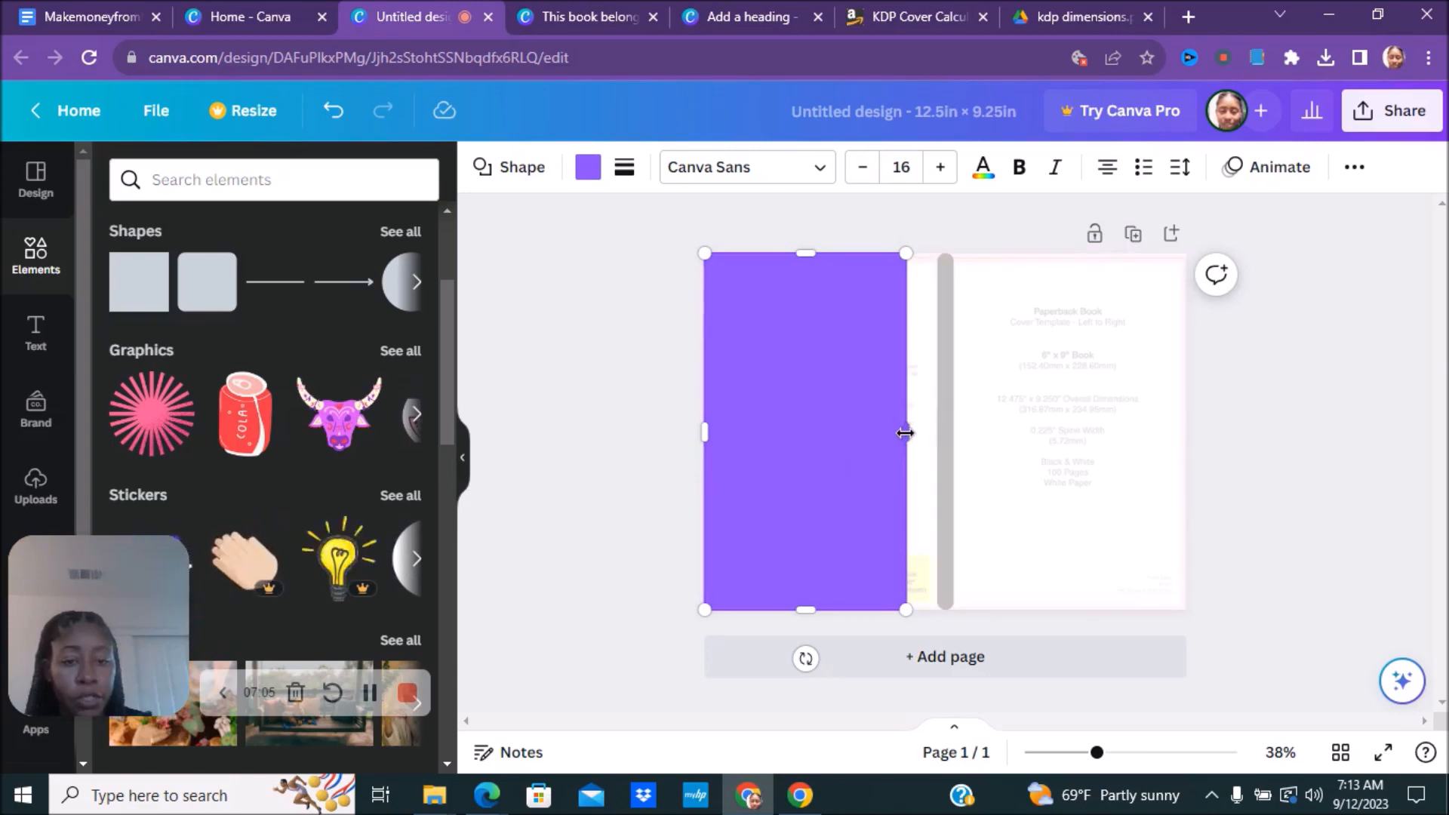
left_click_drag(912, 432, 934, 430)
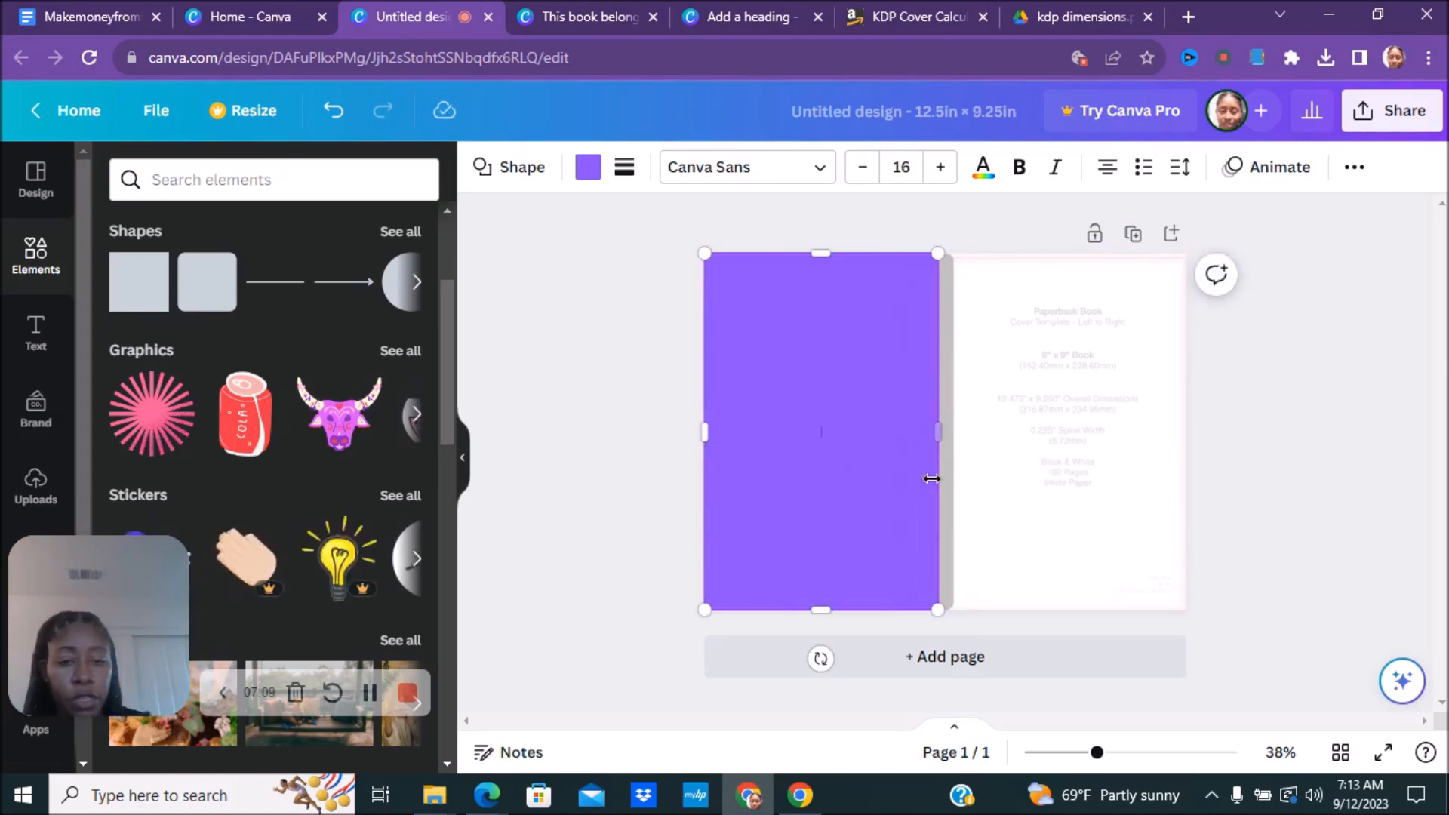
left_click_drag(894, 469, 887, 469)
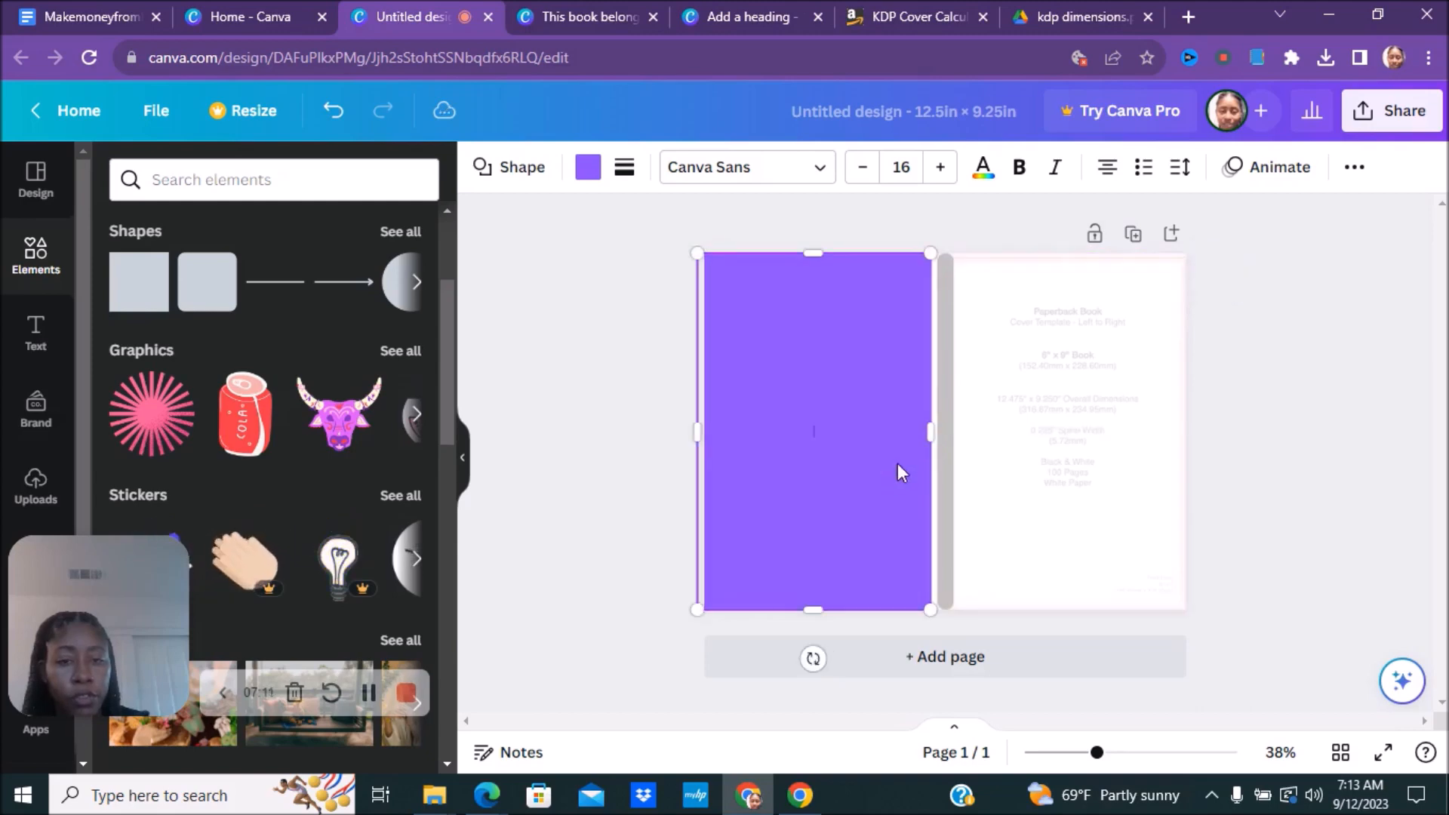
Step: Replace the rounded spine shape with a new purple square resized to the spine's width and full page height
left_click(948, 379)
key("Delete")
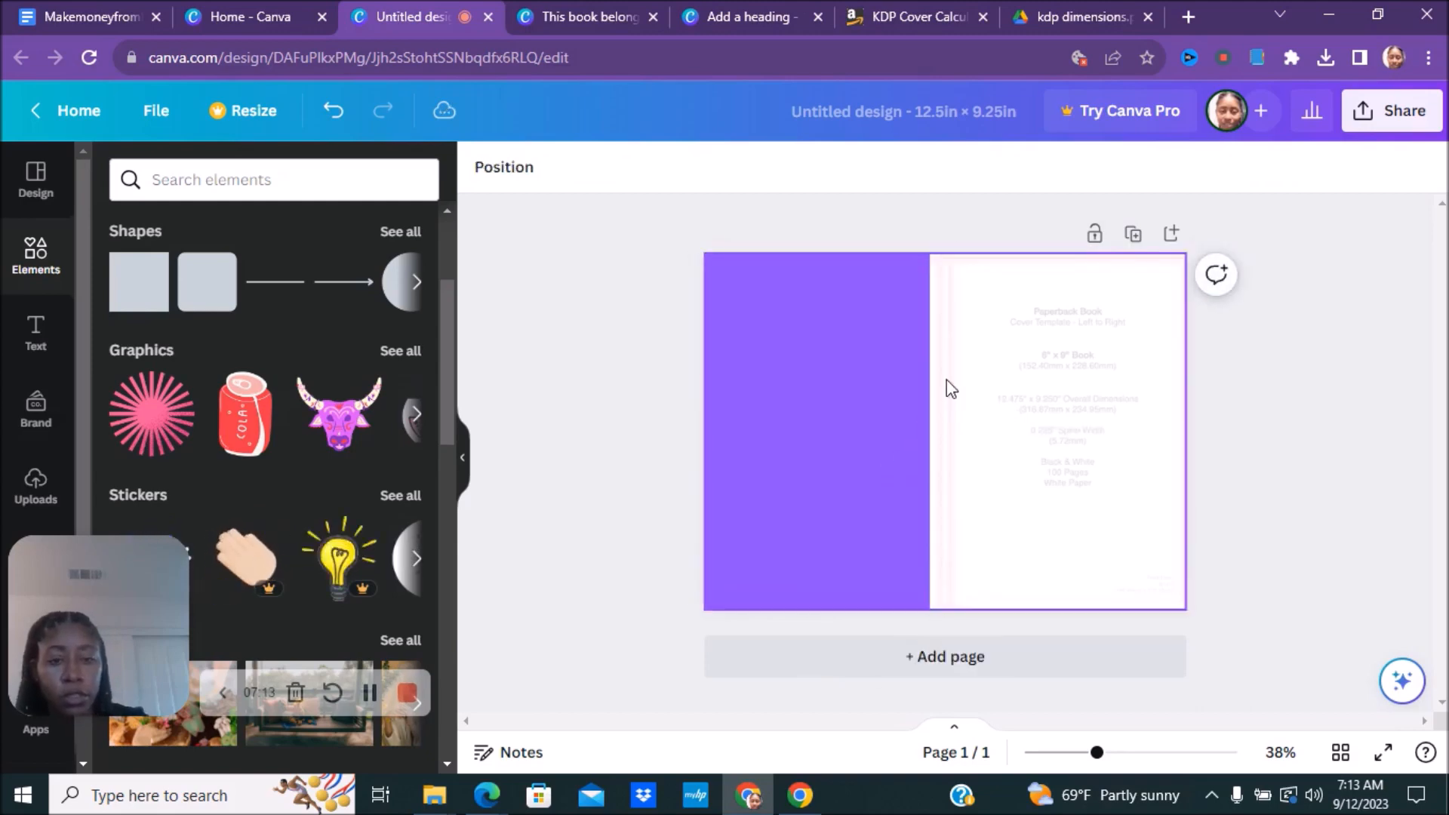
left_click(144, 311)
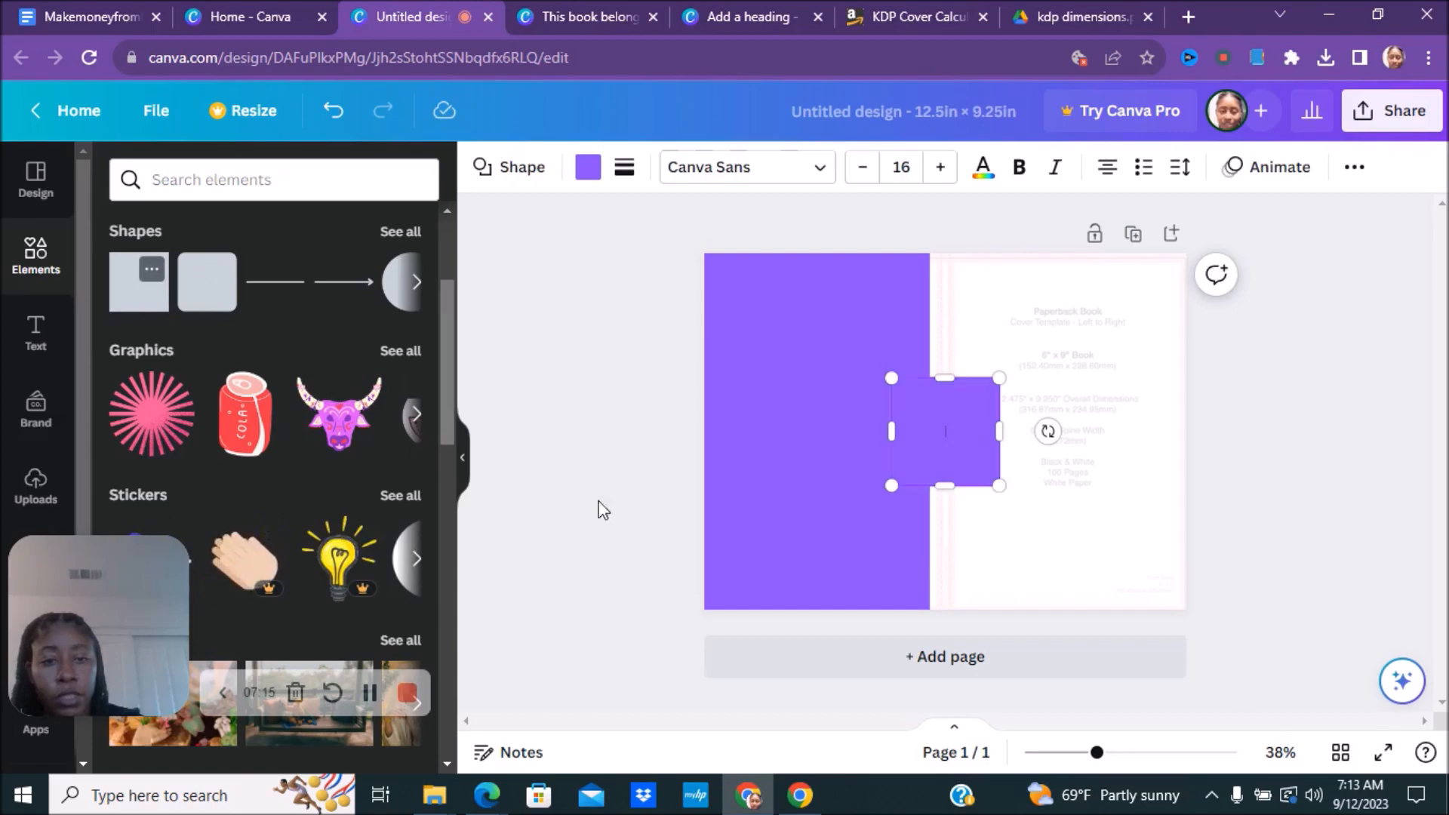
left_click_drag(890, 431, 995, 337)
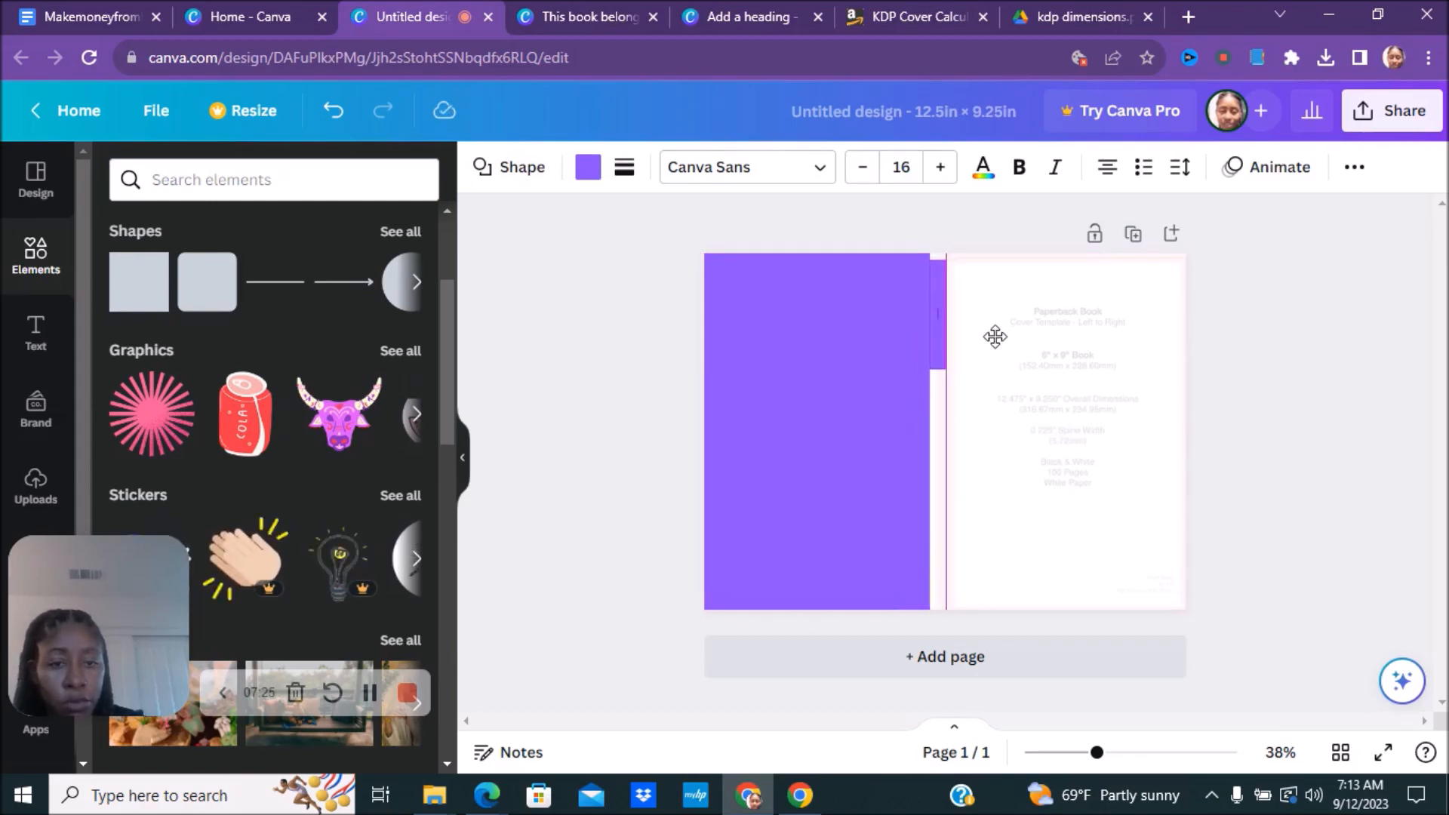
left_click(1022, 431)
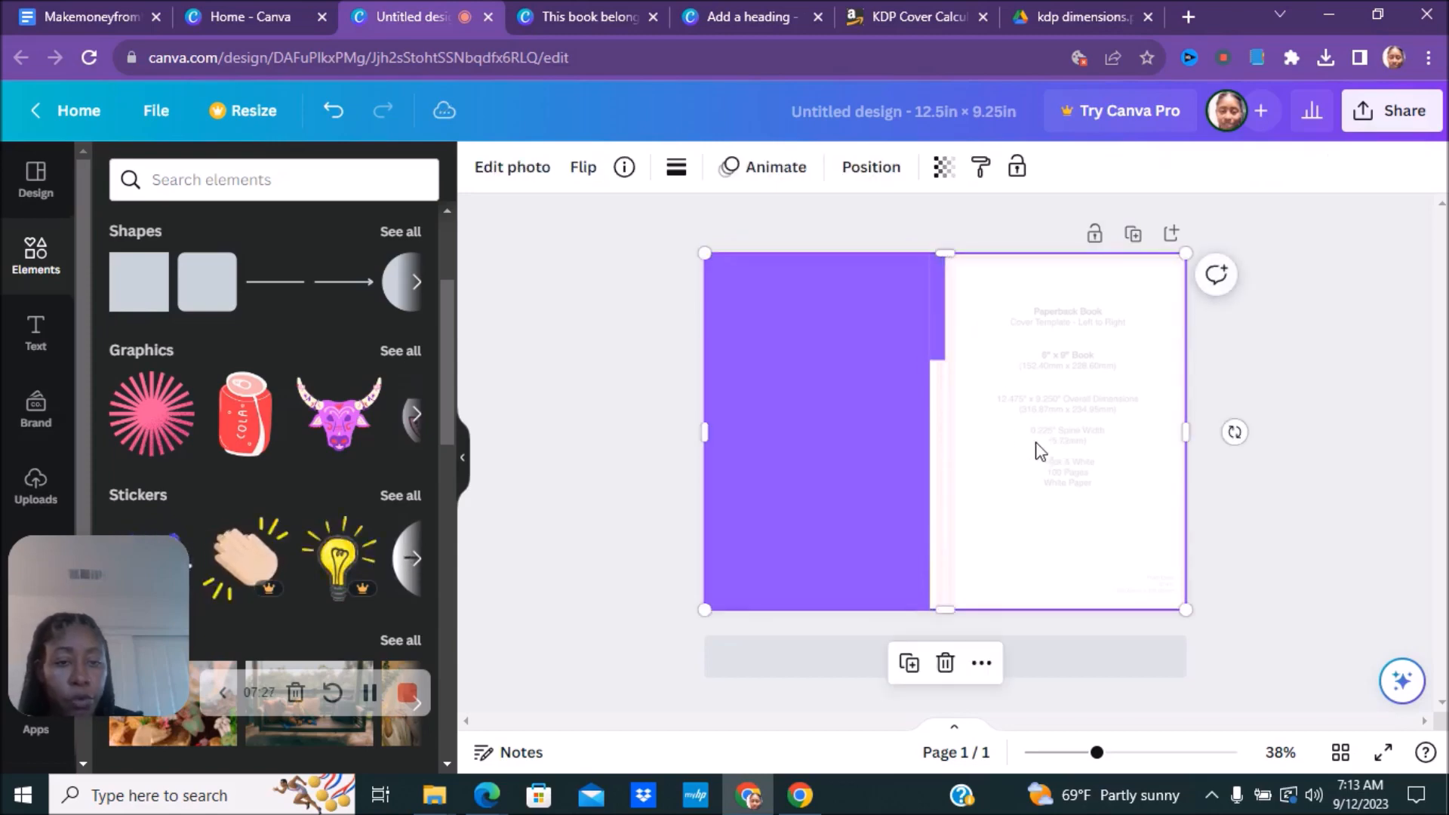
left_click(939, 359)
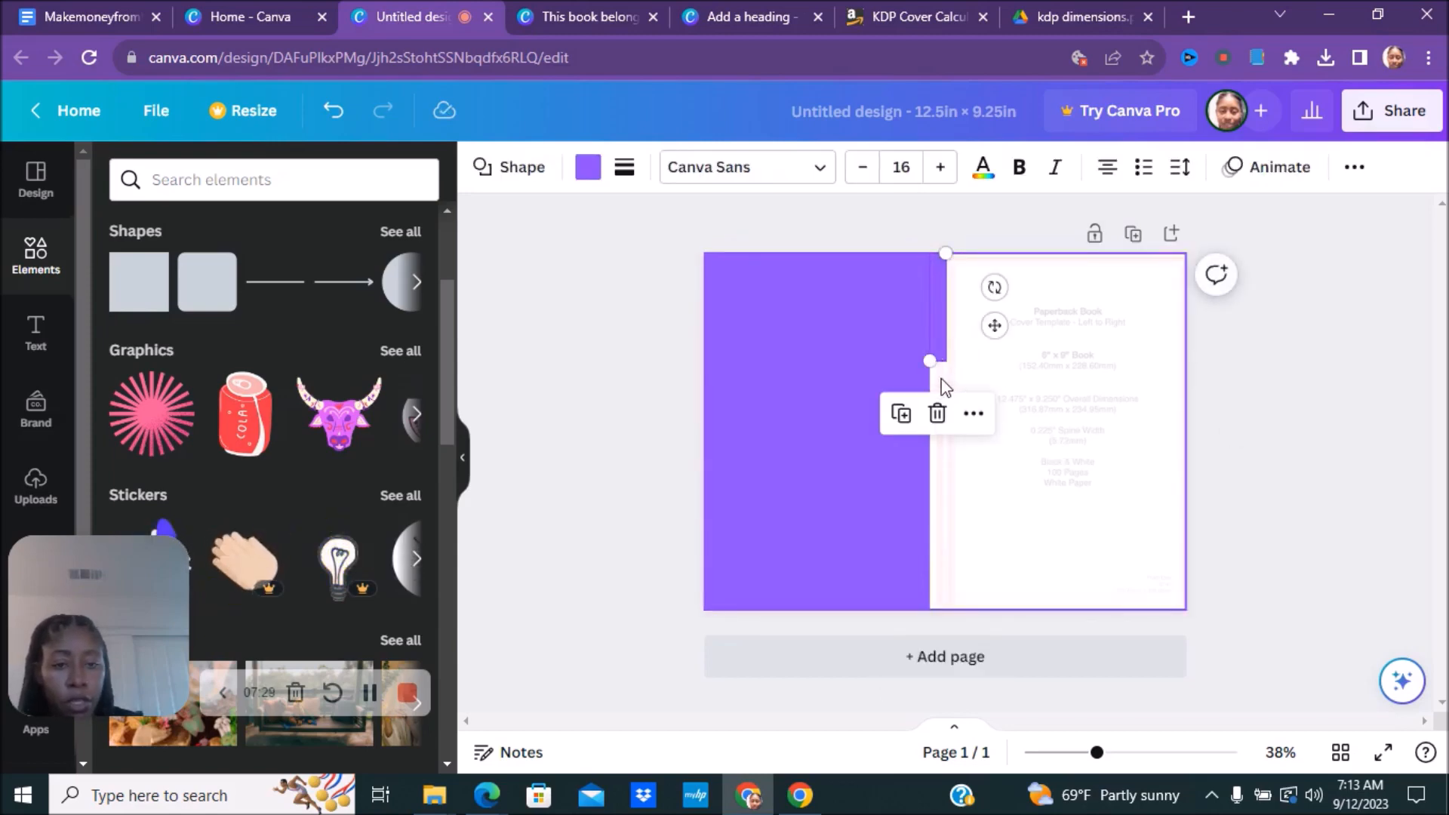
left_click_drag(939, 363, 949, 610)
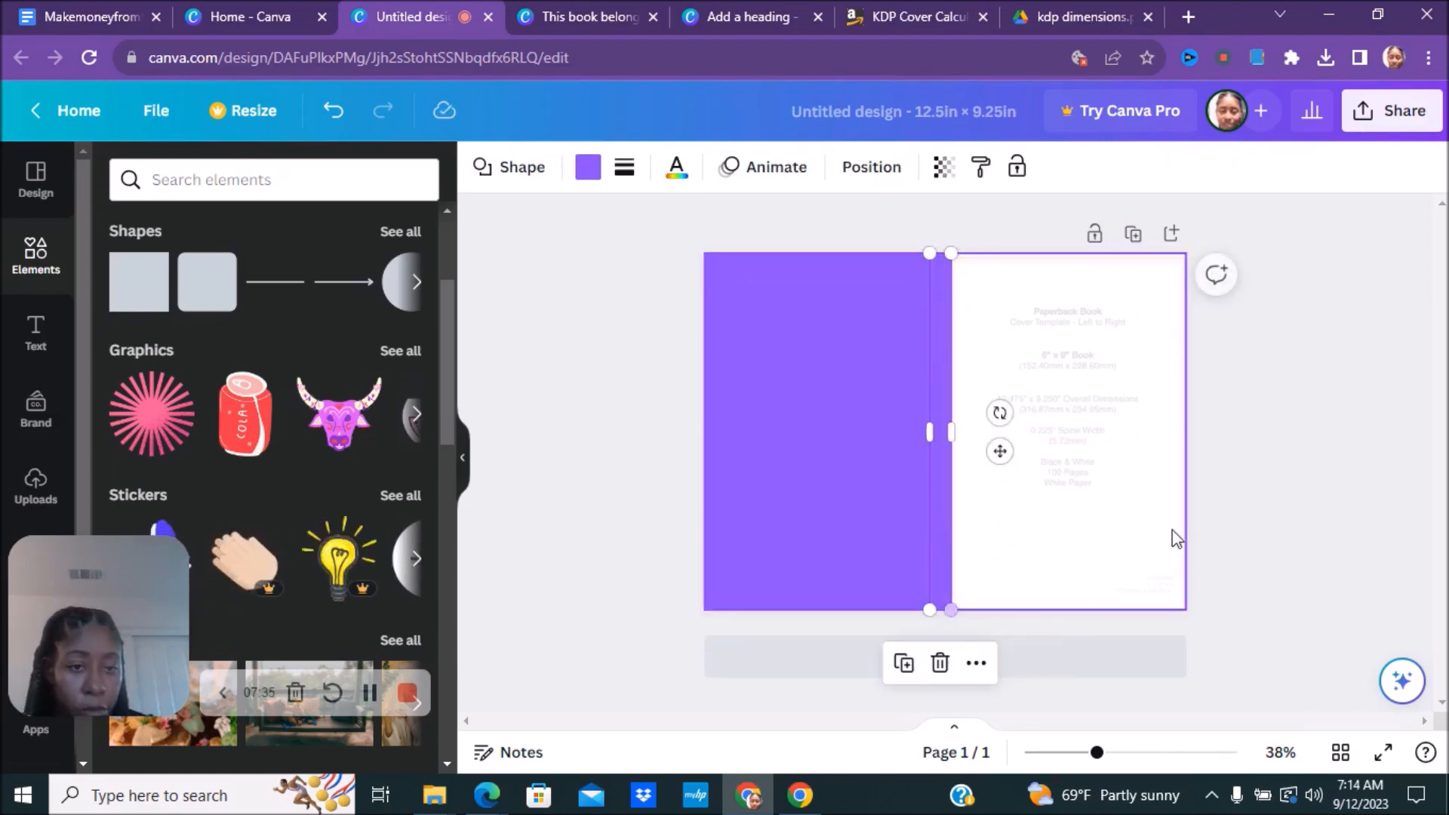
left_click(1255, 478)
Step: Fill the back-cover rectangle with the yellow from the photo colors
left_click(773, 389)
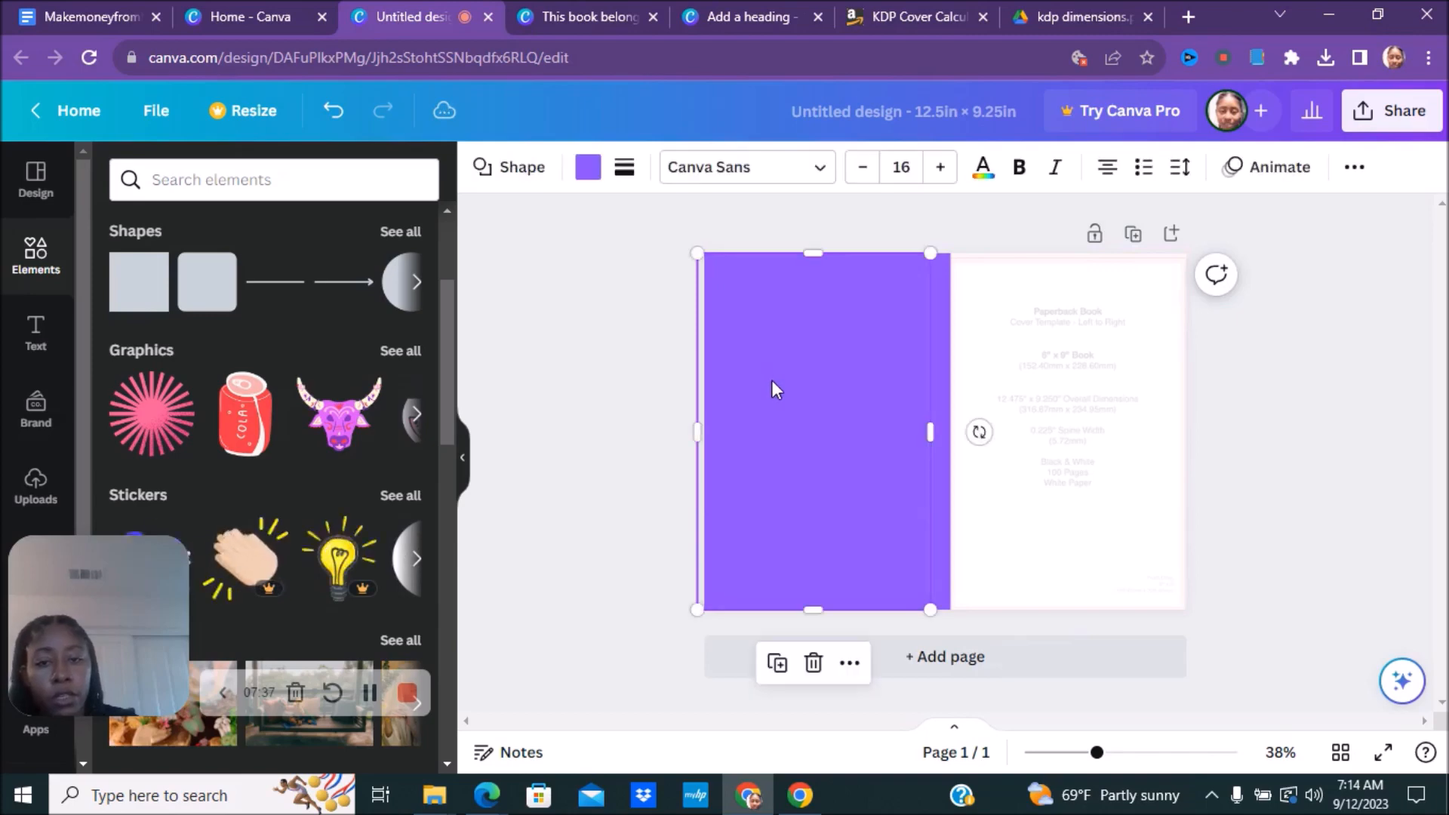
left_click(588, 168)
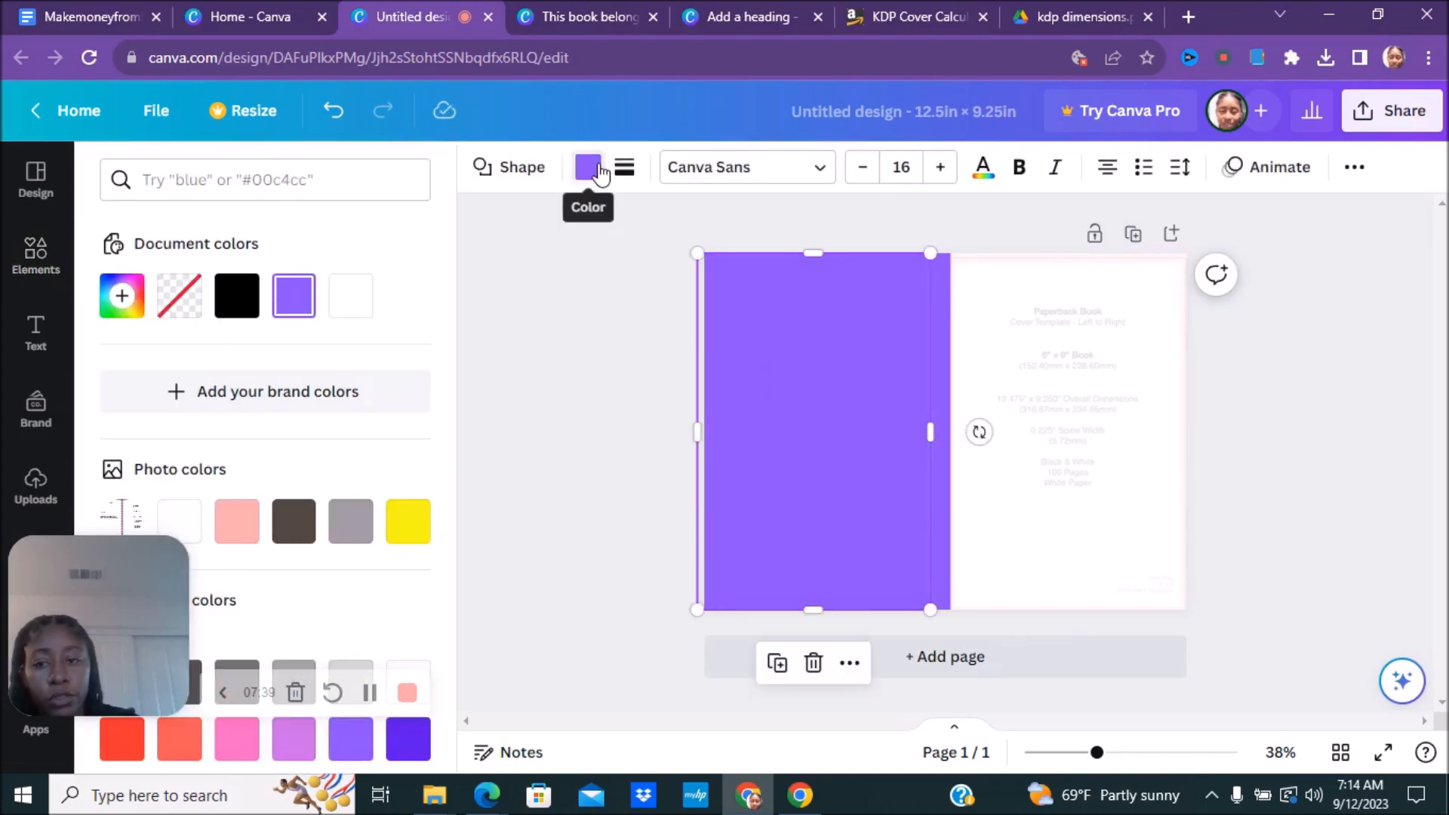
left_click(407, 522)
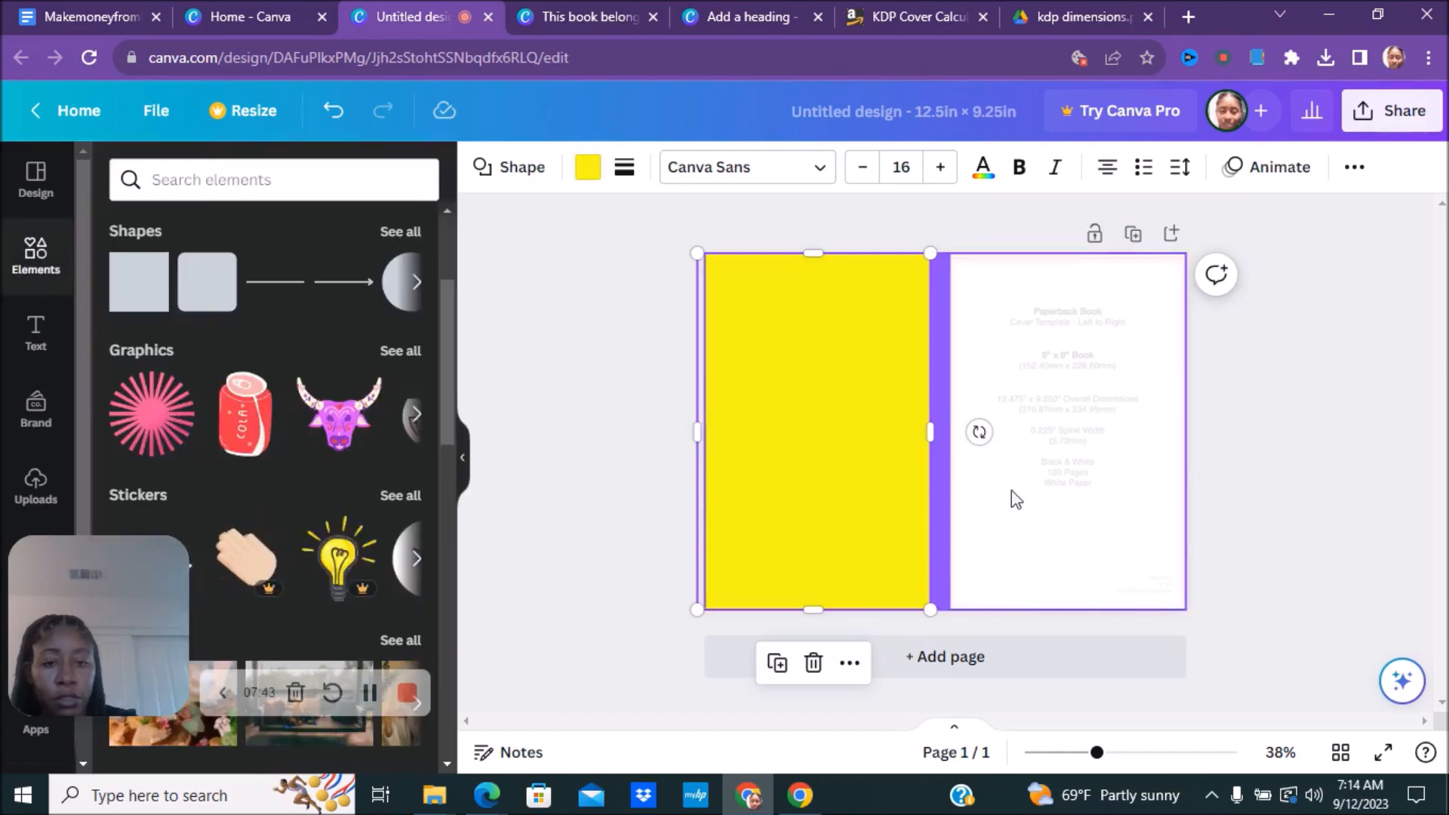
left_click(628, 428)
left_click(1084, 463)
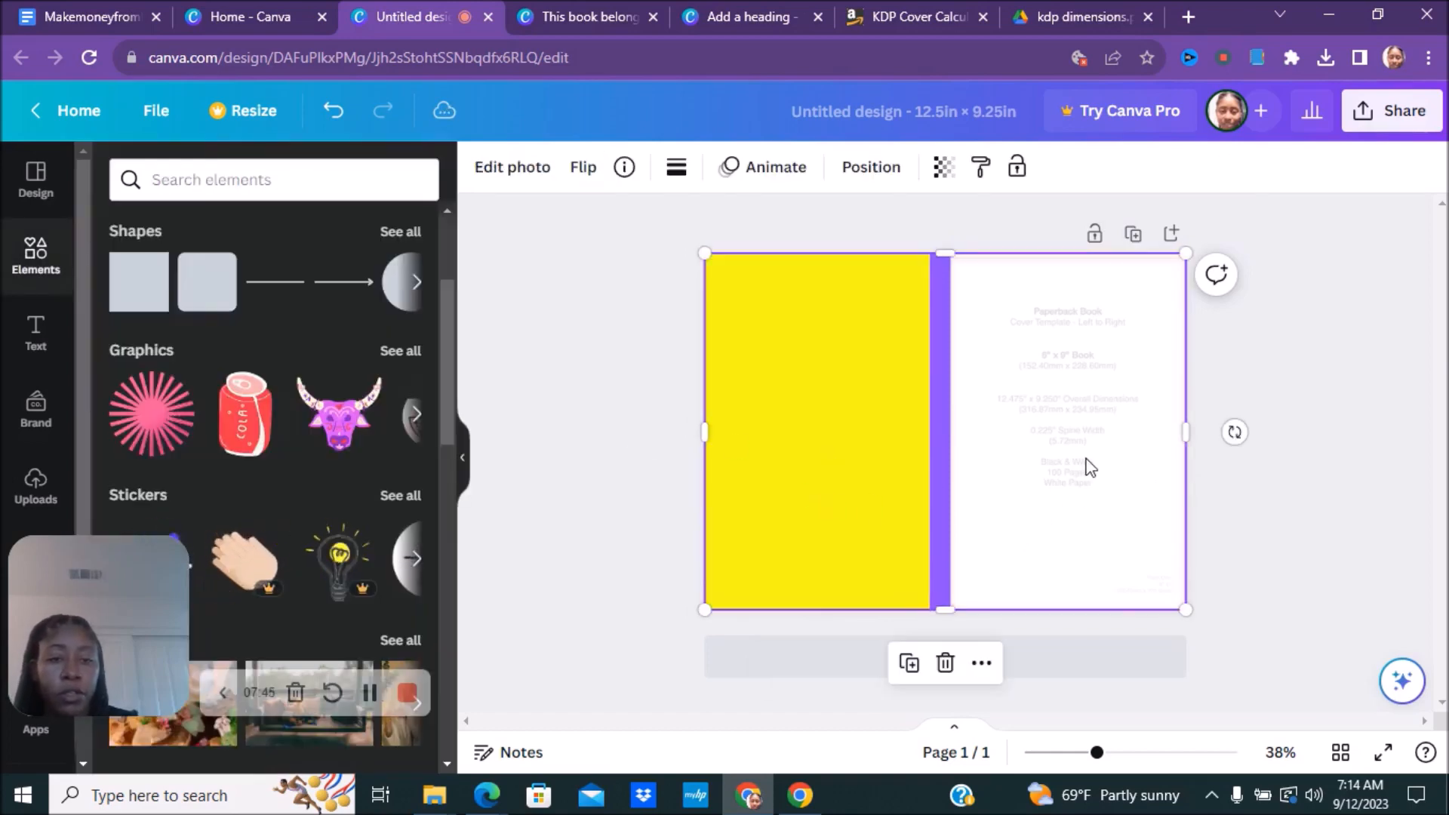
Step: Duplicate the yellow back-cover rectangle and place the copy over the front cover
left_click(790, 429)
right_click(790, 427)
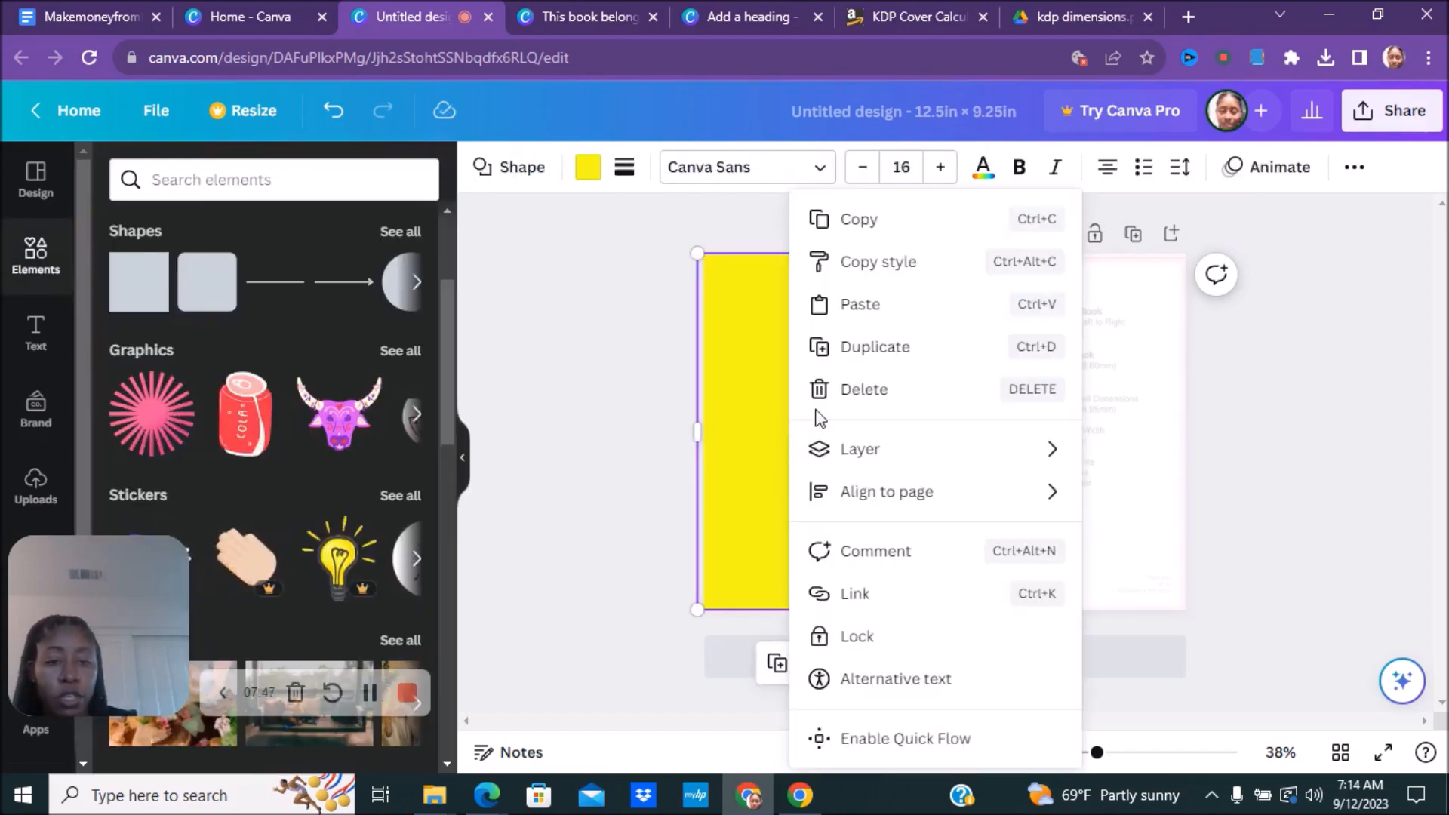
left_click(876, 347)
left_click_drag(875, 375, 1122, 376)
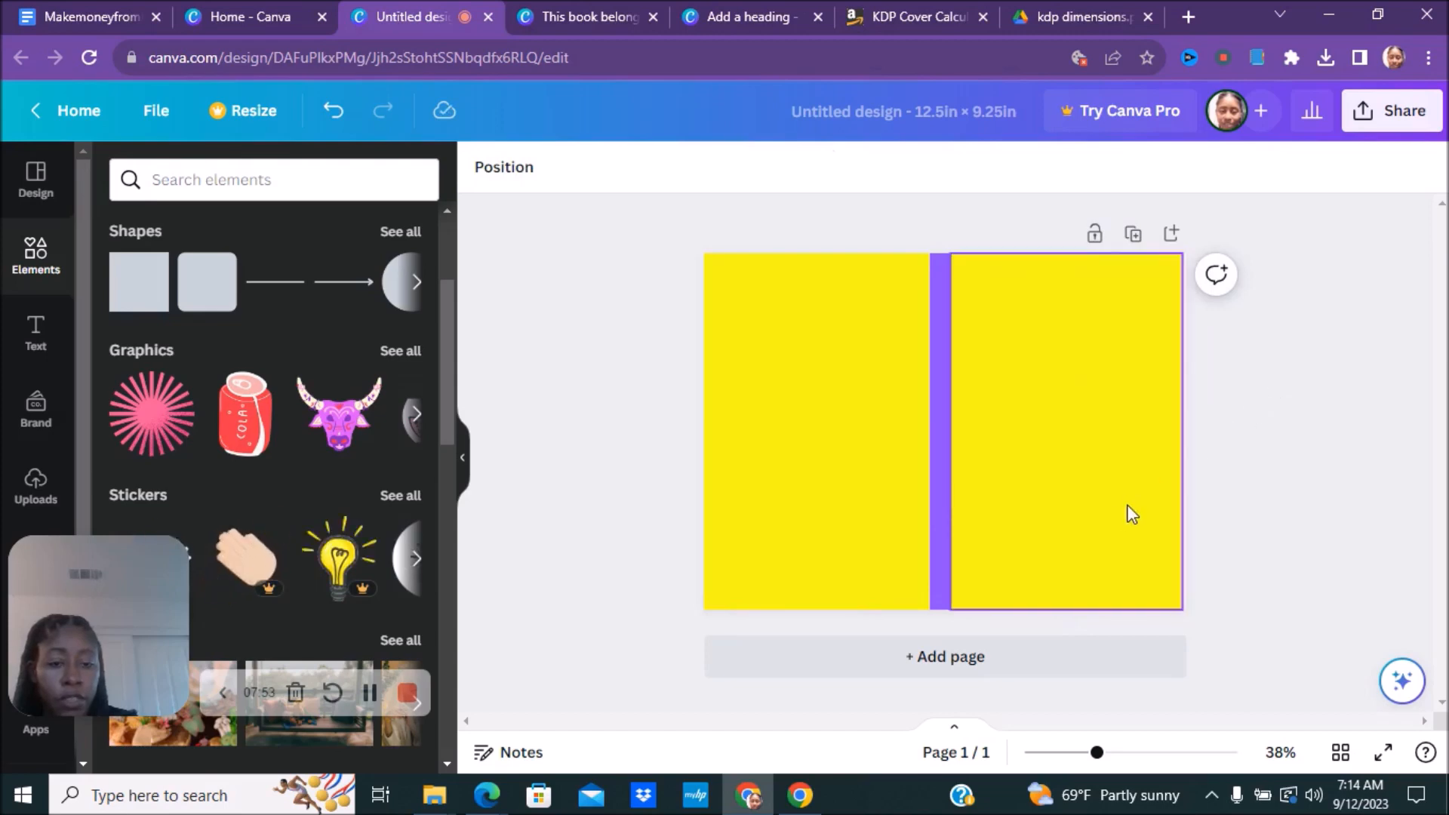
left_click(1057, 603)
left_click_drag(1059, 606, 1057, 602)
left_click(1349, 480)
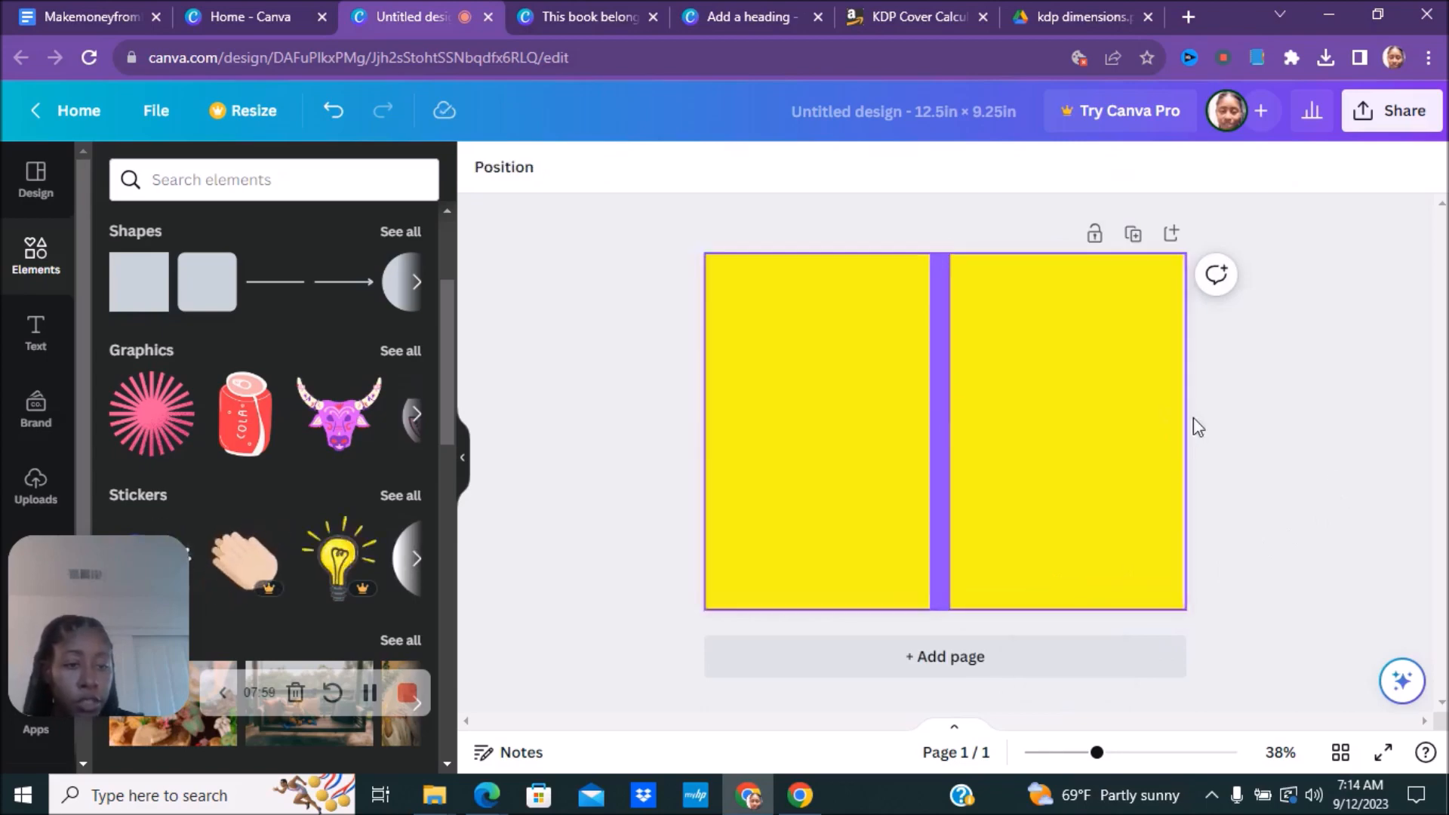
Step: Reposition and stretch the yellow front-cover rectangle so it meets the spine and reaches the page's outer edges
left_click_drag(1183, 415, 1187, 415)
left_click(1266, 442)
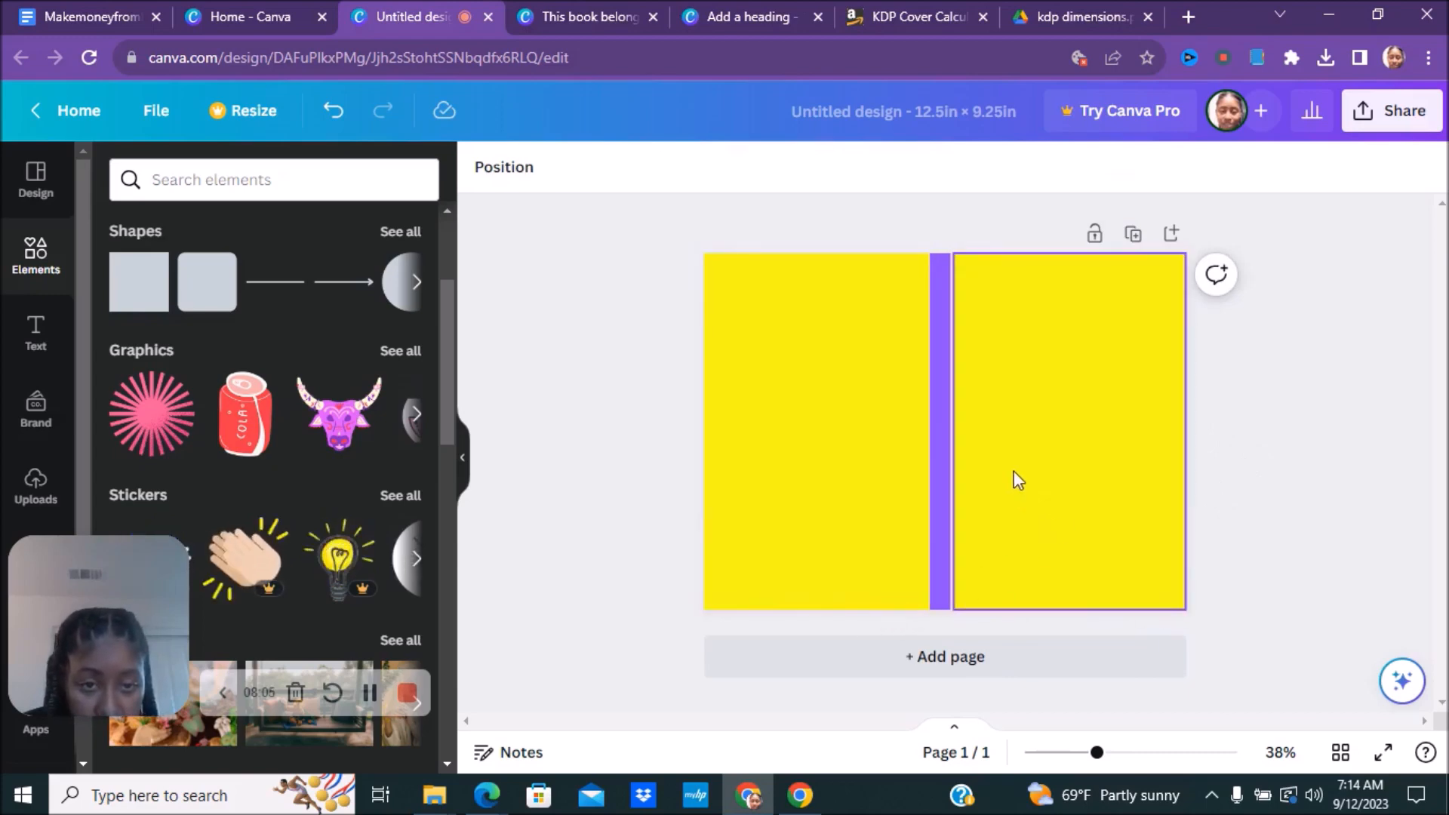
left_click_drag(1020, 480, 970, 480)
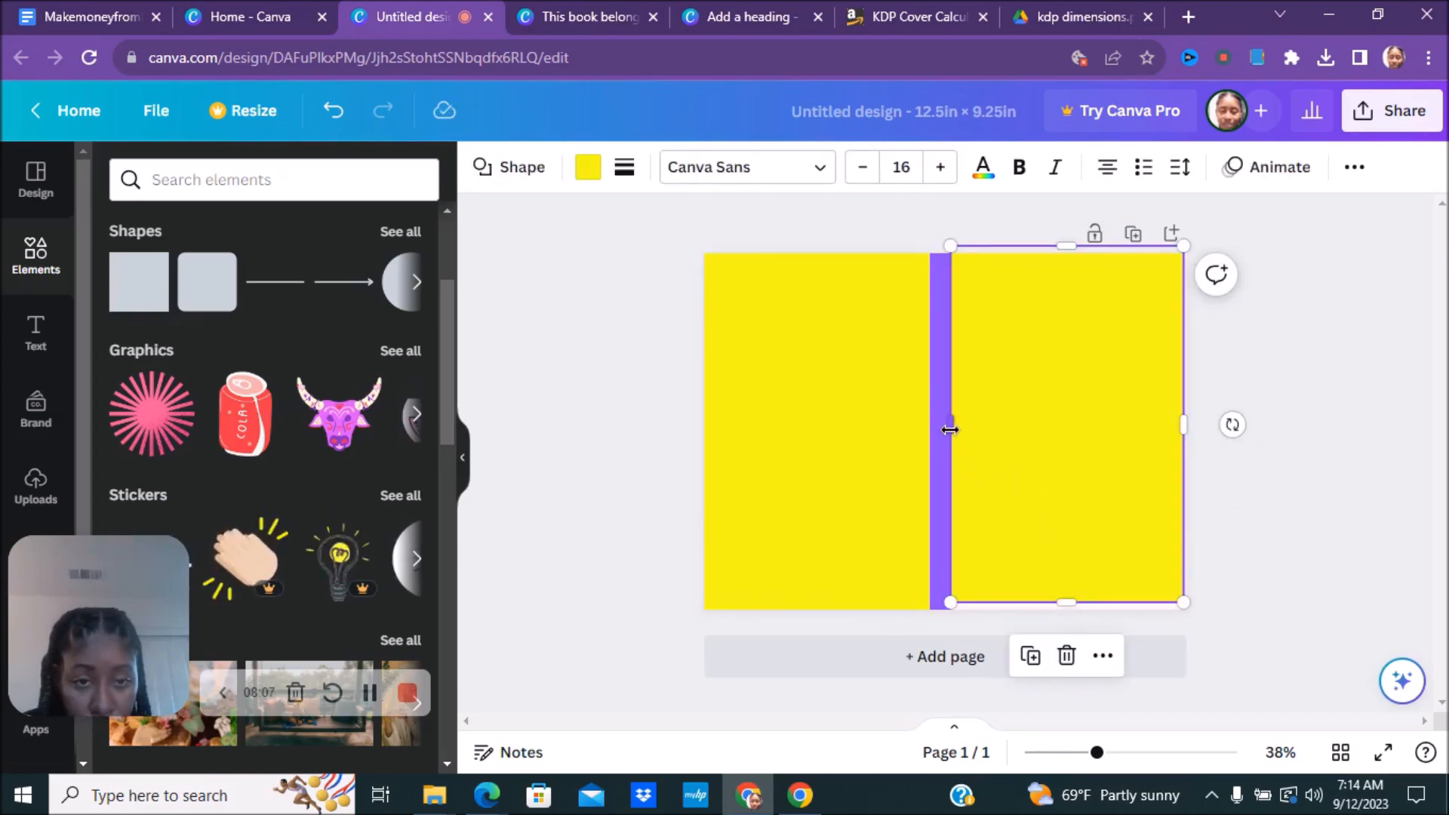
left_click(1261, 473)
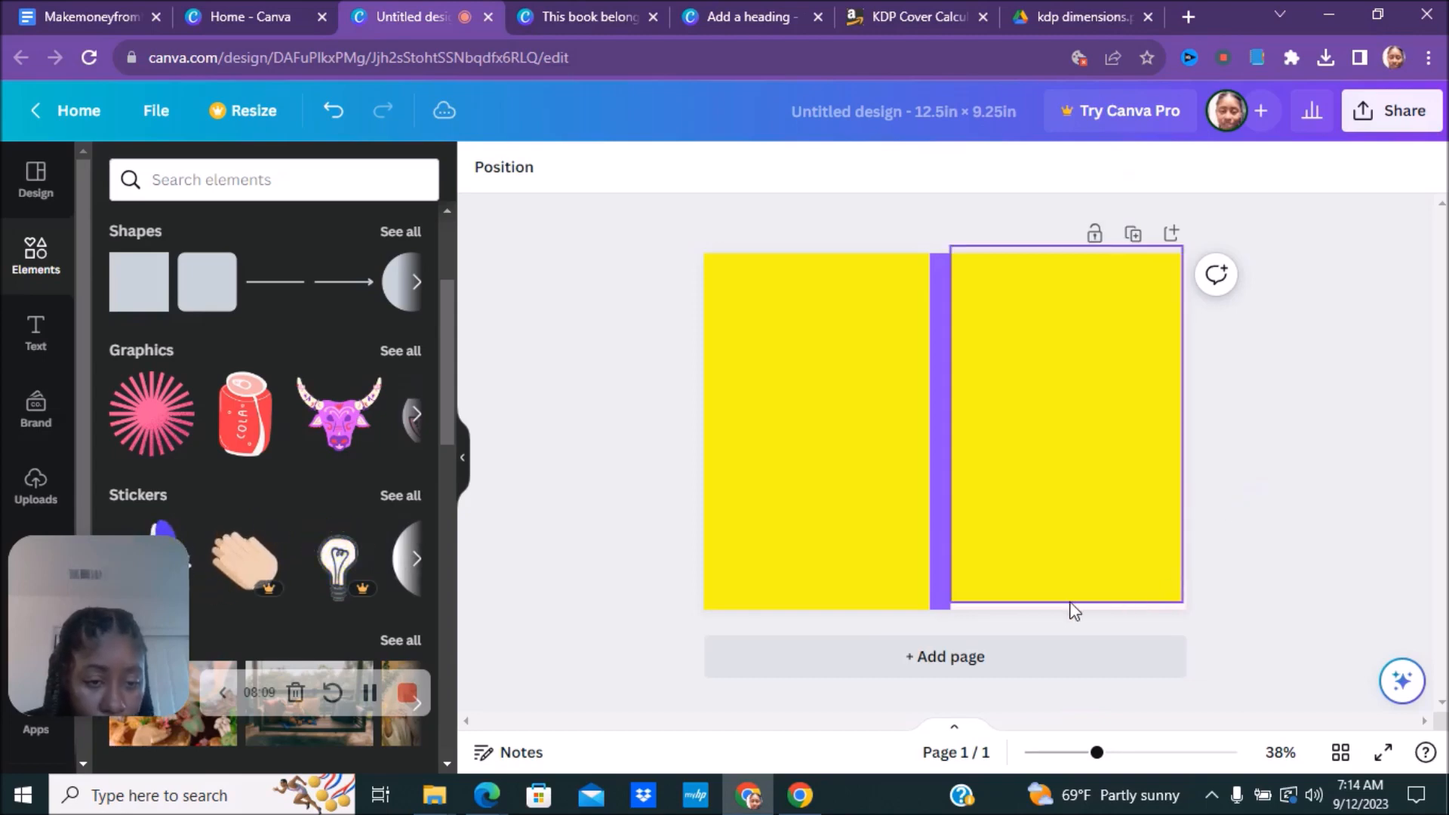
left_click(1076, 583)
left_click_drag(1064, 601, 1072, 608)
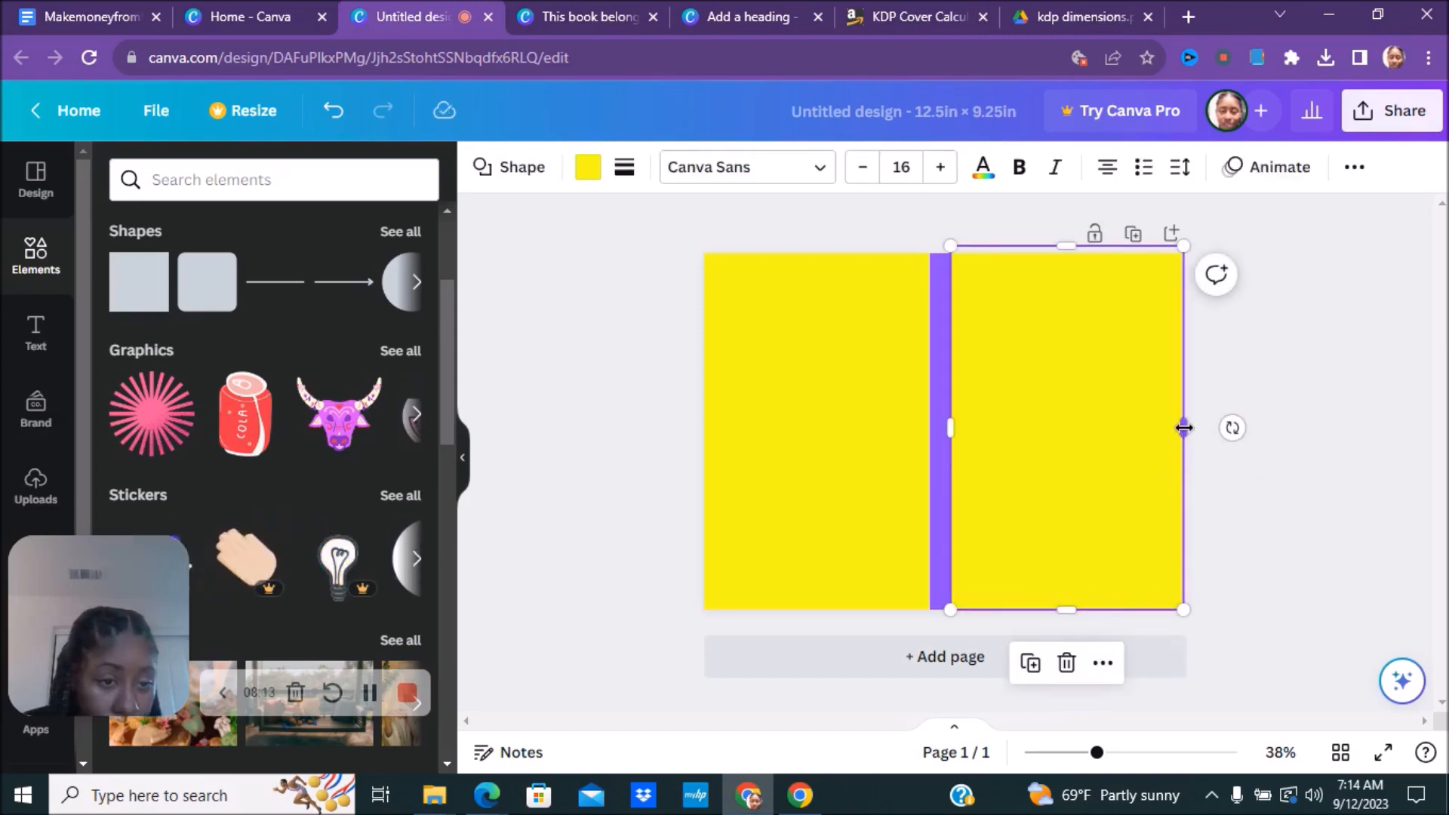
left_click_drag(1187, 427, 1194, 430)
left_click(1305, 462)
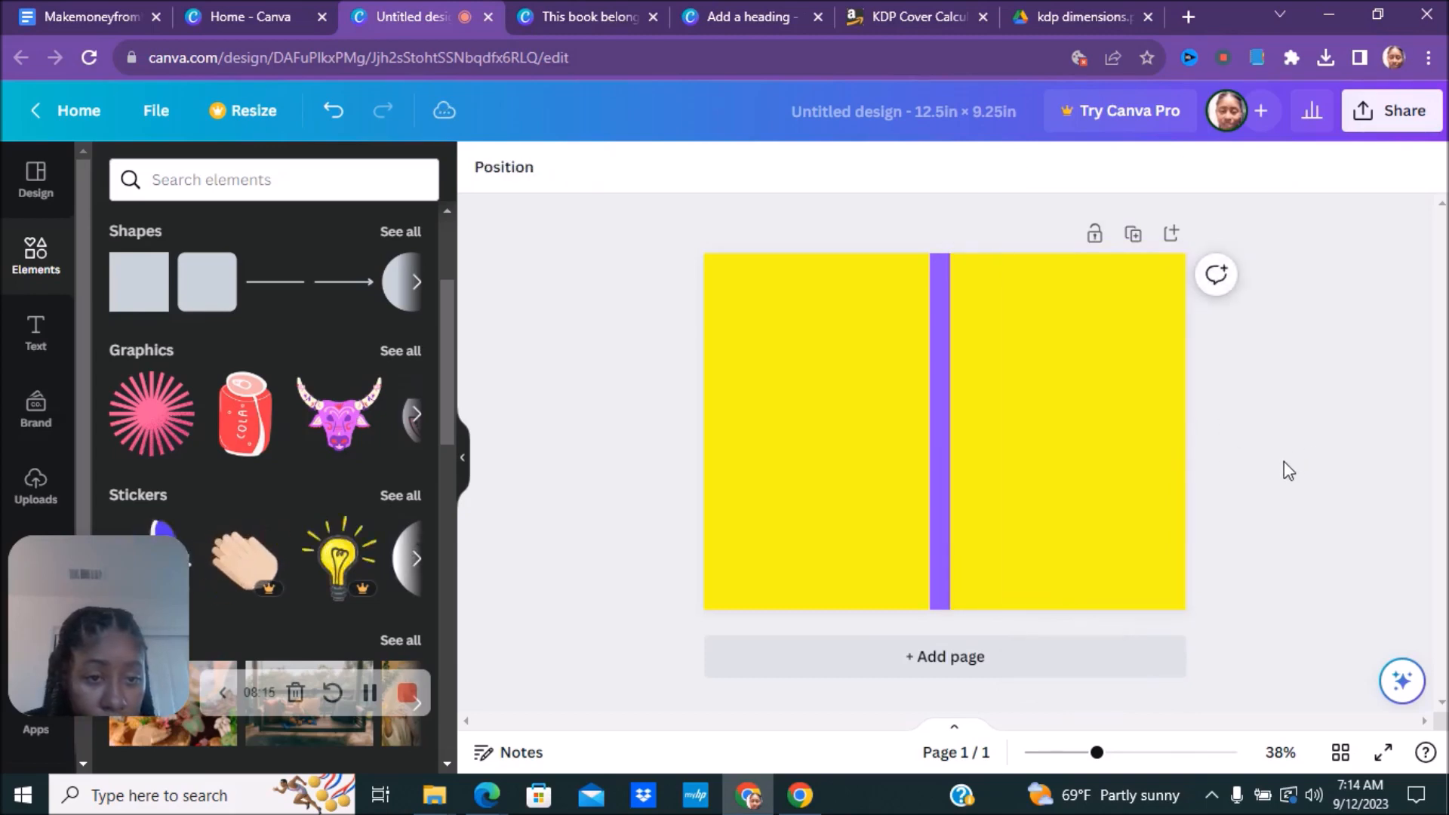
Step: Widen the purple spine strip slightly so it extends under the front-cover rectangle
left_click(945, 603)
left_click_drag(948, 610, 951, 612)
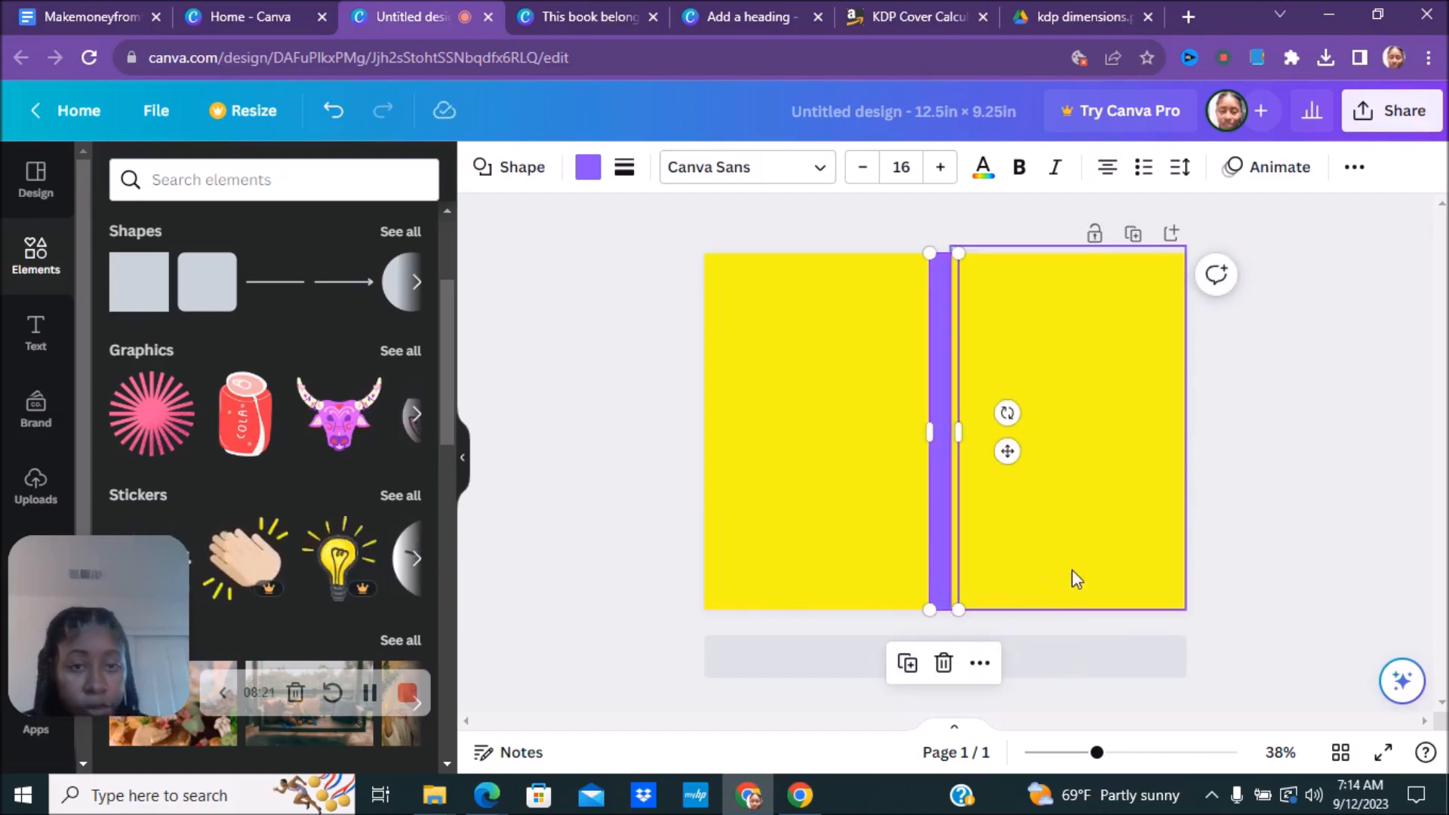
left_click(1313, 496)
Step: Adjust the yellow back-cover rectangle's upper edge so it lines up with the top of the page
left_click(847, 256)
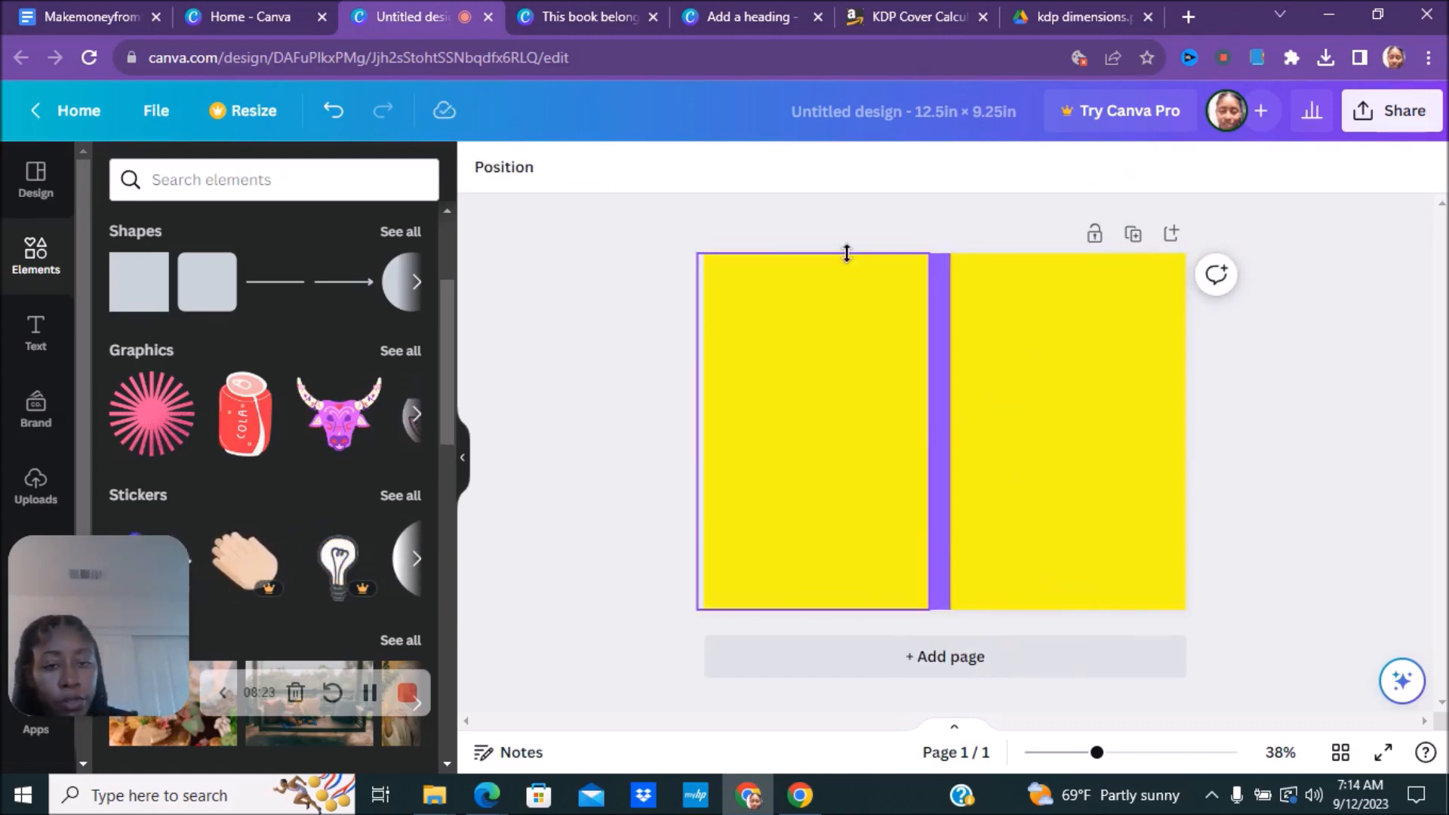
left_click_drag(846, 249, 845, 259)
left_click(1282, 387)
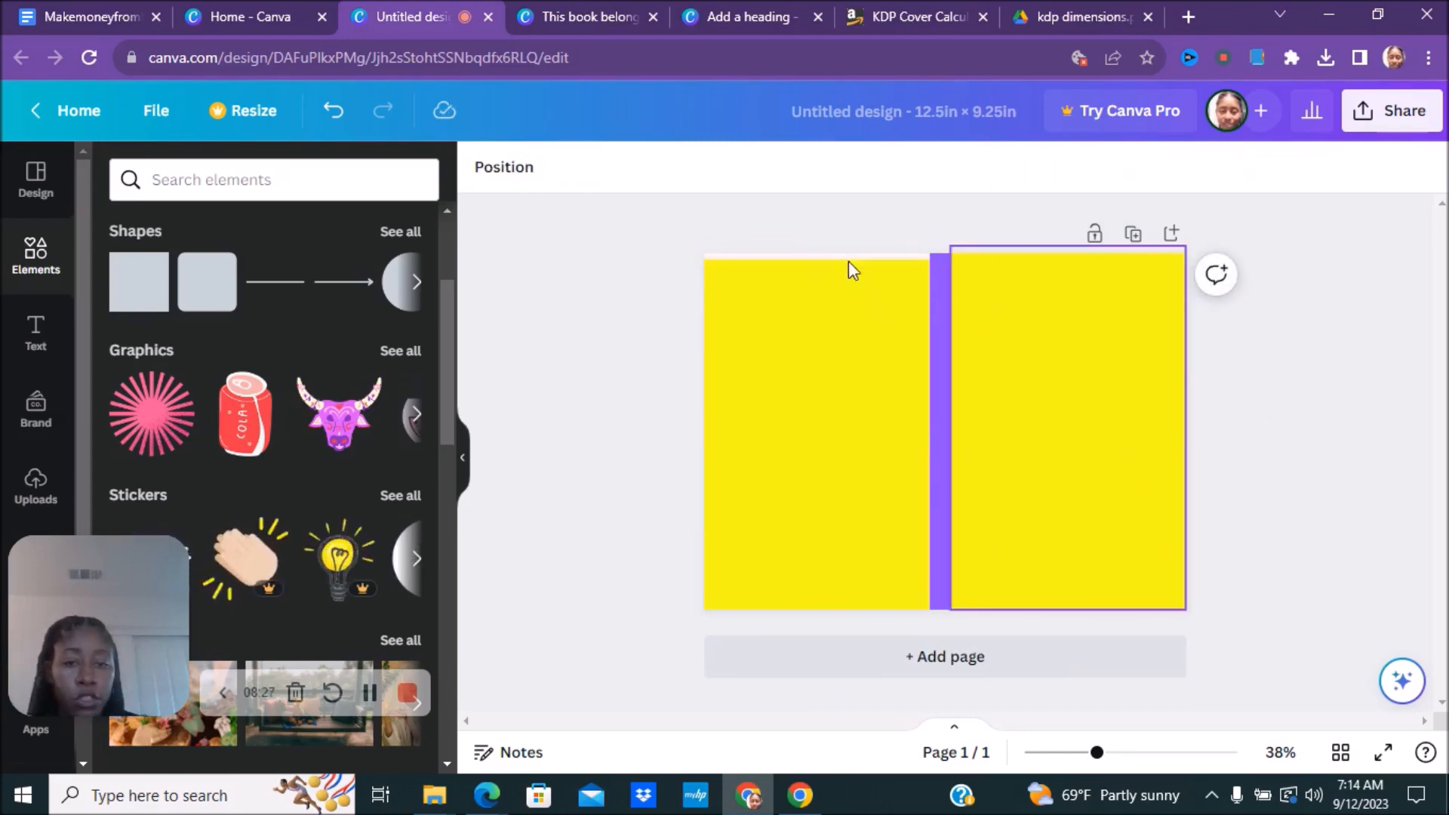
left_click(827, 255)
left_click_drag(828, 249, 826, 260)
left_click(1412, 469)
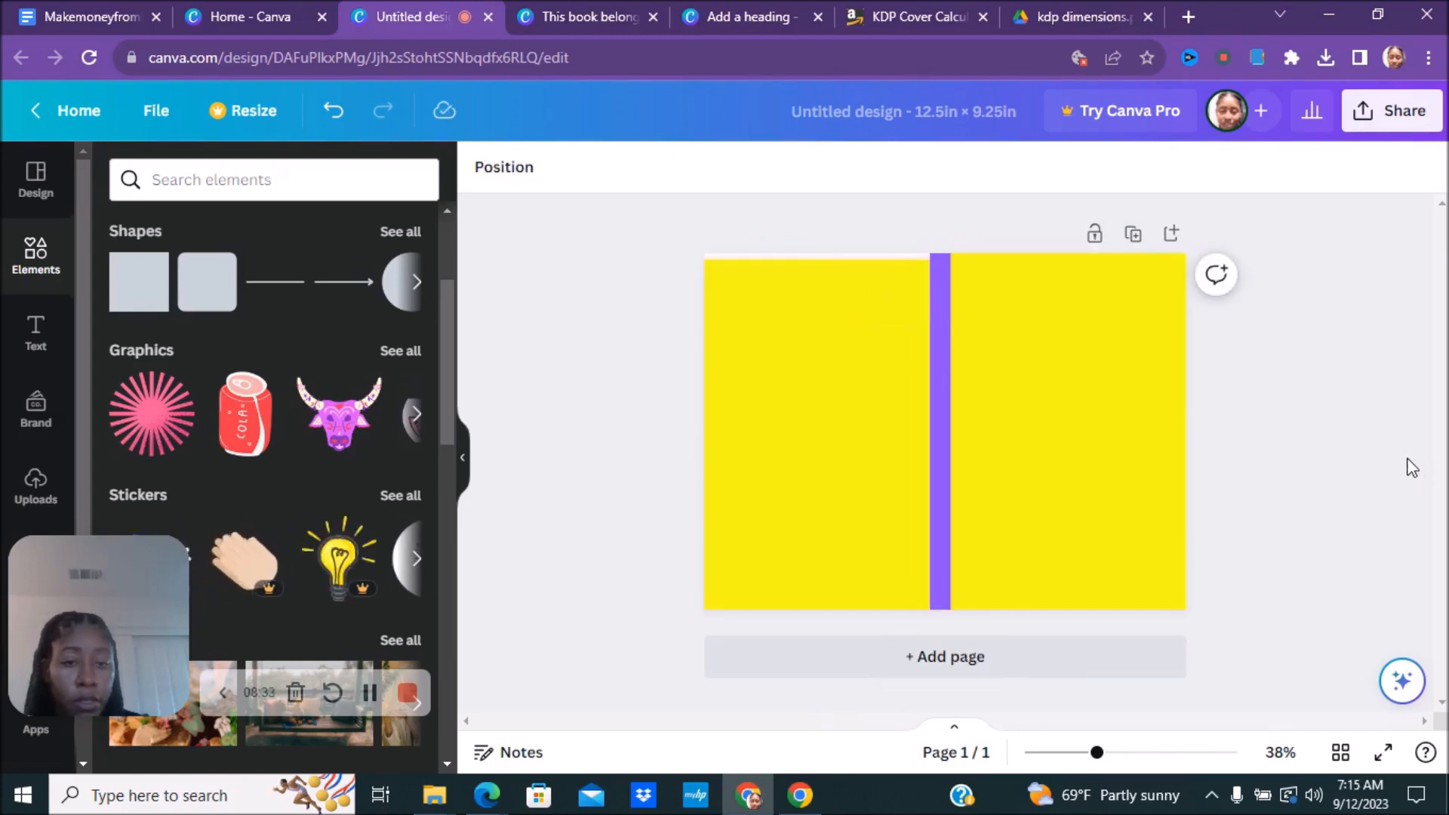
left_click(747, 271)
left_click_drag(810, 259, 809, 254)
left_click(1372, 400)
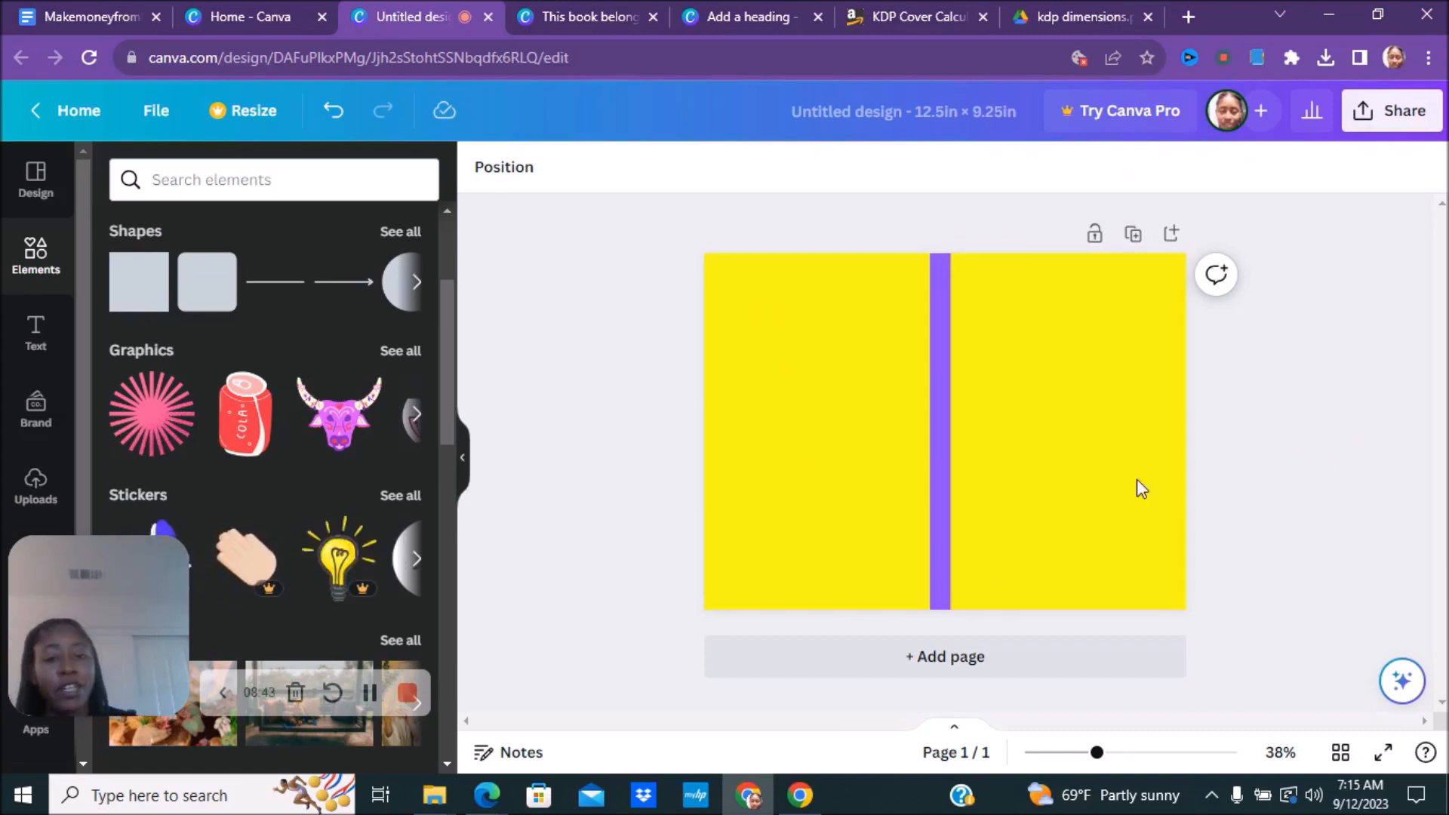
Step: Add a heading text box, resize it to the front cover's width and place it on the front cover's upper part
left_click(50, 340)
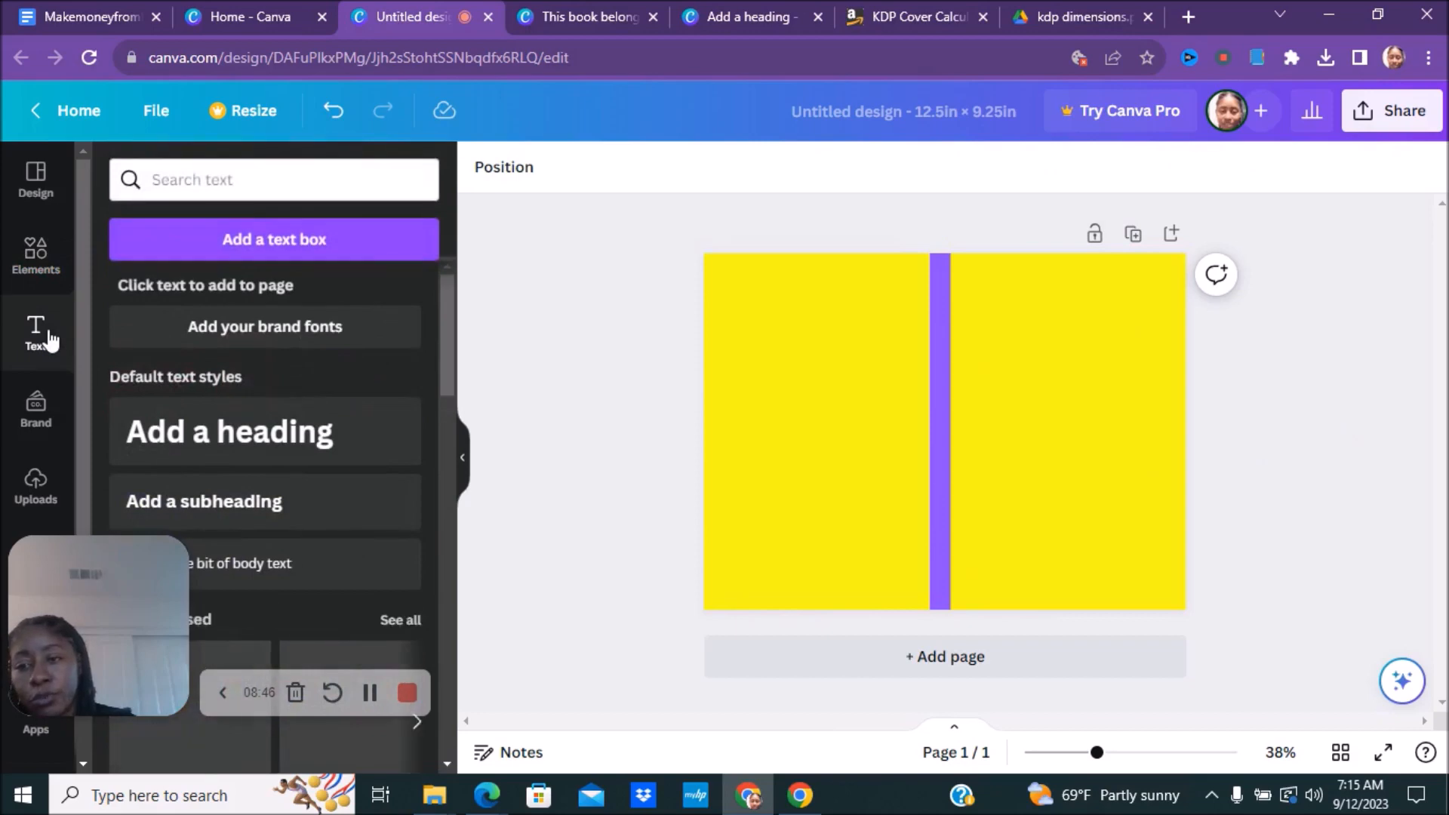
left_click(253, 452)
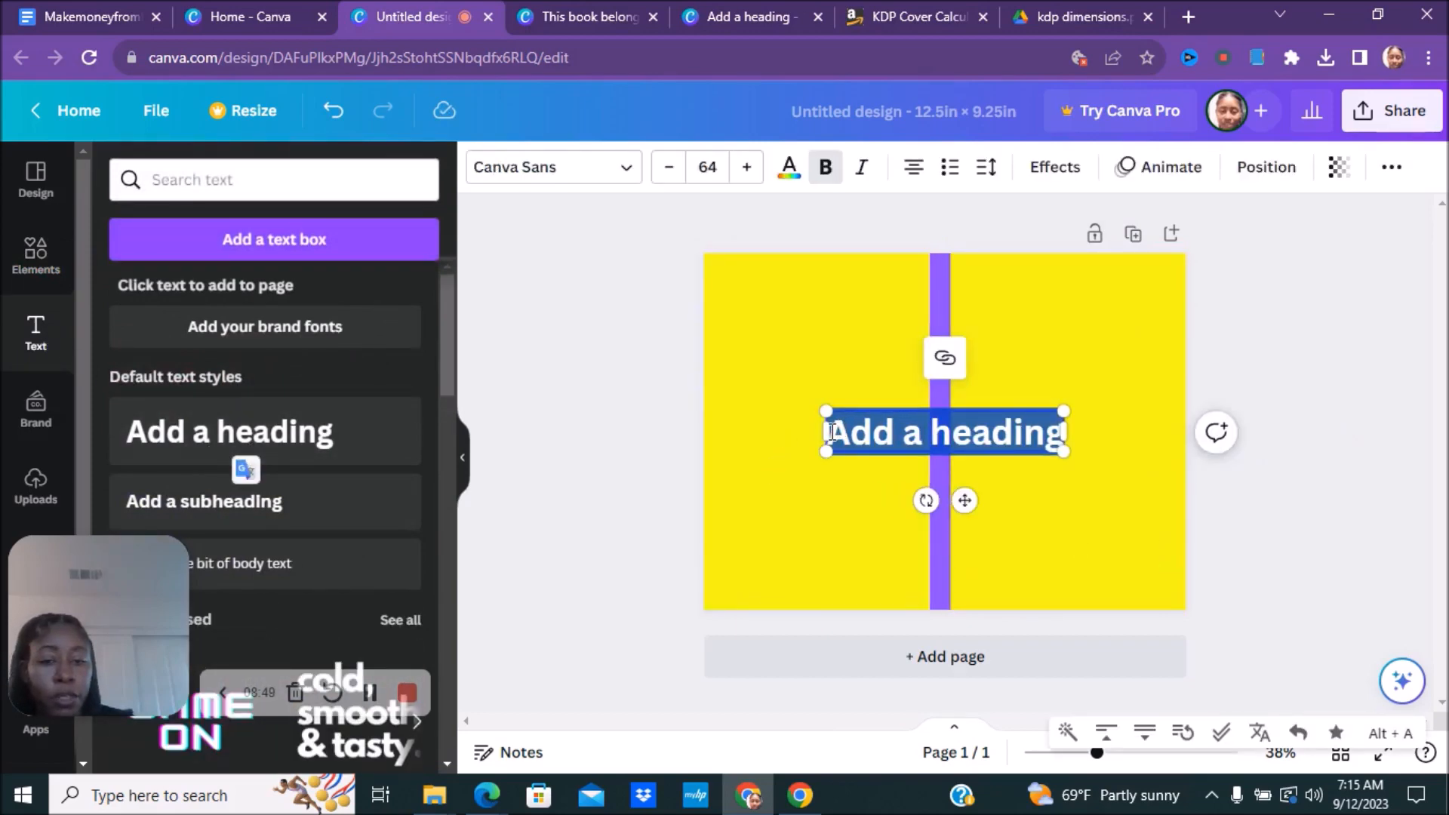
left_click_drag(818, 427, 968, 427)
left_click_drag(1064, 479, 1198, 480)
left_click_drag(1109, 463, 1085, 358)
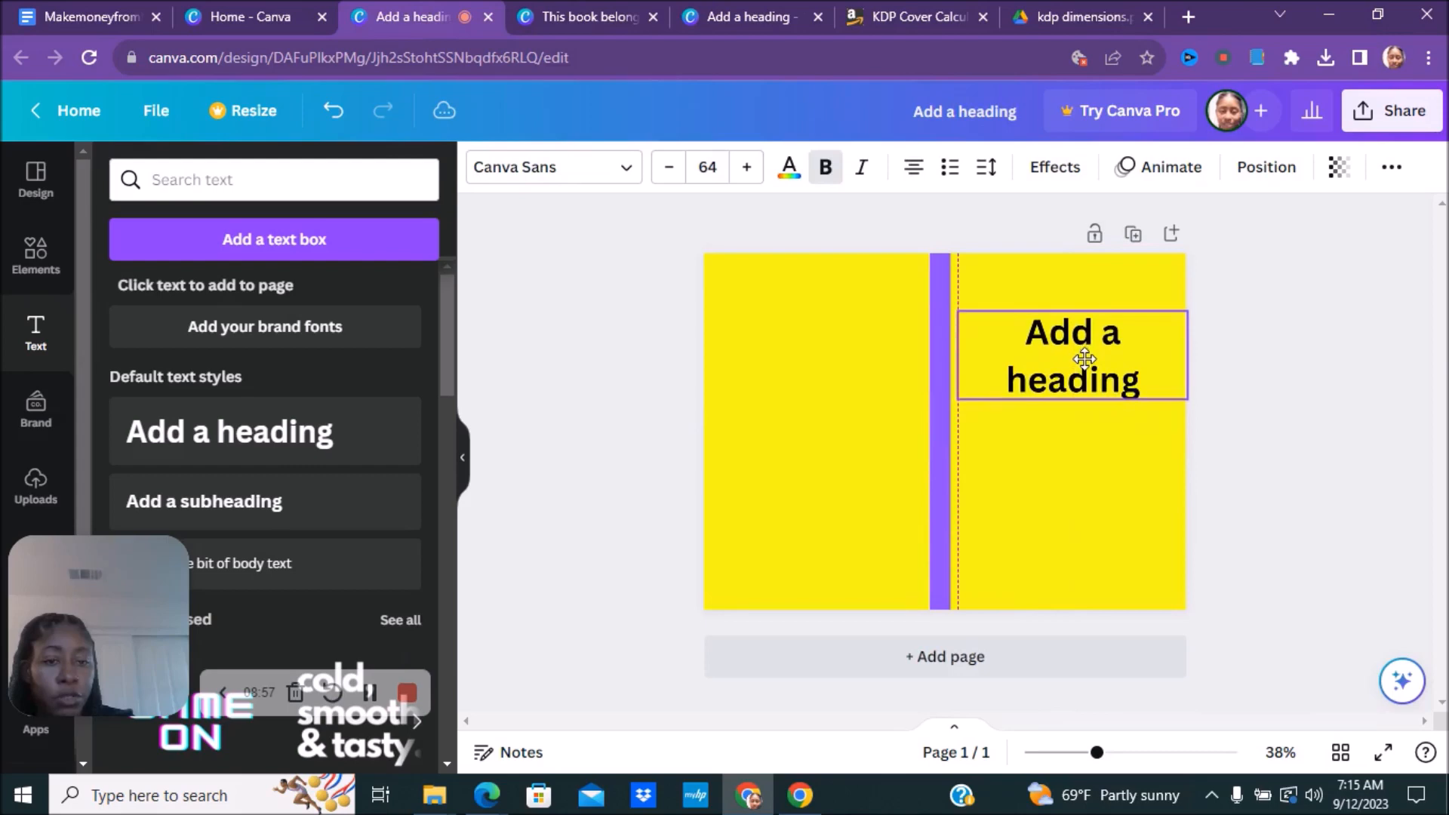
left_click(1314, 465)
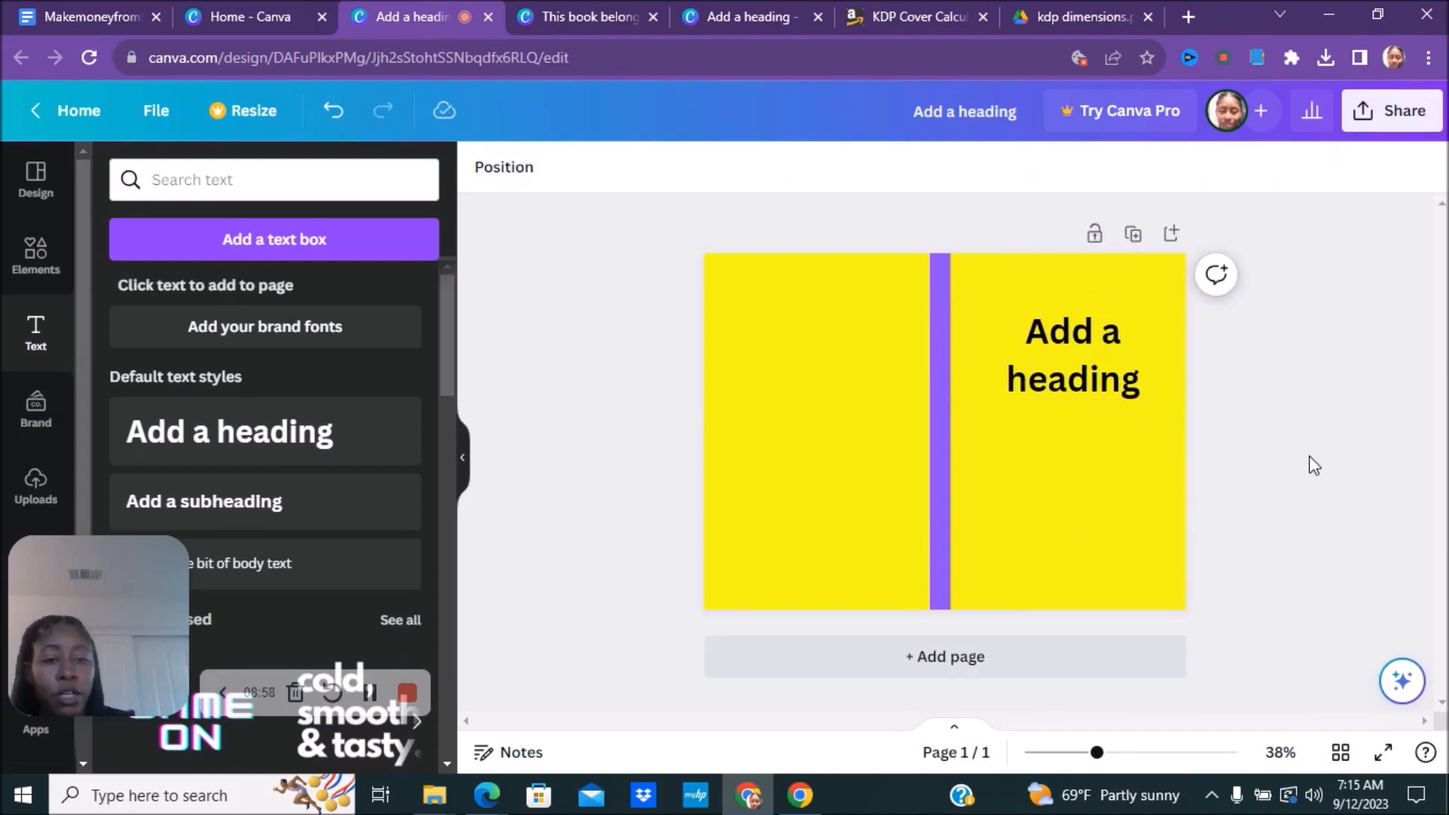
Step: Replace the front-cover heading text with "Gratitude Journal"
double_click(1079, 377)
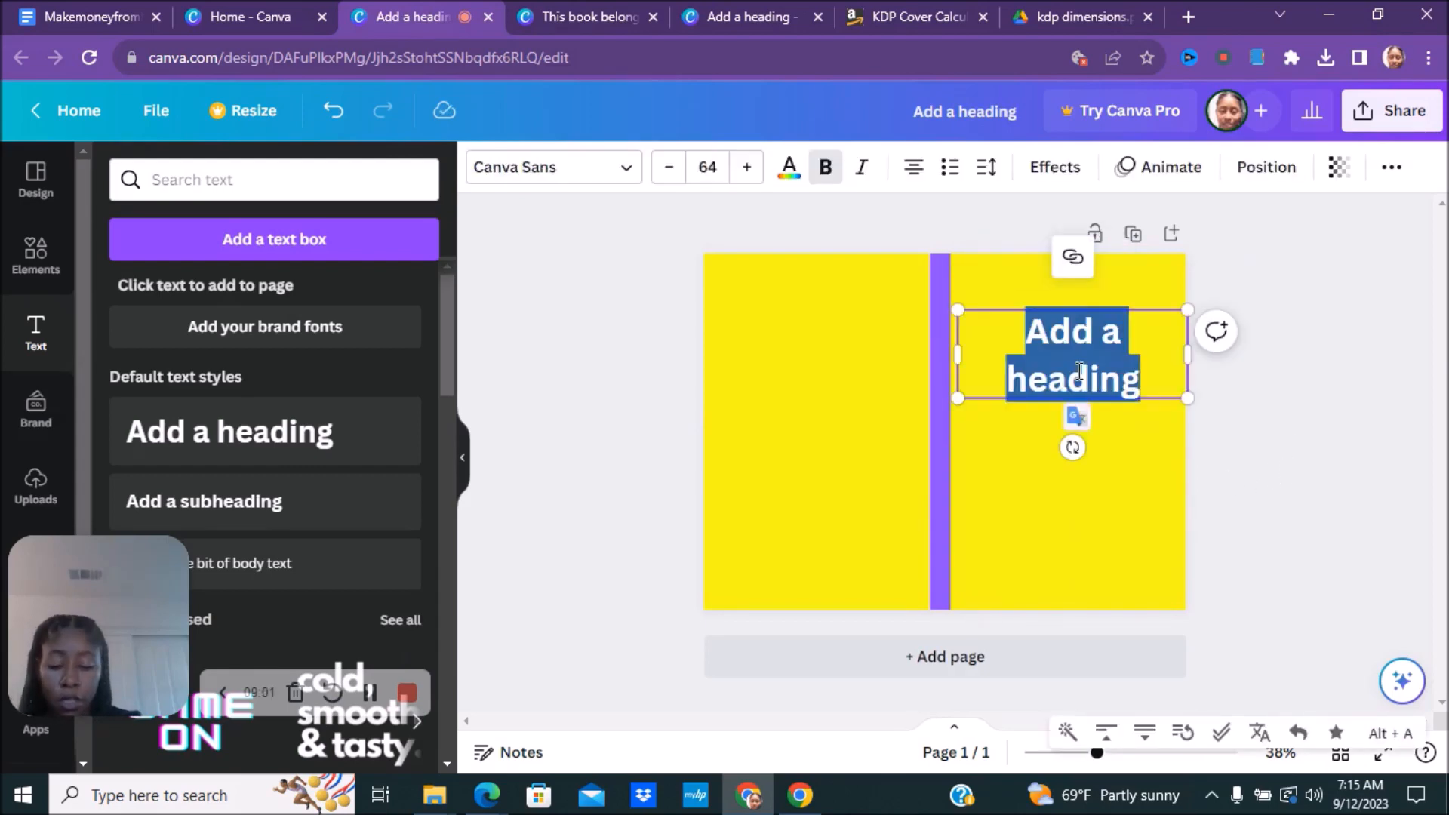
type("Gratitude Journal")
left_click(1268, 432)
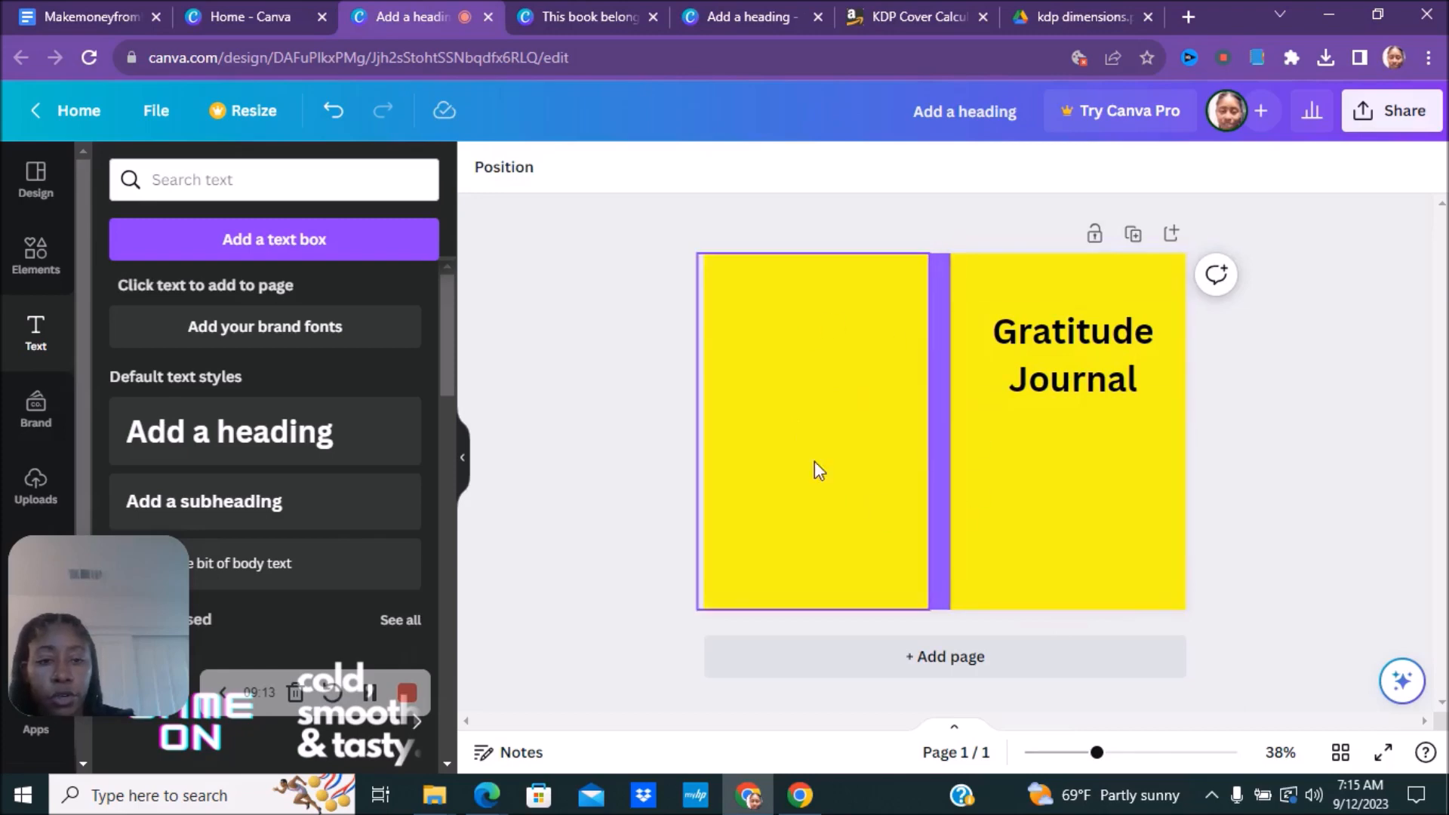
Step: Switch to the notebook interior design and look through its uploaded images for the 6.125 x 9.25 margin template
left_click_drag(446, 314, 737, 405)
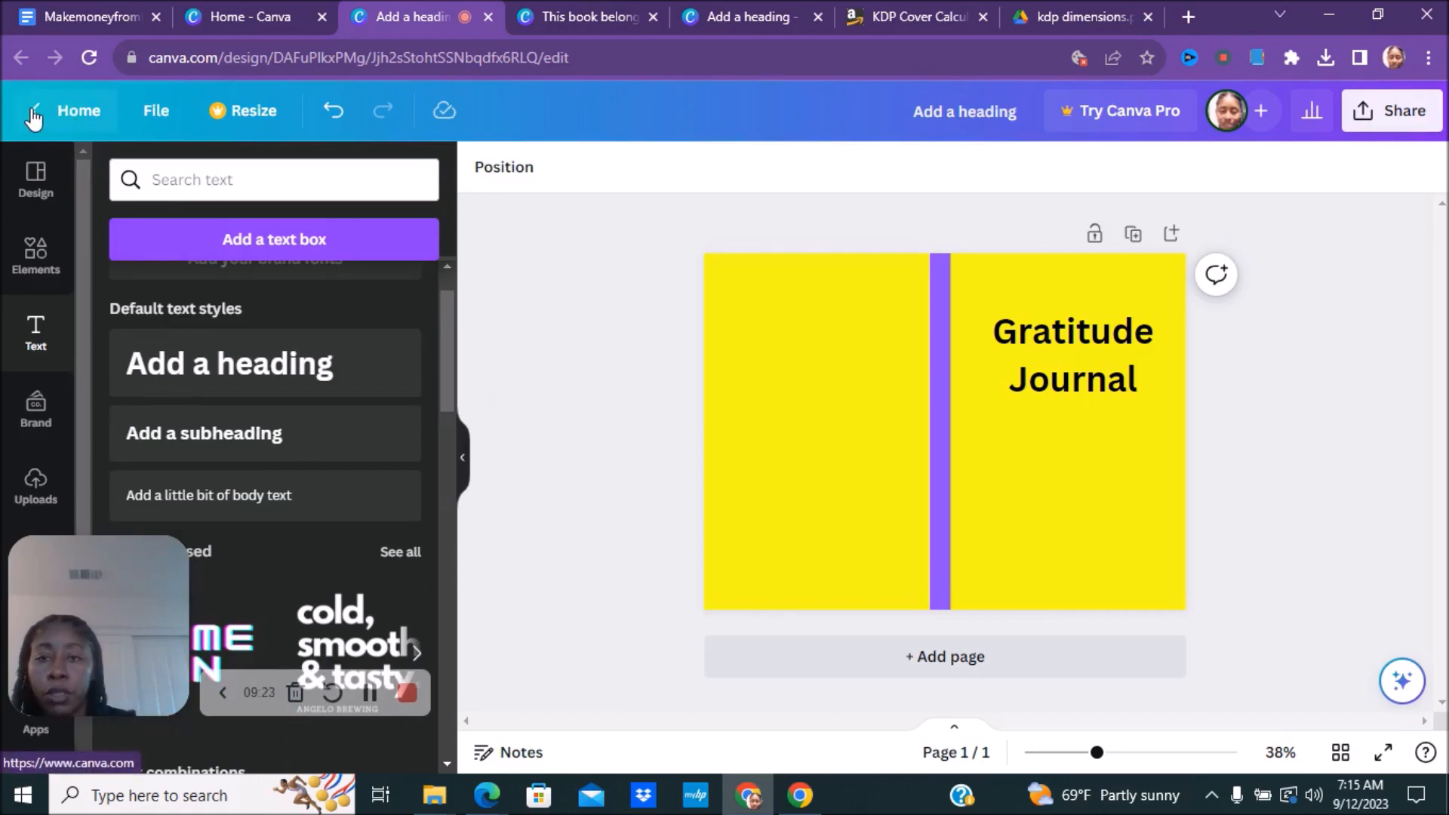
left_click(589, 6)
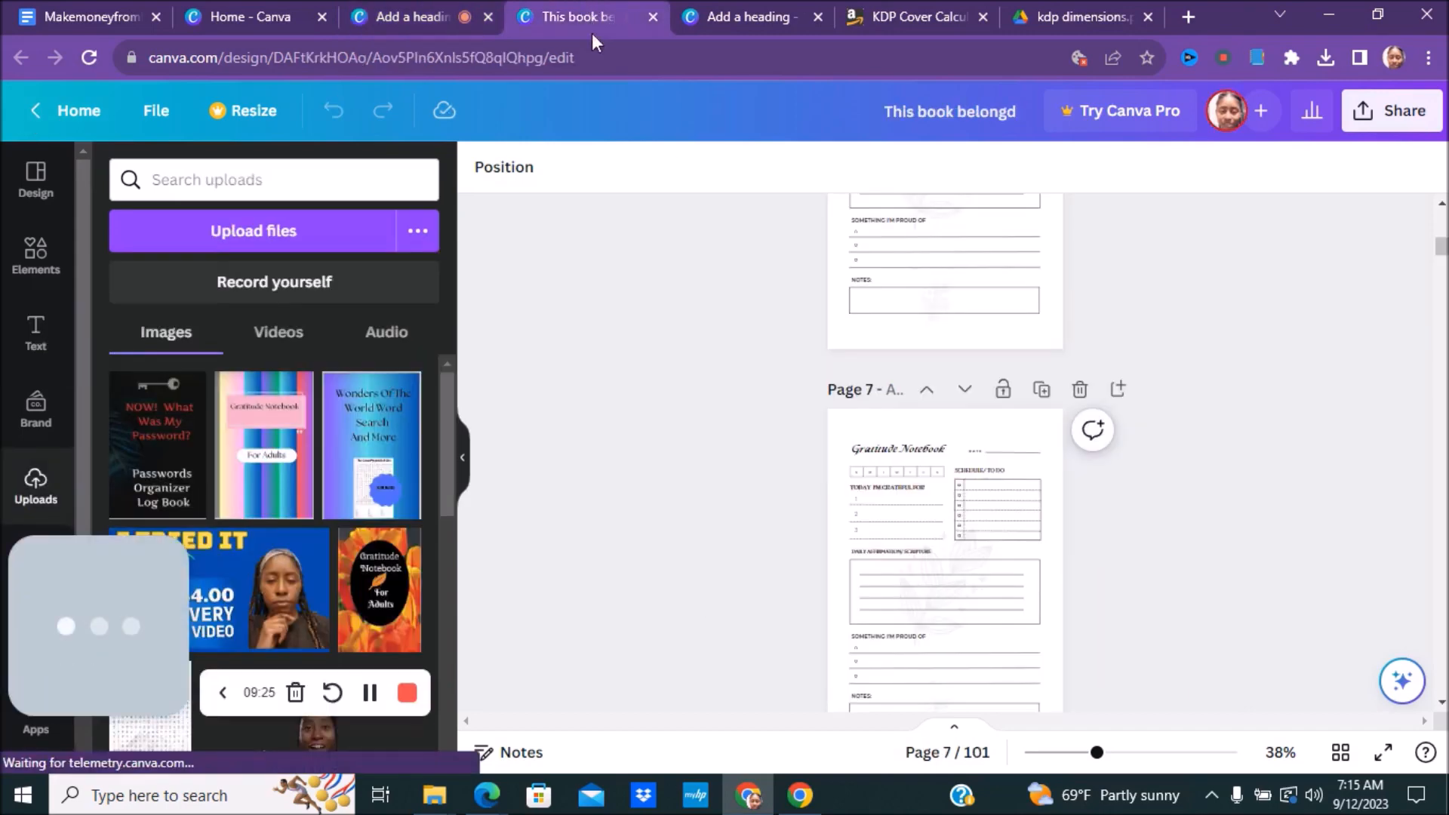
scroll(645, 475, "up", 7)
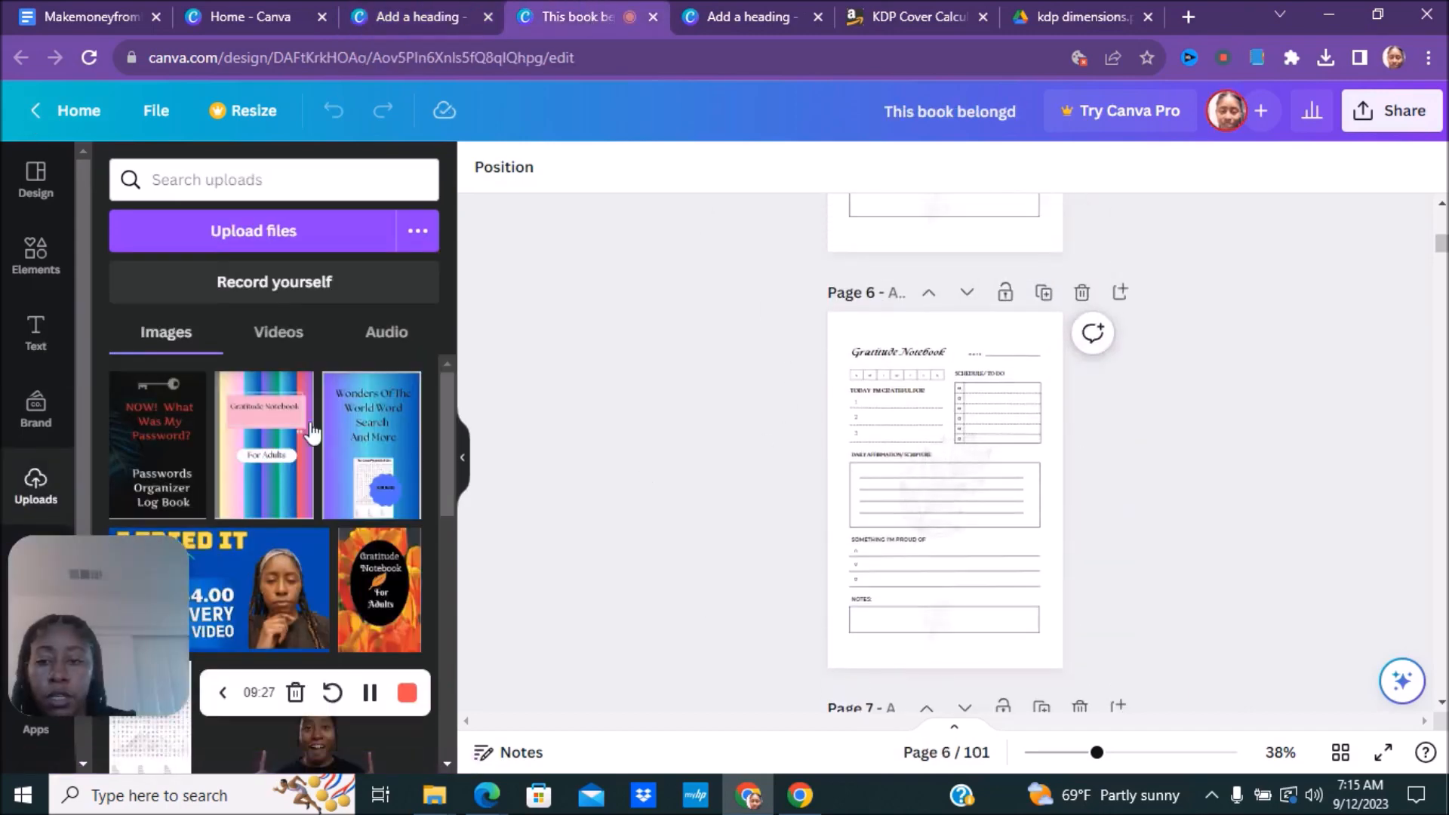
left_click_drag(447, 400, 443, 592)
mouse_move(391, 582)
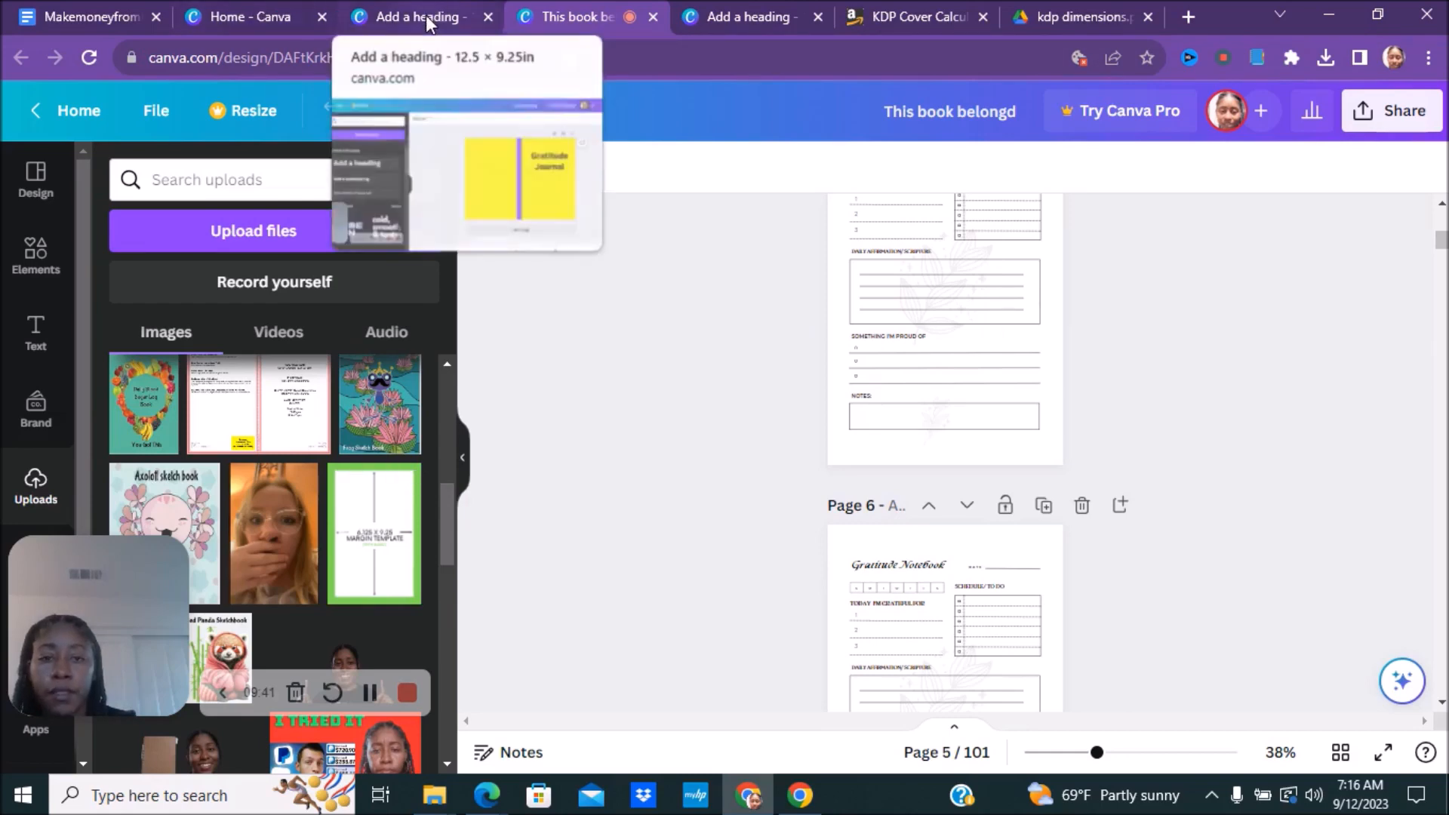
Step: Create a new blank design from the recent custom size 6.125 × 9.25 in
left_click(265, 19)
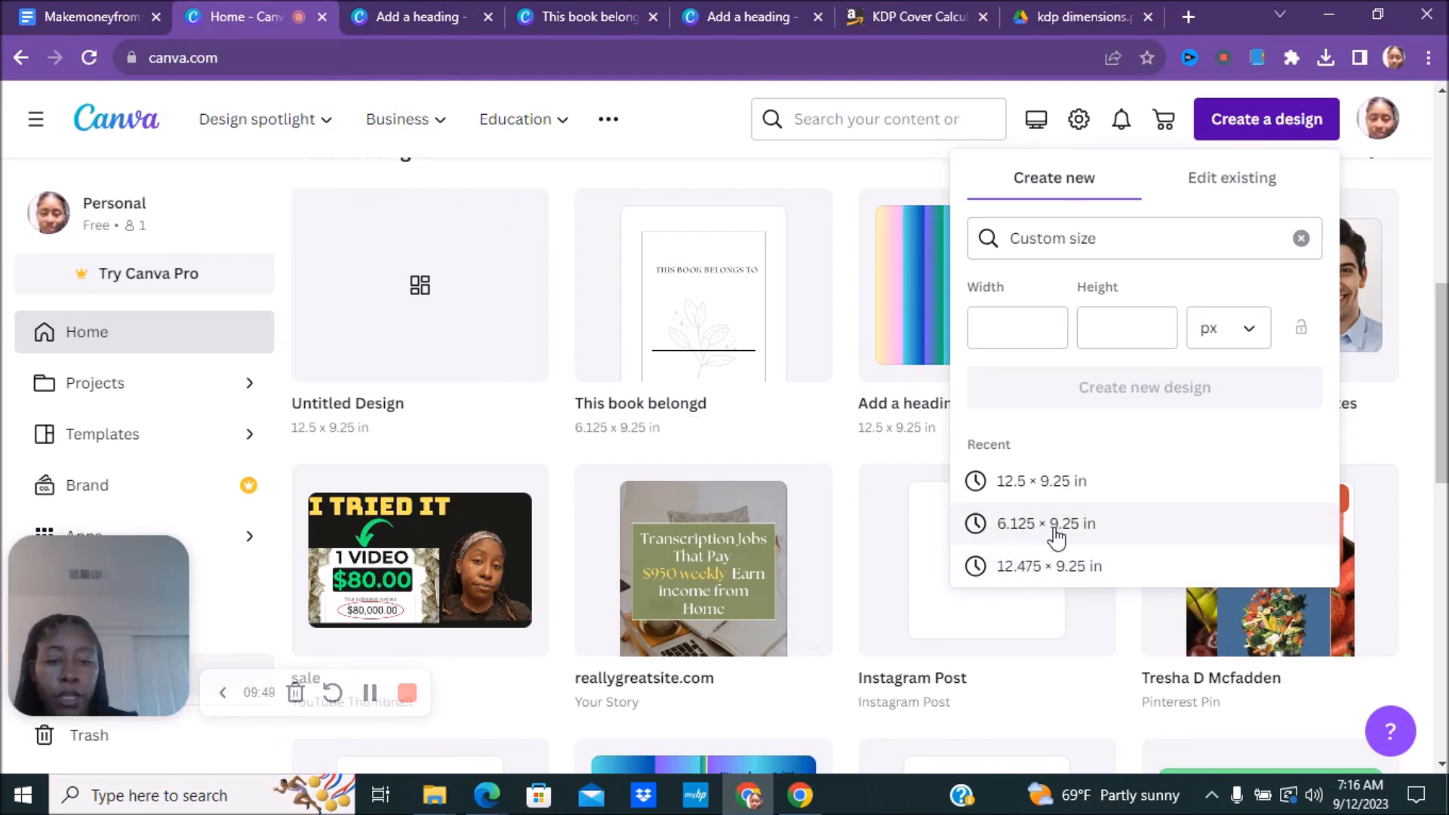
left_click(1064, 526)
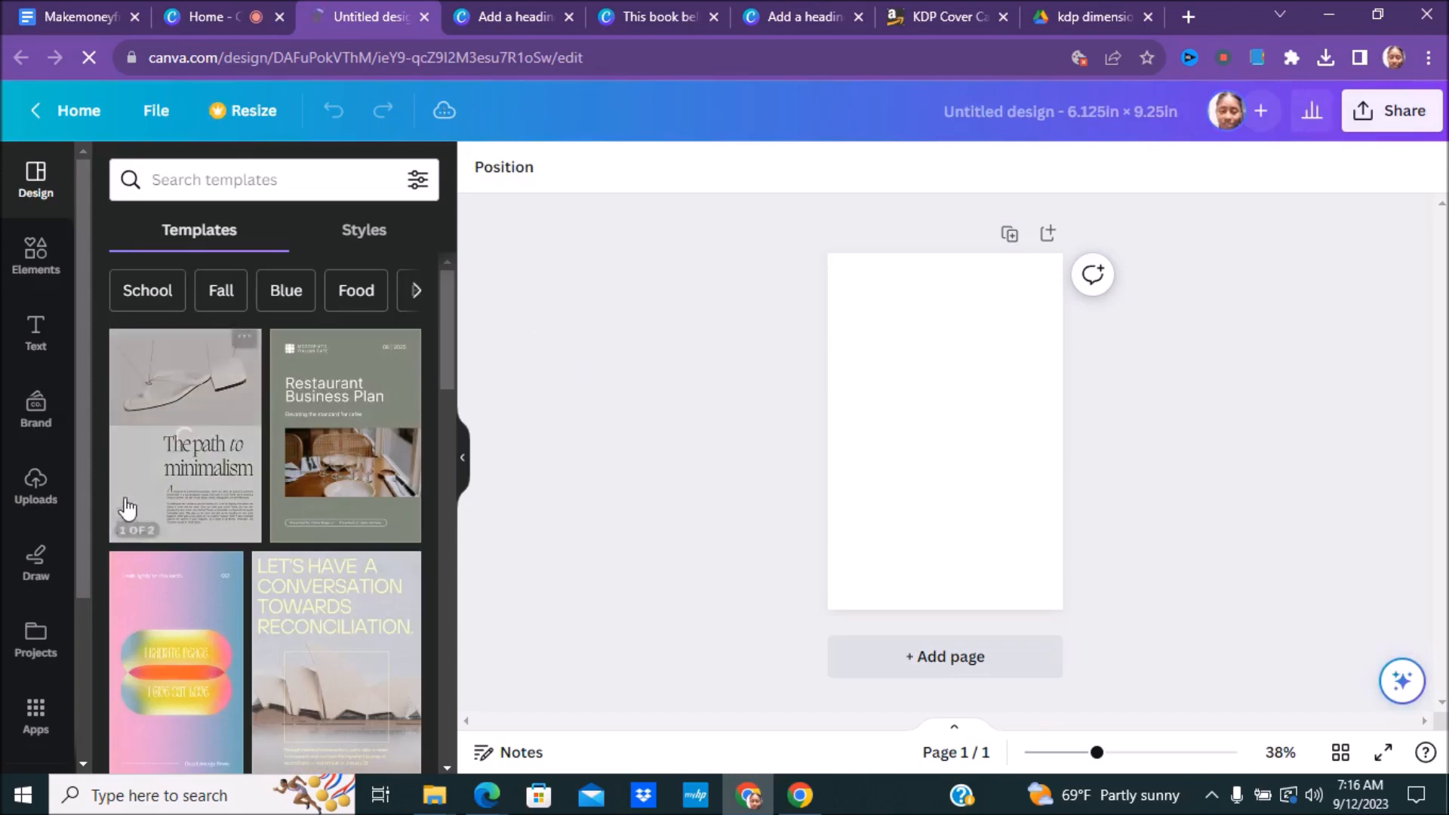
Step: Add the uploaded 6.125 x 9.25 margin template image to the page and enlarge it to fill the whole page
left_click(56, 495)
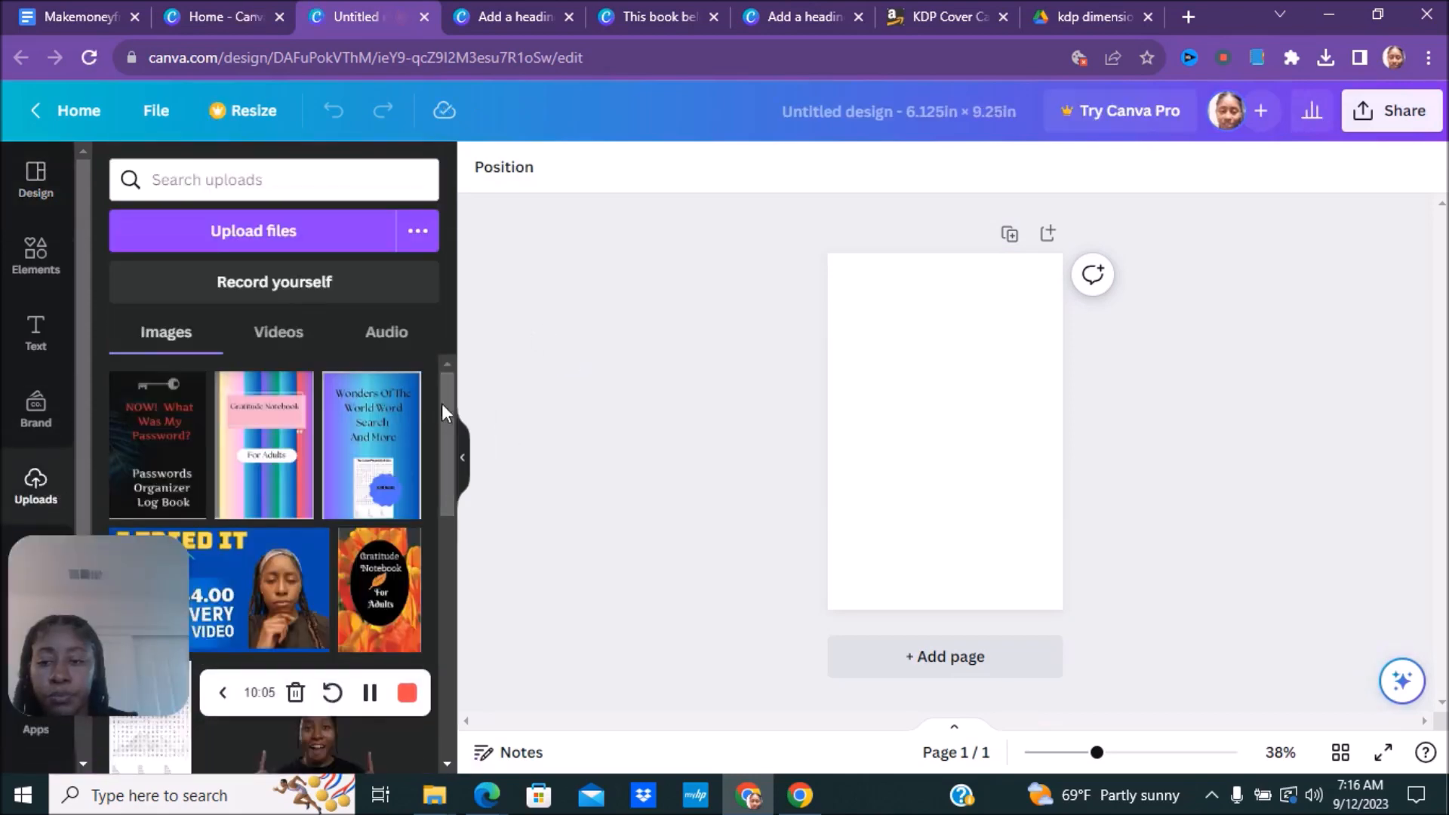
left_click_drag(450, 411, 451, 574)
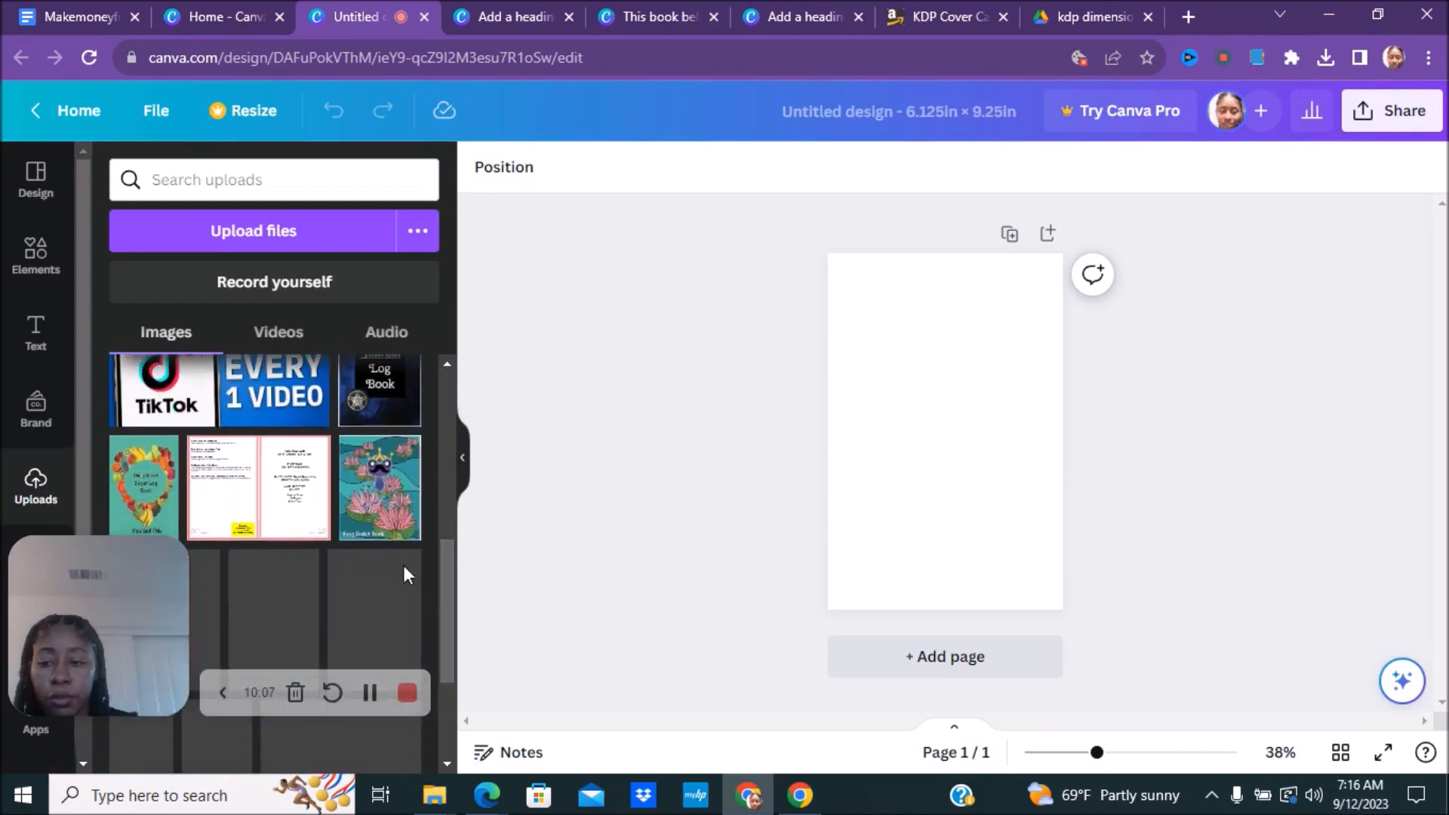
scroll(442, 575, "down", 2)
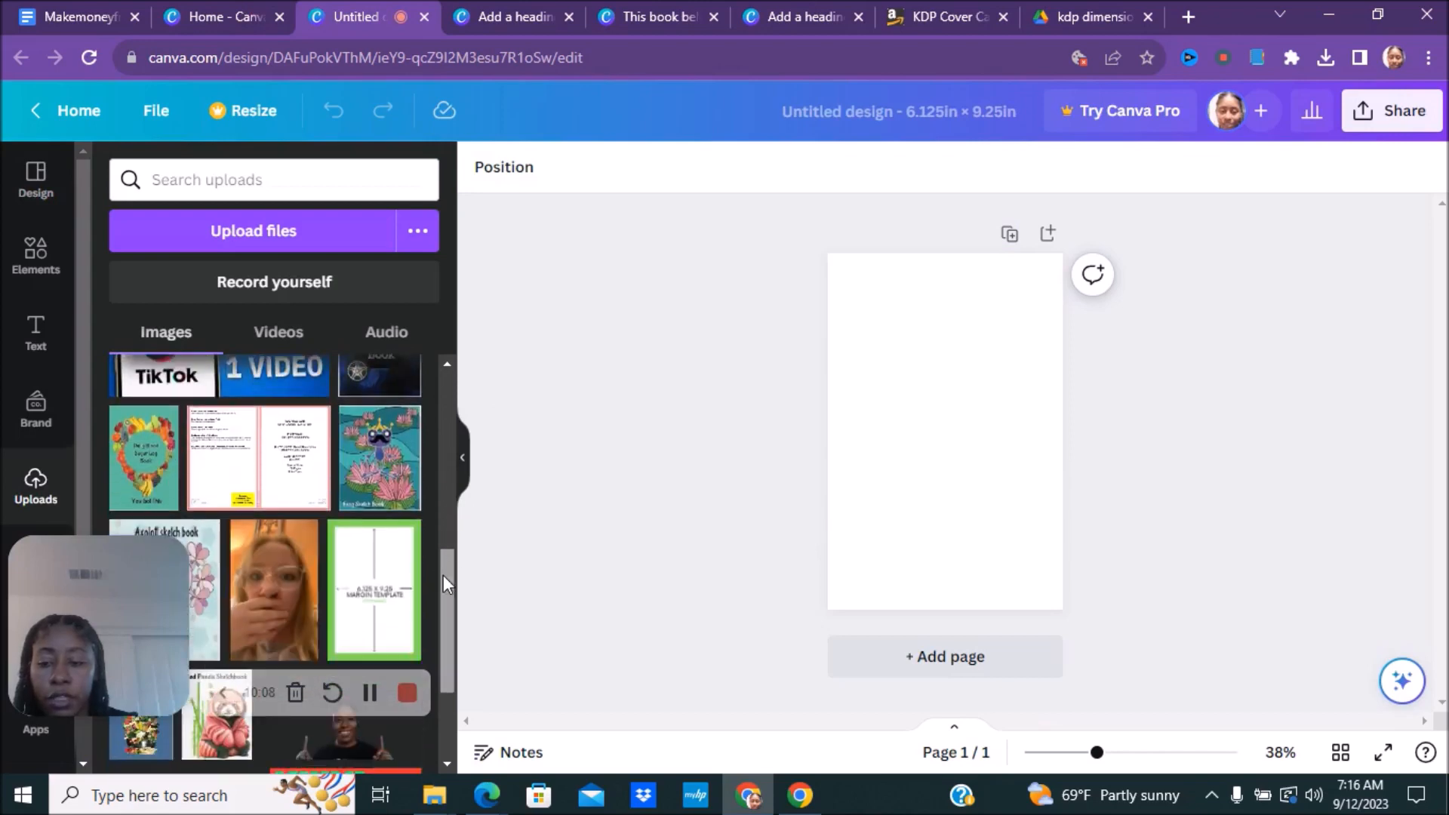
left_click(384, 574)
left_click_drag(859, 299, 828, 253)
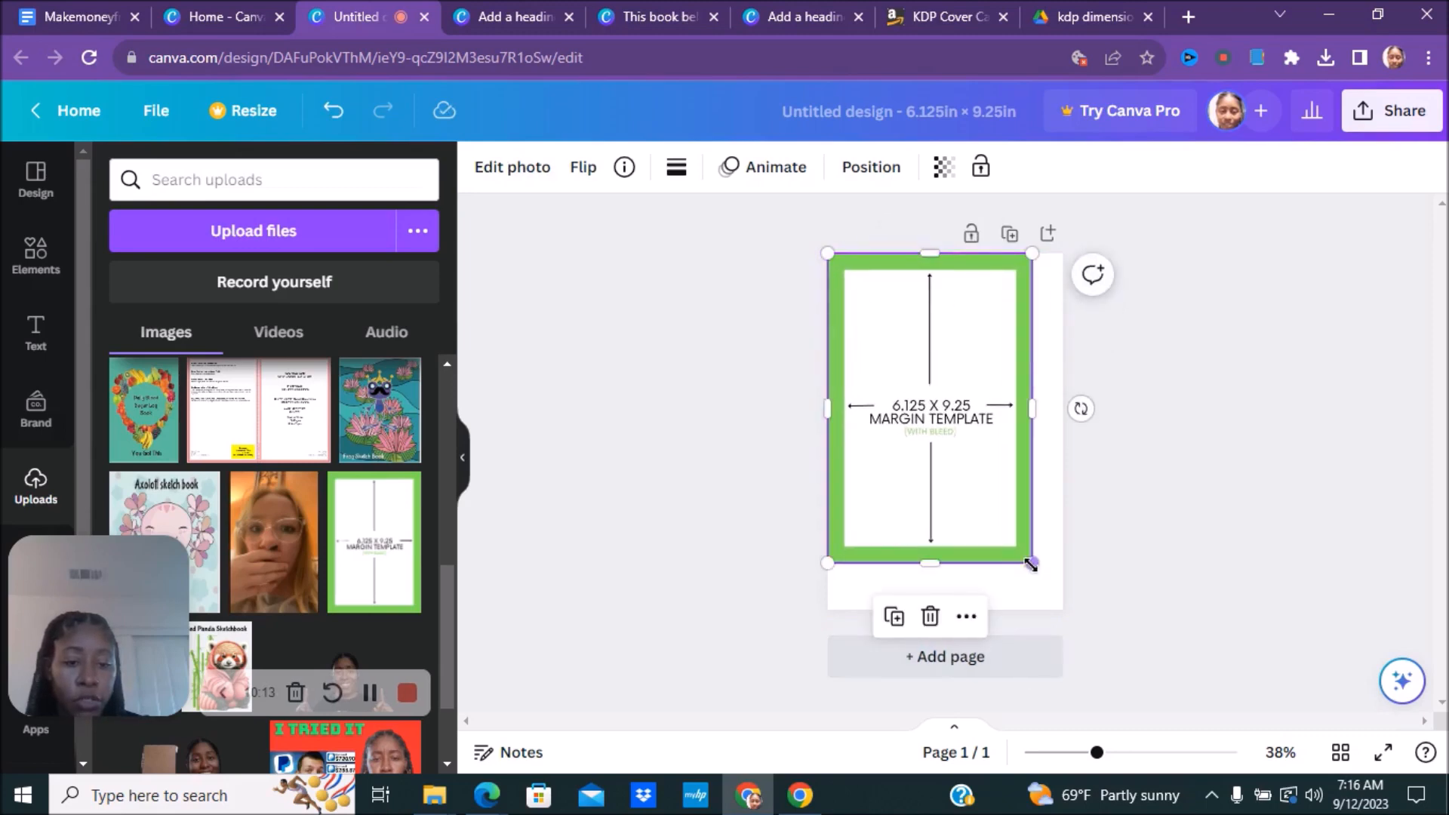
left_click_drag(1032, 564, 1062, 608)
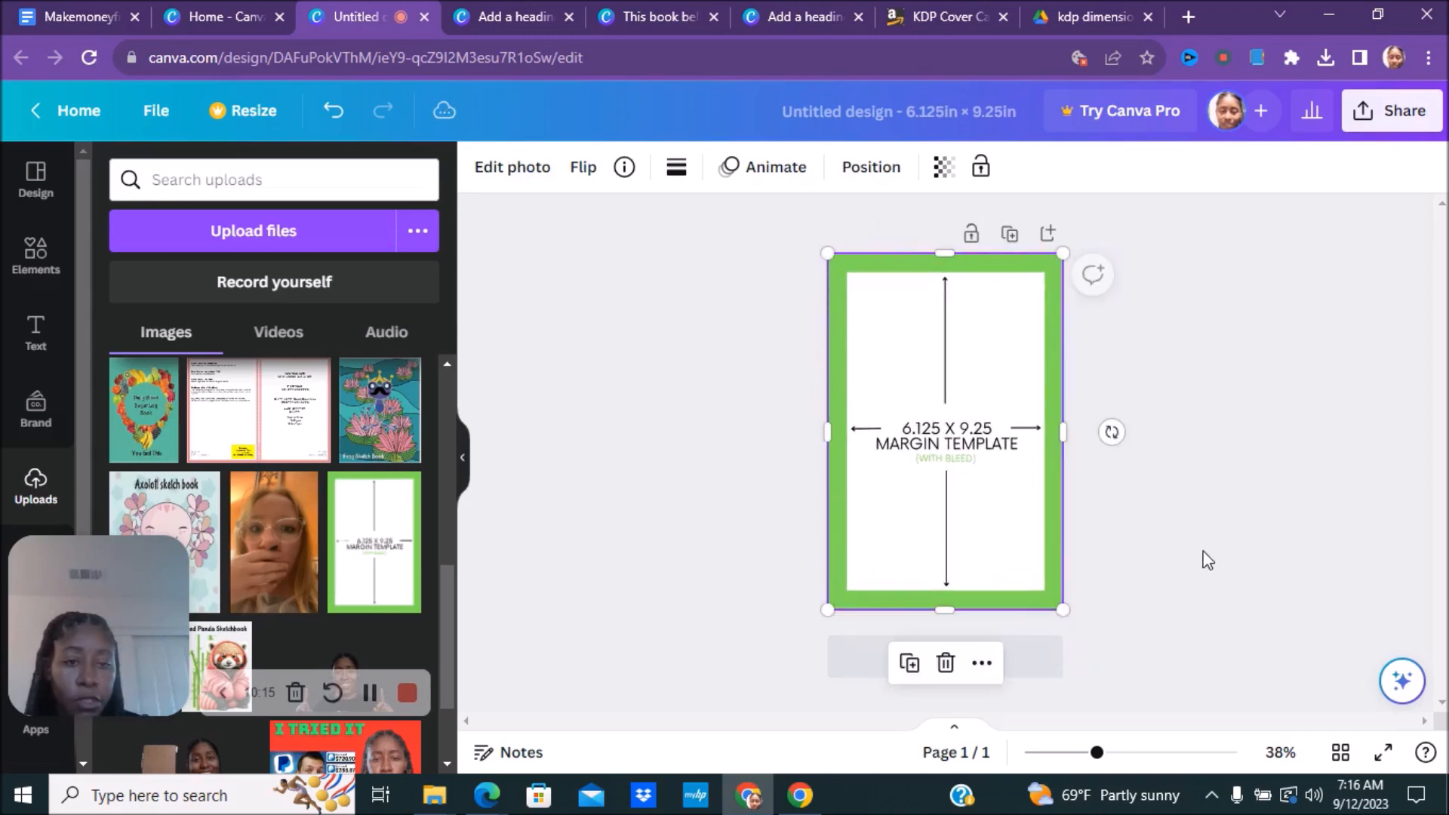
left_click(1200, 557)
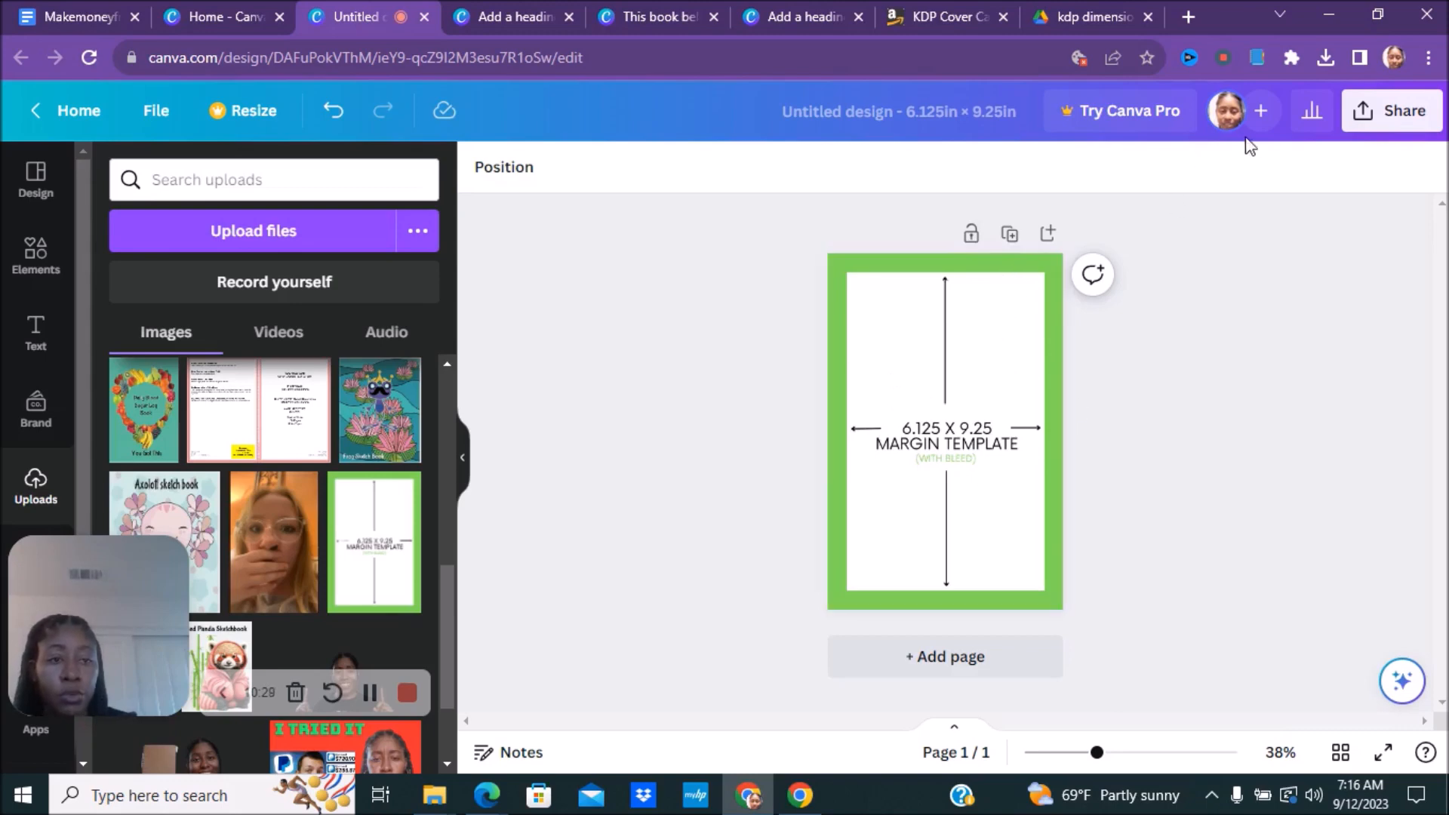
Step: Set the margin template image's transparency to 10
left_click(924, 377)
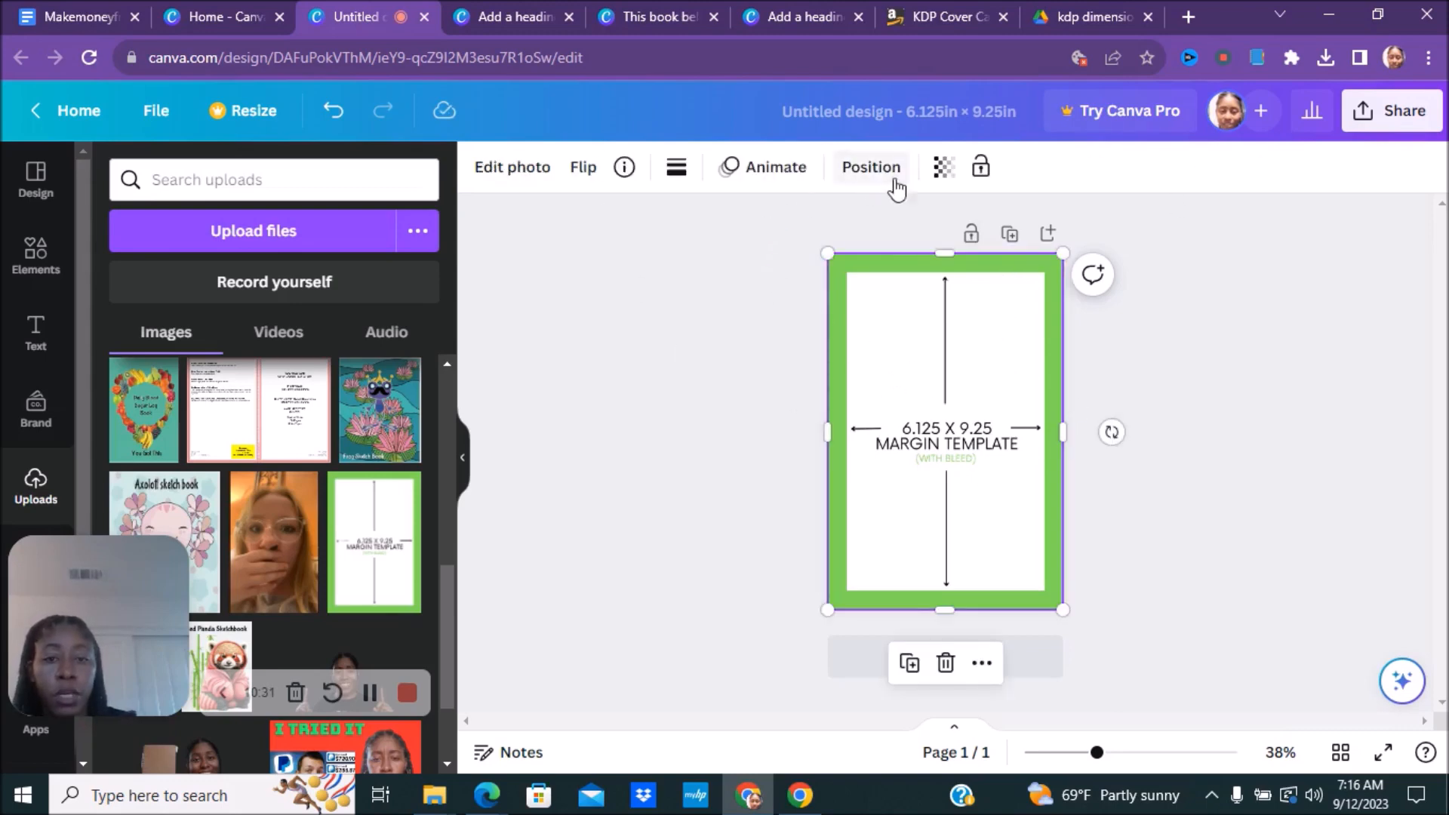
left_click(944, 174)
left_click_drag(948, 265, 764, 288)
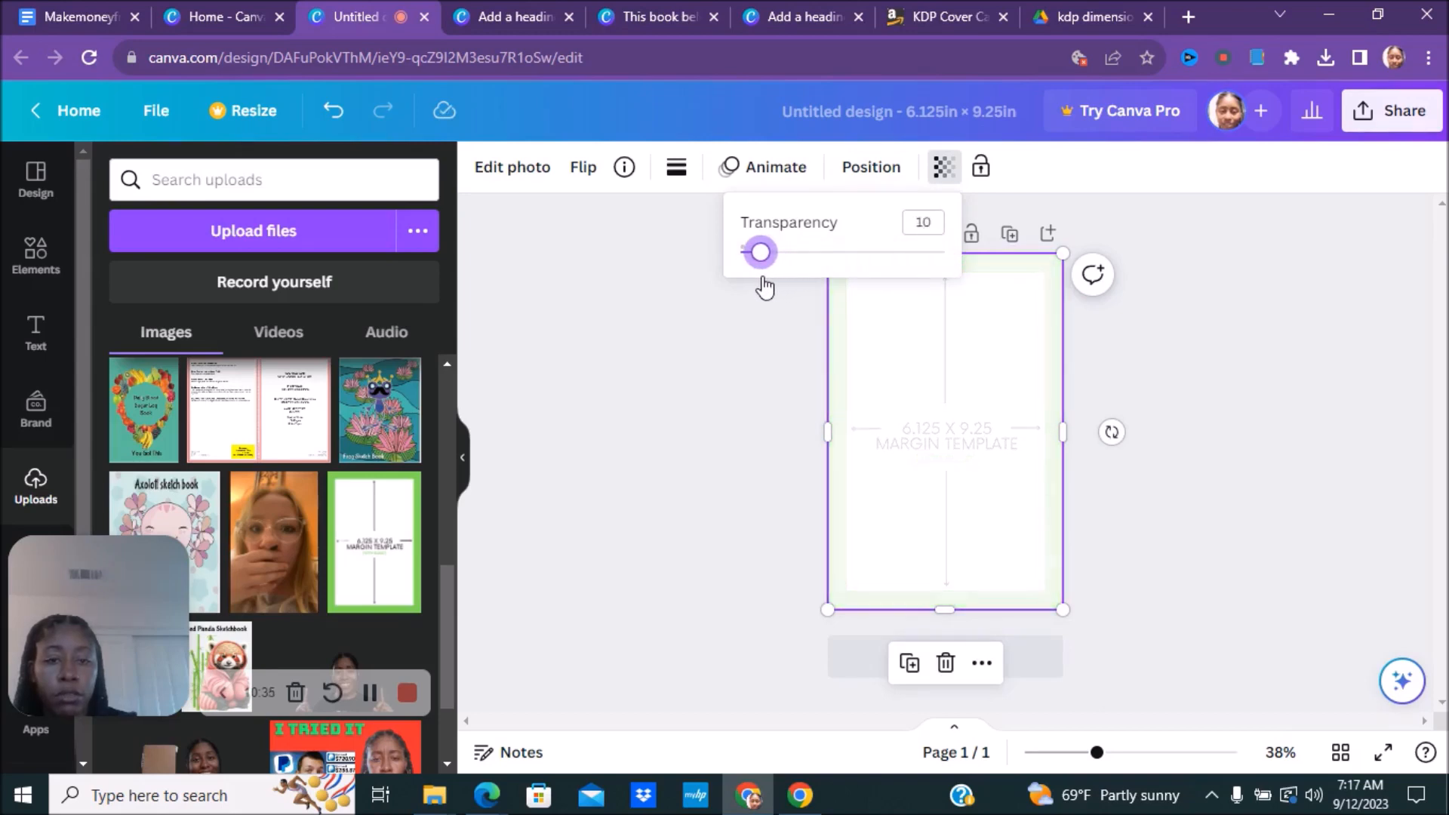
left_click(1175, 585)
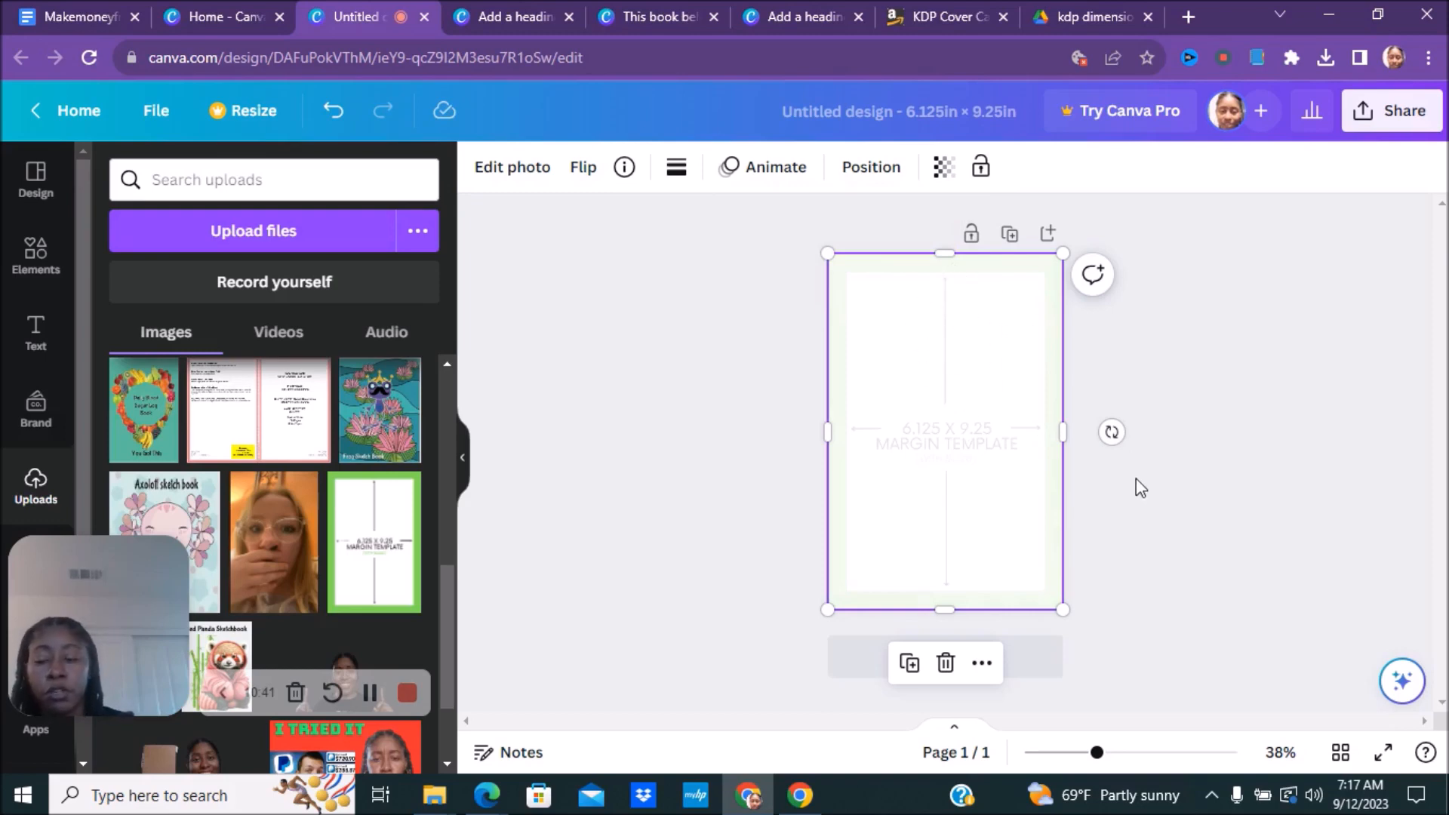
Step: Search the templates for "Gratitude Journal pages" and apply the pink watercolor "Today I'm grateful for..." page
left_click(24, 185)
left_click(275, 185)
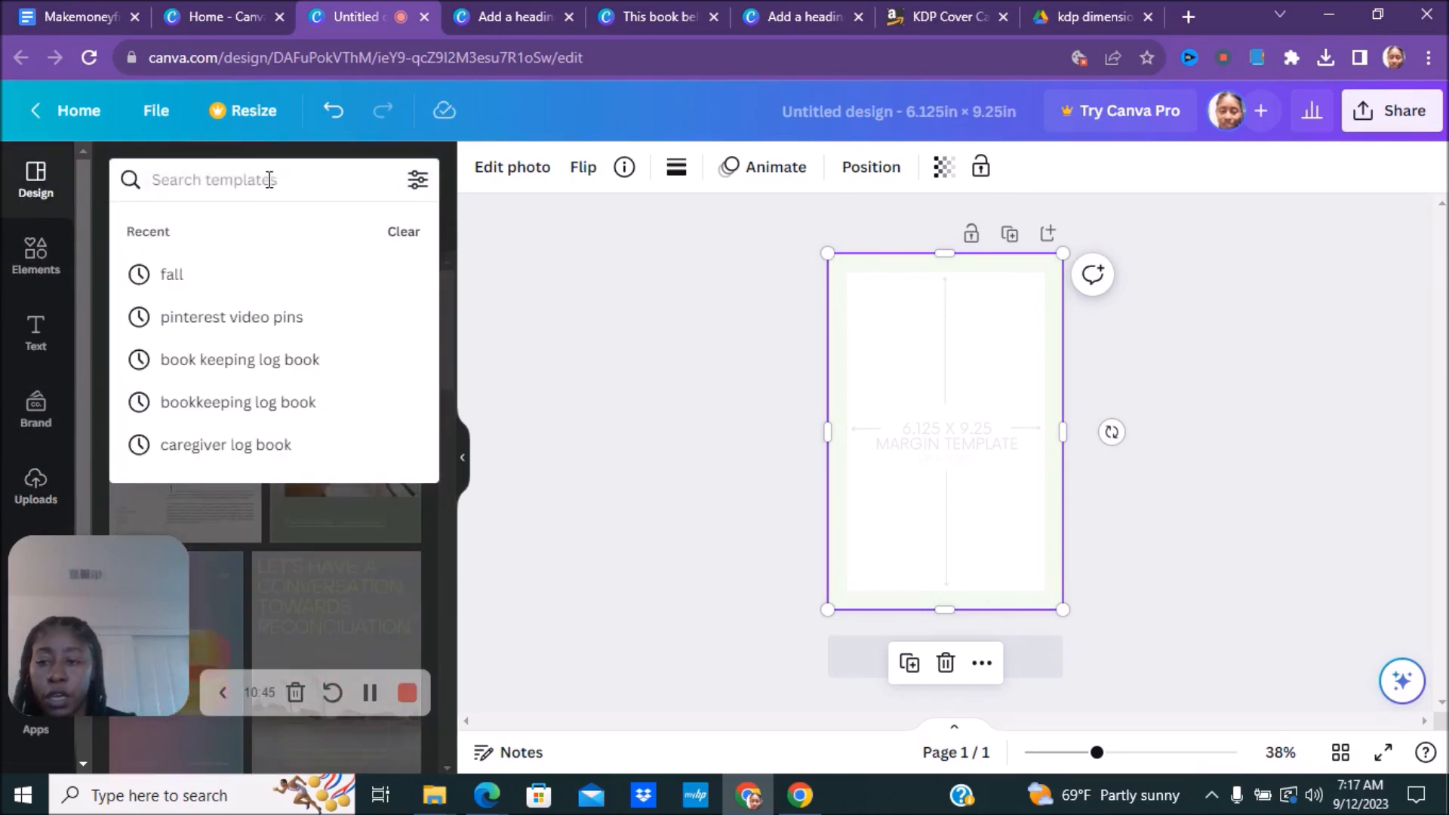
type("gratitude")
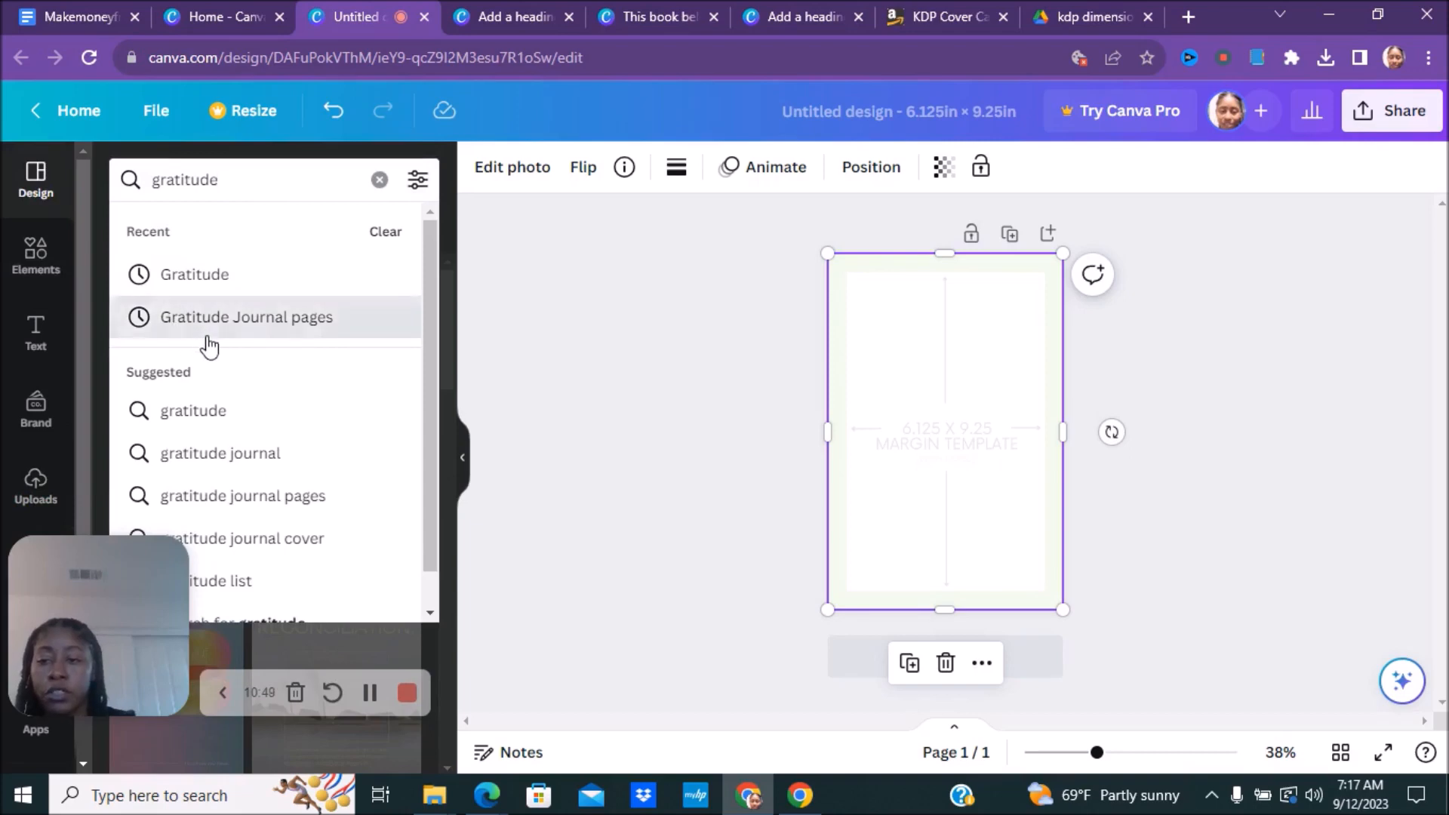
left_click(206, 341)
scroll(322, 425, "down", 3)
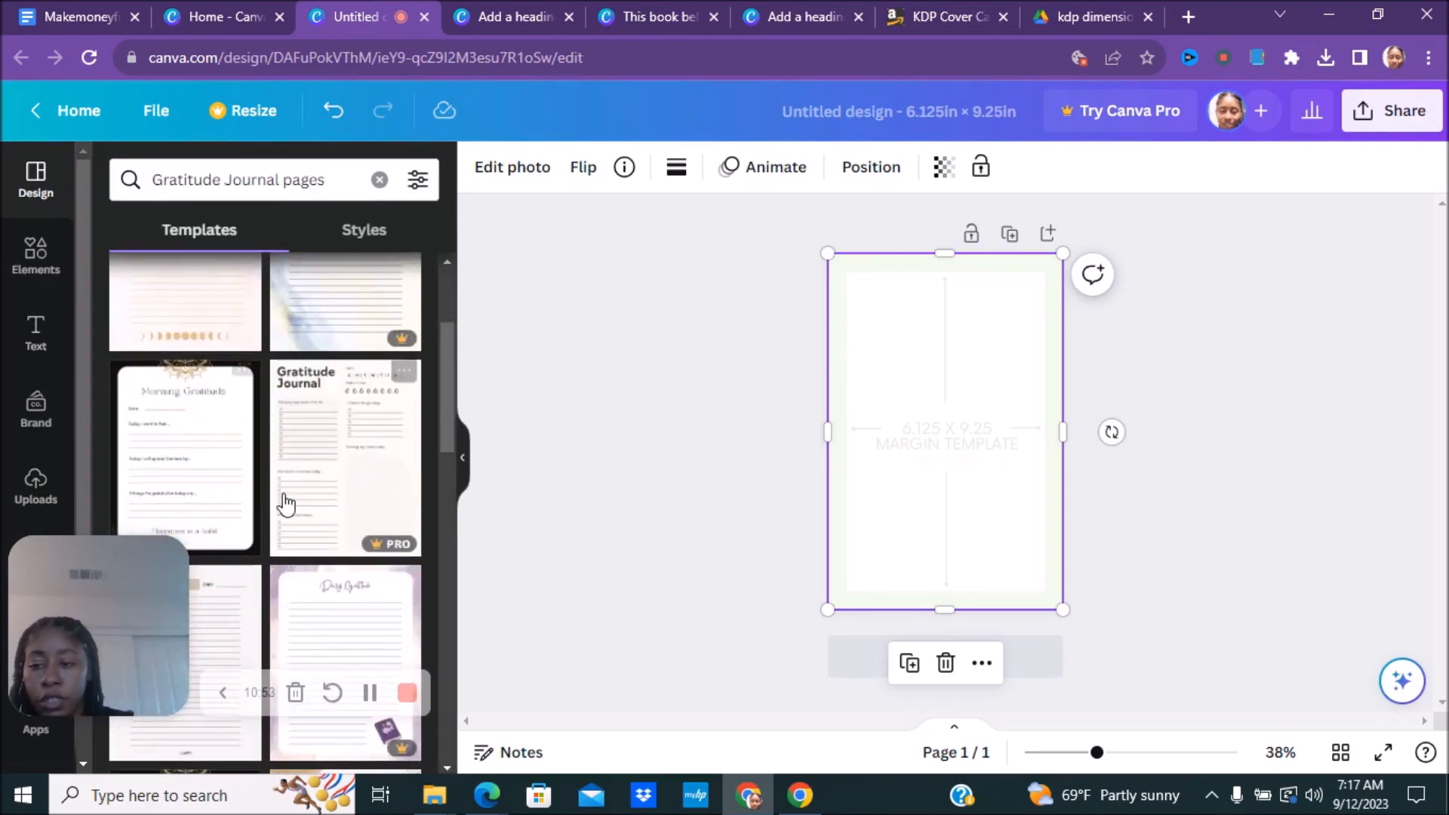
scroll(333, 488, "down", 3)
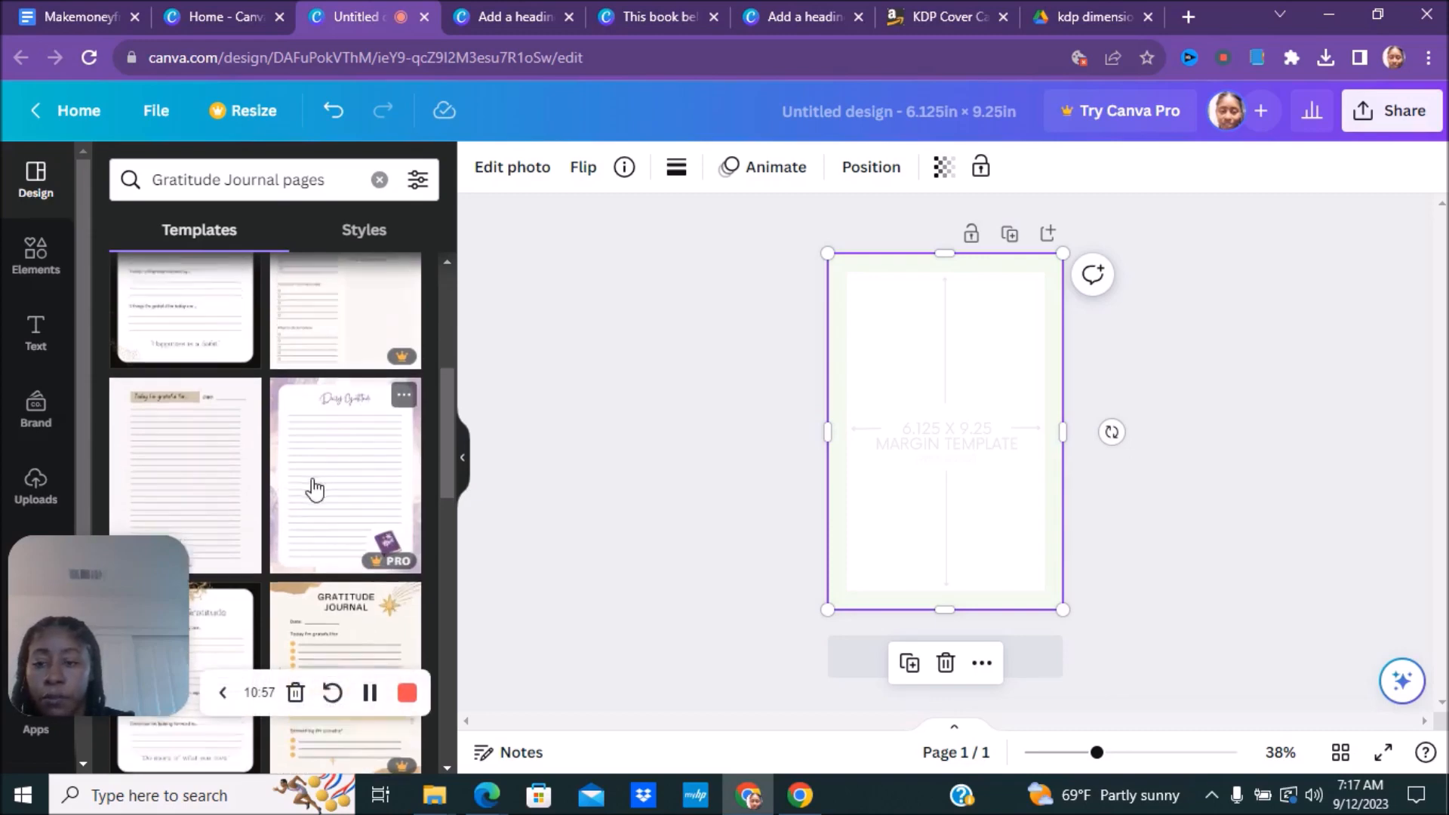
scroll(314, 506, "up", 5)
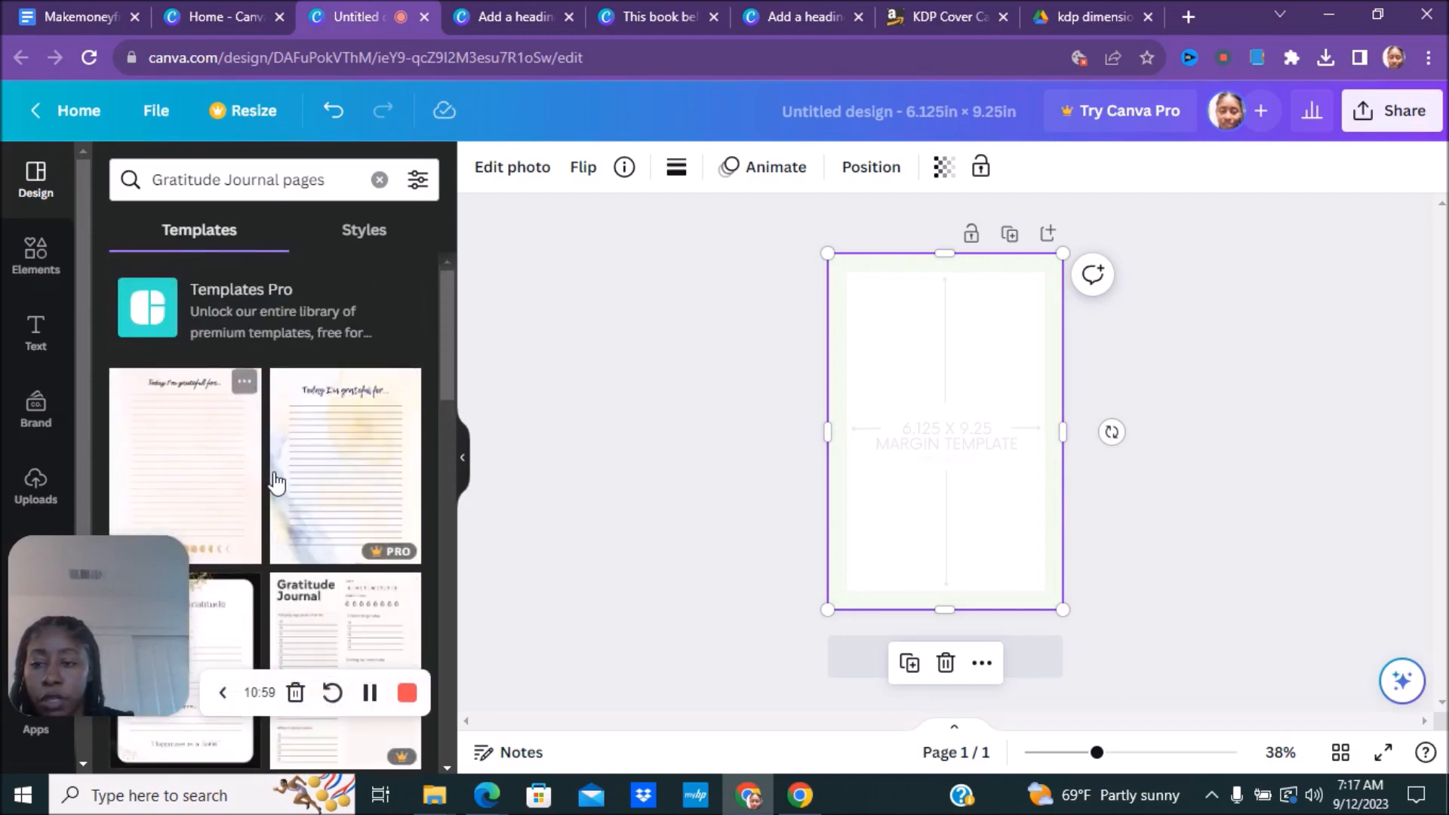
scroll(273, 475, "down", 2)
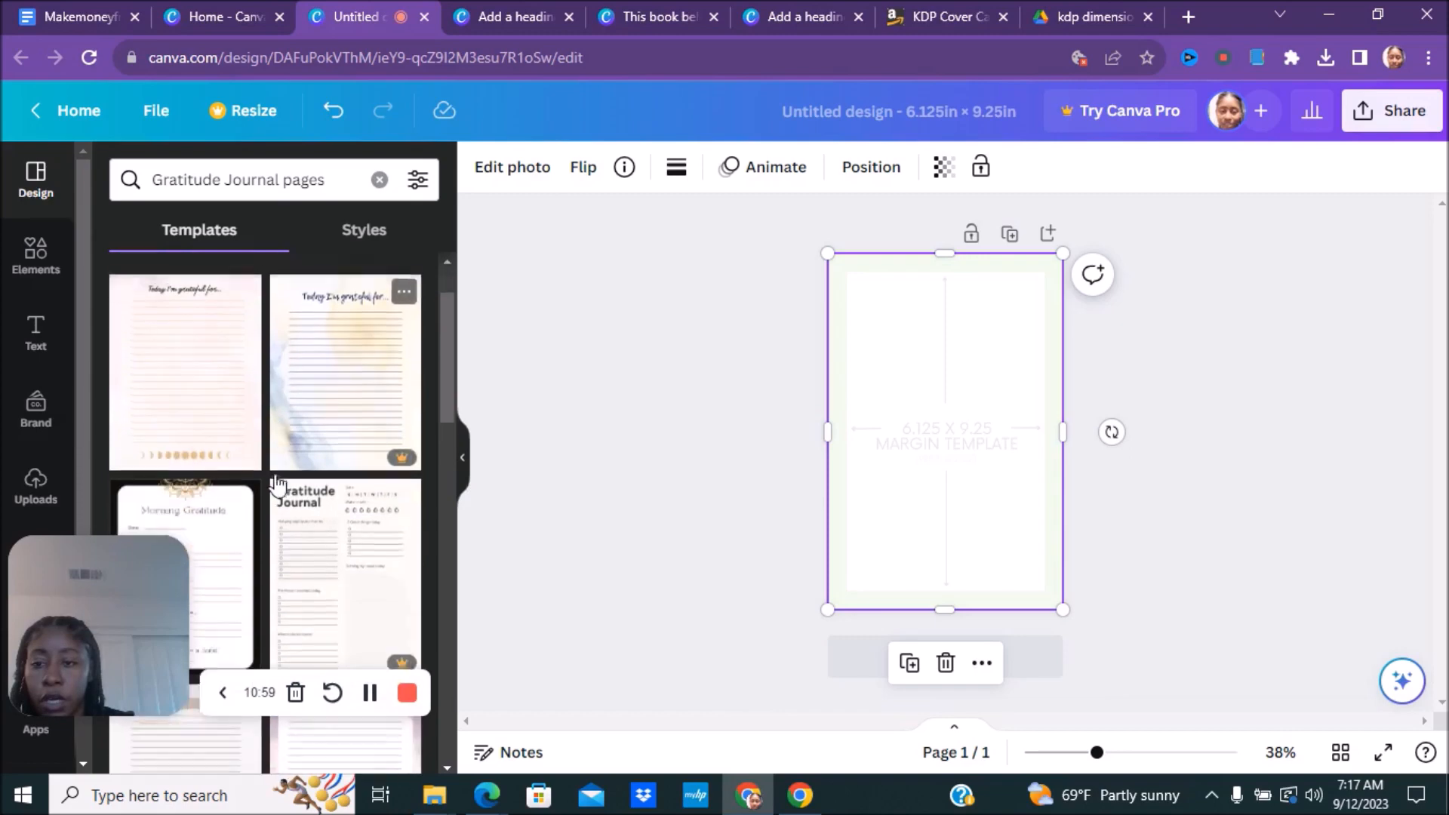
left_click(202, 347)
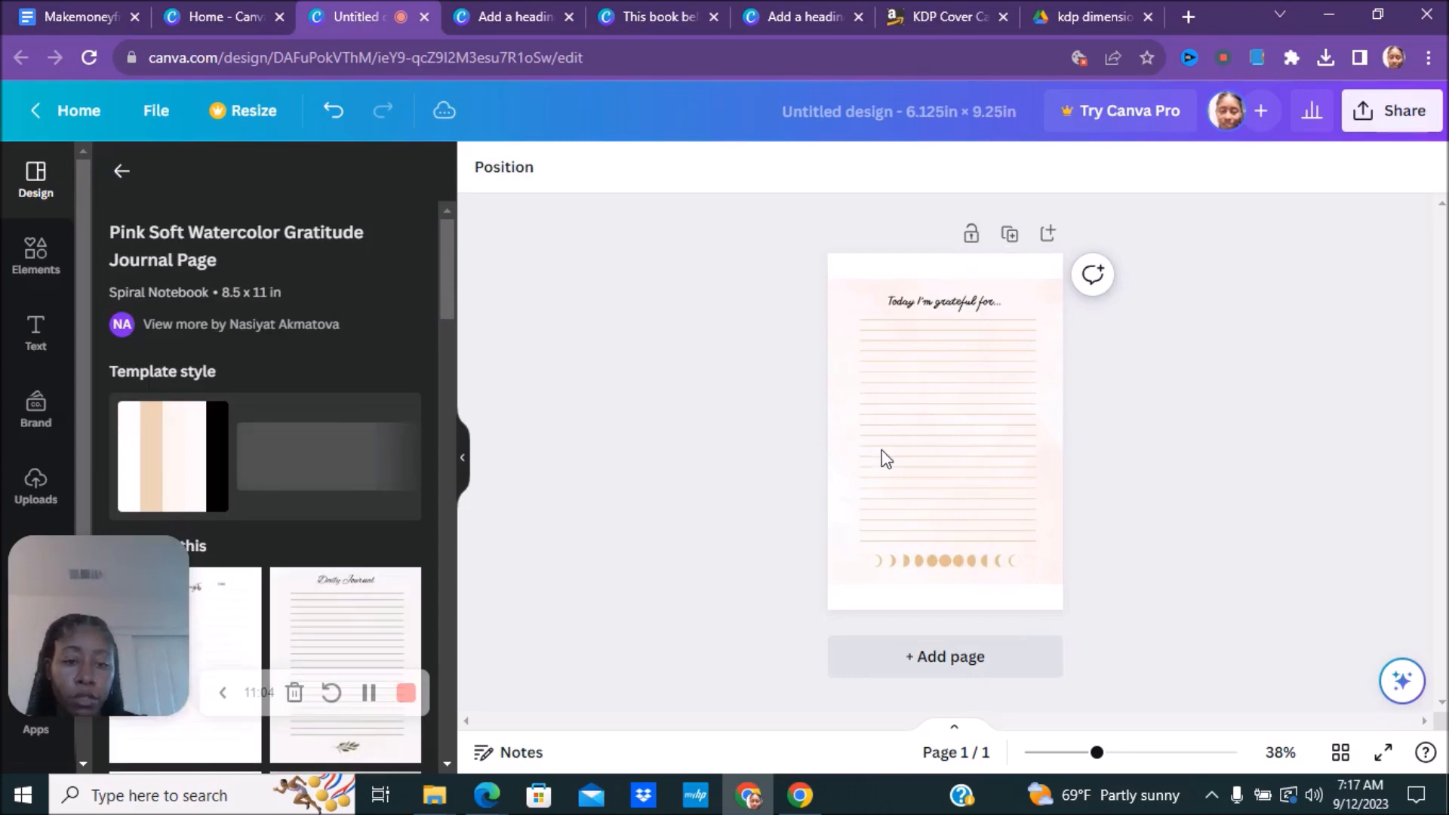
Step: Try to recolor the journal page's pink watercolor background with the white document color #FFFFFF
left_click(922, 282)
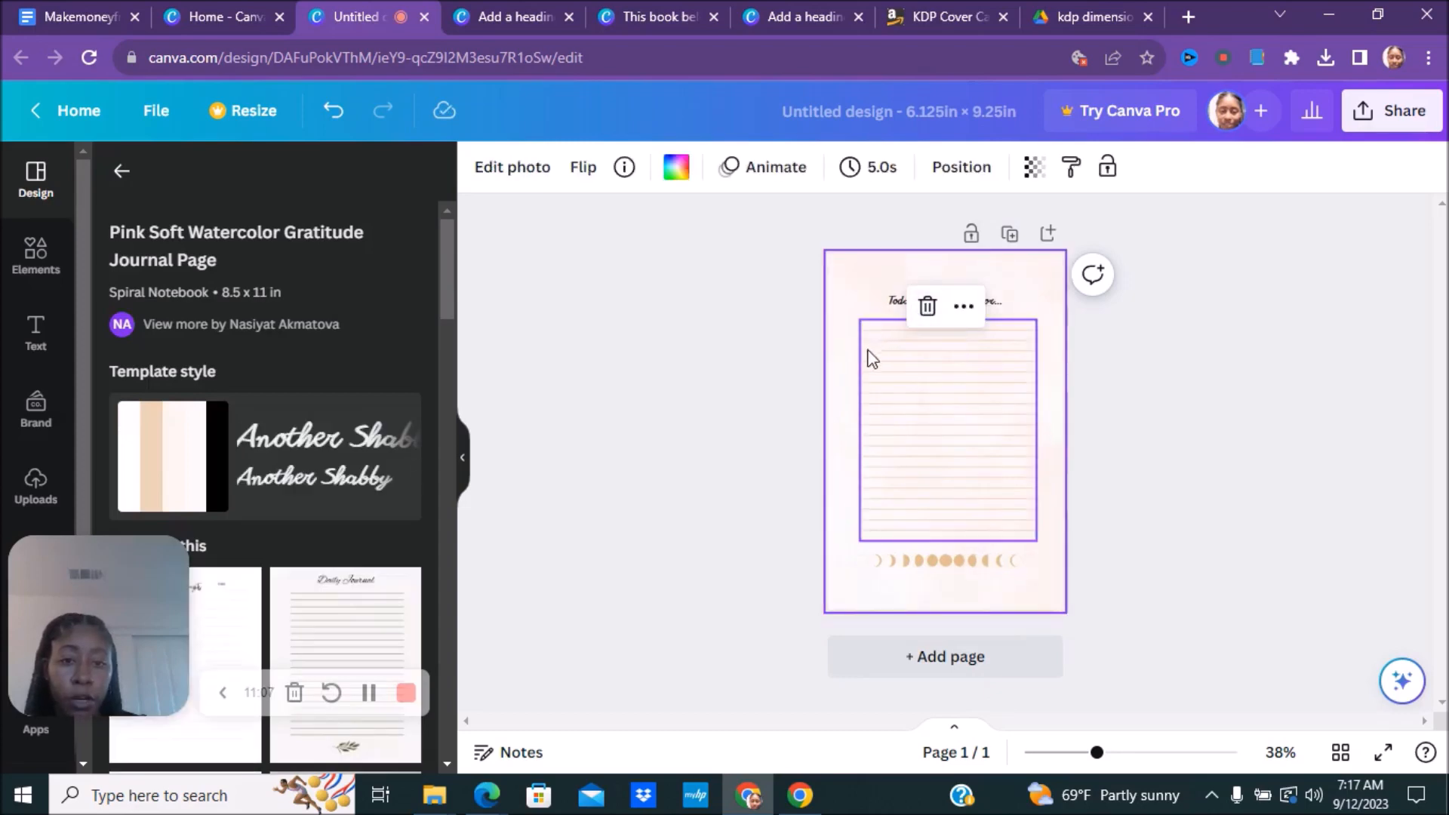
left_click(1238, 514)
left_click(1001, 459)
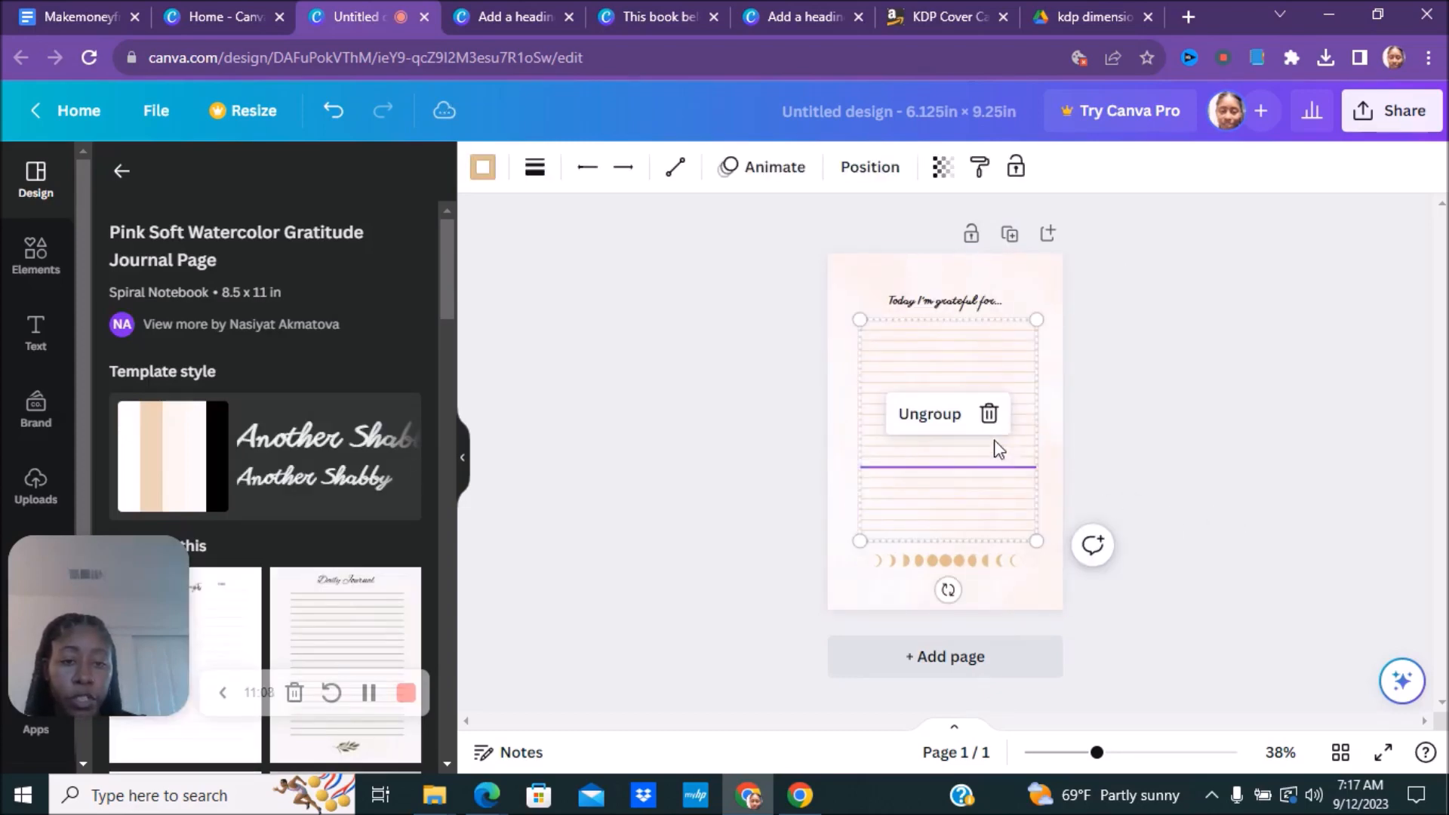
left_click(1024, 286)
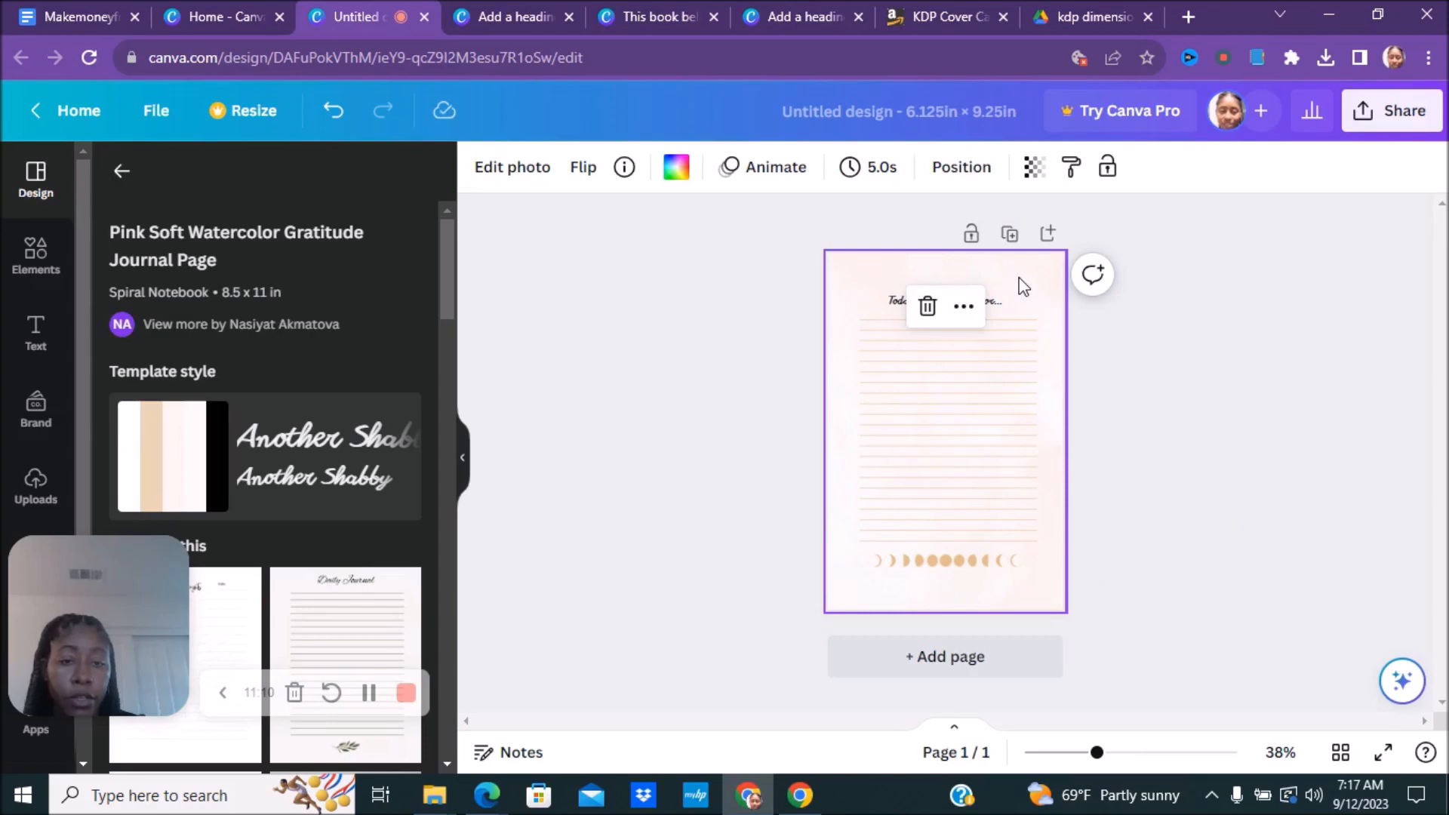
left_click(671, 181)
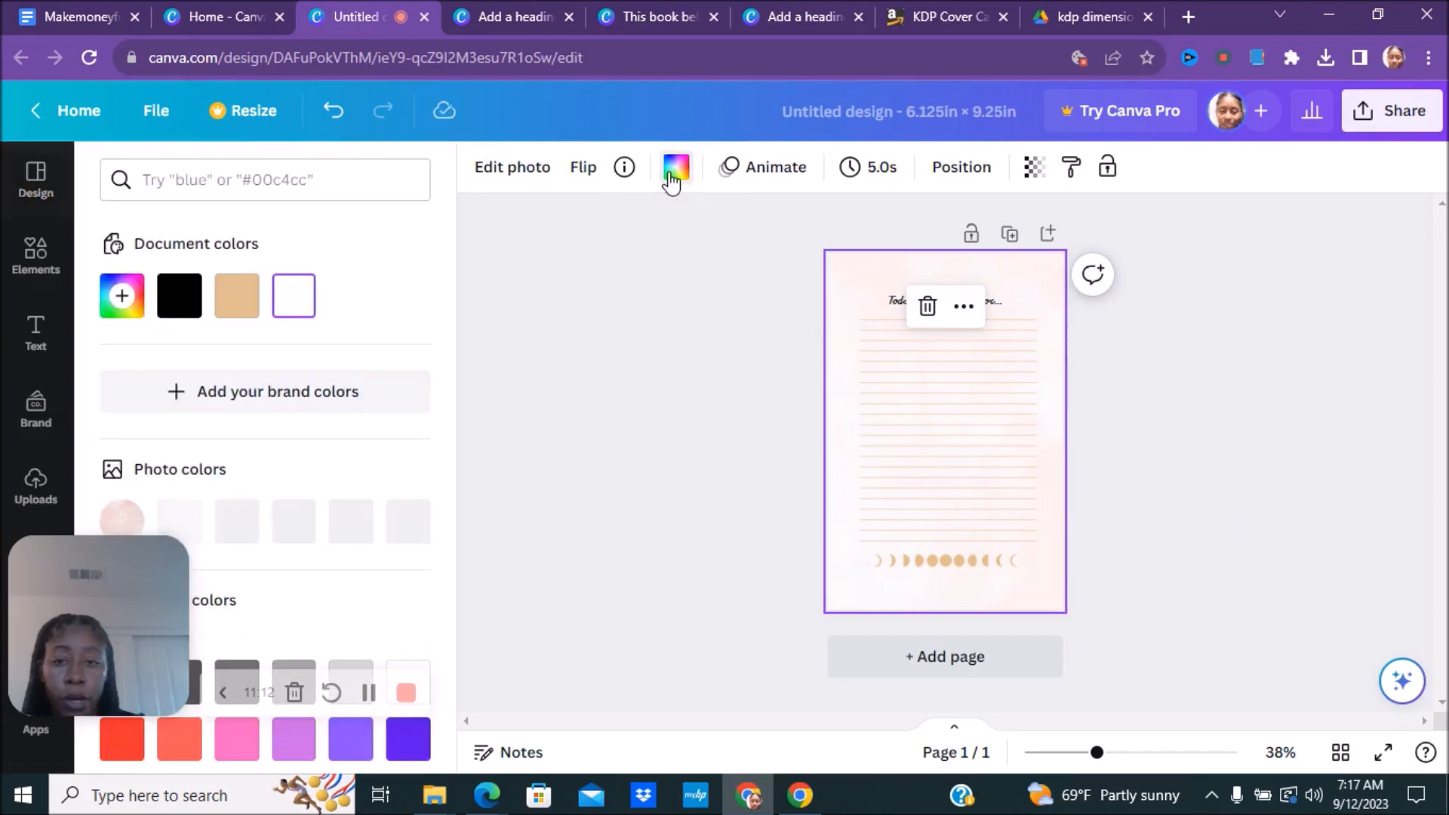
left_click(298, 300)
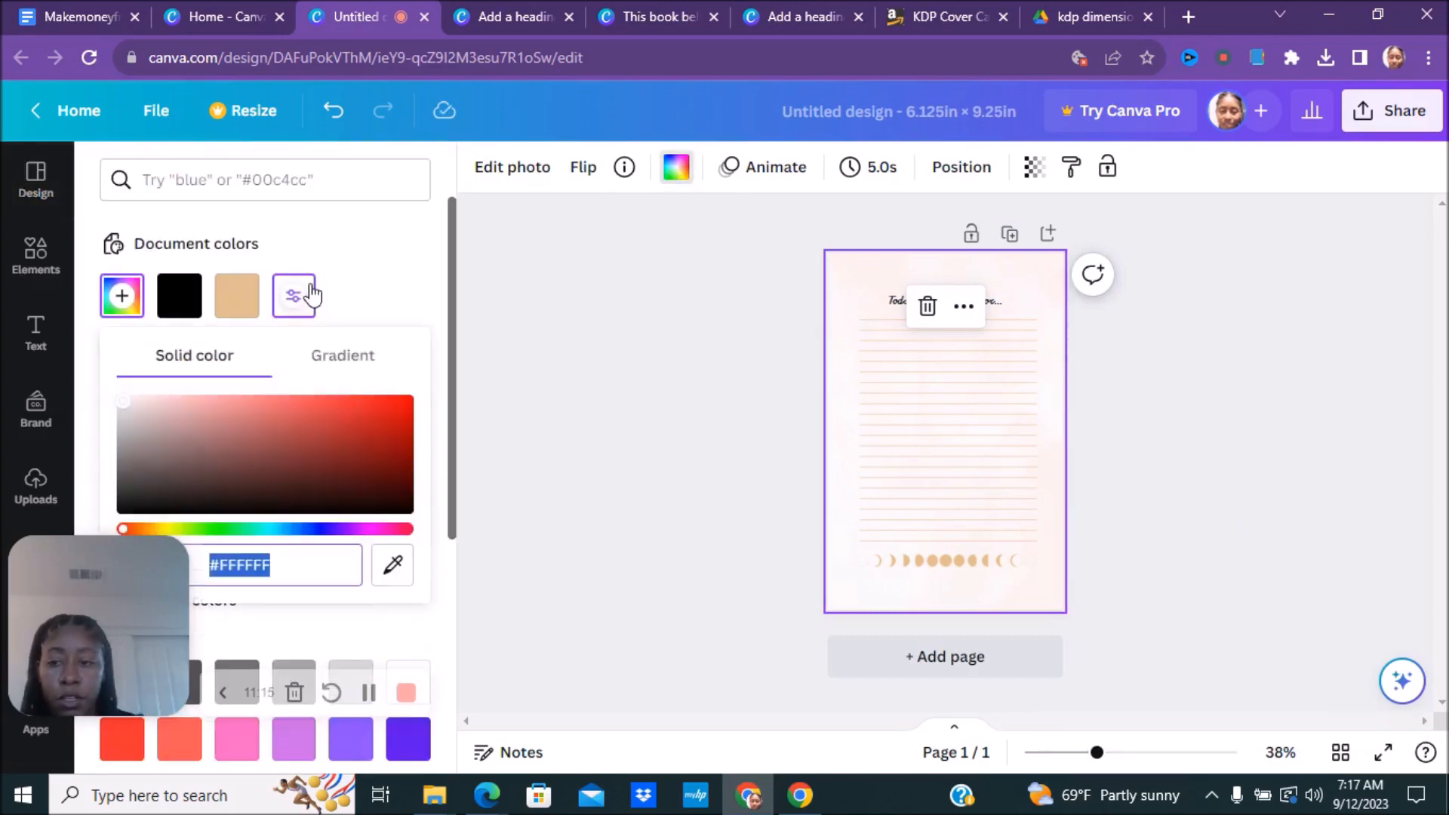
left_click(676, 178)
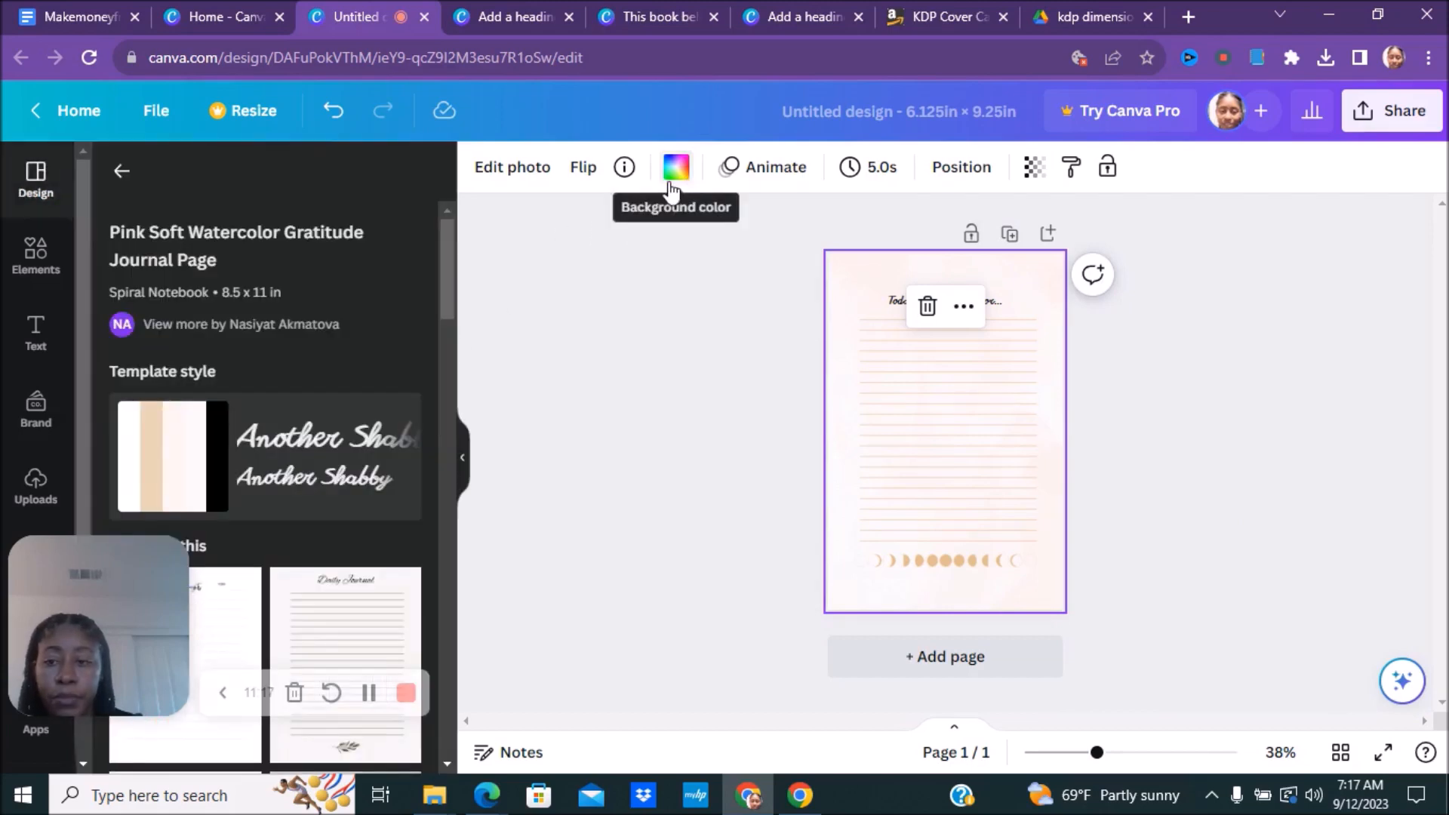
left_click(675, 175)
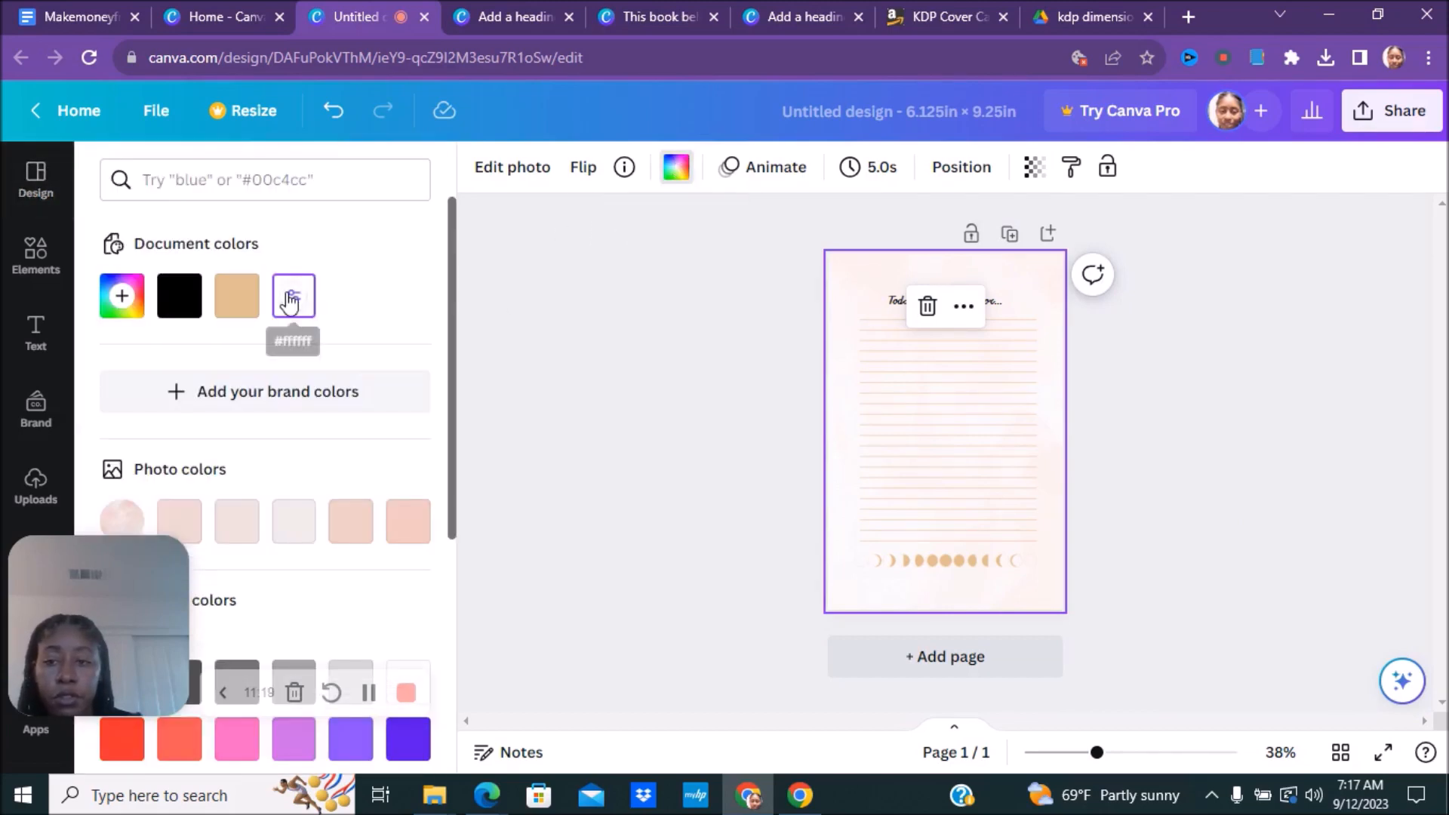
left_click(294, 296)
left_click(905, 427)
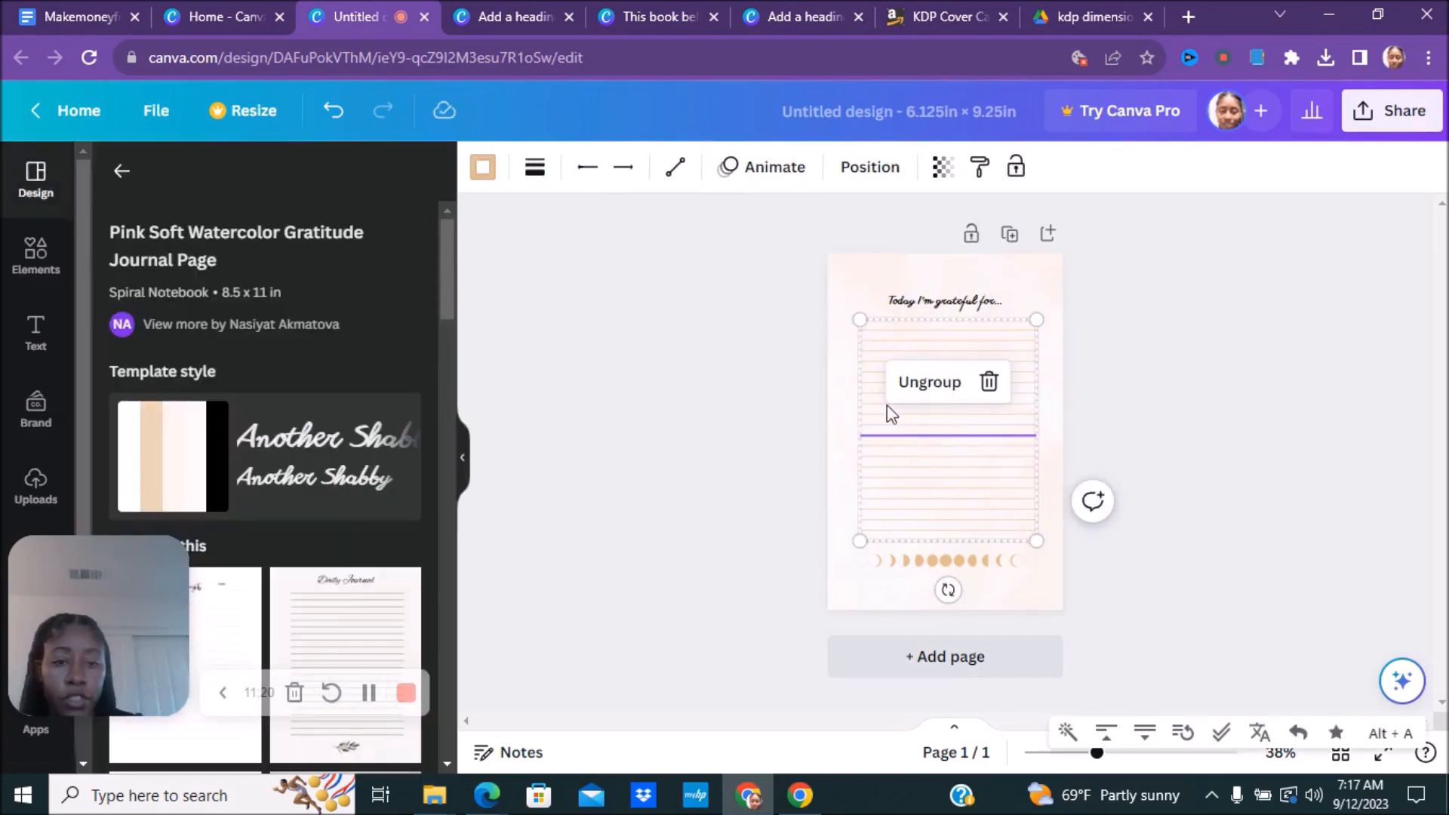
Step: Reselect the page background and try to turn it white using the default solid colors
left_click(858, 296)
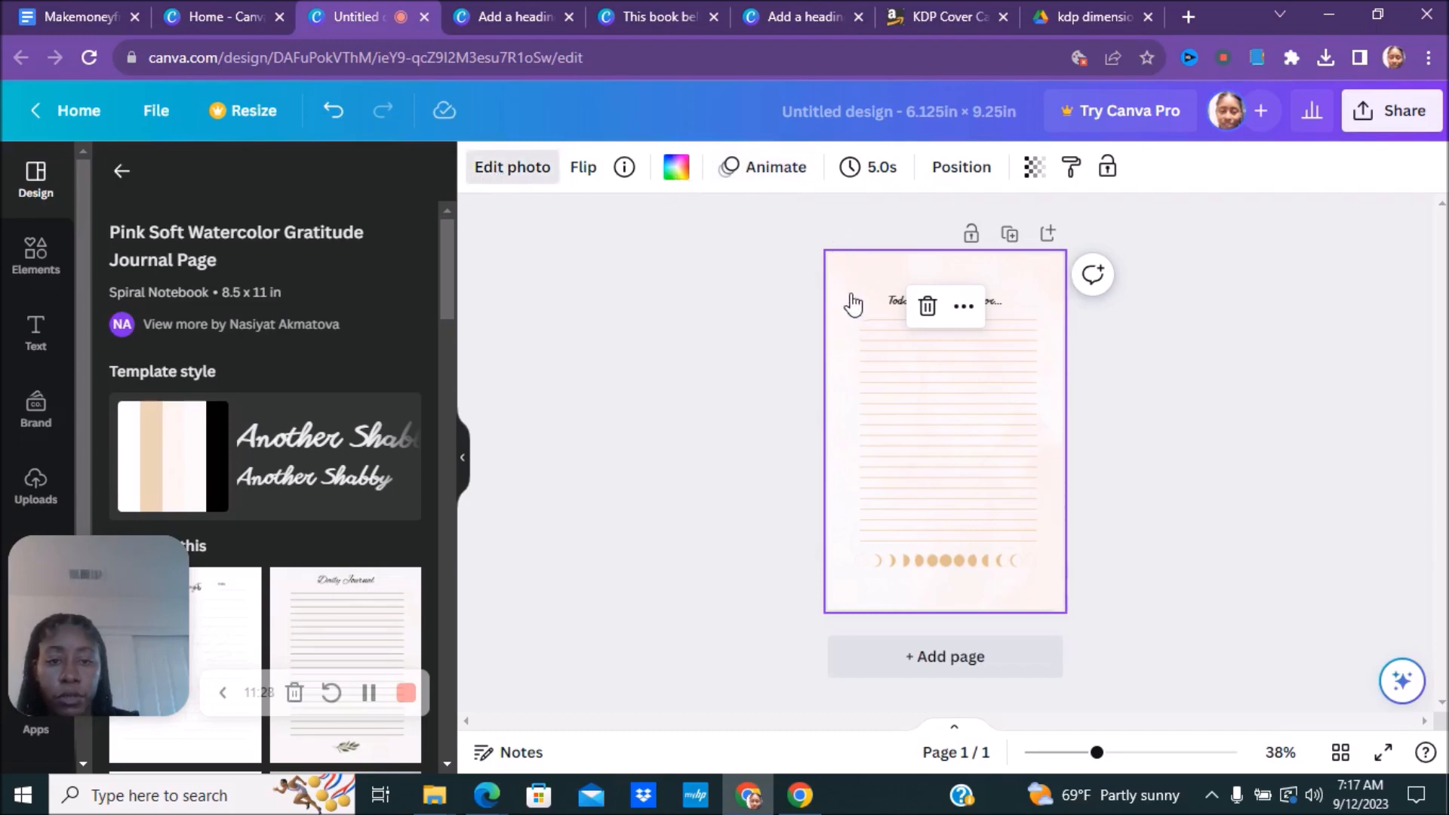
left_click(122, 173)
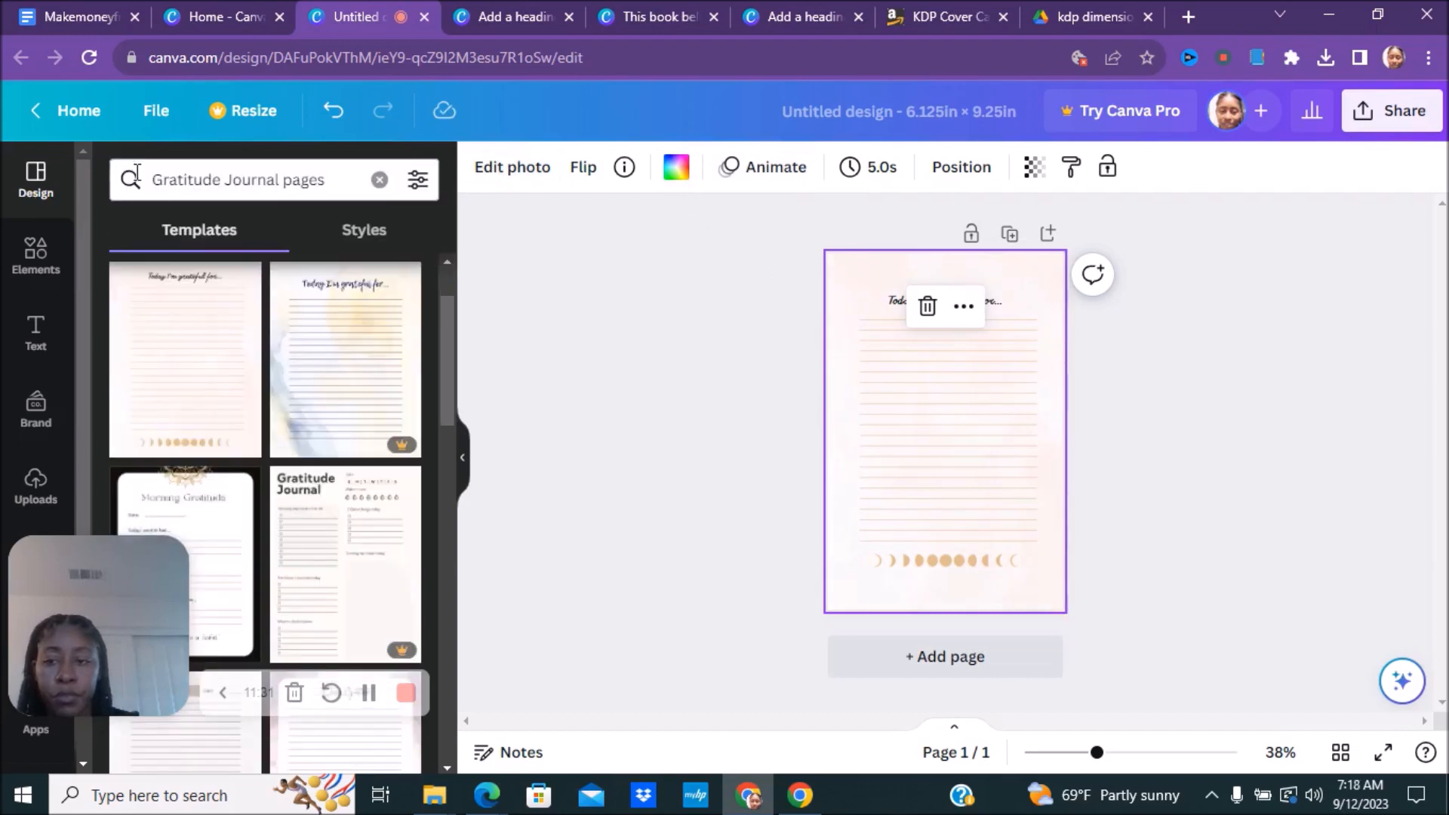
left_click(672, 180)
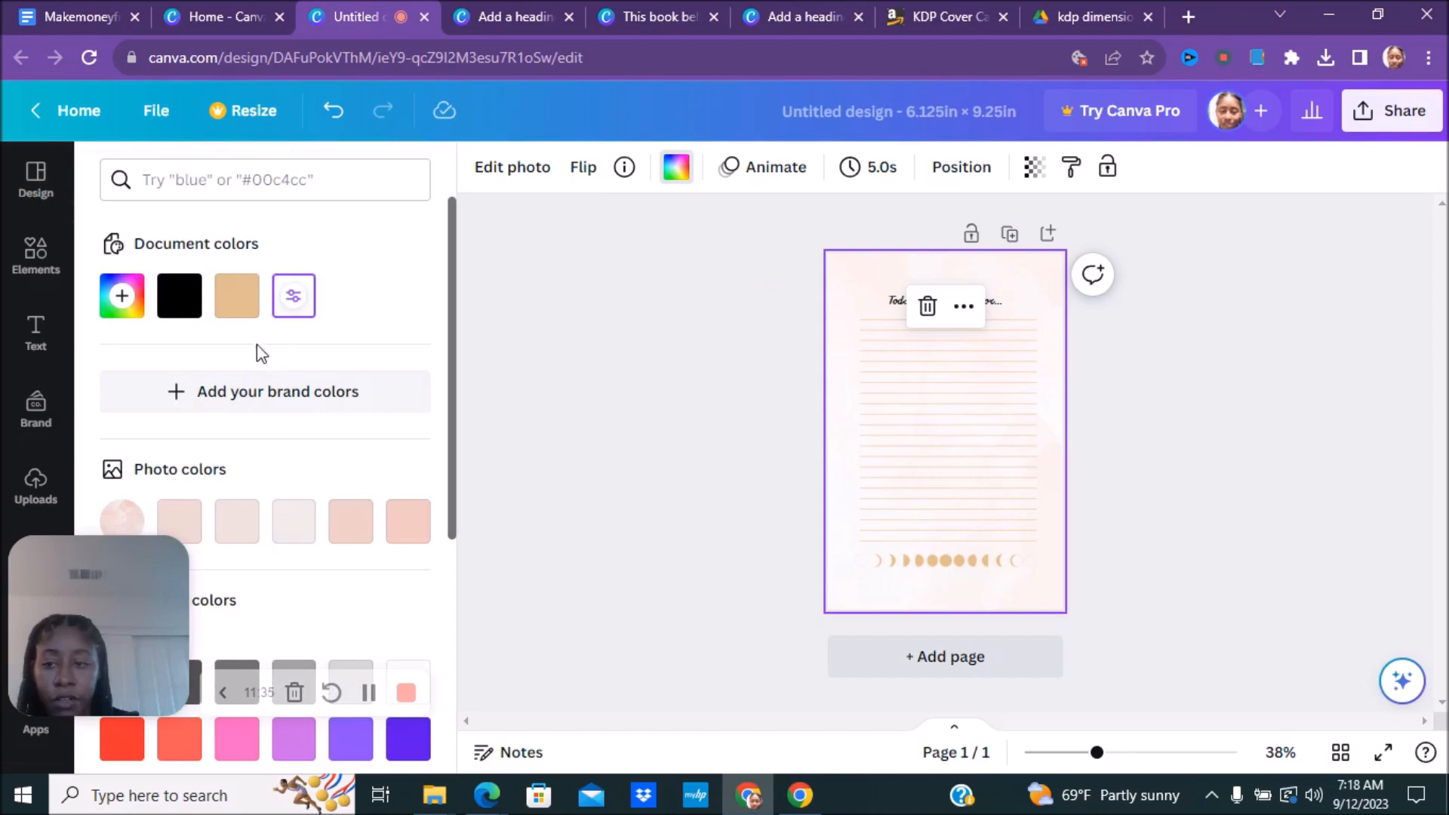
scroll(304, 556, "down", 4)
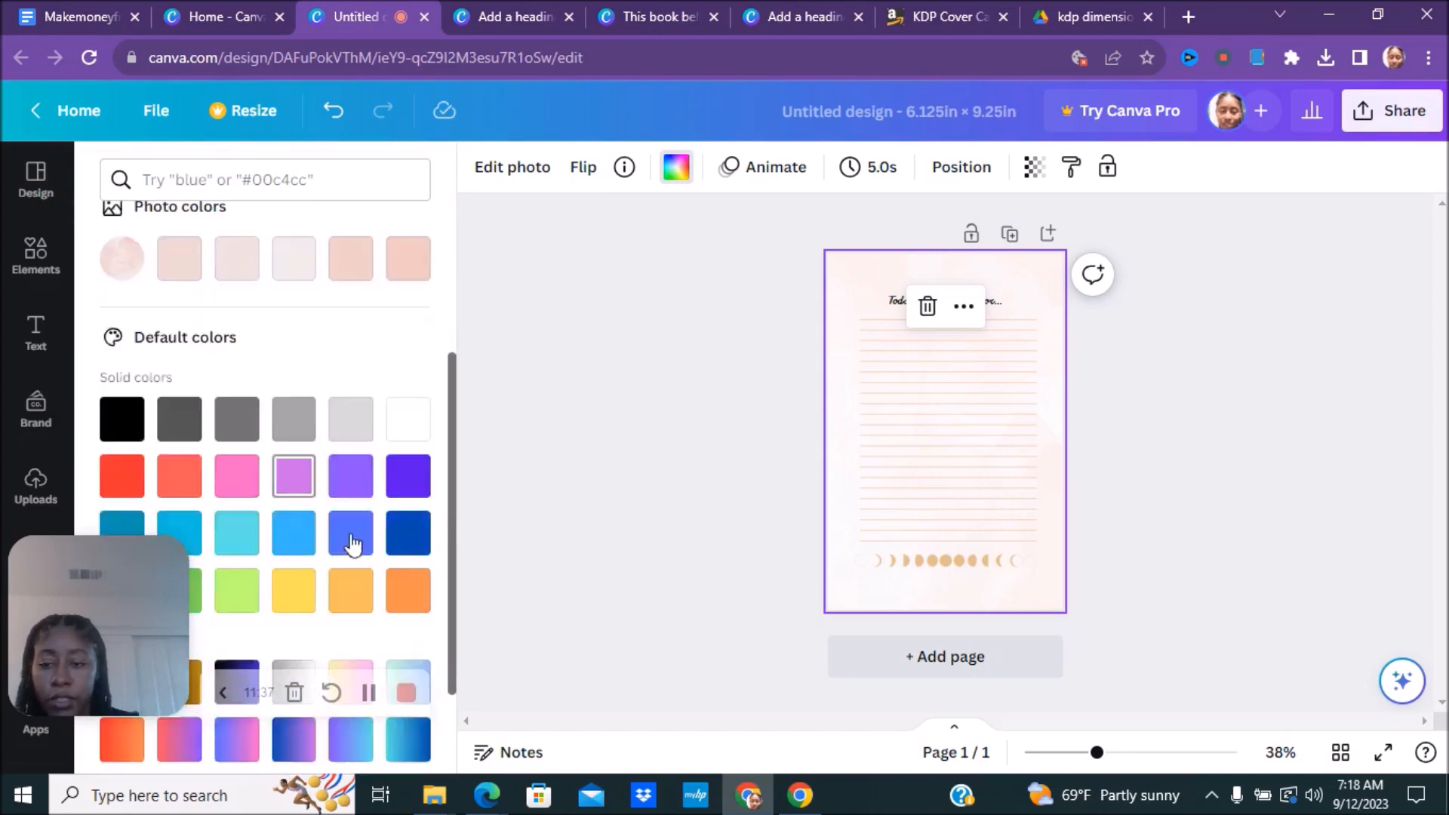
scroll(351, 542, "down", 2)
left_click(406, 301)
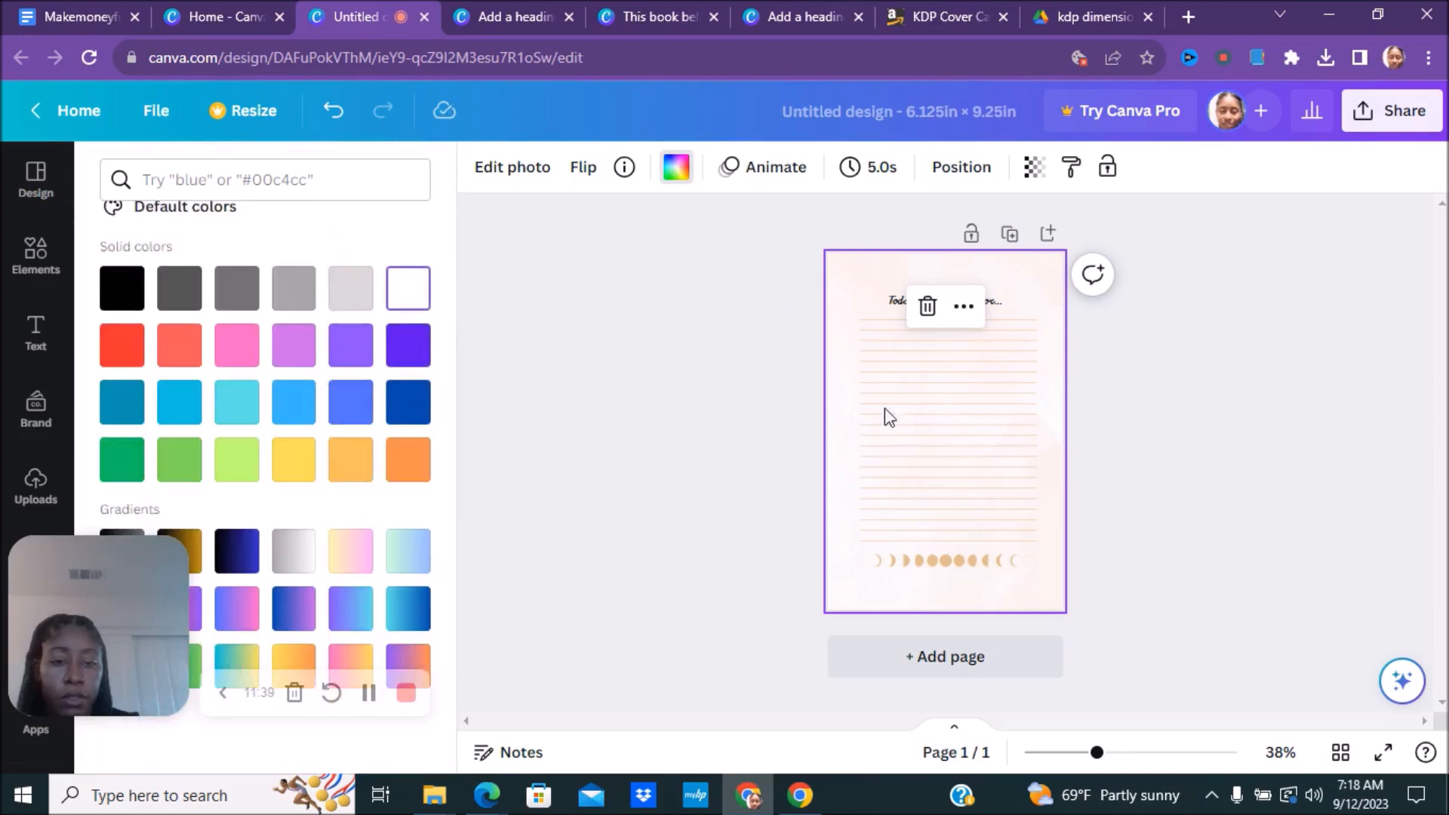
Step: Replace the journal page with the "Black and Gold Elegant Mandala Morning Gratitude Journal Page" template
left_click(904, 413)
left_click(853, 284)
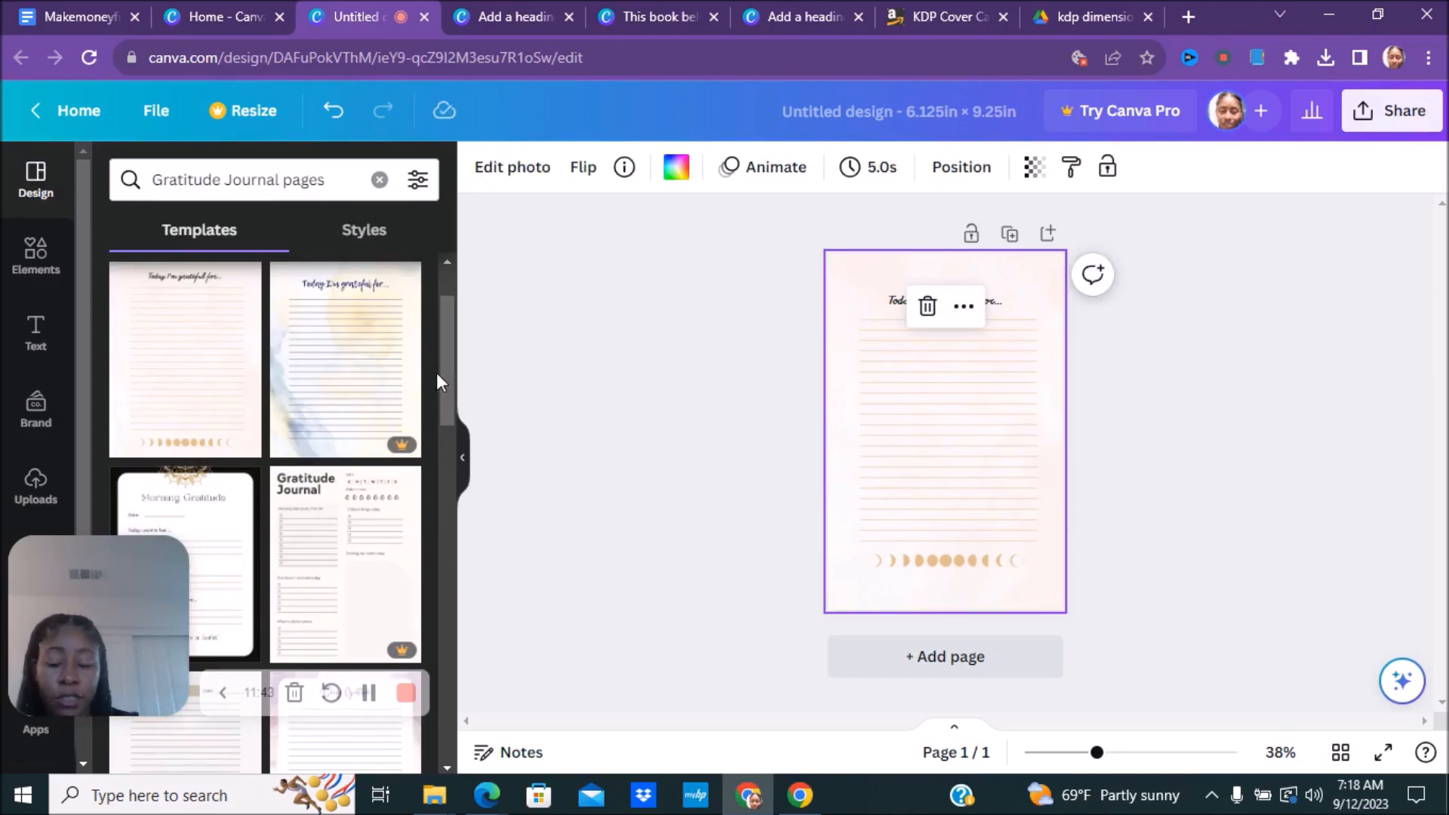
scroll(446, 358, "down", 3)
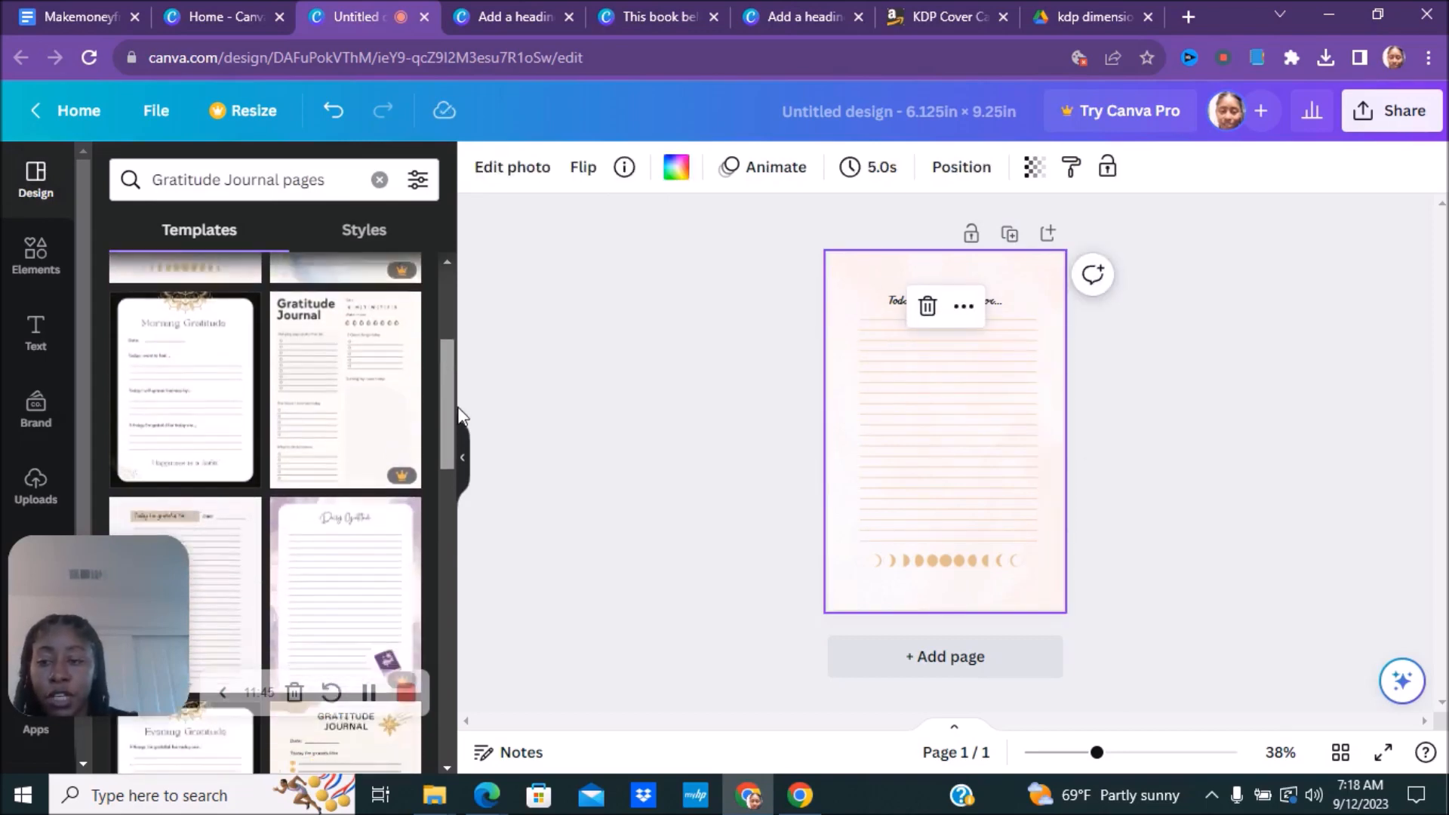
left_click(202, 394)
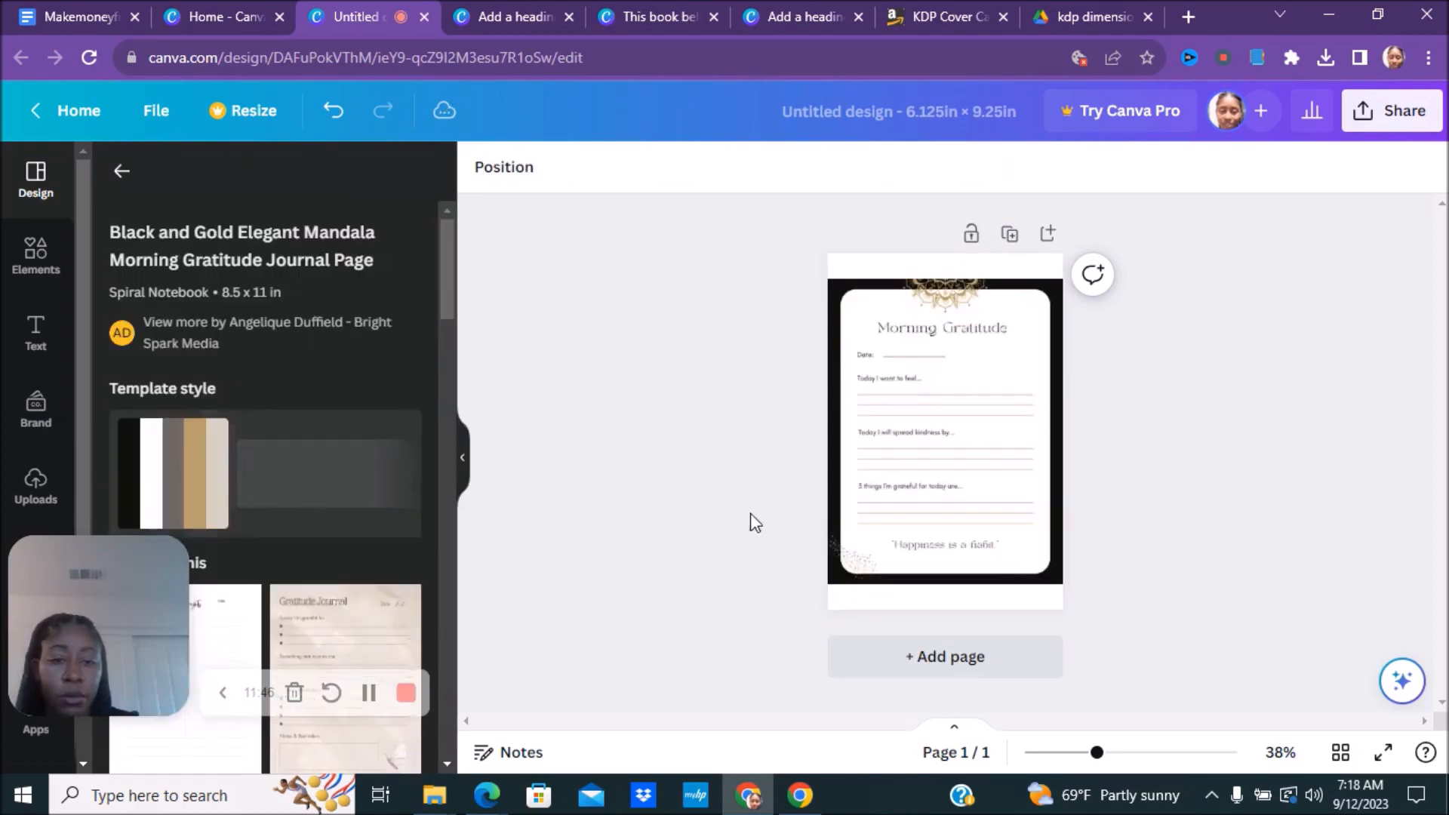
left_click(867, 432)
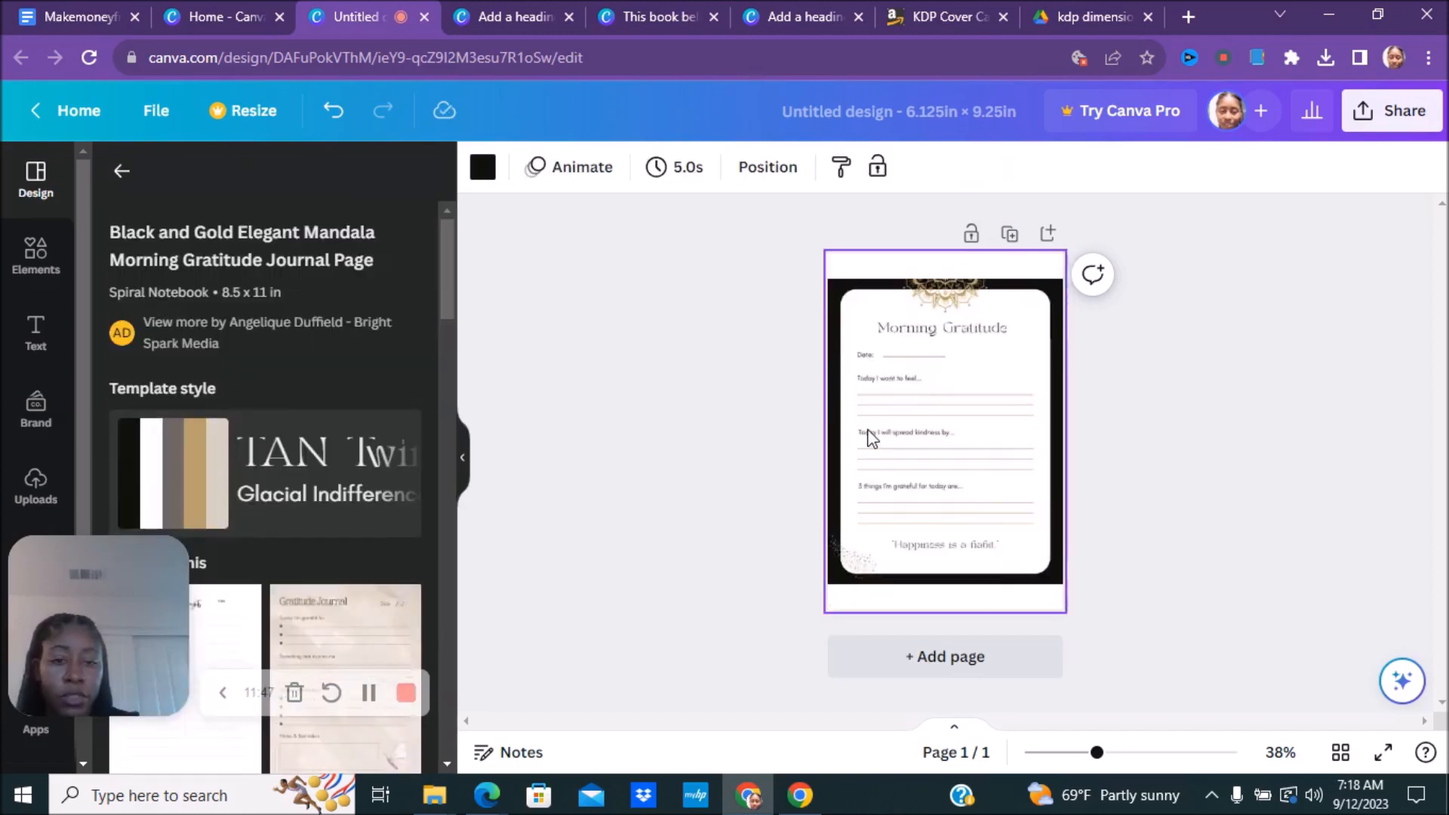
left_click(1174, 406)
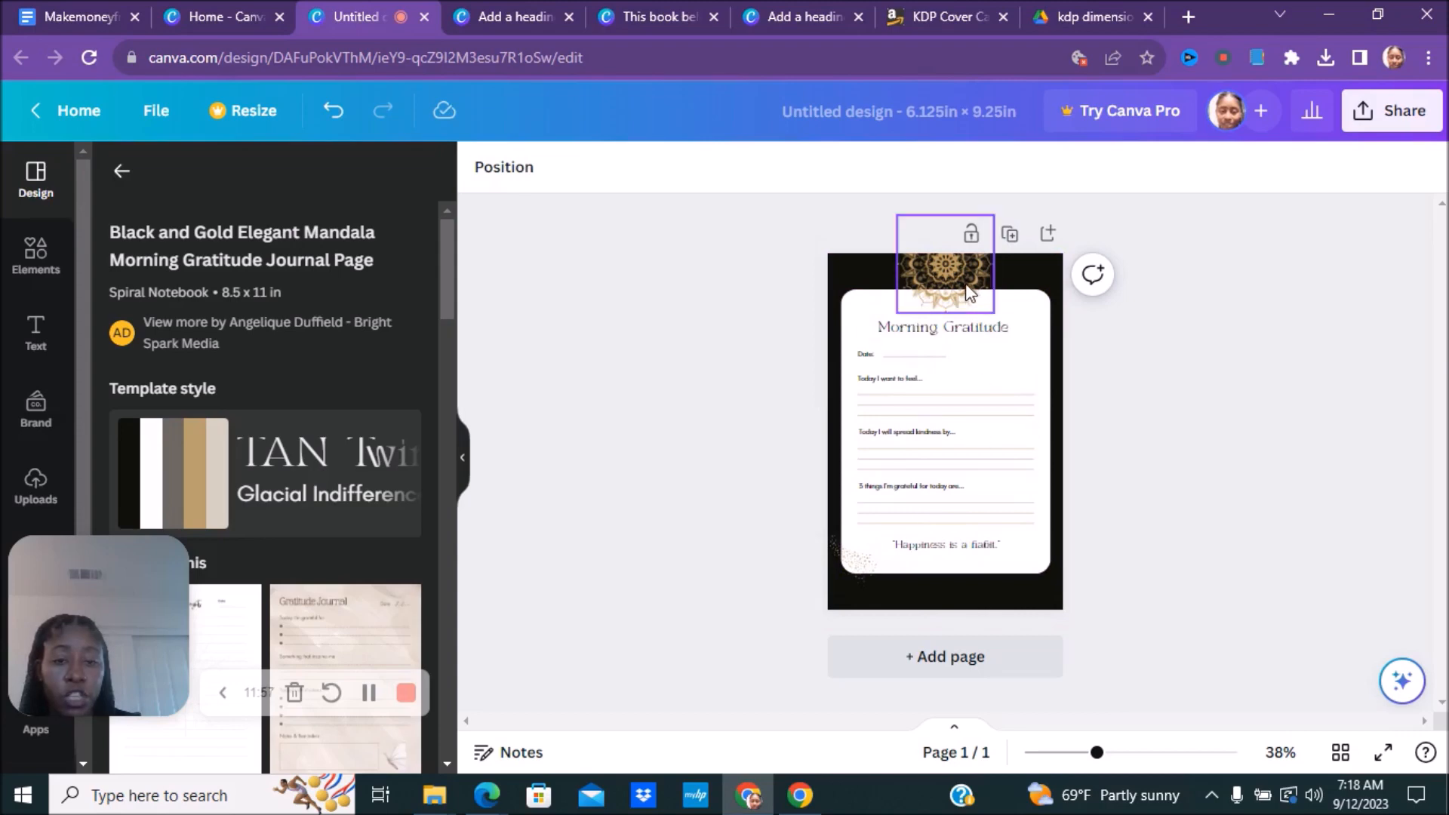
Step: Recolor the black background of the Morning Gratitude page to white
left_click(867, 289)
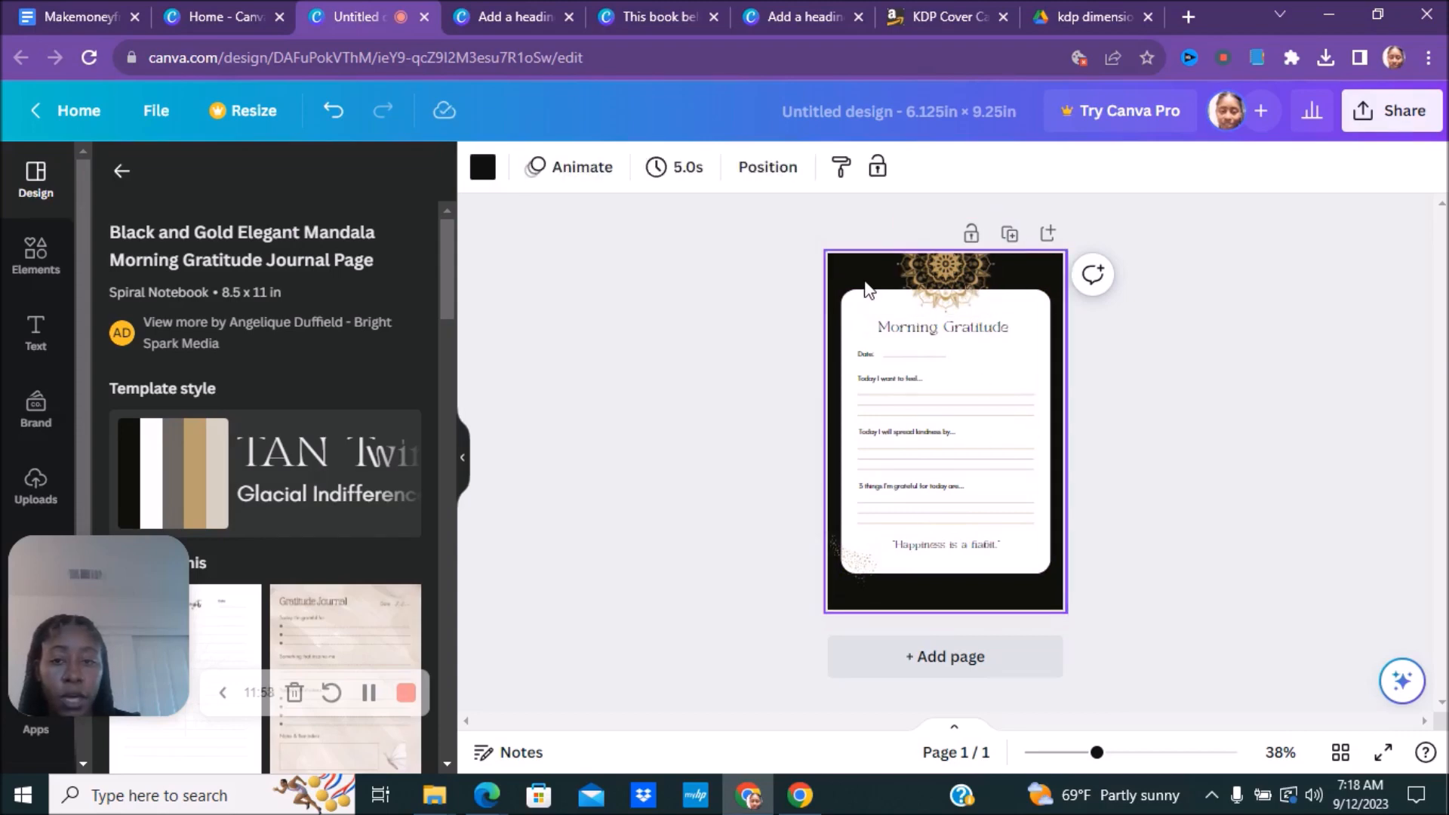
left_click(483, 167)
left_click(407, 298)
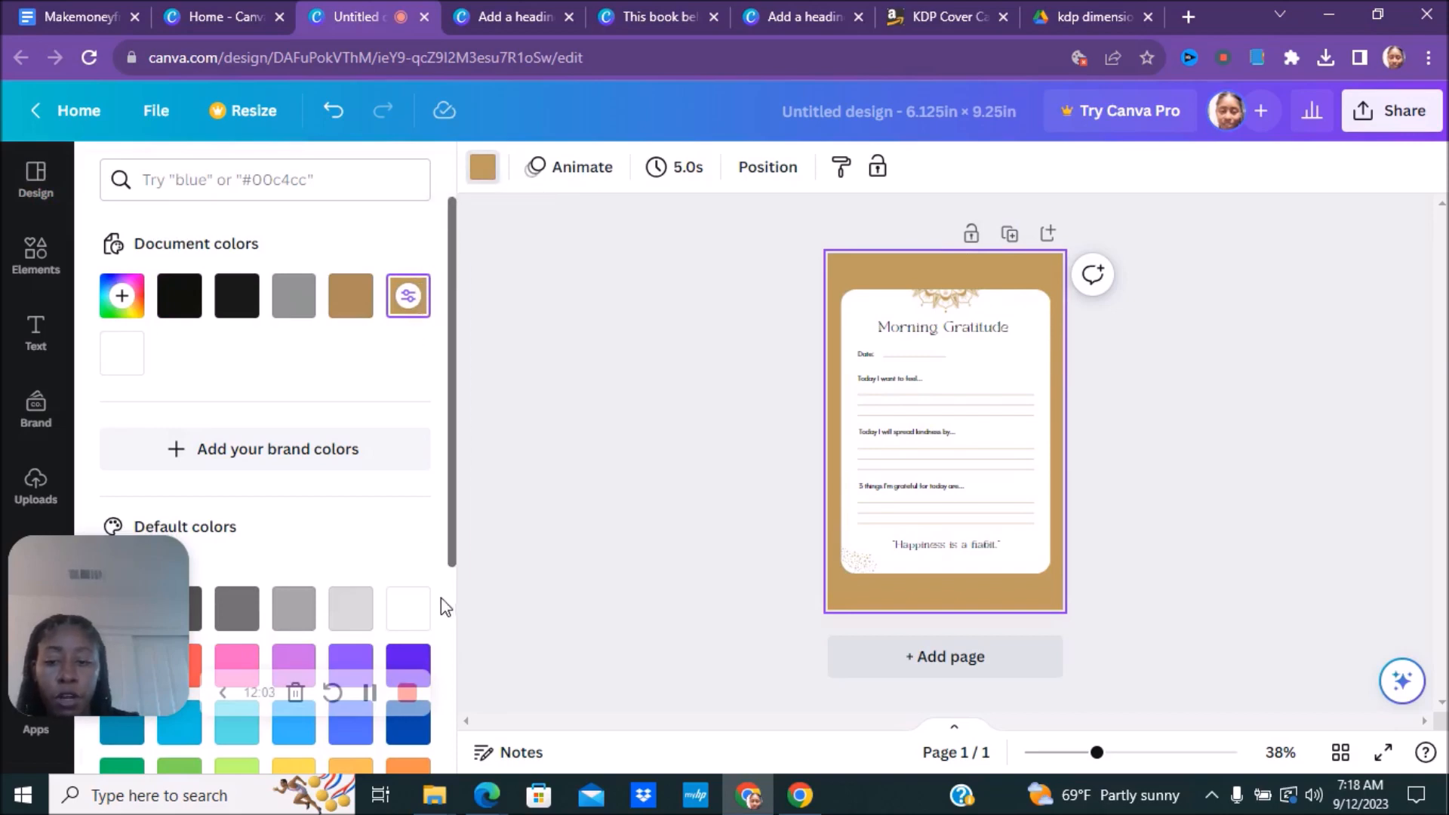
left_click(408, 609)
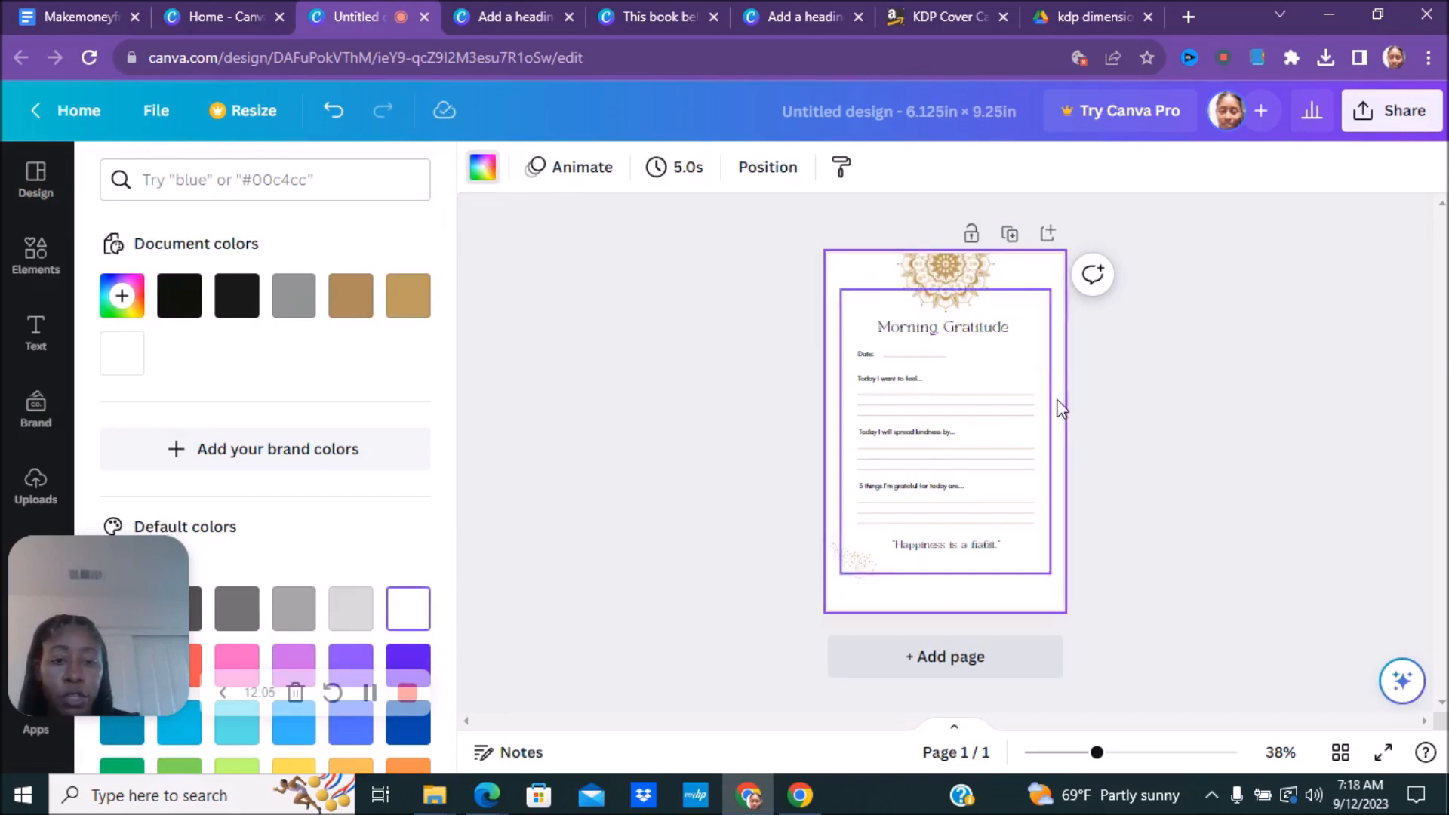
Step: Delete the gold mandala ornament above the "Morning Gratitude" heading
left_click(965, 298)
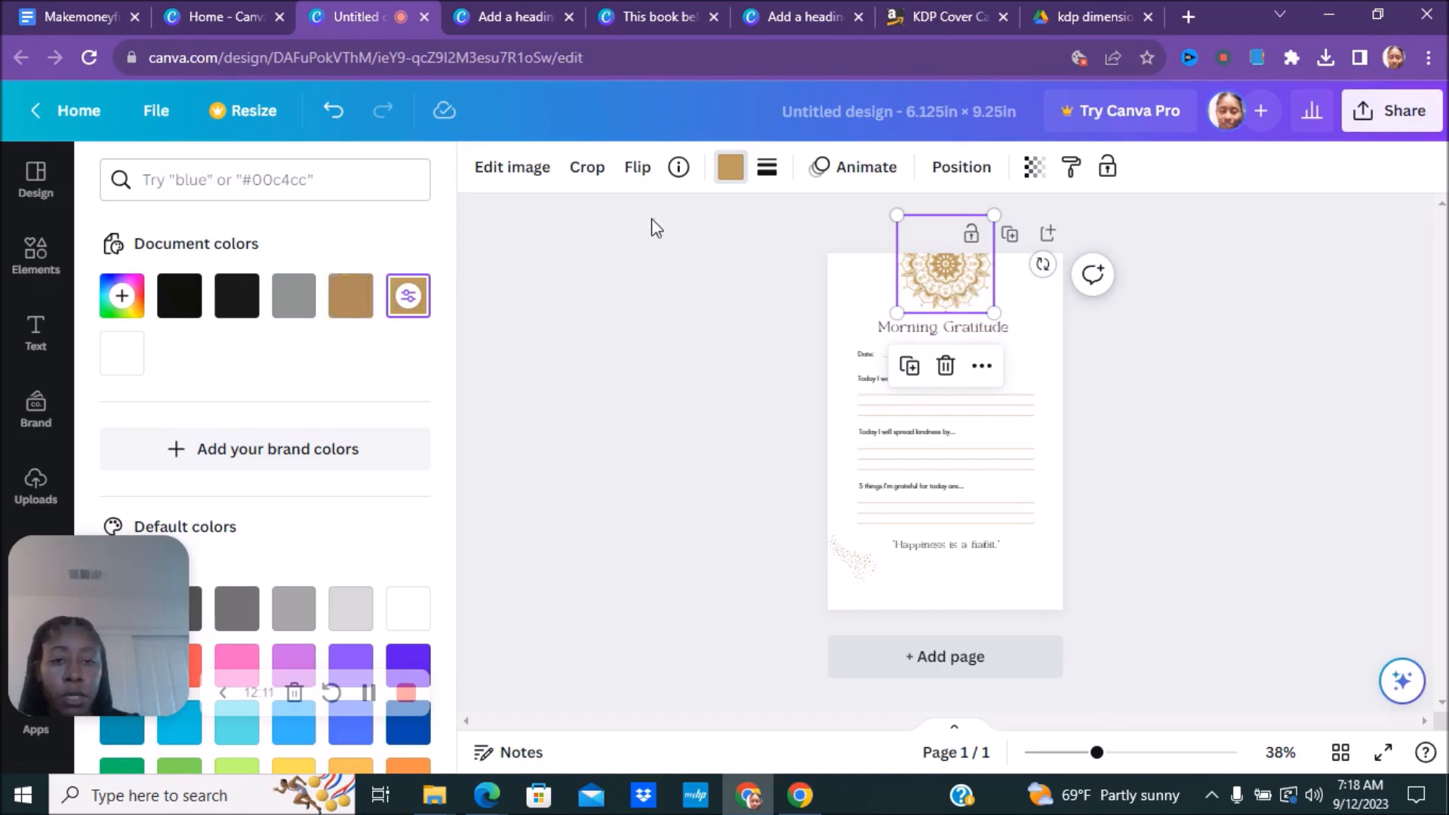
left_click(728, 169)
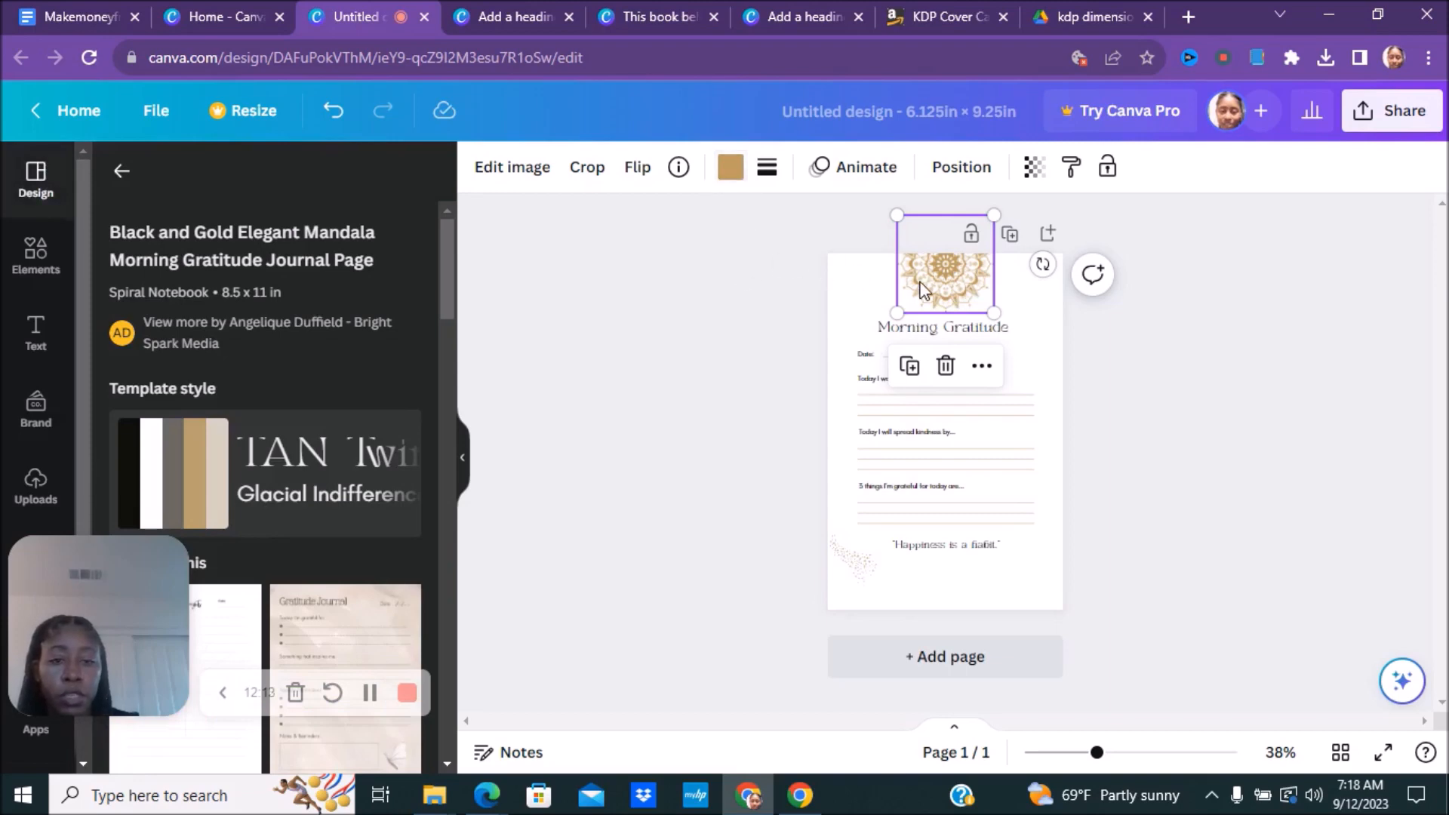
left_click(732, 172)
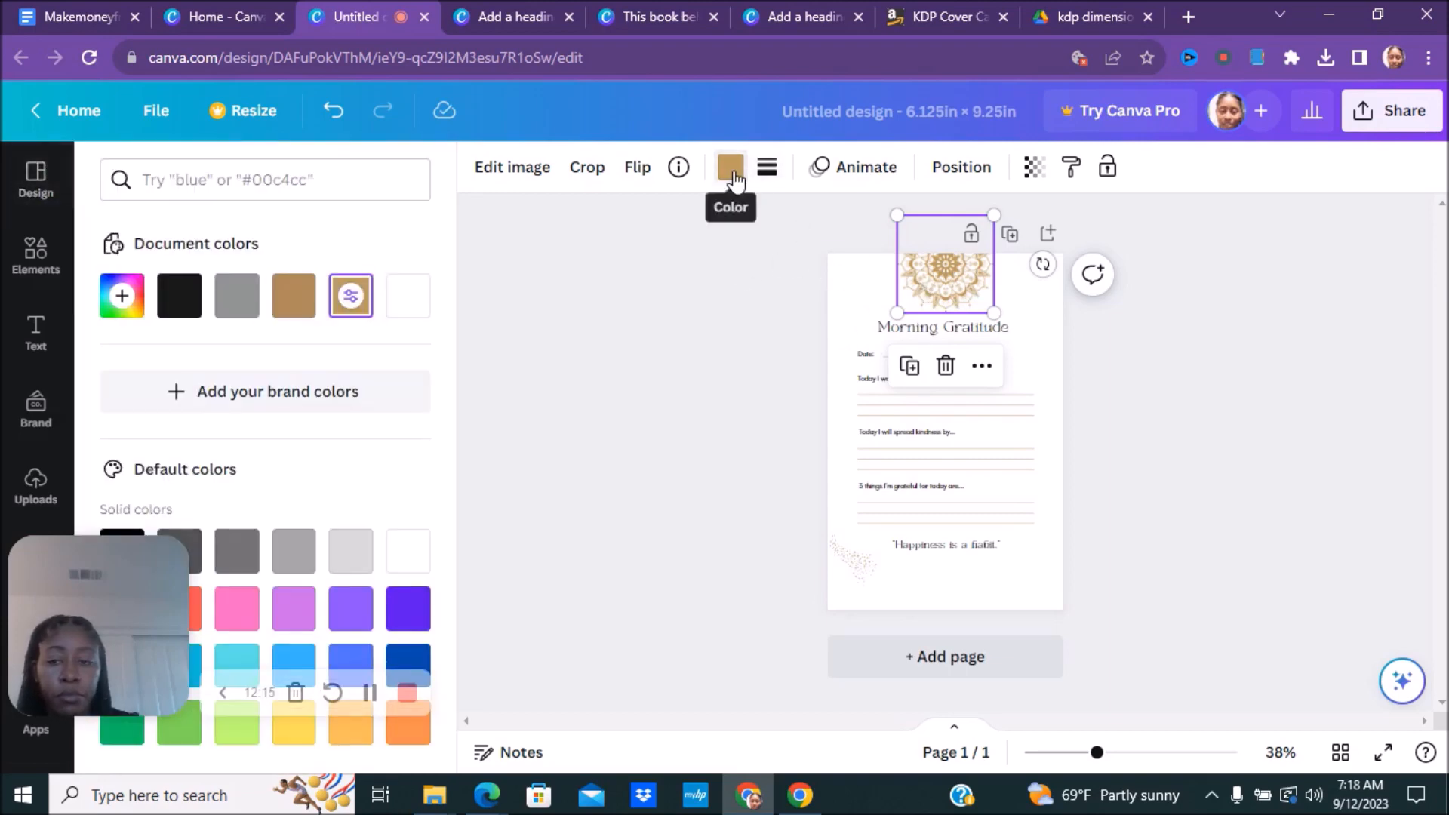
key("Escape")
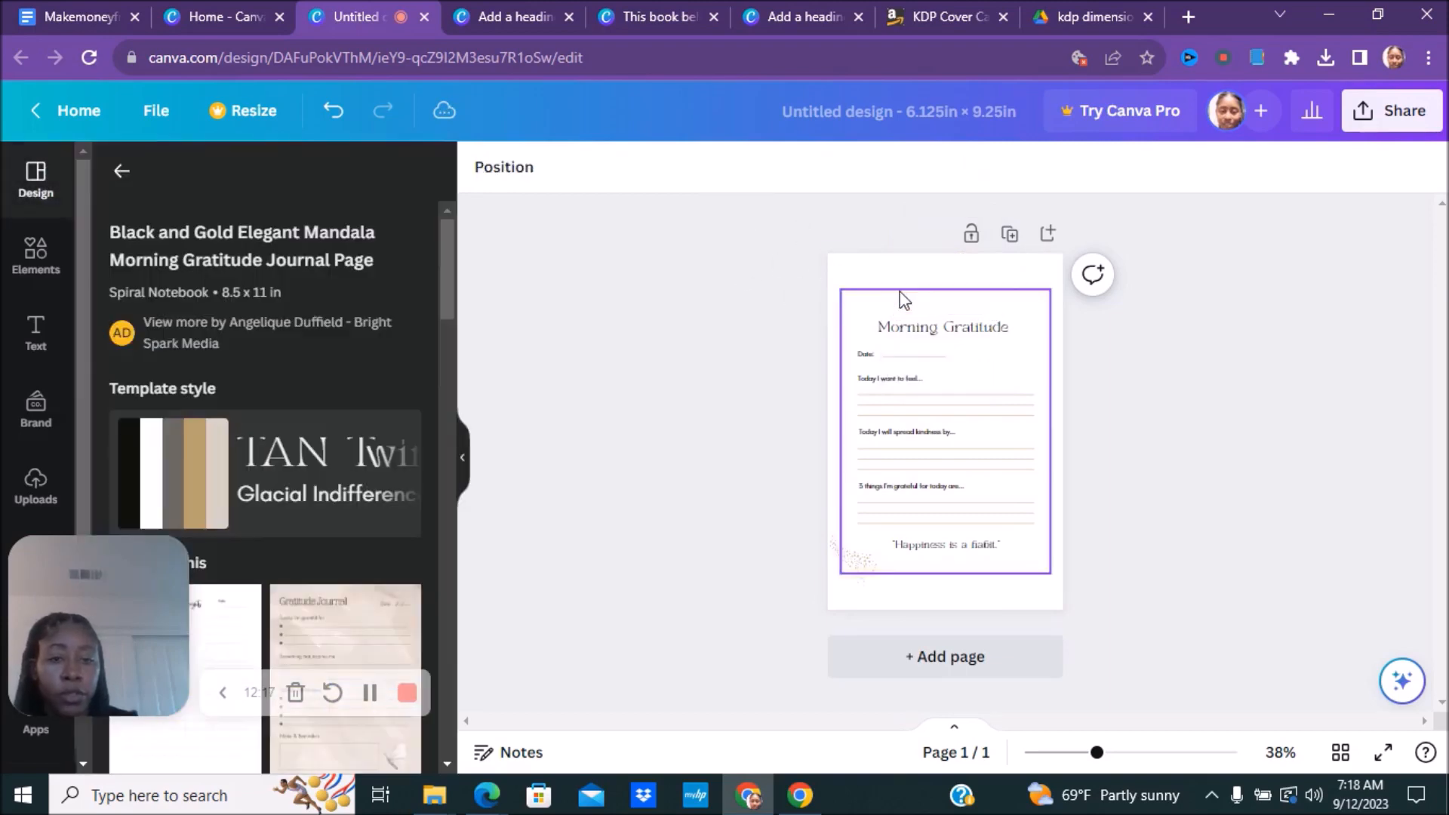
Step: Search the elements for "flowers" and limit the results to graphics
left_click(938, 330)
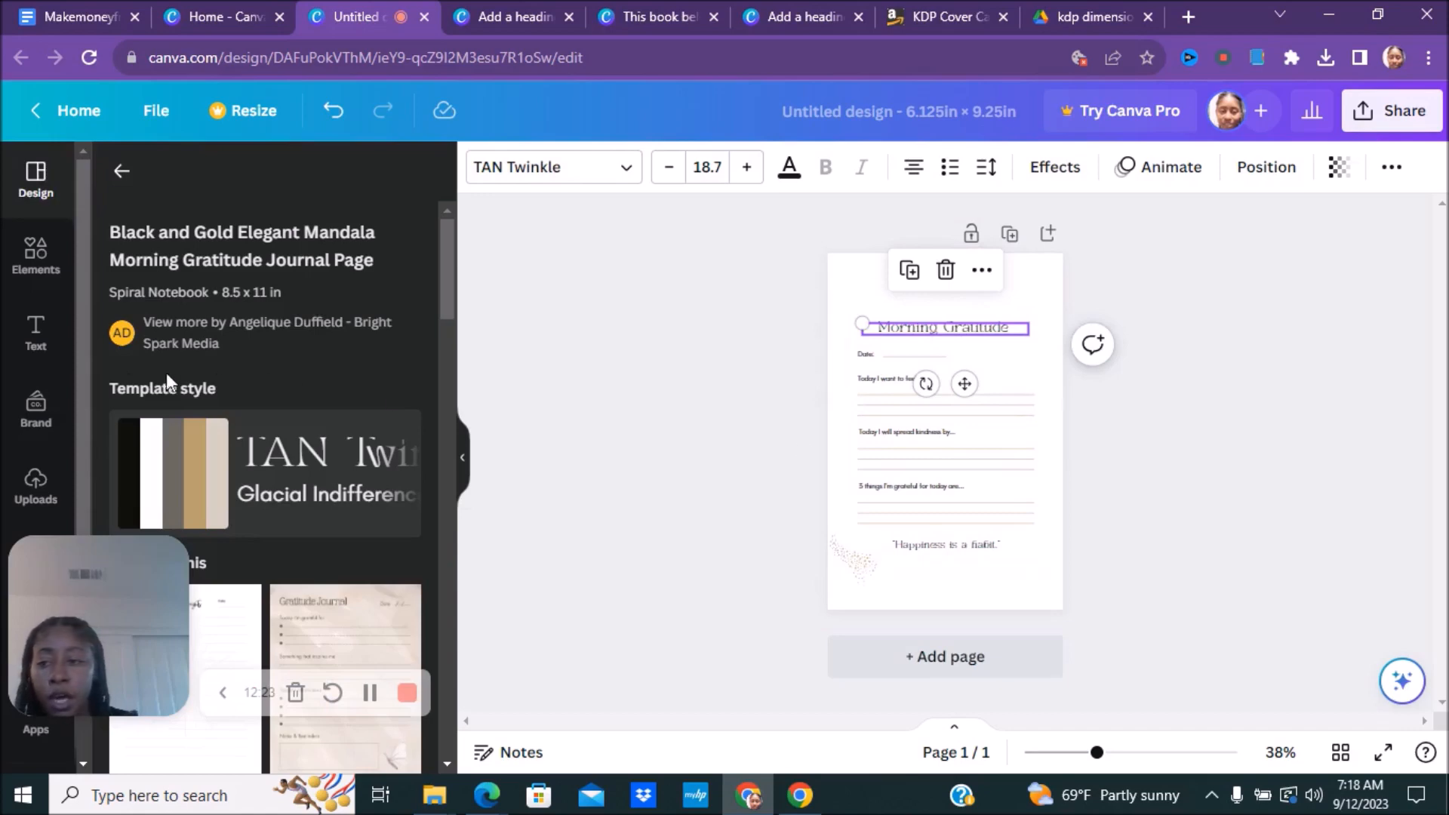
left_click(36, 272)
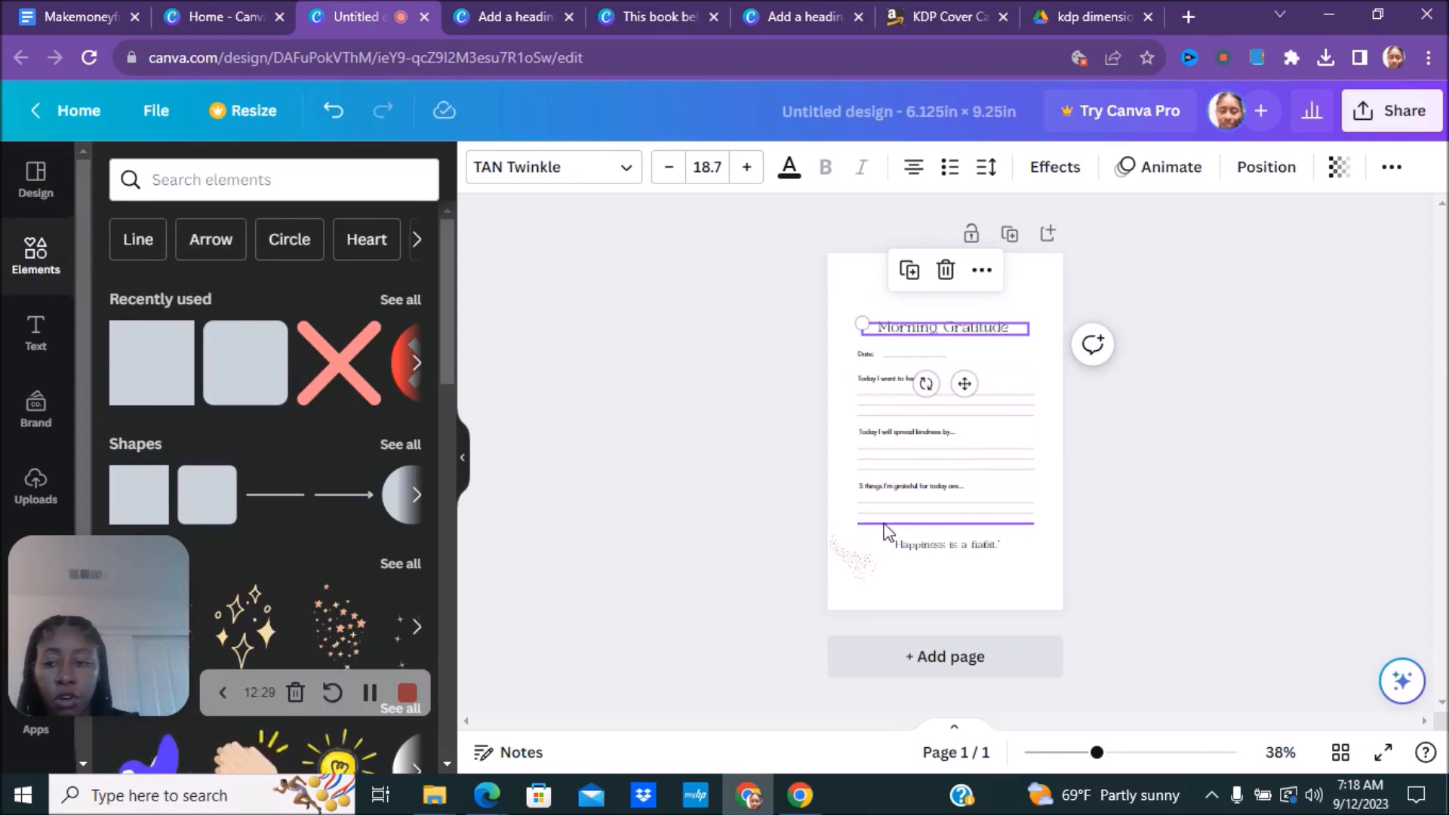
left_click(191, 181)
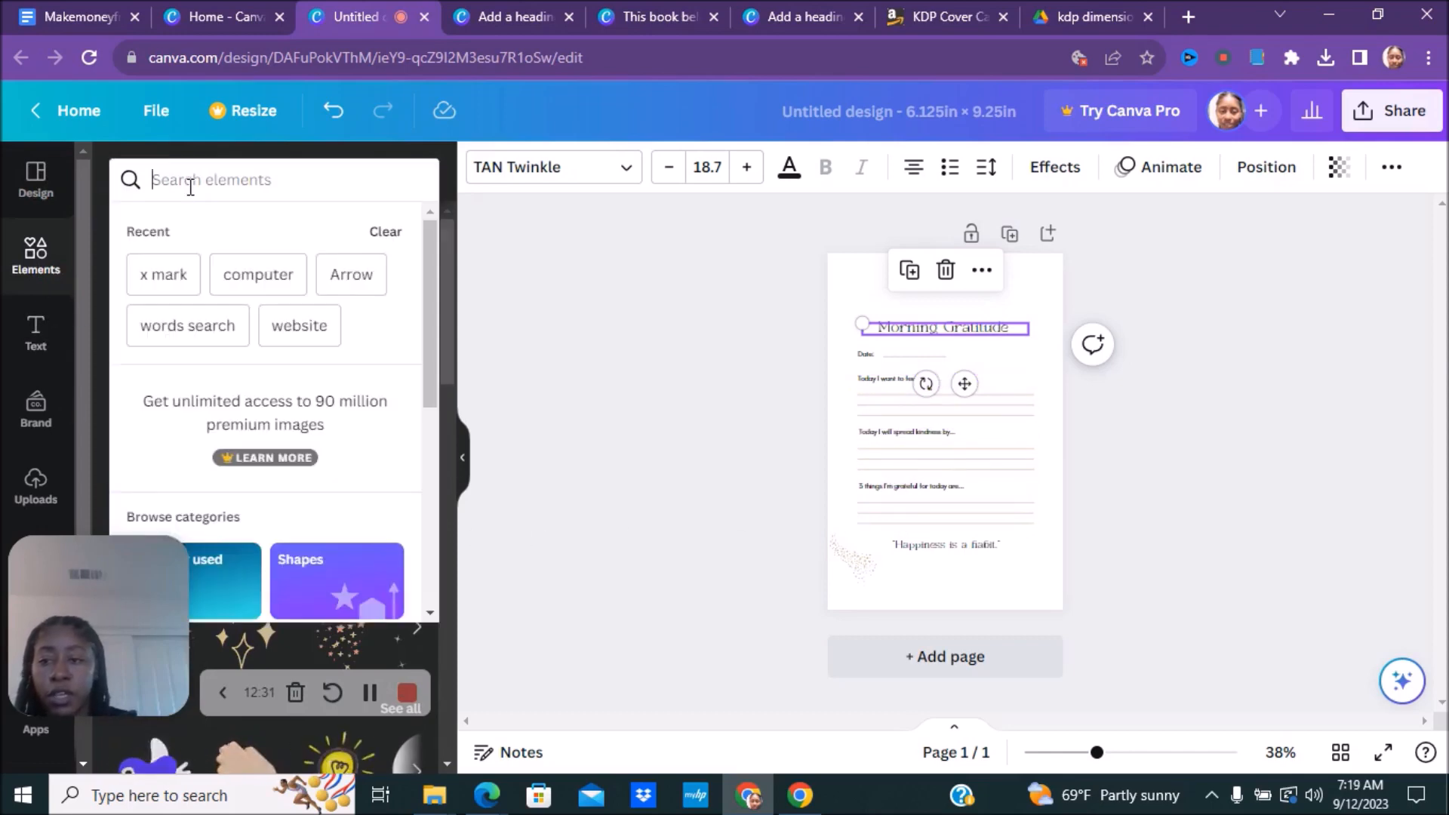
type("flower")
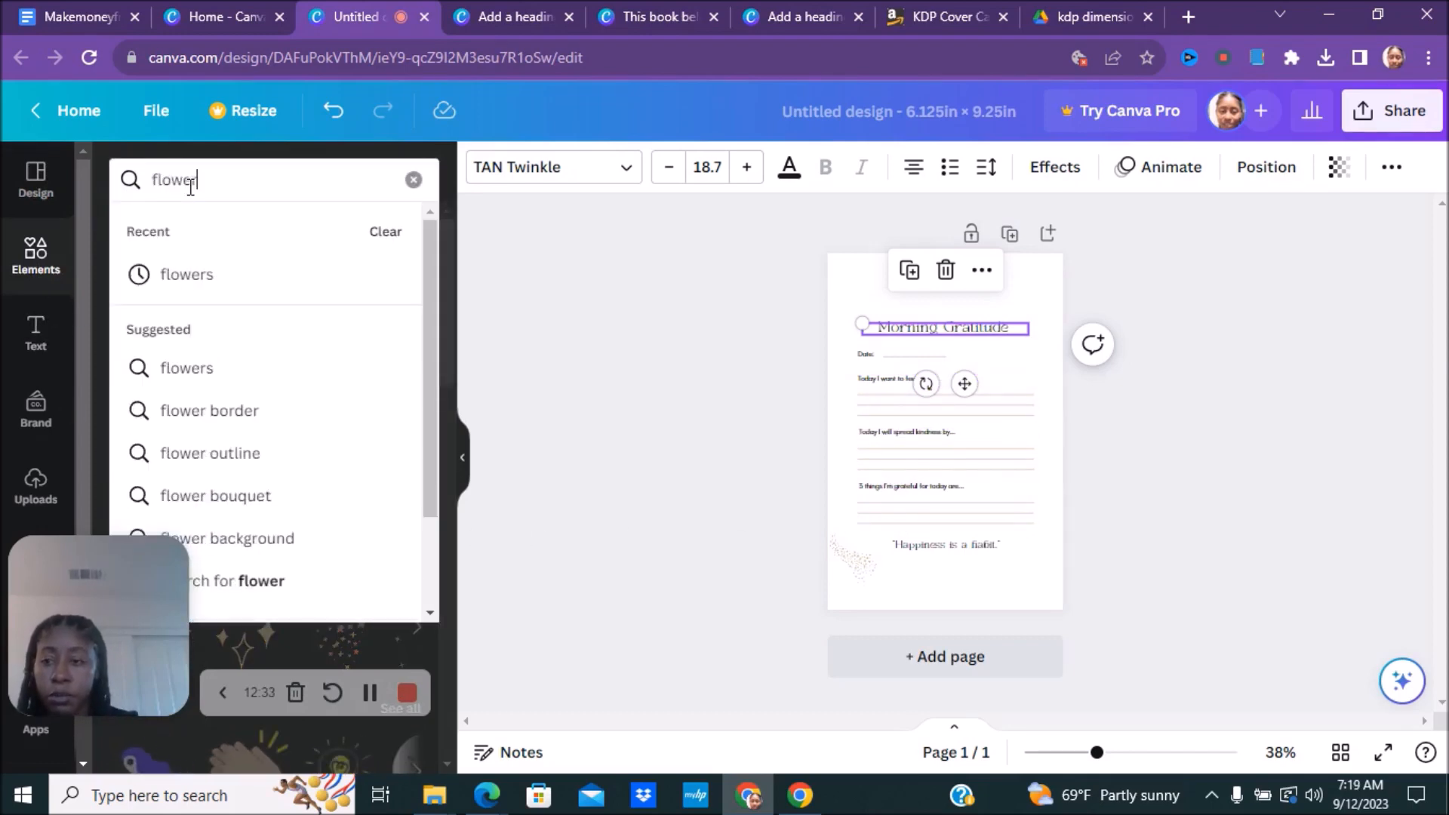
left_click(203, 281)
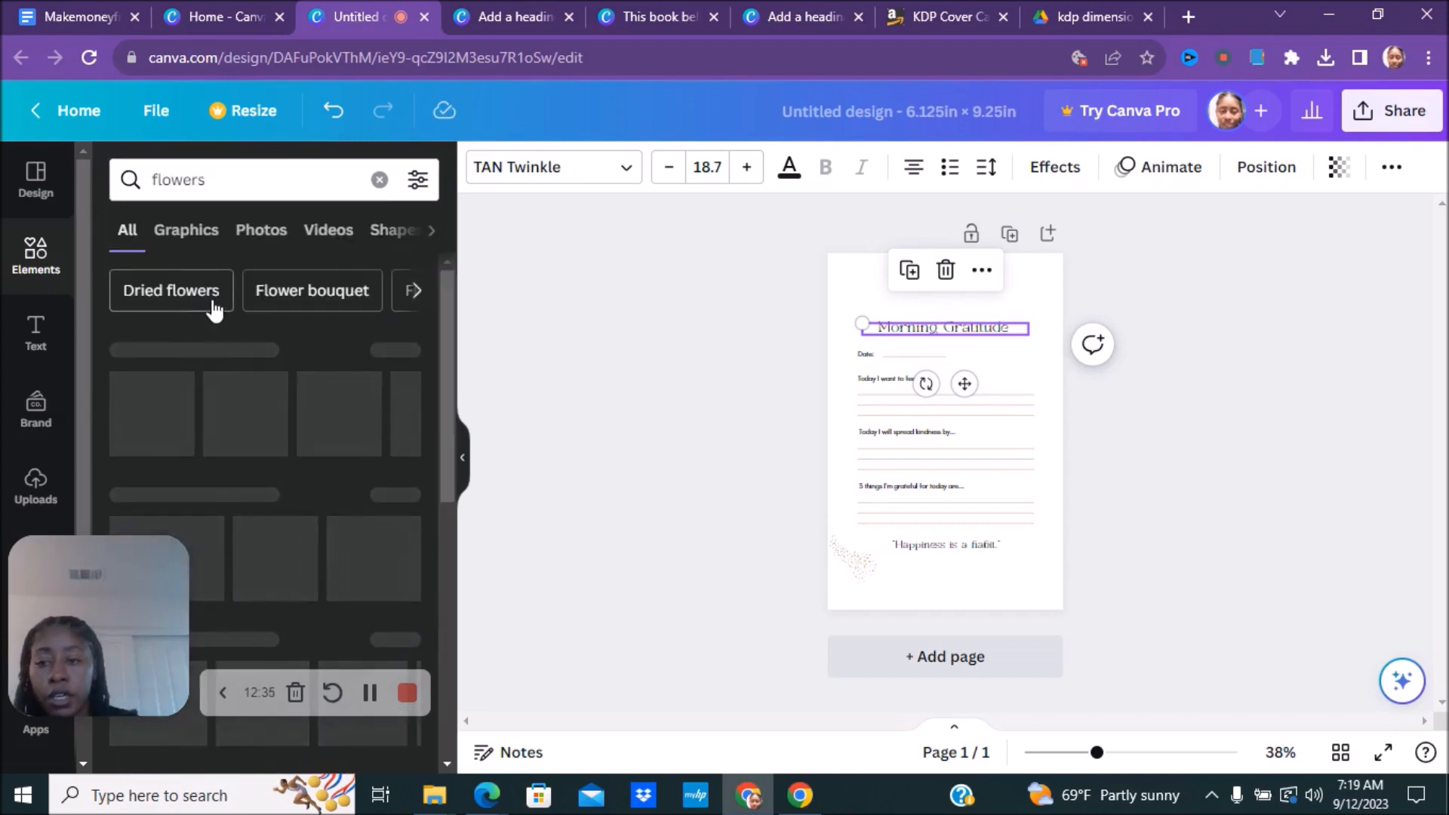
scroll(285, 427, "down", 5)
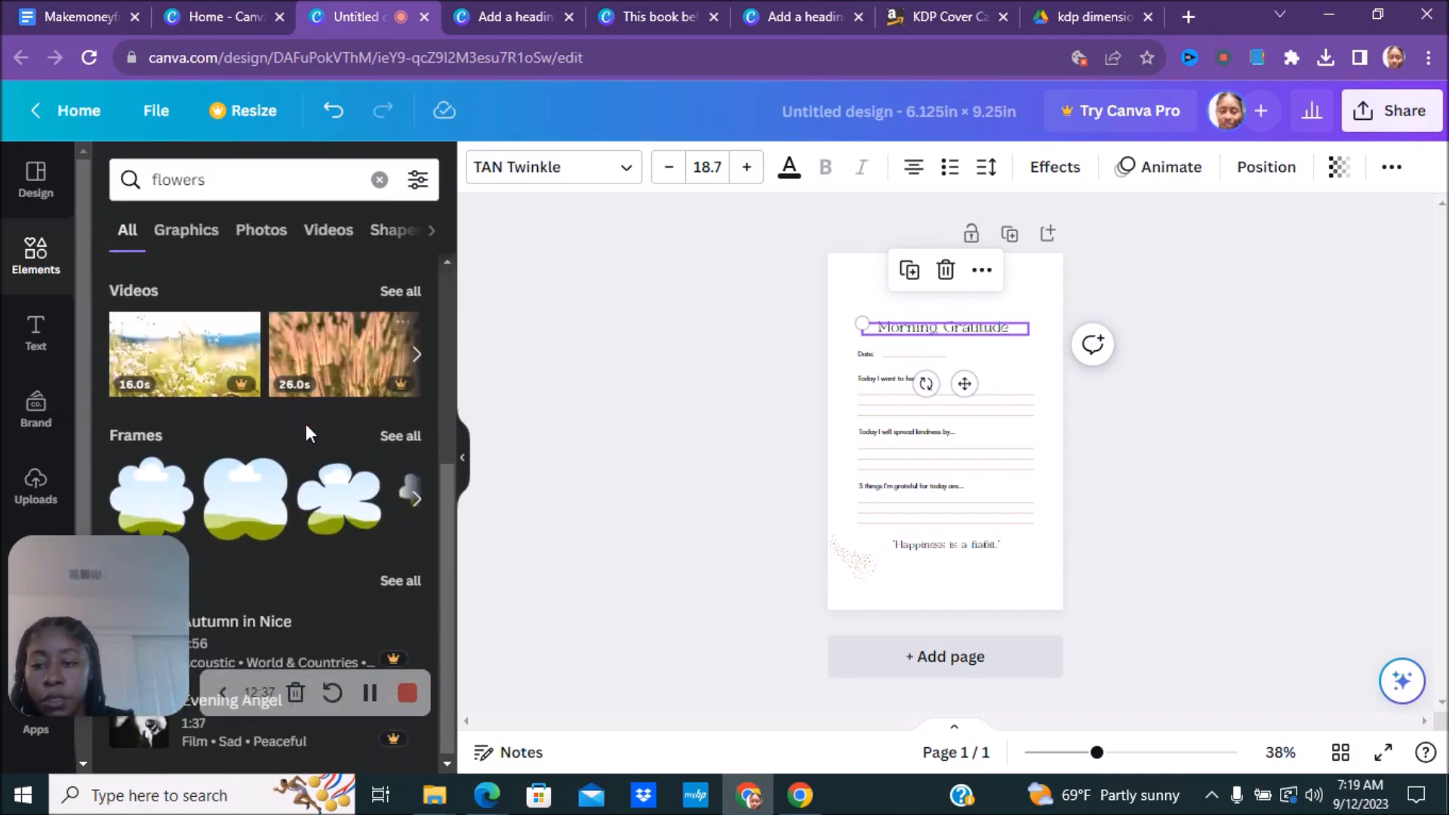
scroll(314, 432, "up", 5)
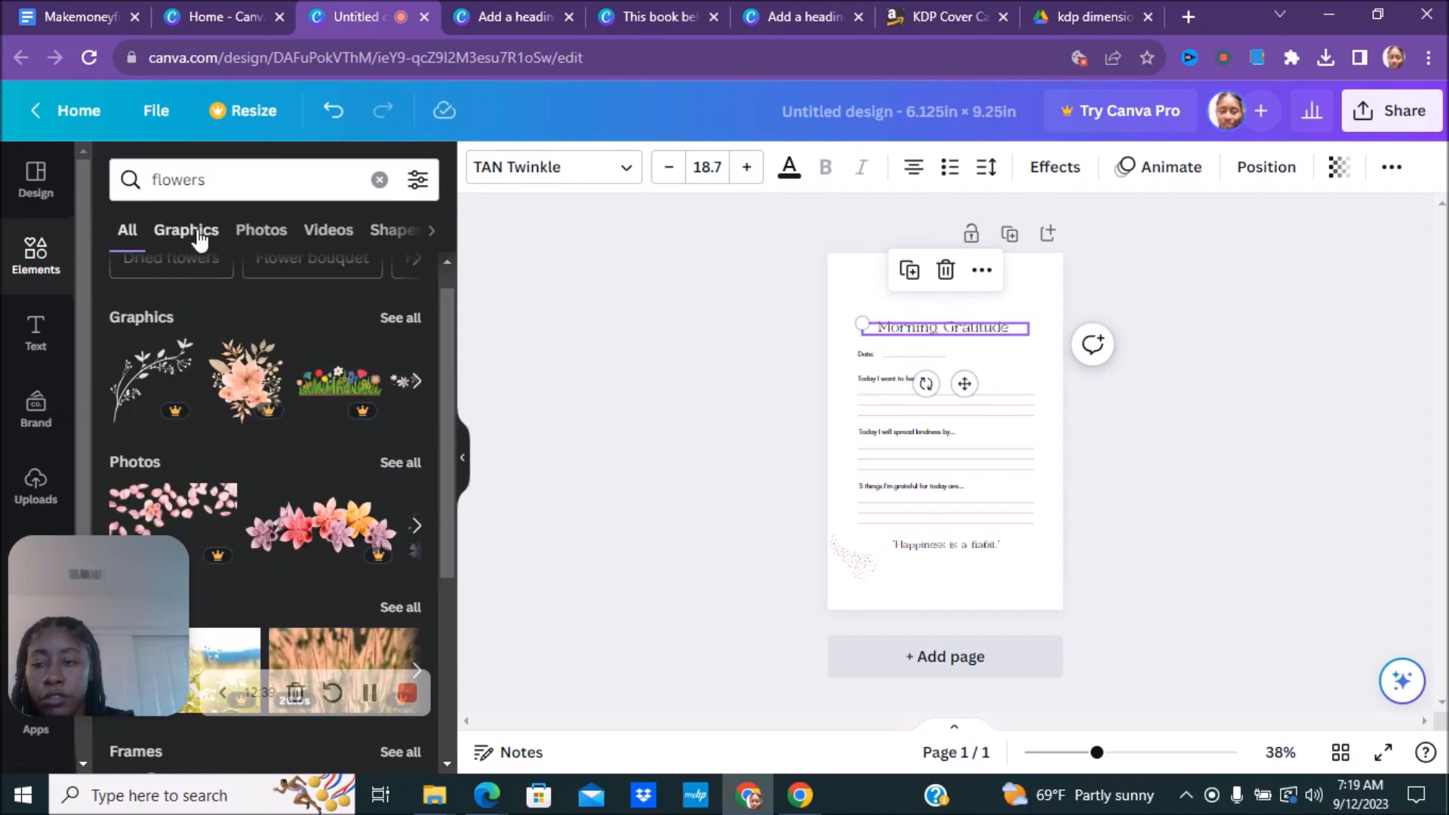
left_click(200, 237)
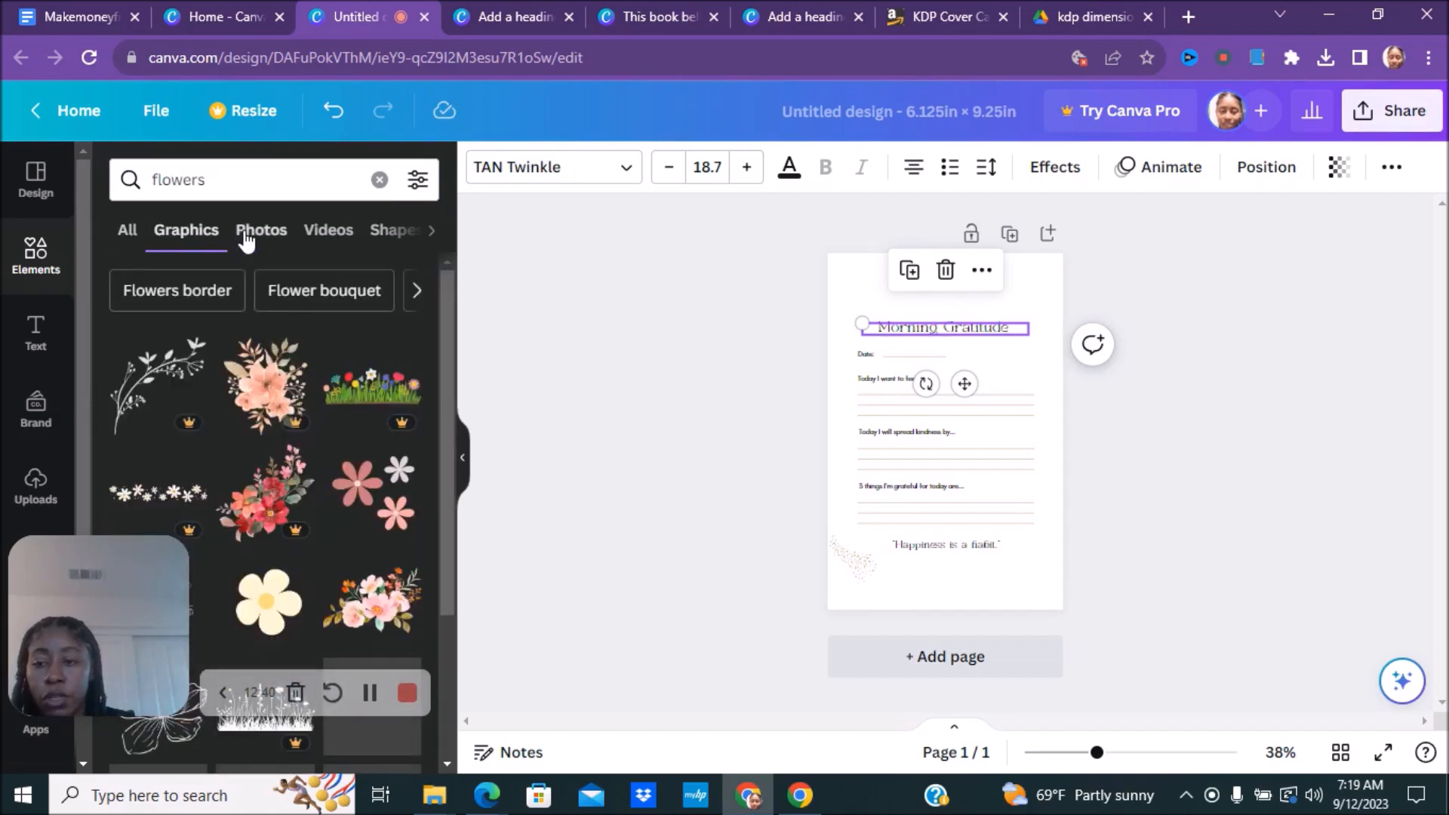
Step: Add the large open-petal line-art flower from the flower graphics to the middle of the journal page
scroll(287, 434, "down", 5)
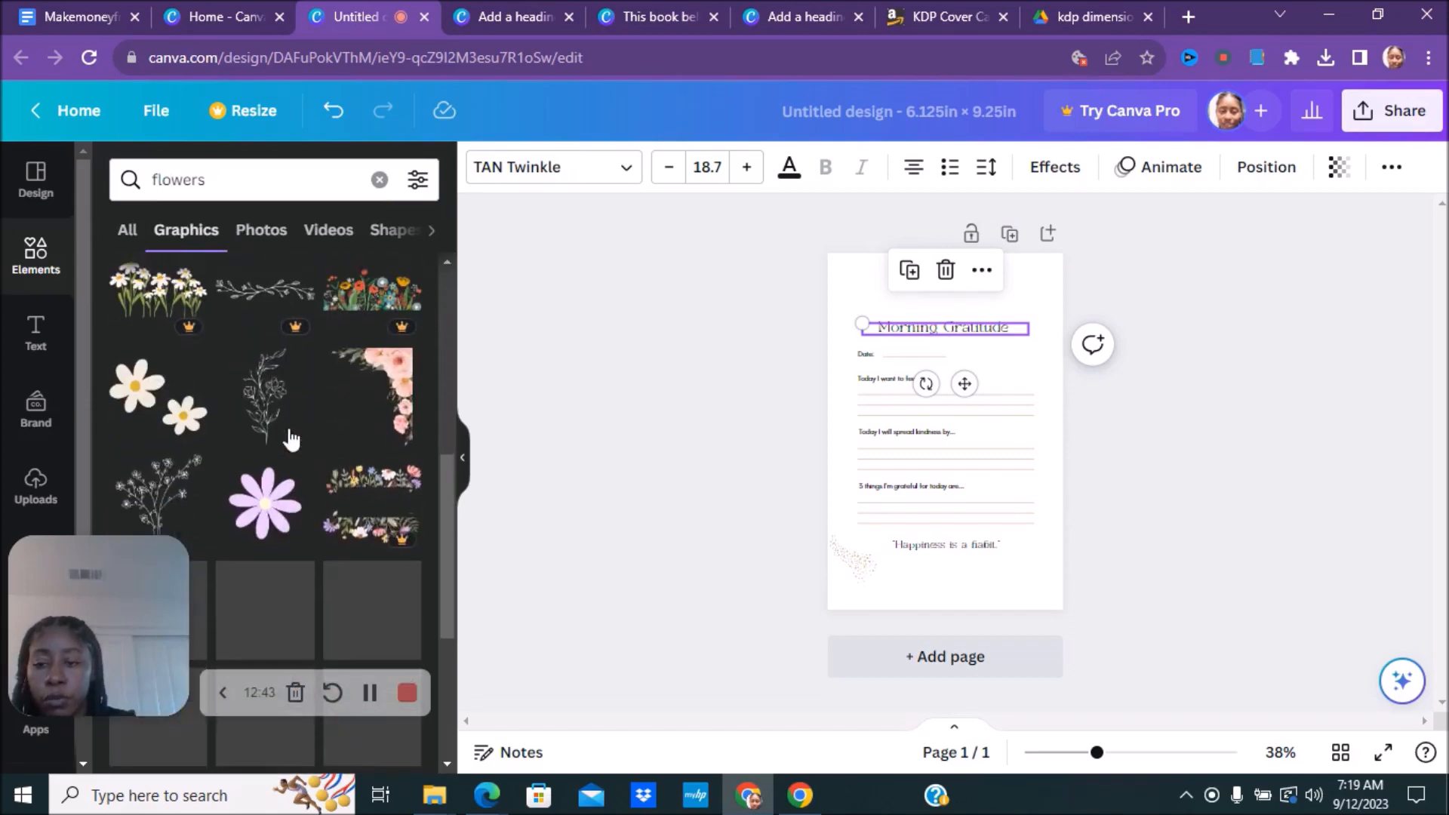
scroll(291, 439, "down", 5)
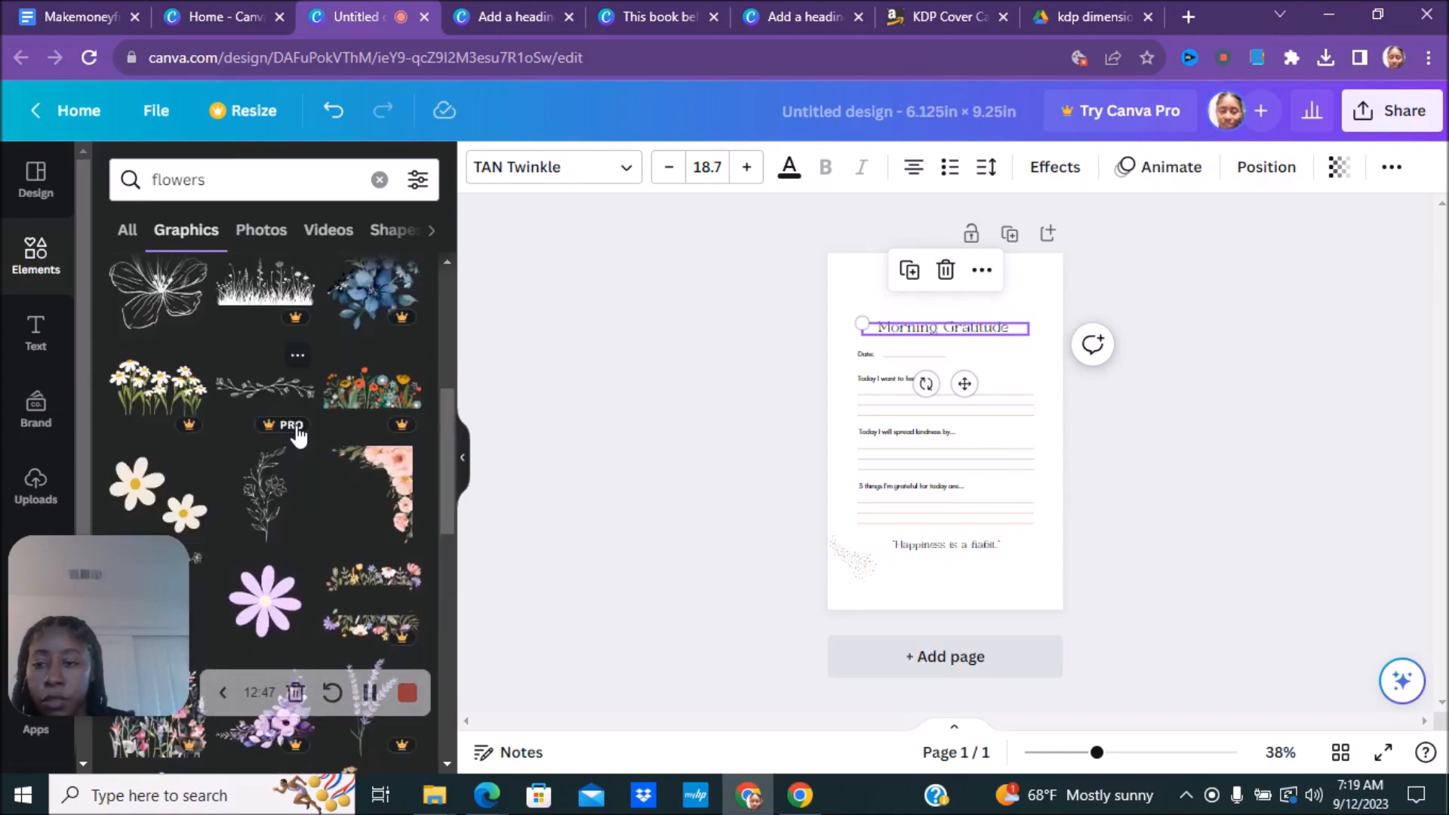
scroll(298, 434, "up", 2)
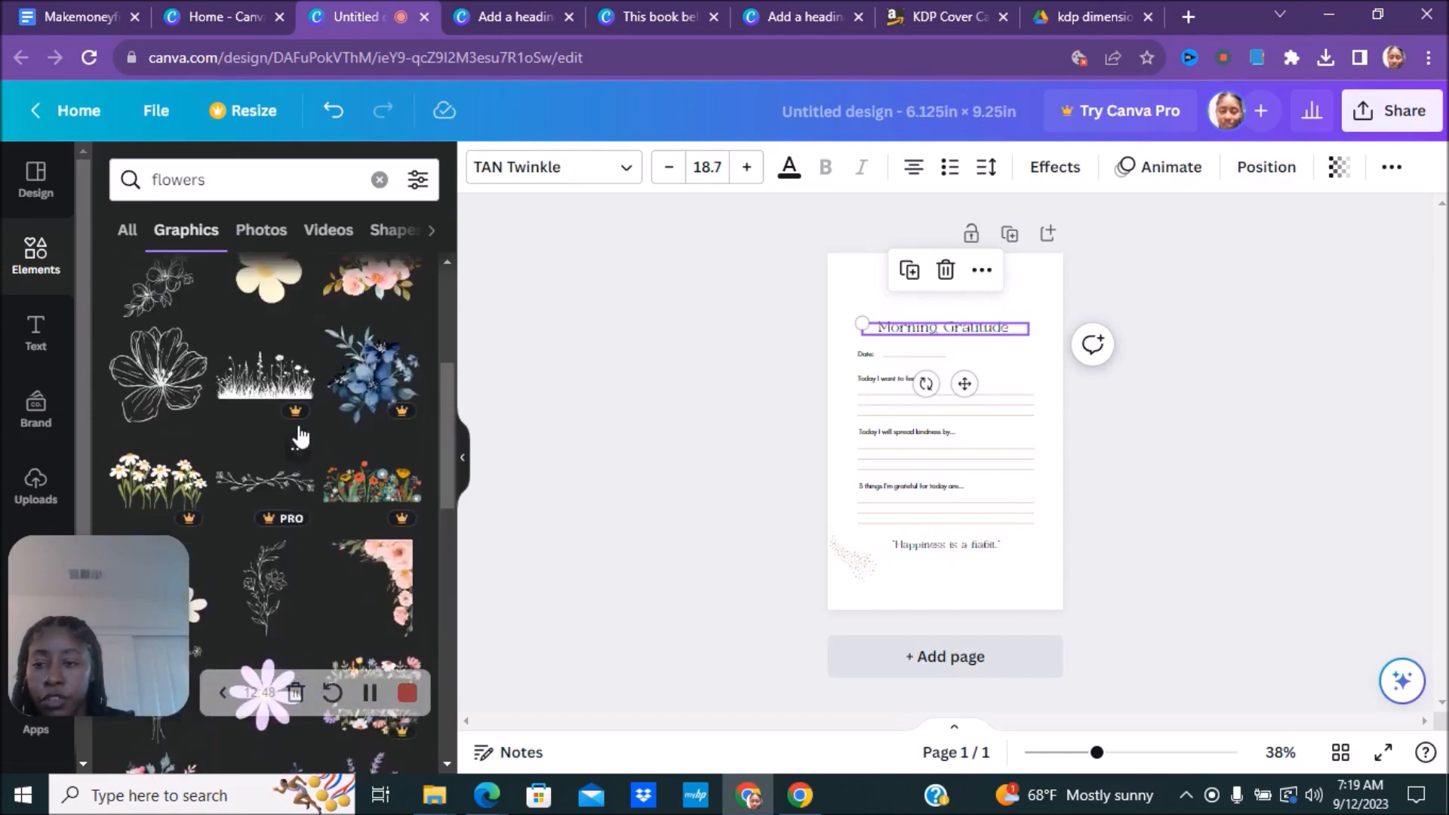
left_click(198, 421)
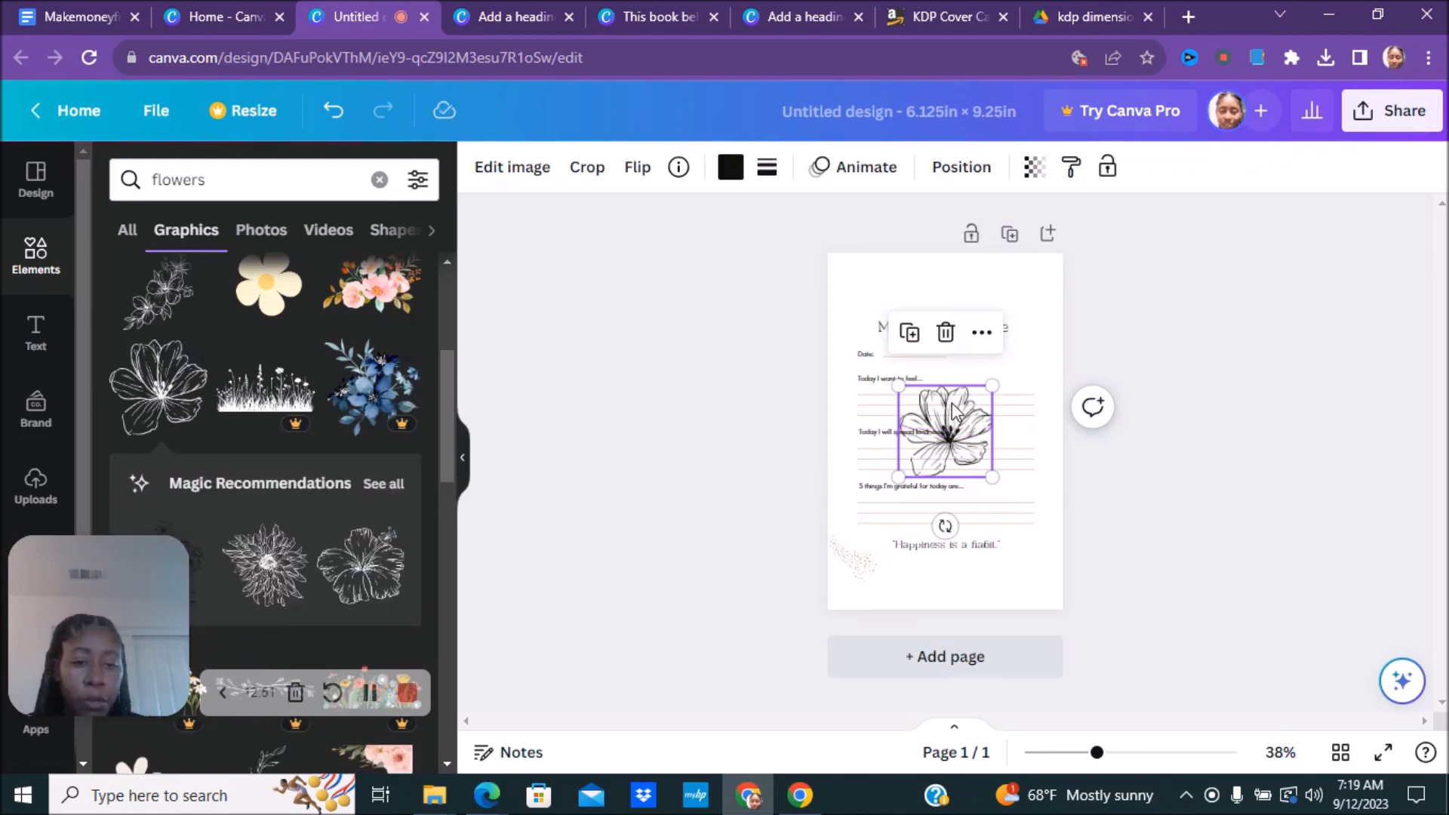
right_click(952, 412)
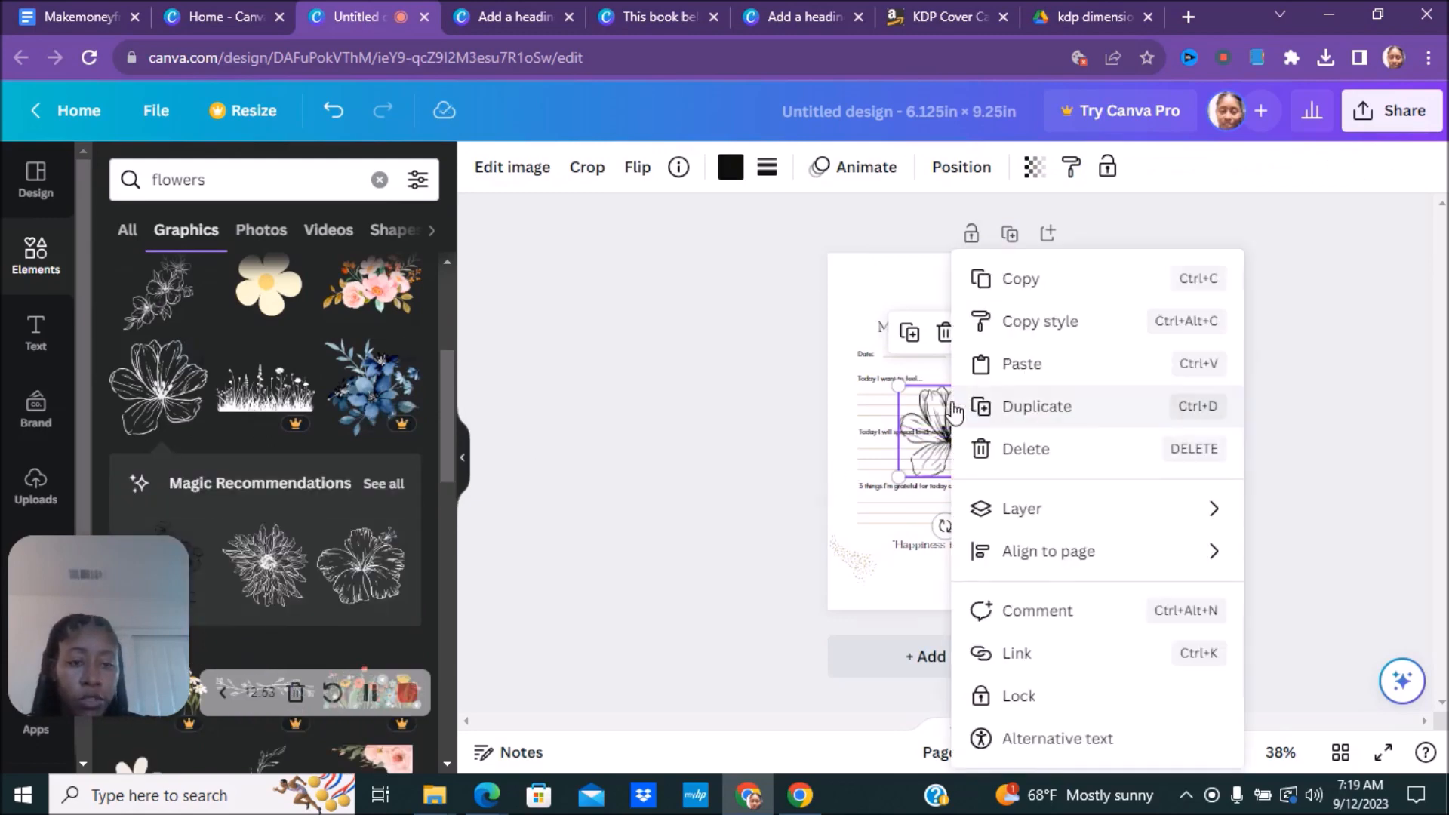
left_click(752, 397)
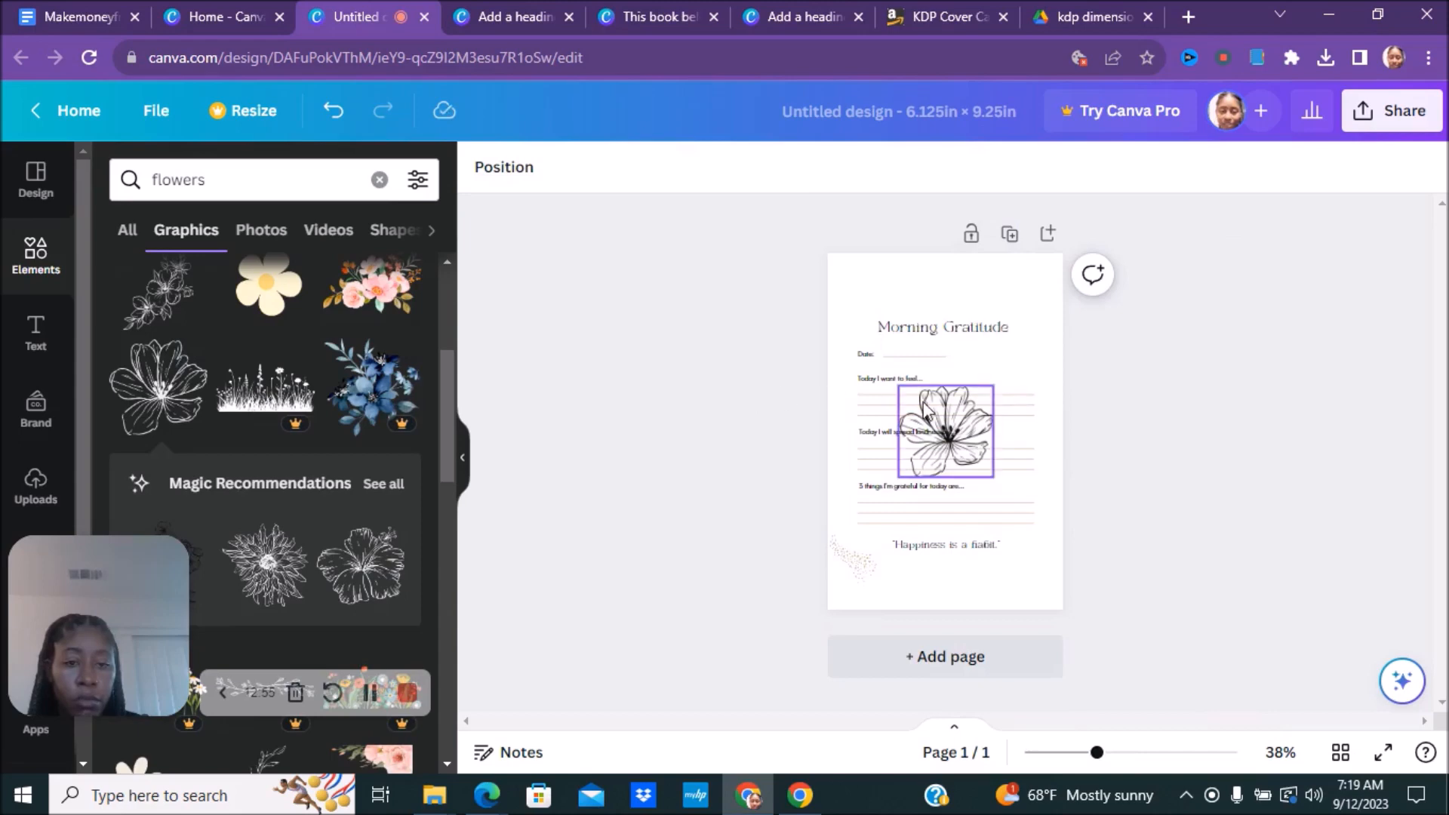
Step: Set the line-art flower's transparency to 15 and deselect it
left_click(1034, 167)
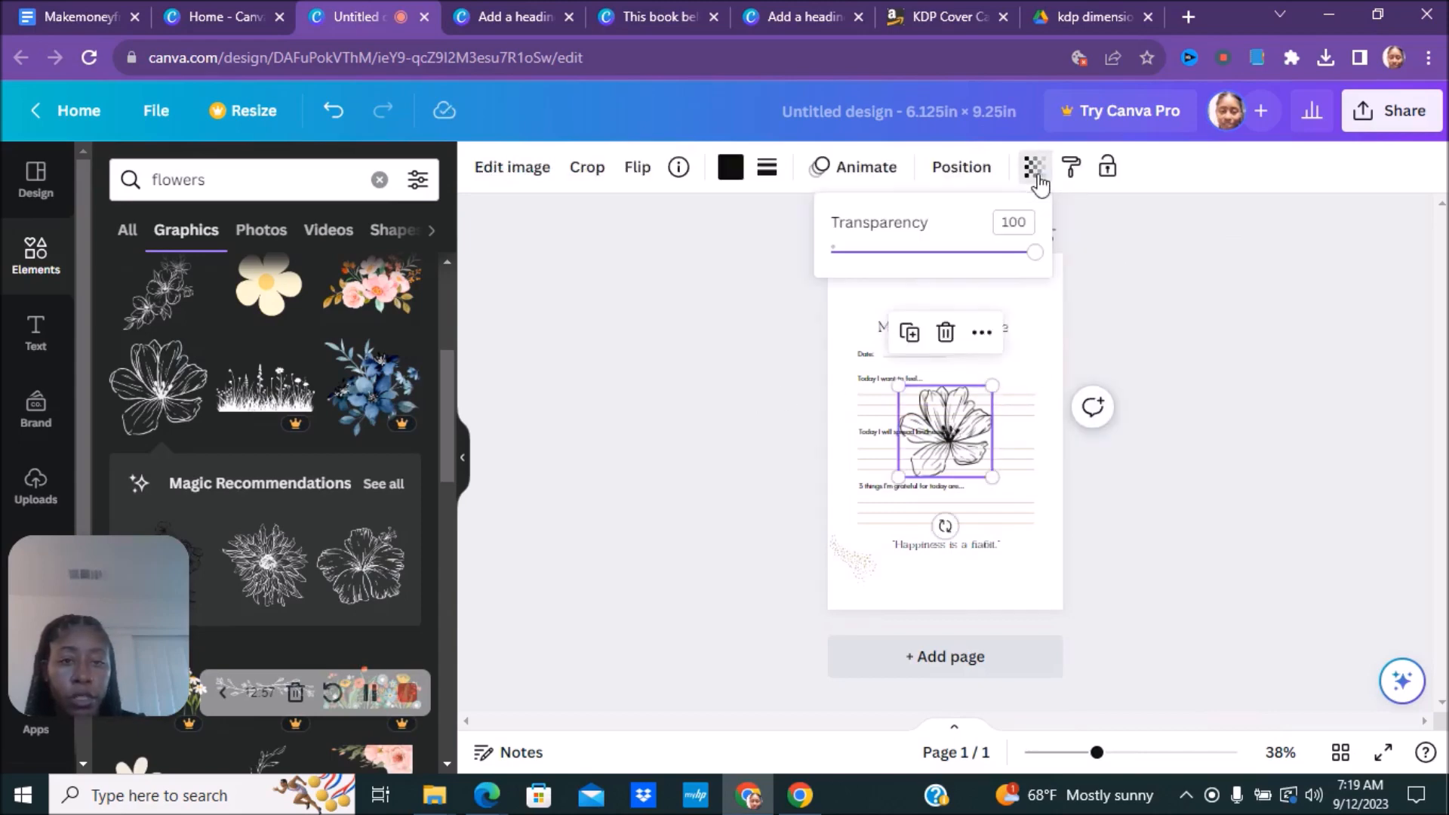
left_click_drag(1037, 263, 861, 281)
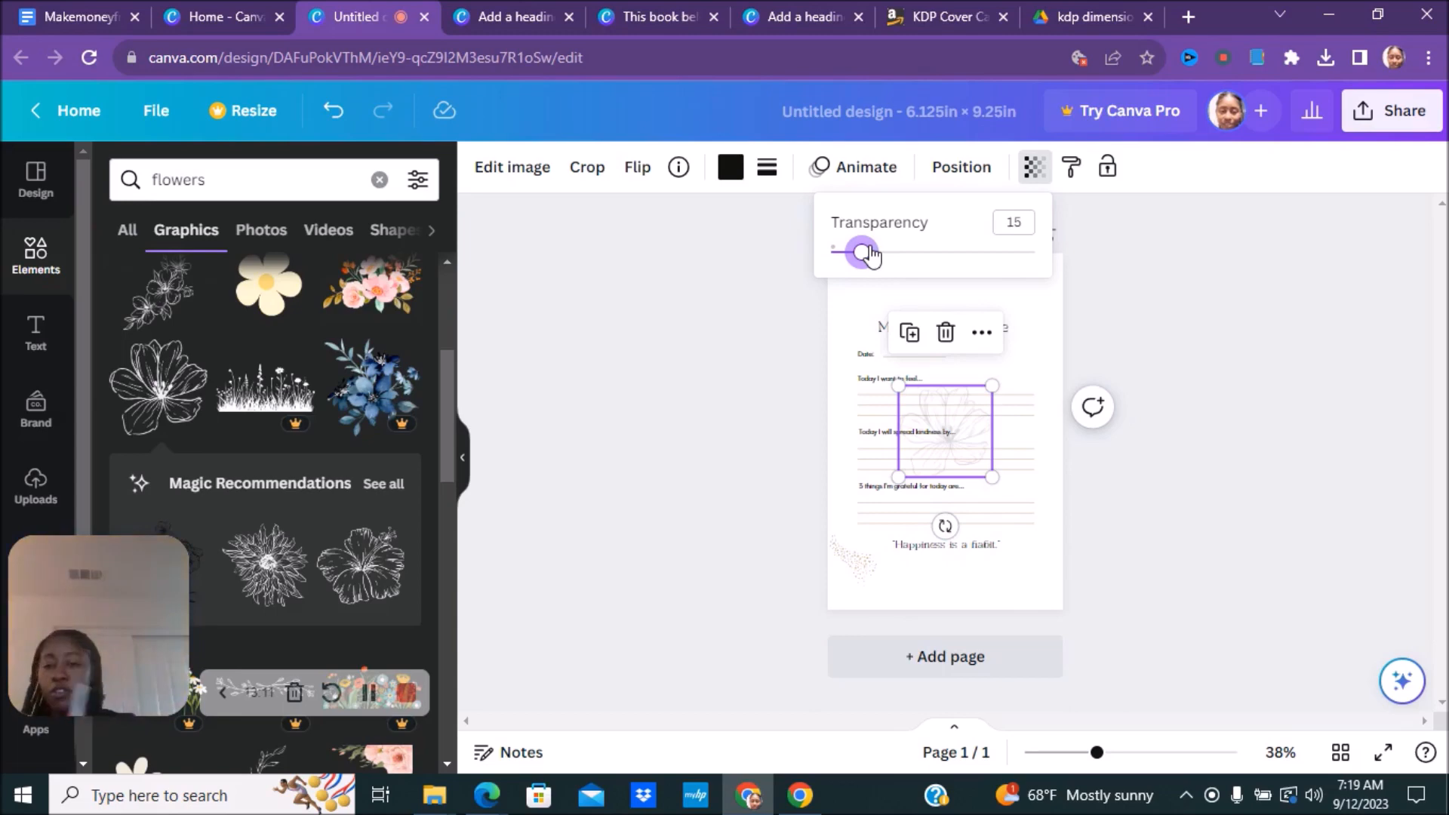
left_click(1210, 510)
left_click(1220, 562)
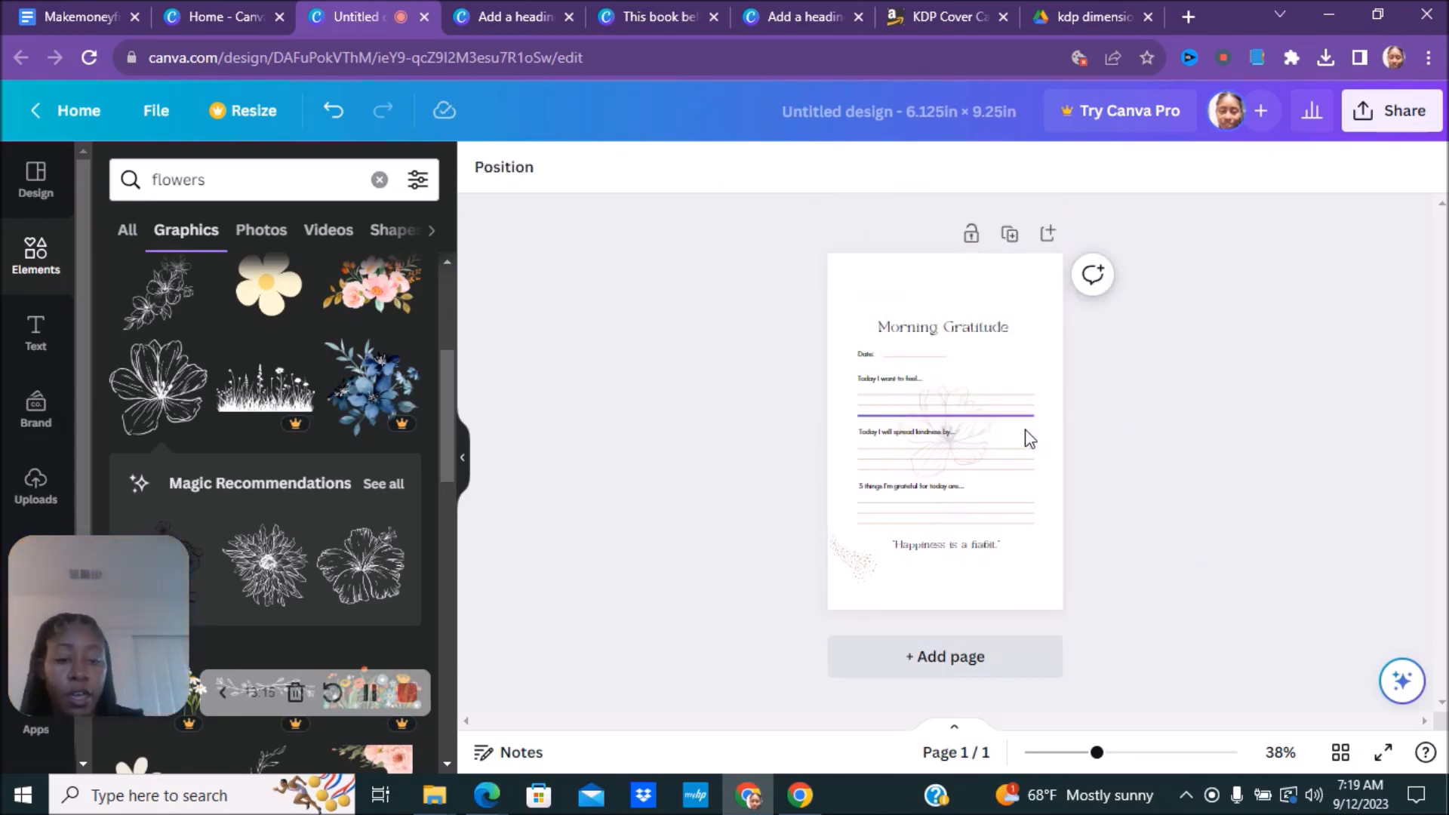
Step: Duplicate the finished Morning Gratitude page until the document has five identical pages, and return to page 1
left_click(1015, 275)
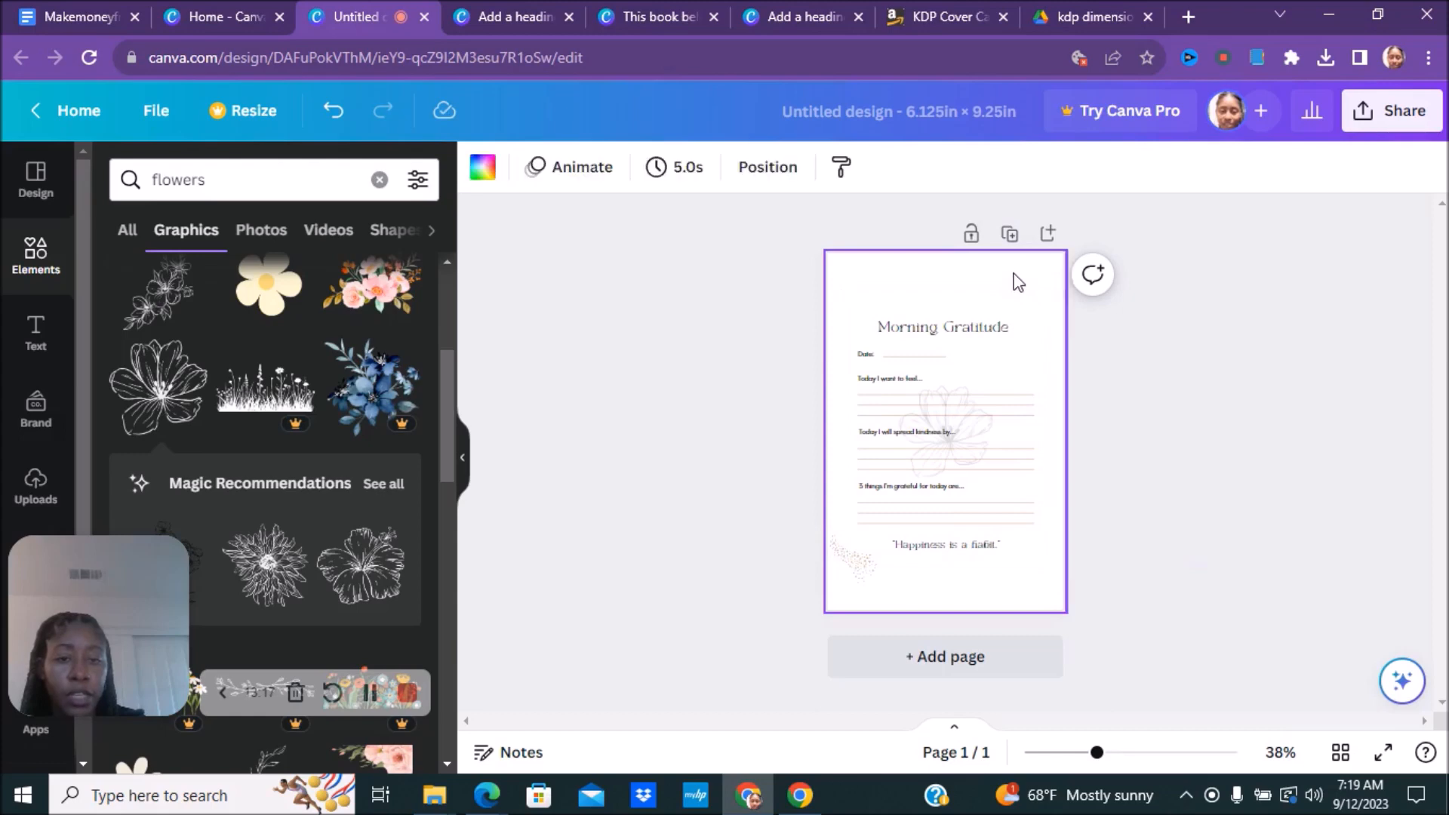
left_click(1009, 239)
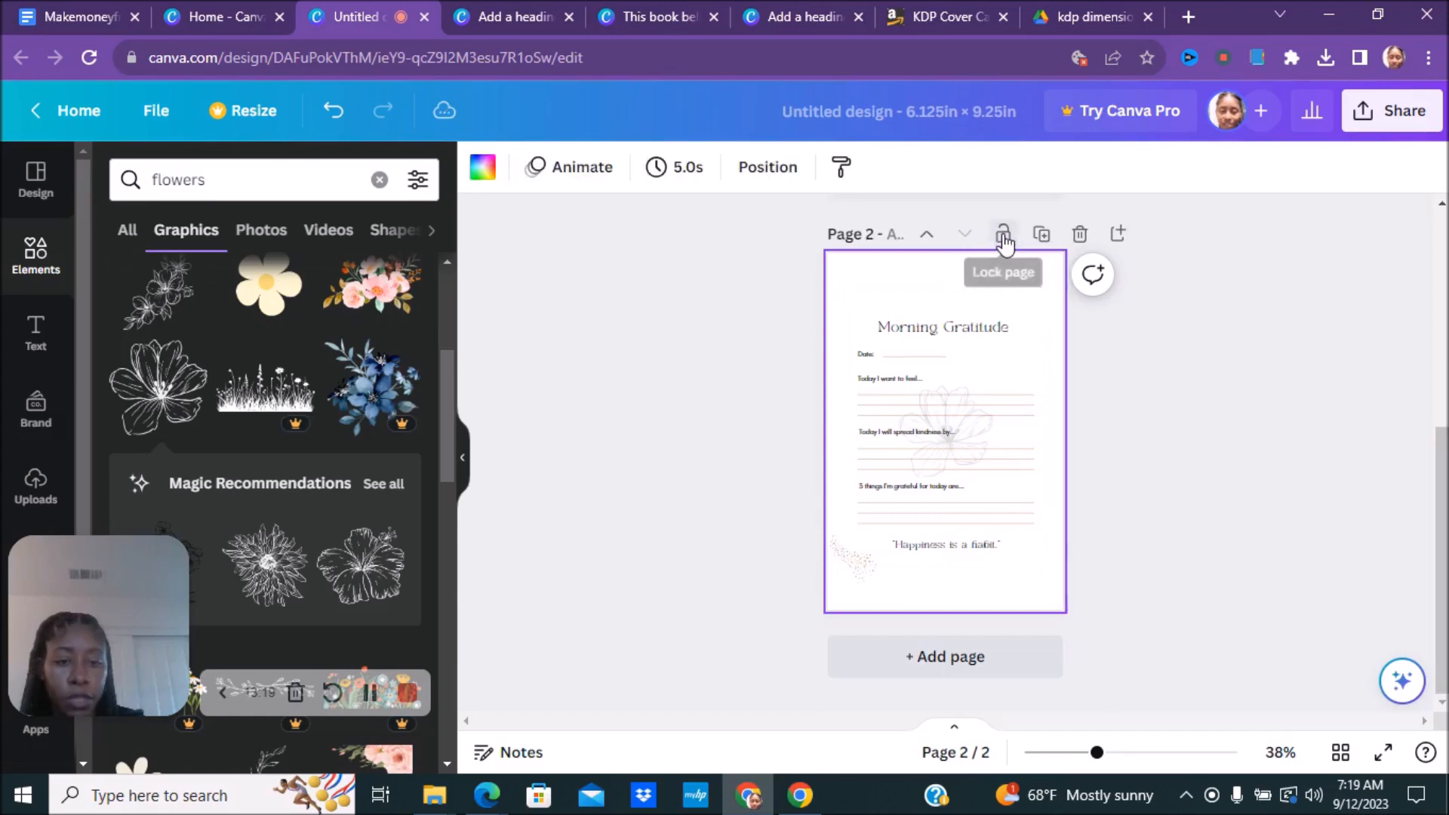
left_click(1003, 237)
left_click(1003, 236)
left_click(1003, 236)
left_click(1003, 236)
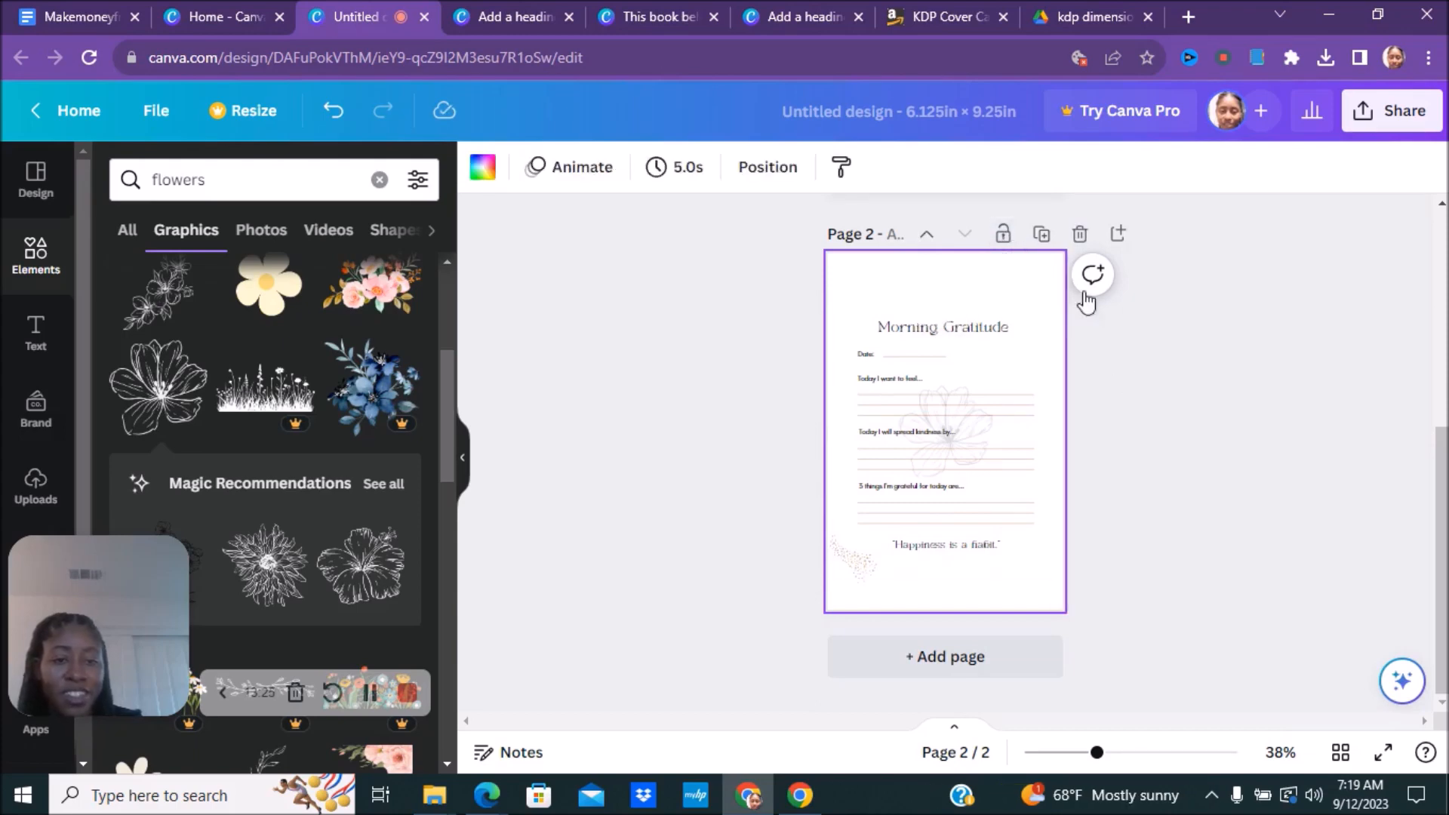
left_click(1043, 235)
left_click(1044, 237)
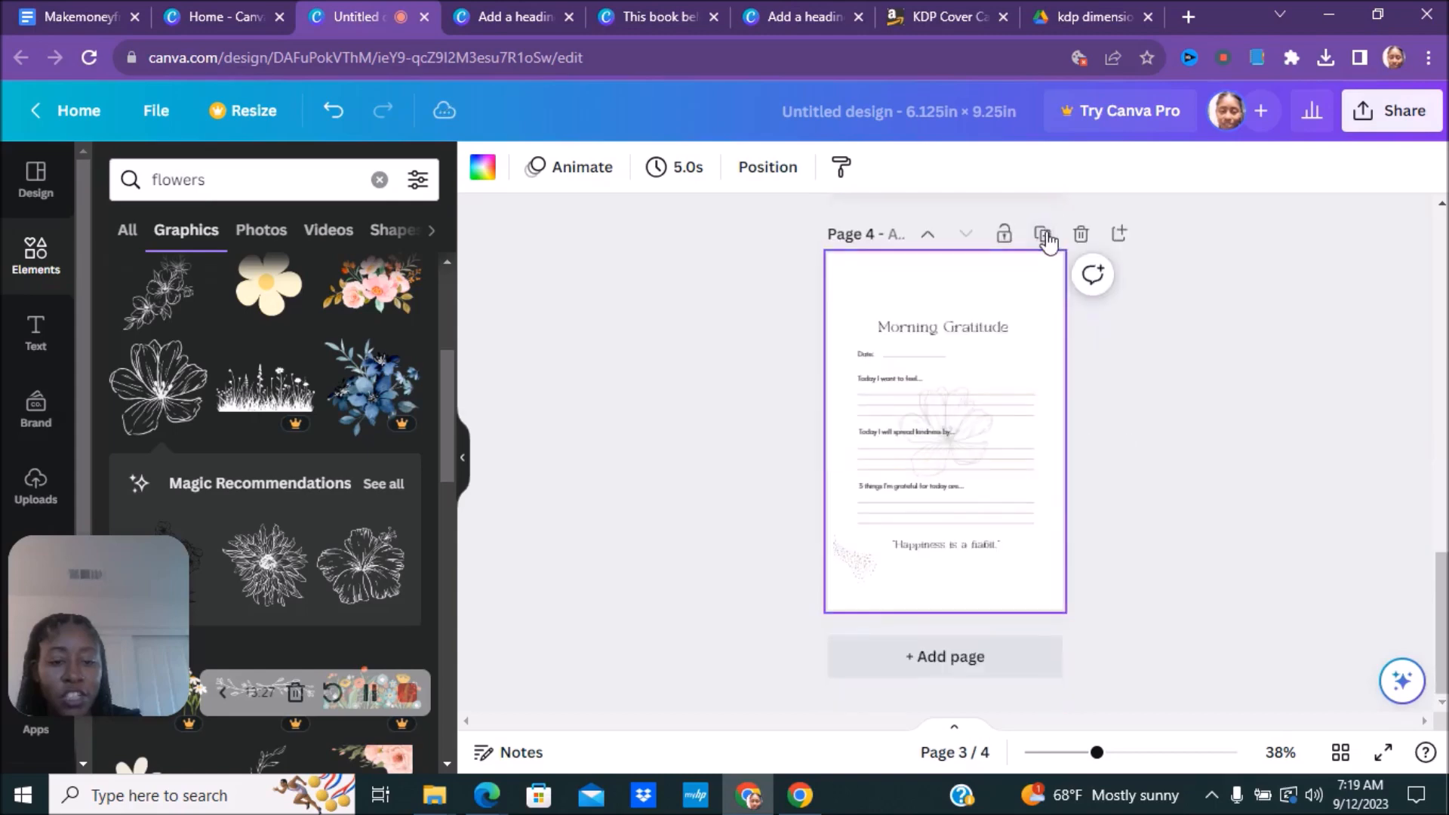
left_click(1044, 237)
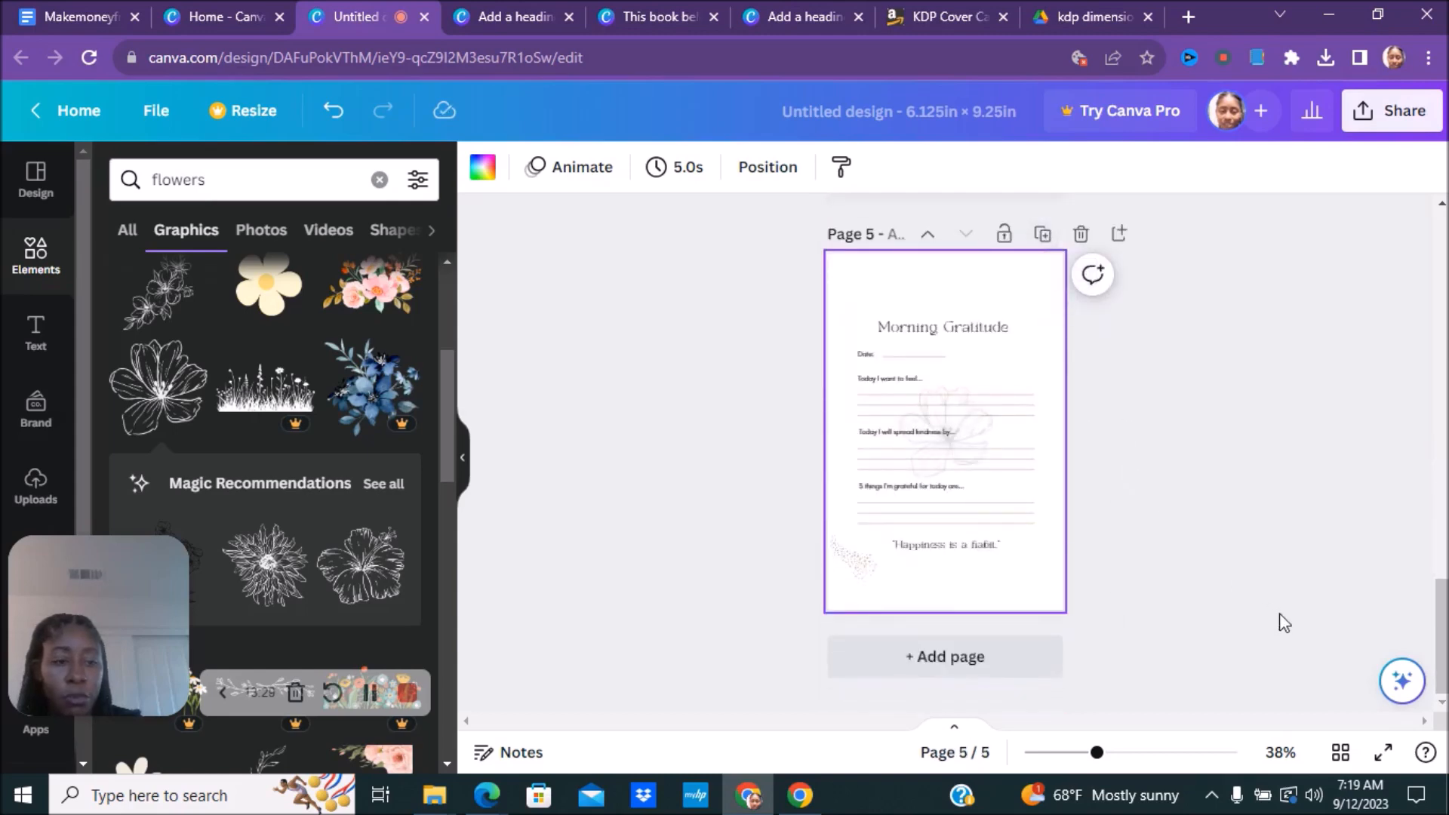
scroll(1397, 388, "up", 20)
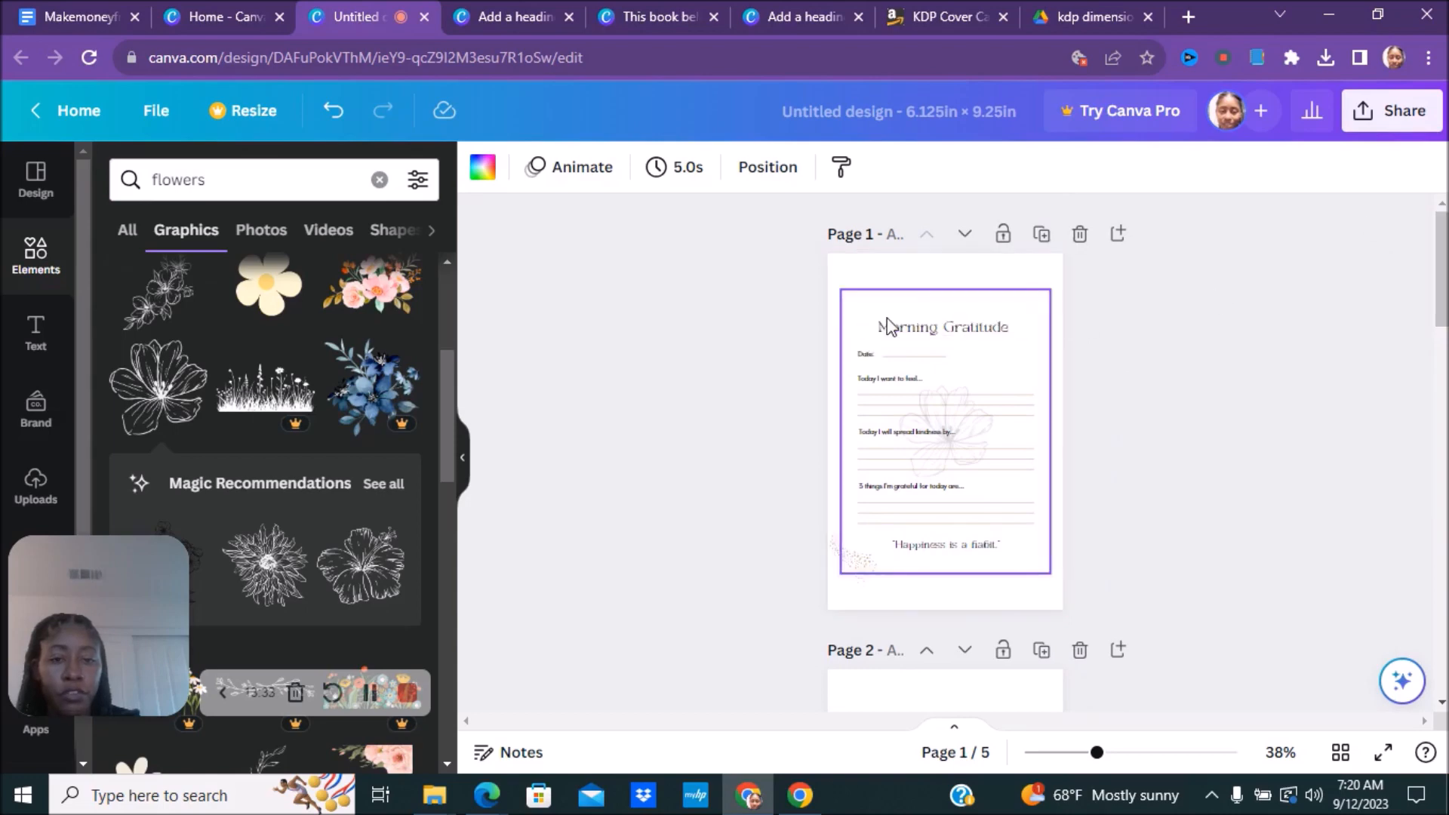
Step: Insert a blank page after the first journal page and move it to the very front of the document
left_click(965, 237)
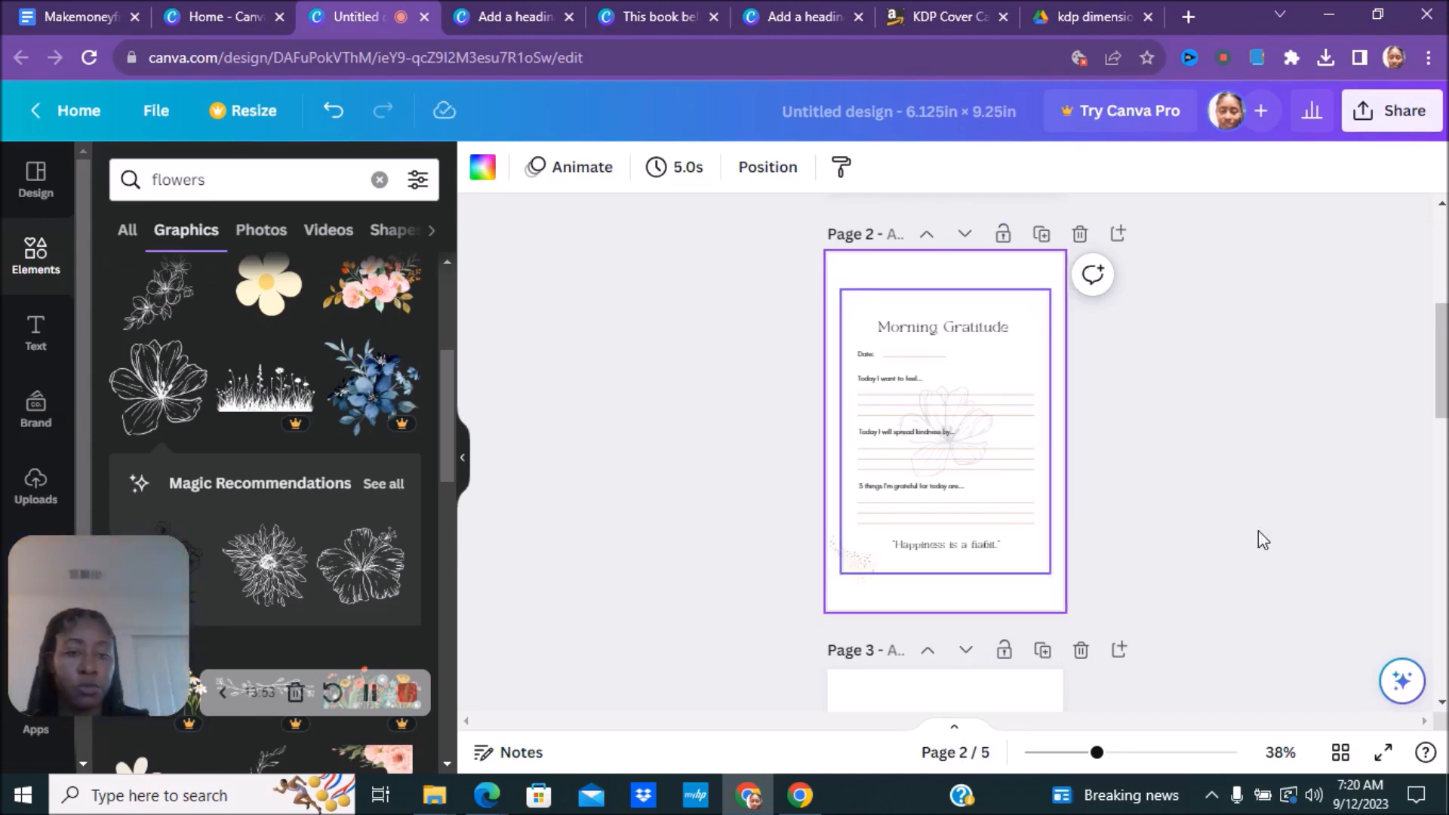
scroll(1257, 532, "up", 5)
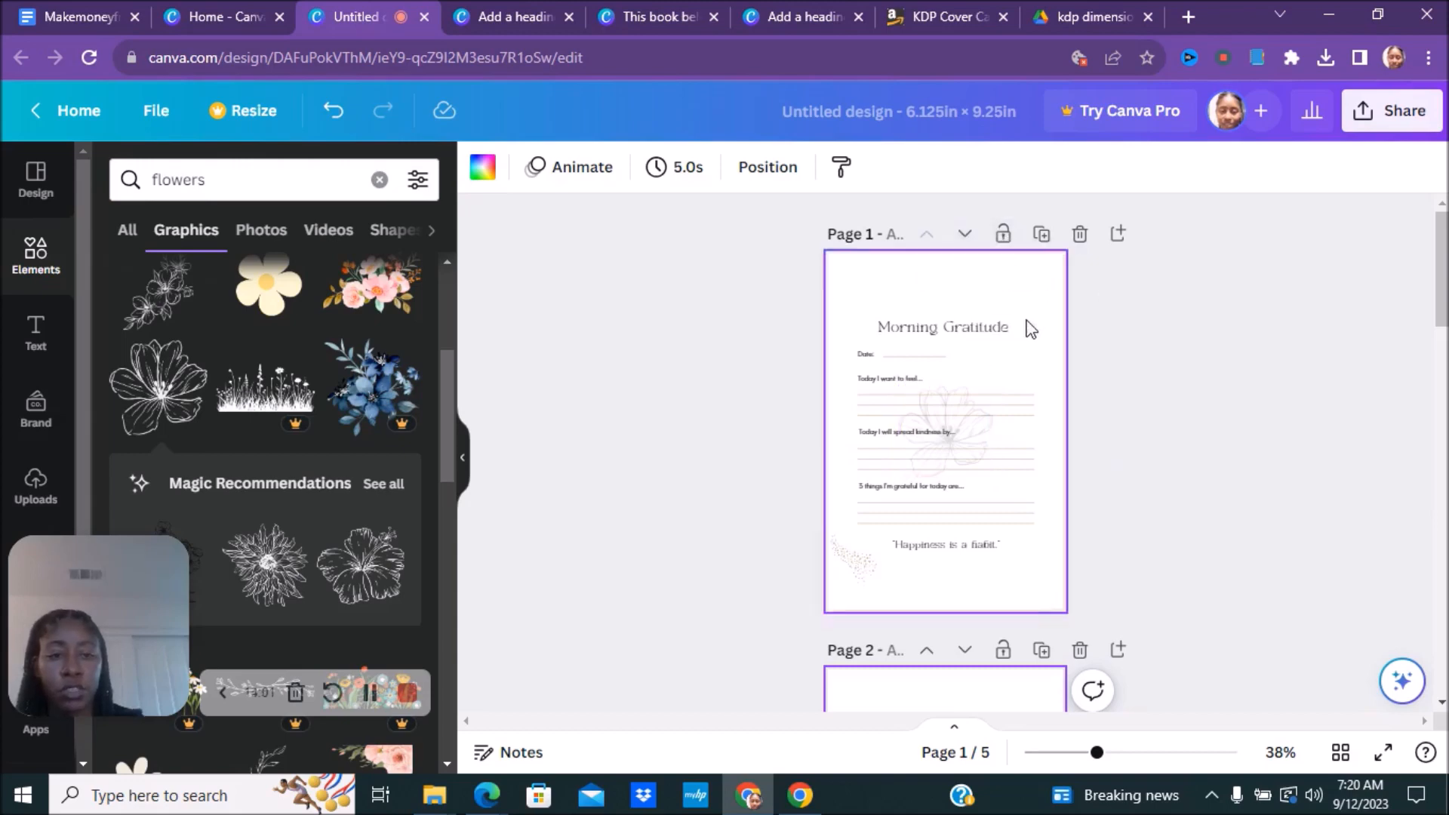
left_click(1117, 240)
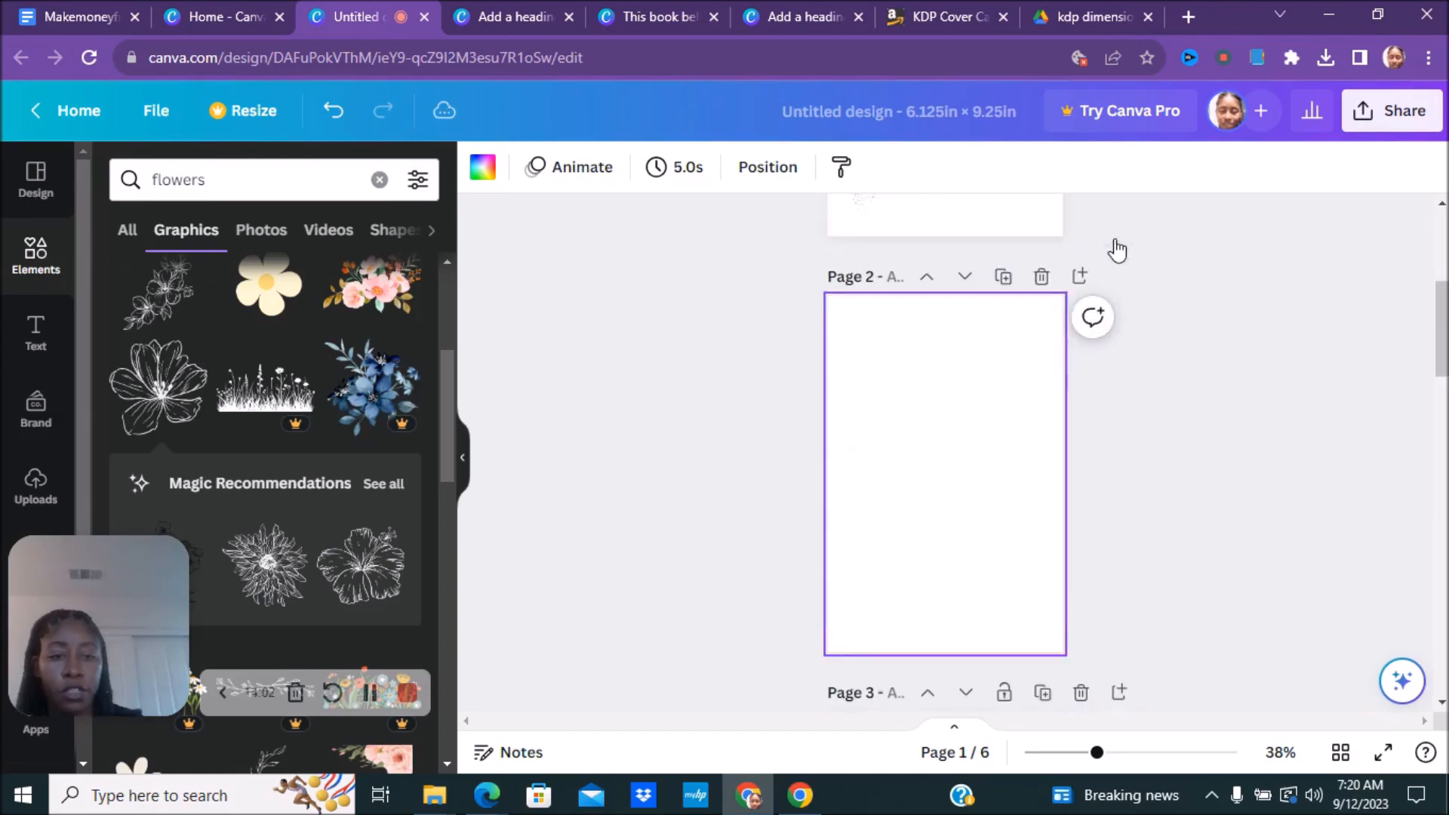
left_click(928, 235)
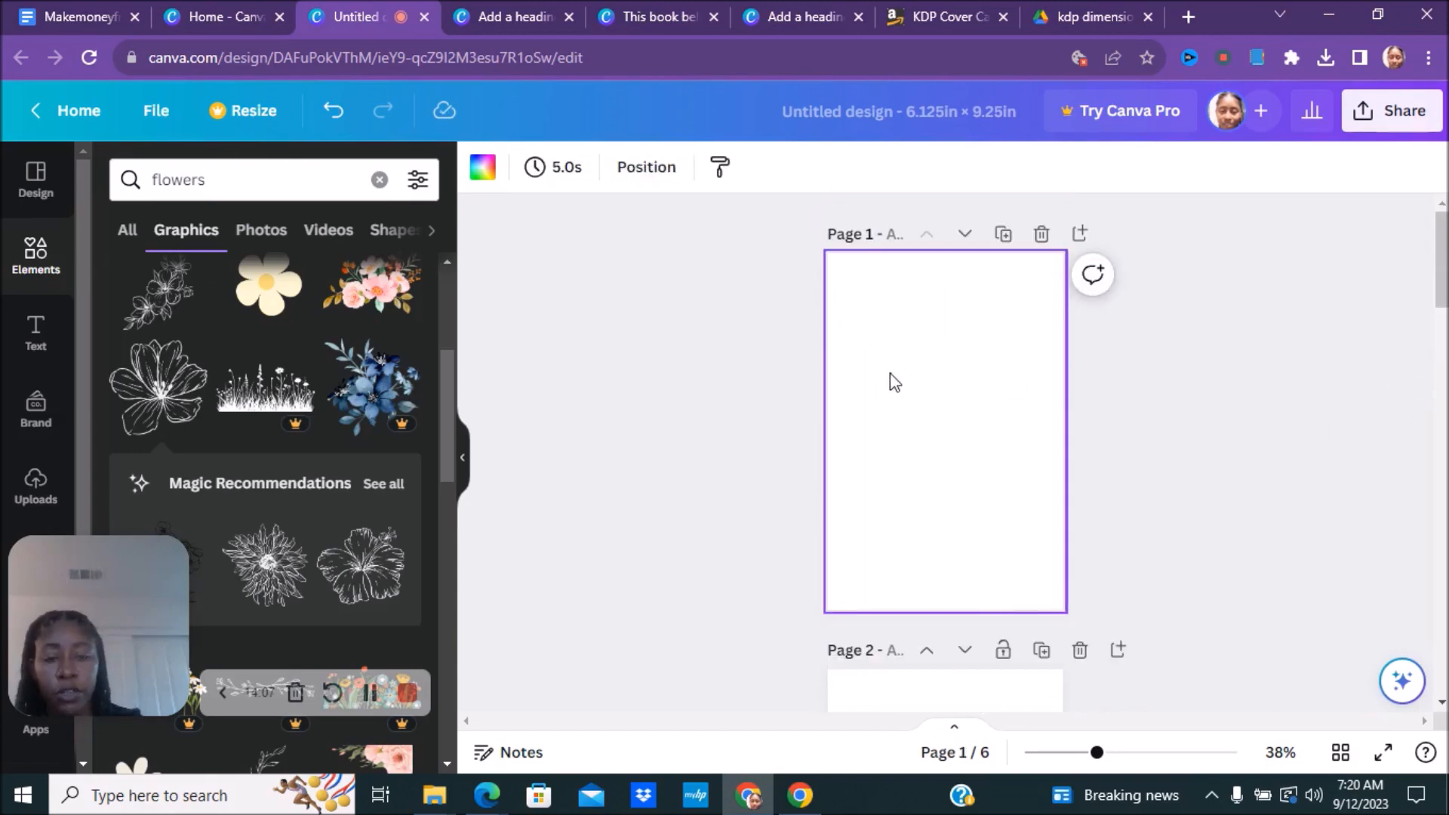
left_click(31, 273)
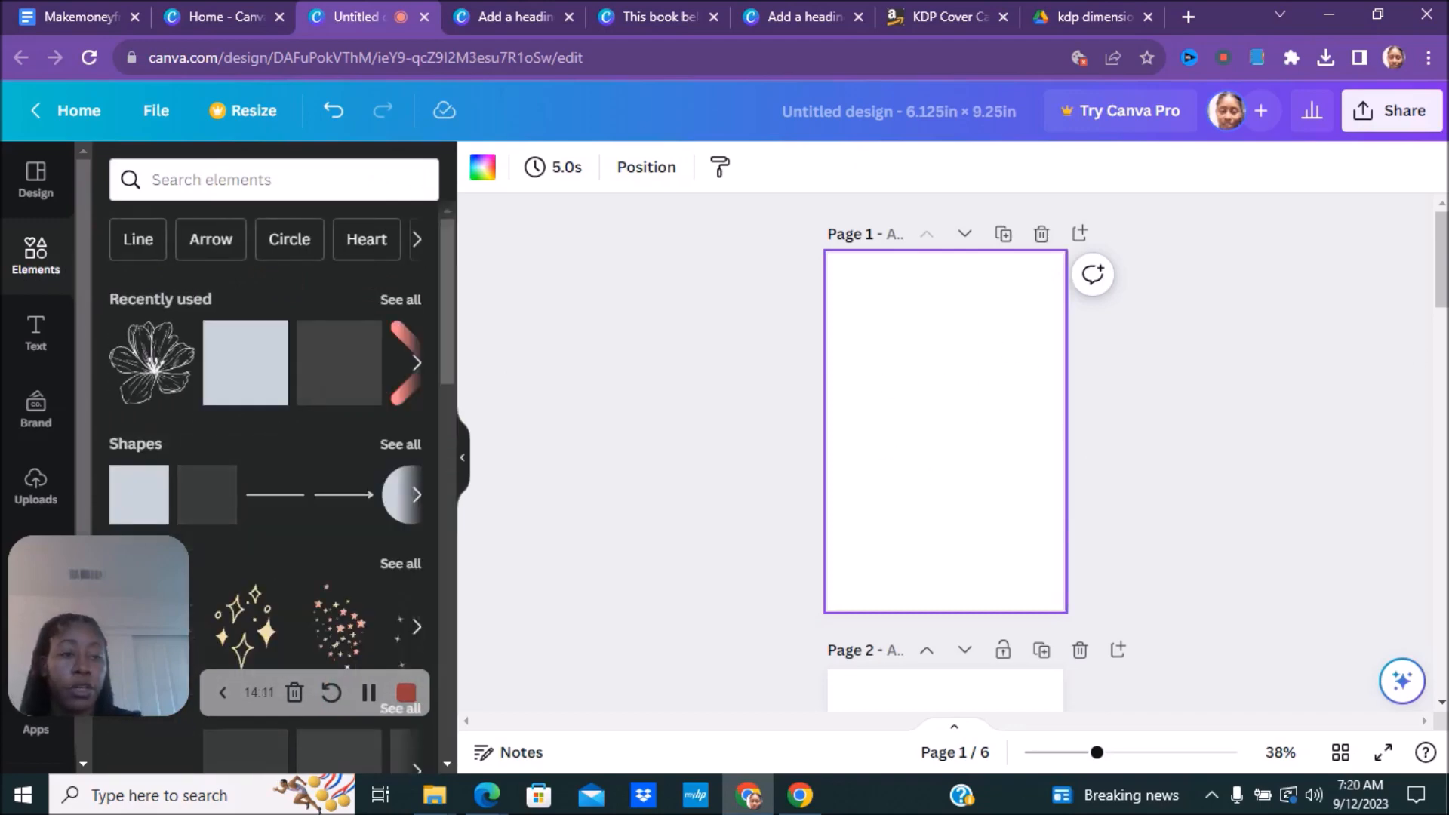
Step: Examine the file types available for downloading all pages of the journal, such as PDF Print, and close the download options without exporting
left_click_drag(1441, 252, 1441, 640)
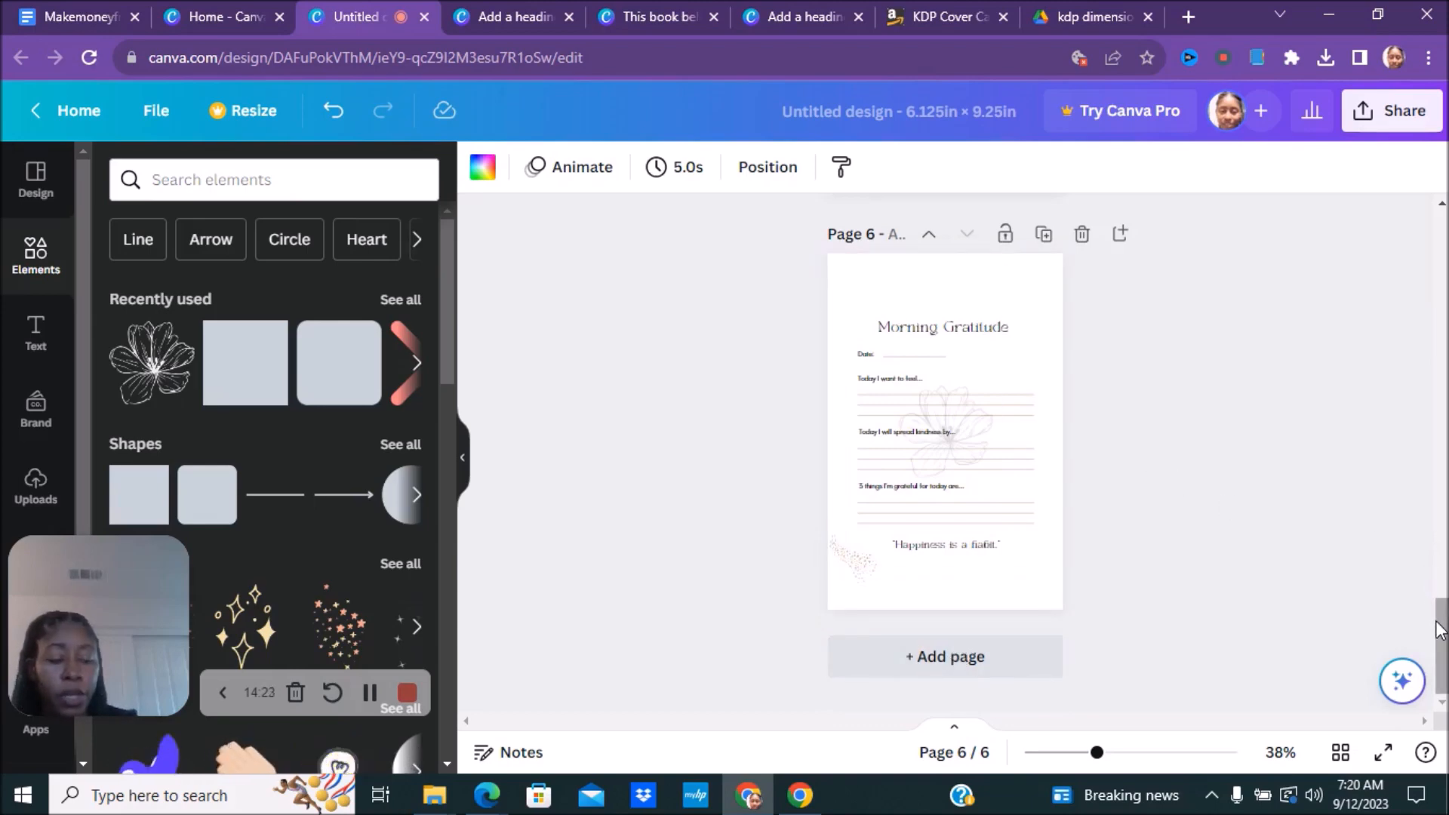
left_click_drag(1443, 618, 1412, 175)
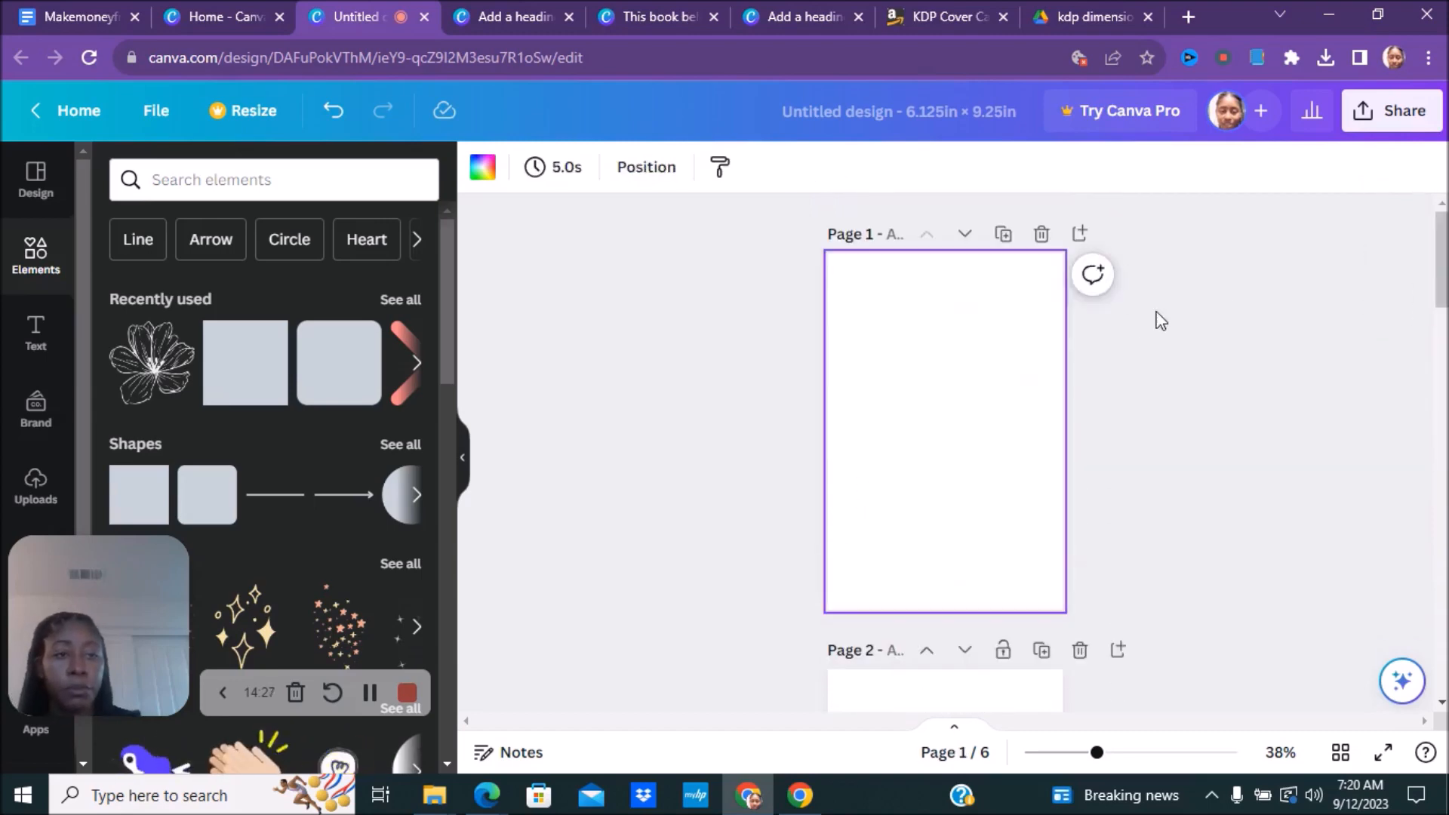
left_click(1410, 128)
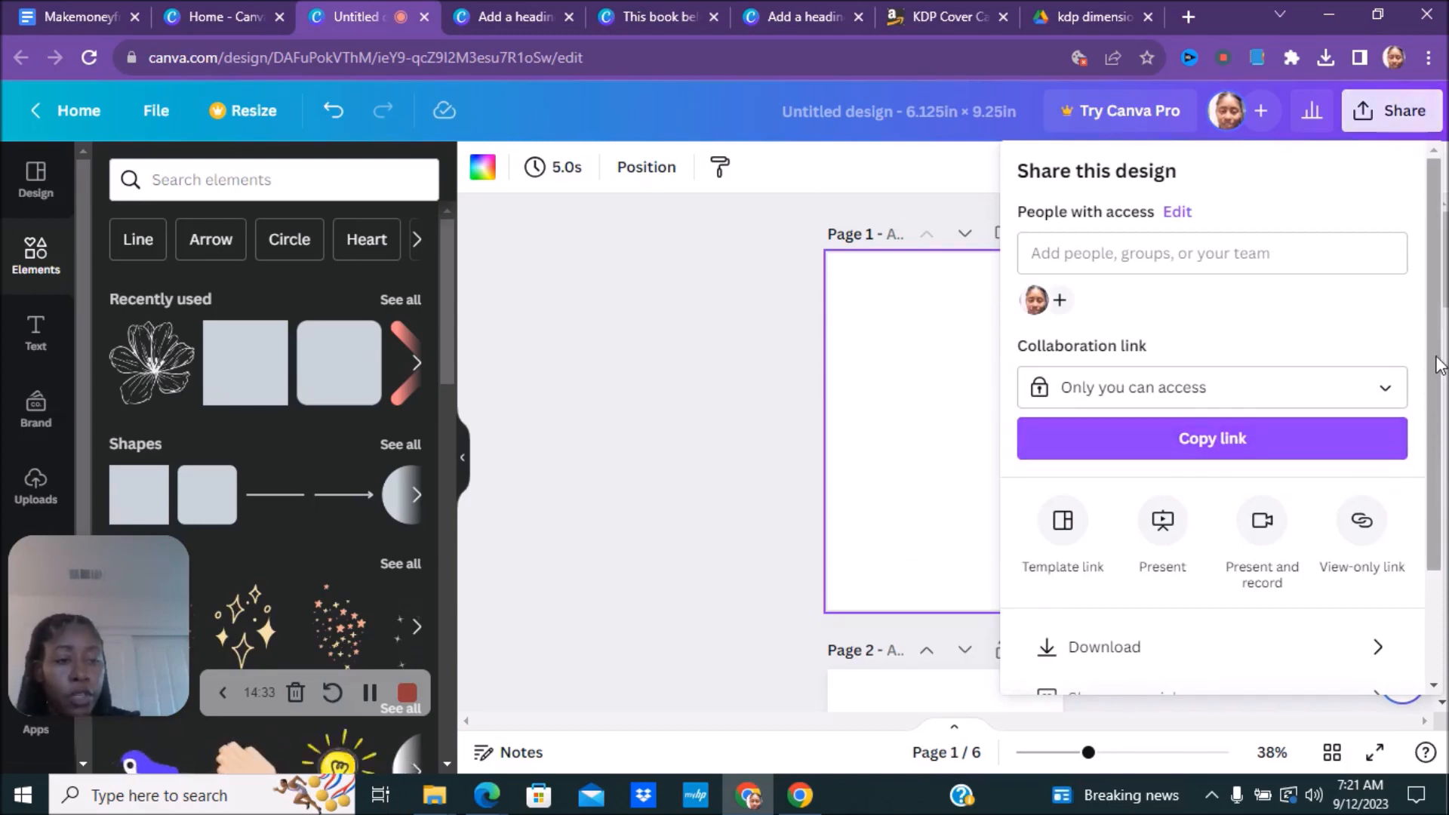
scroll(1422, 468, "down", 2)
left_click(1381, 519)
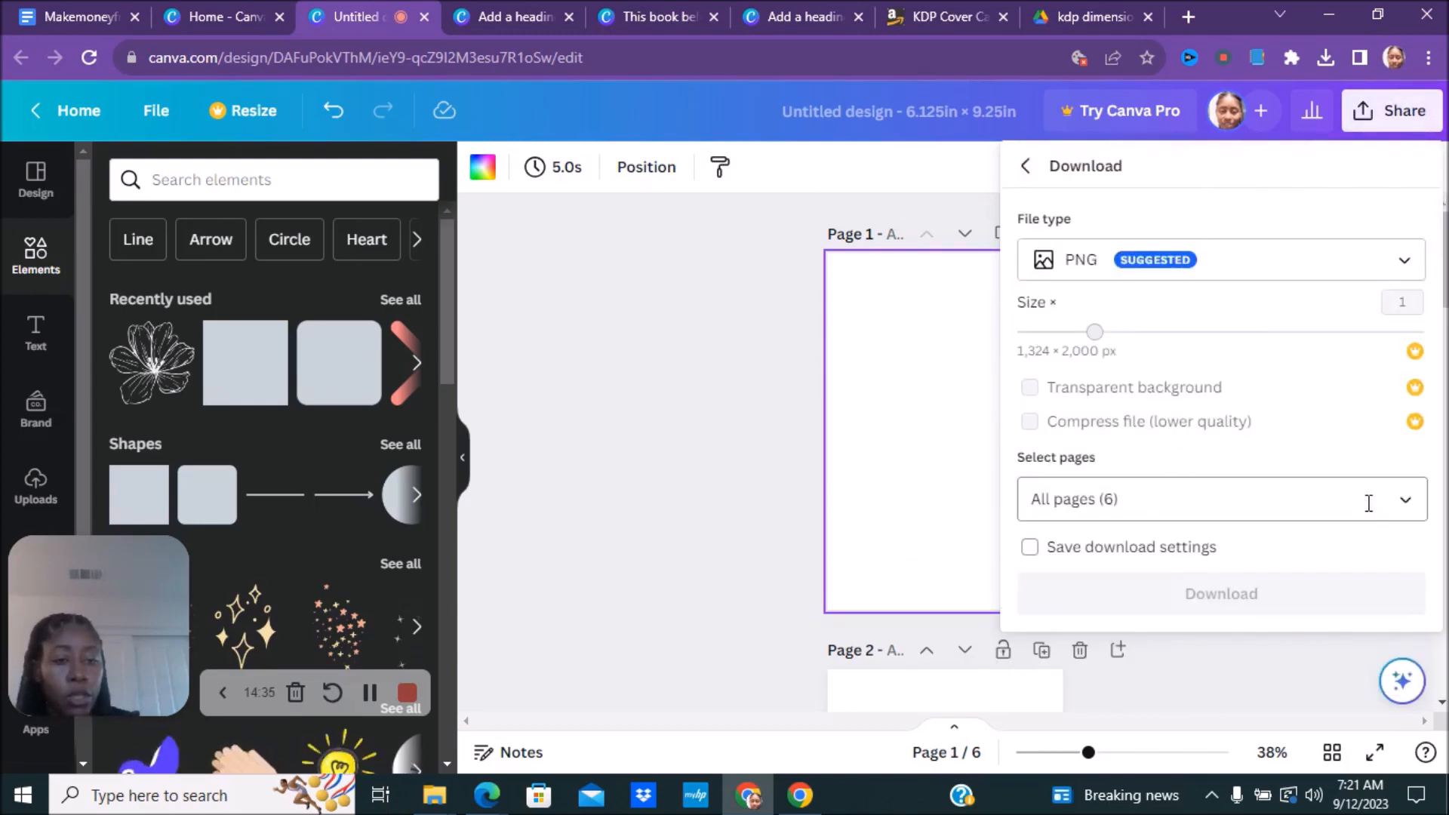
left_click(1374, 272)
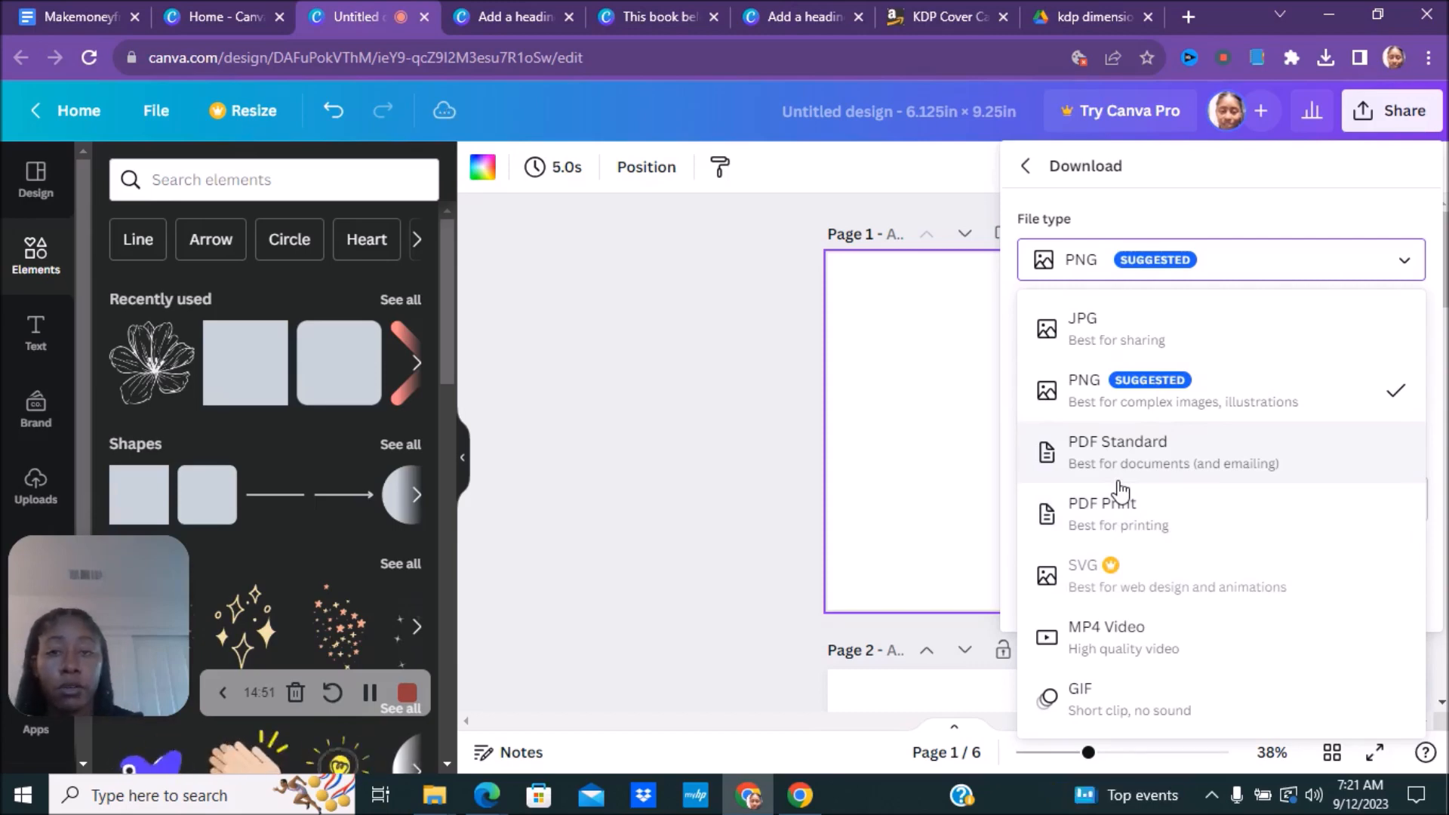
left_click(578, 332)
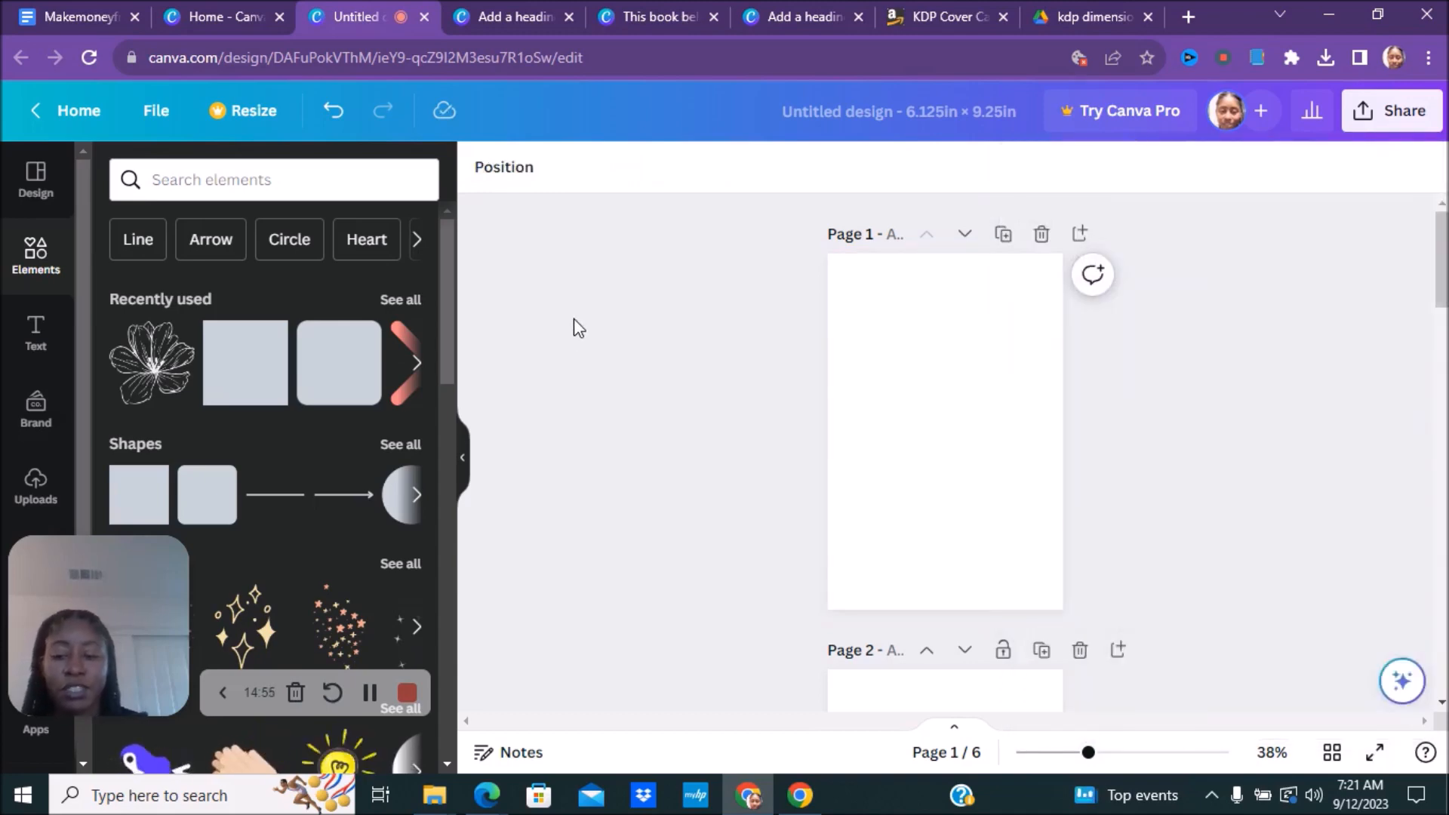